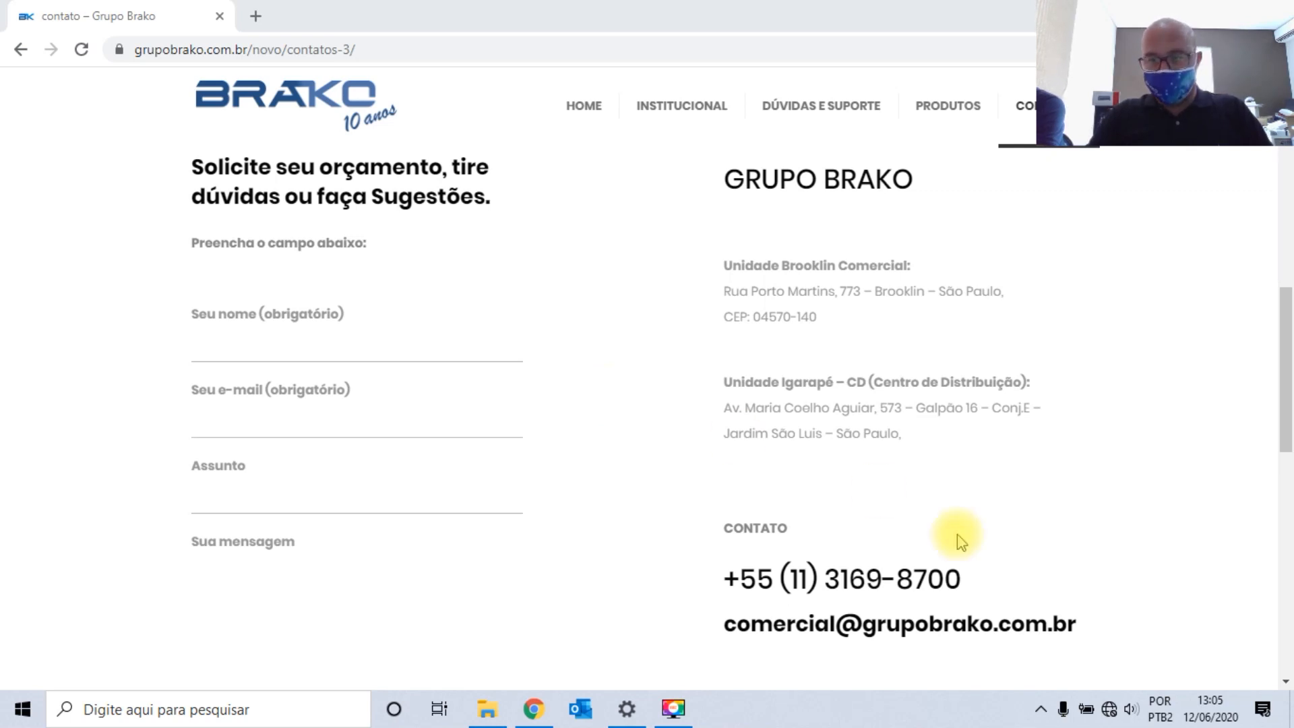
Step: From the network tray icon, open the Ethernet adapter's properties in Network Connections
{"action": "right_click", "coordinate": [1117, 710]}
{"action": "left_click", "coordinate": [1112, 683]}
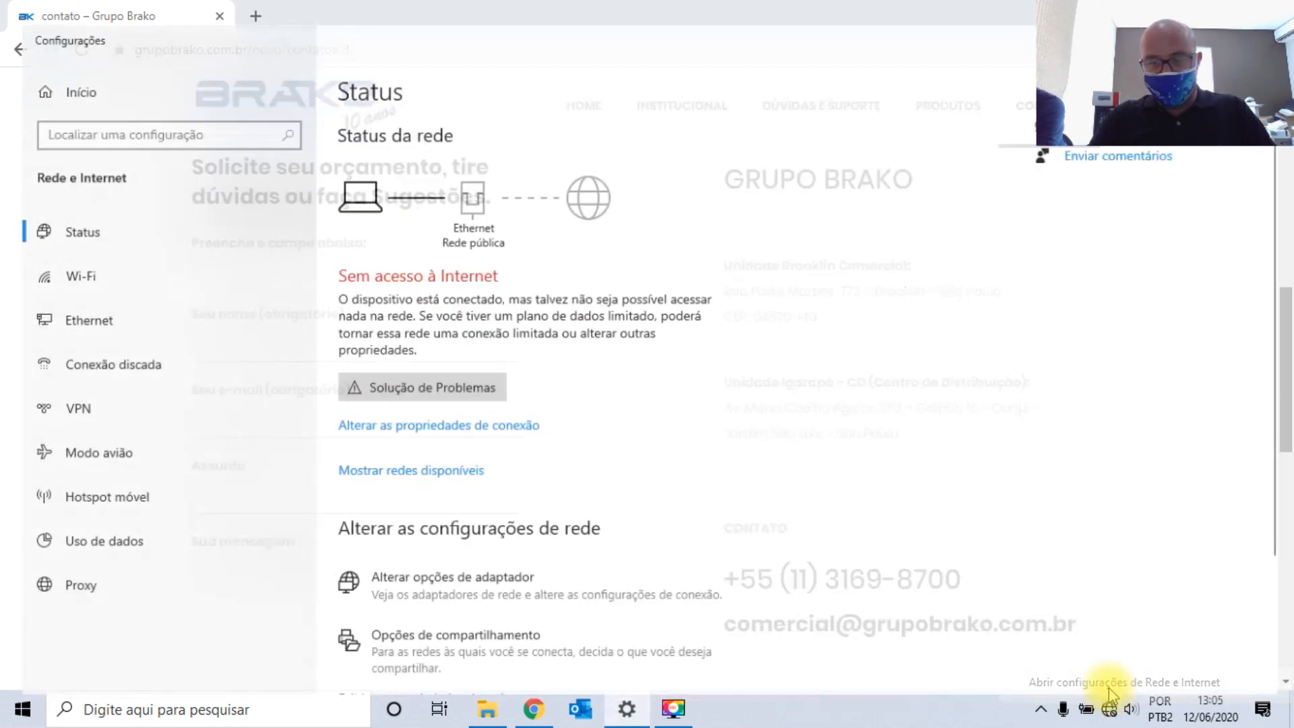
{"action": "left_click", "coordinate": [463, 583]}
{"action": "right_click", "coordinate": [459, 200]}
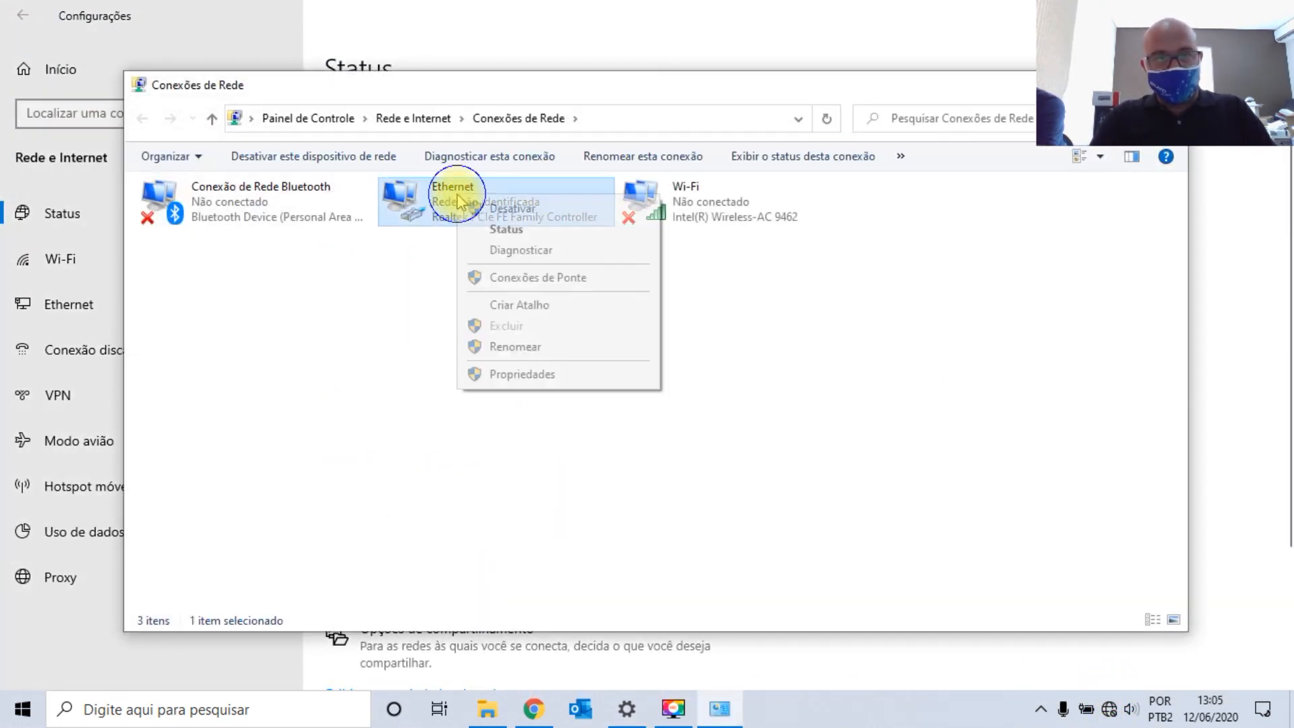
{"action": "left_click", "coordinate": [537, 373]}
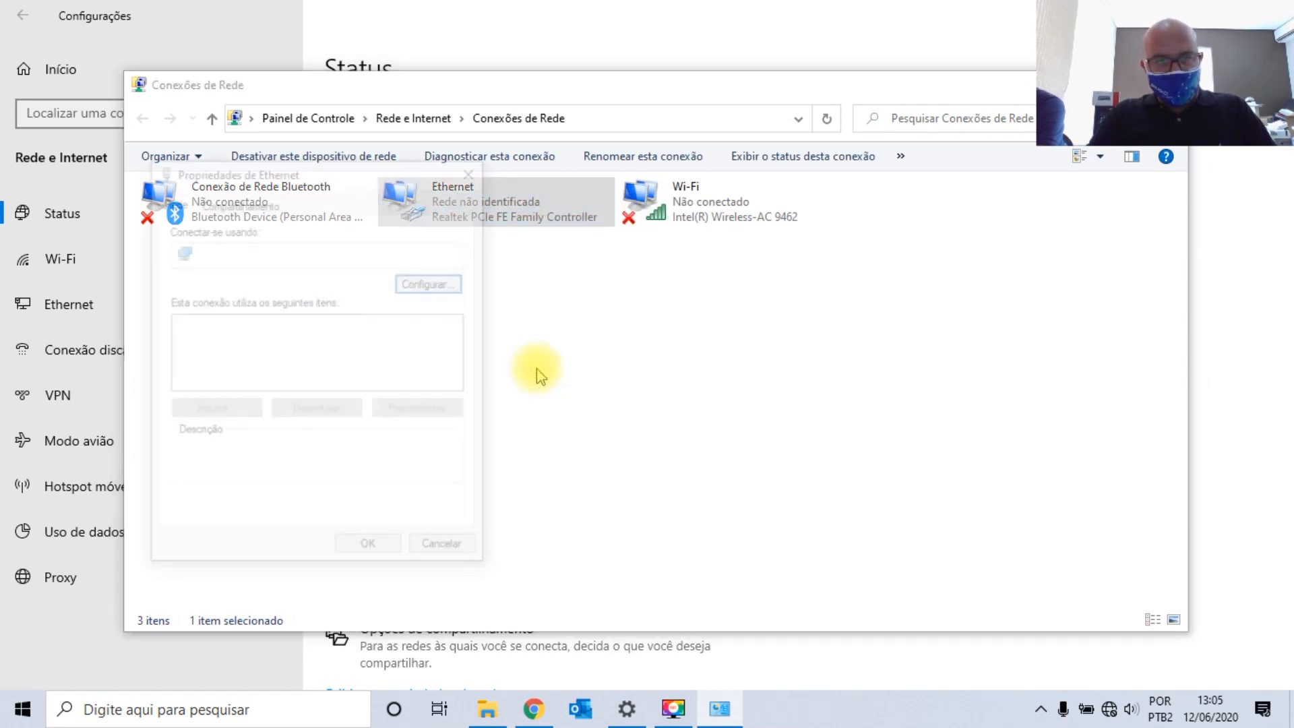
Step: Give IPv4 the static address 192.168.1.10 with mask 255.255.255.0 and close the dialogs
{"action": "left_click", "coordinate": [323, 371]}
{"action": "left_click", "coordinate": [405, 409]}
{"action": "left_click", "coordinate": [250, 379]}
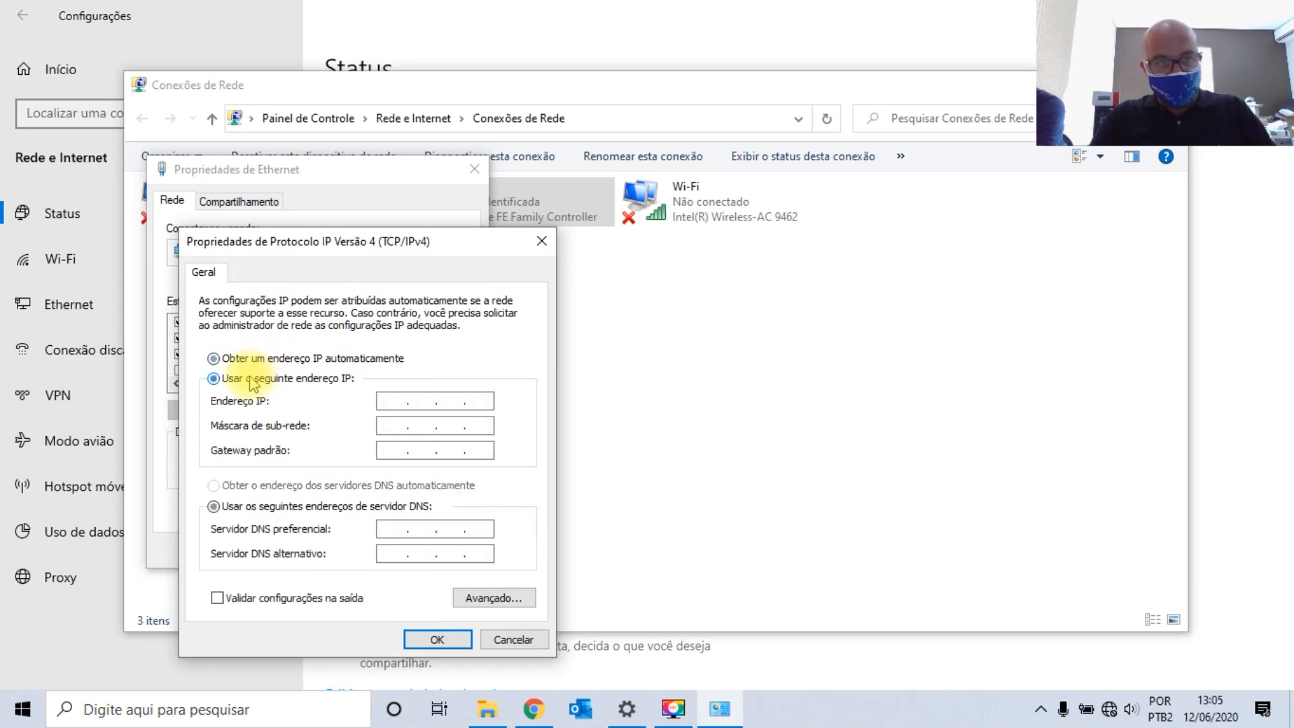
{"action": "type", "text": "192 . 168 . 1 . "}
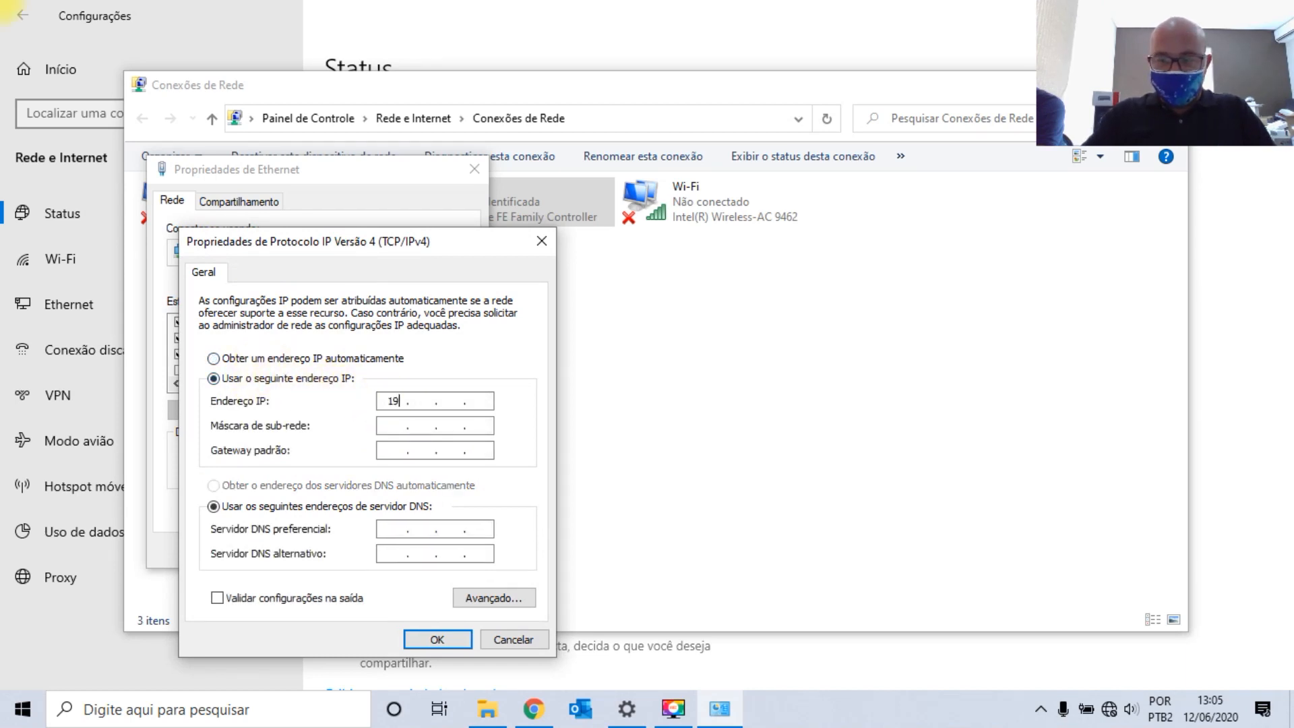
{"action": "type", "text": "10"}
{"action": "key", "text": "Tab"}
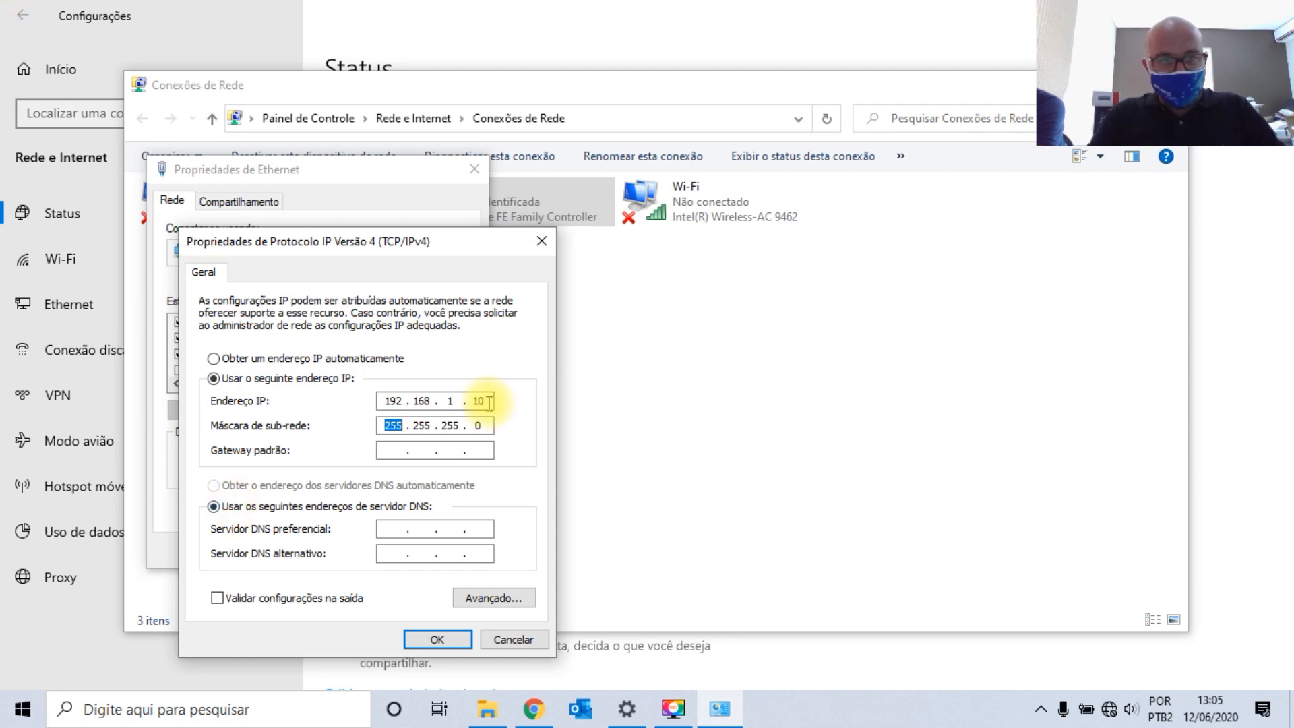
{"action": "left_click", "coordinate": [445, 641]}
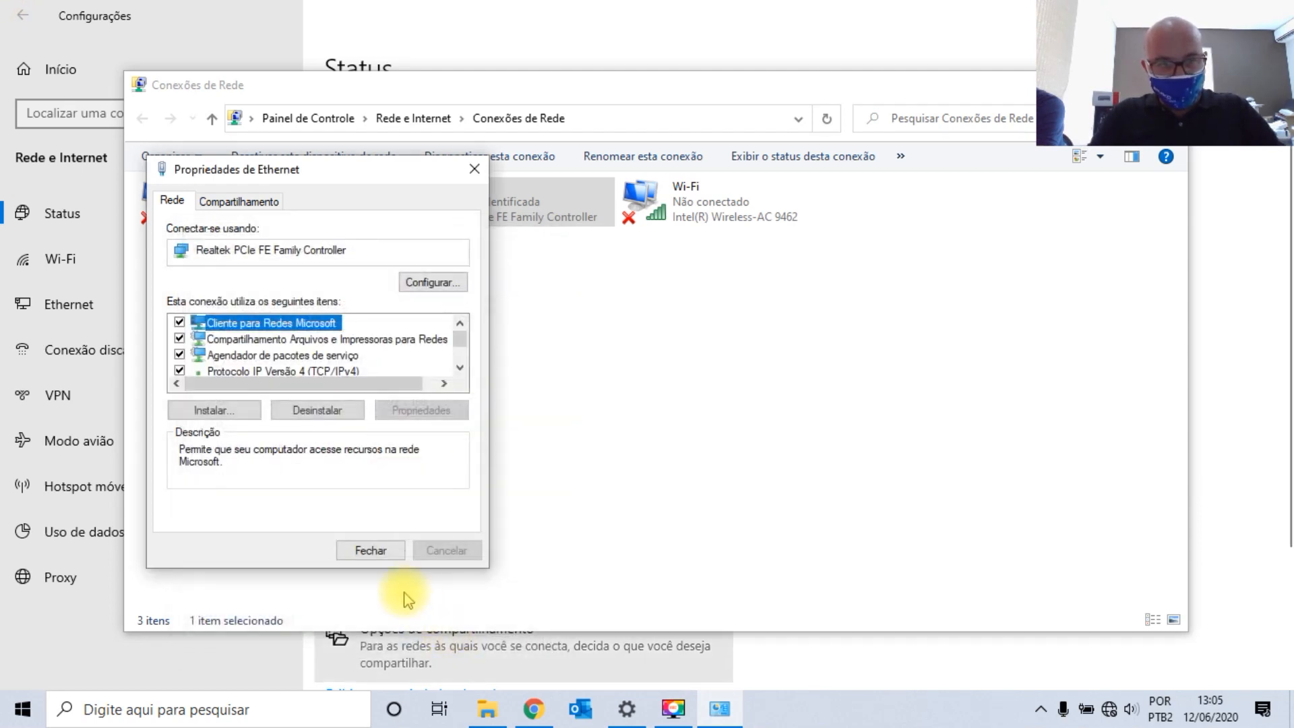
{"action": "left_click", "coordinate": [367, 465]}
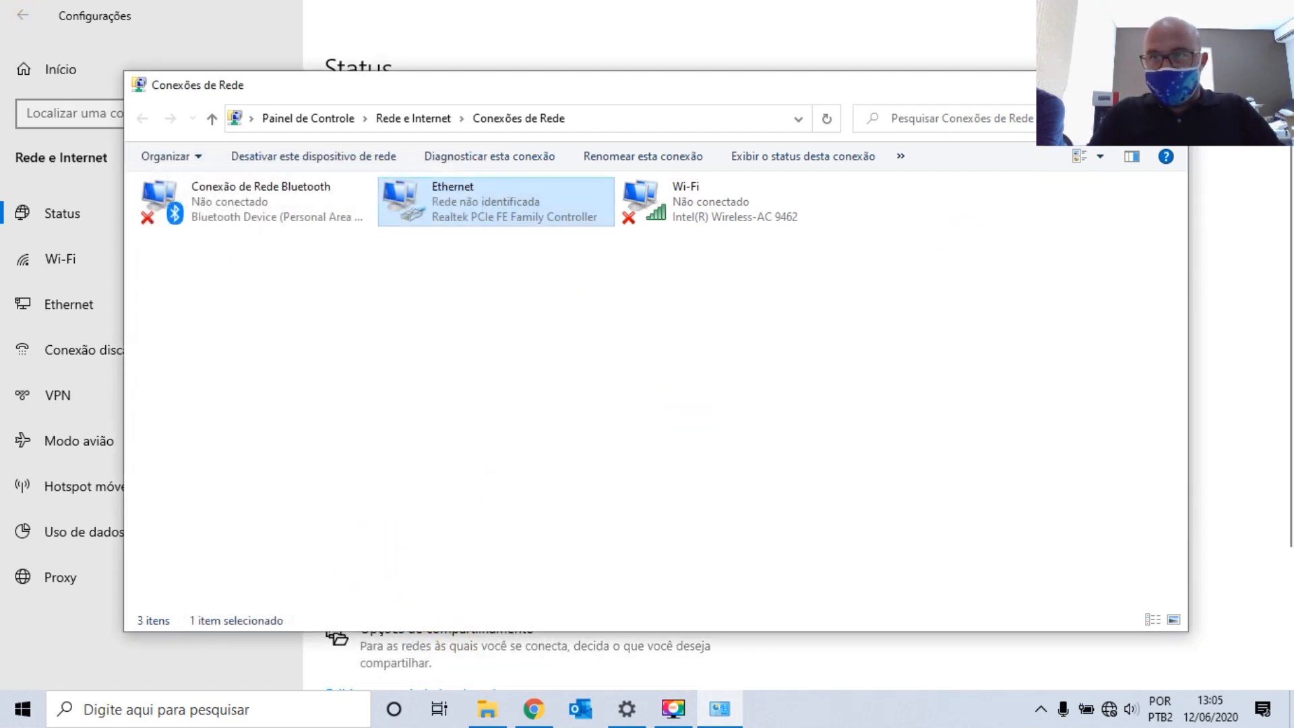
{"action": "left_click", "coordinate": [1167, 84]}
Step: Close Windows Settings and launch Internet Explorer from the Start menu search
{"action": "left_click", "coordinate": [1272, 15]}
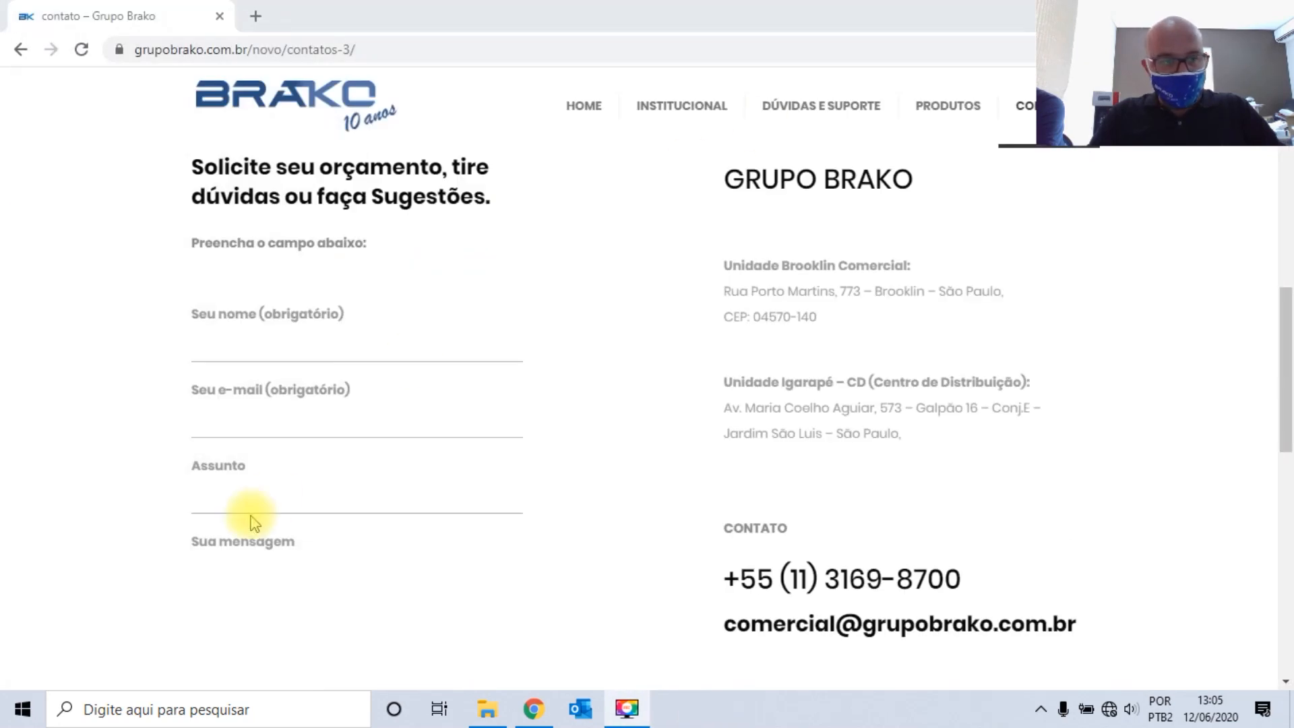
{"action": "left_click", "coordinate": [6, 720]}
{"action": "type", "text": "inter"}
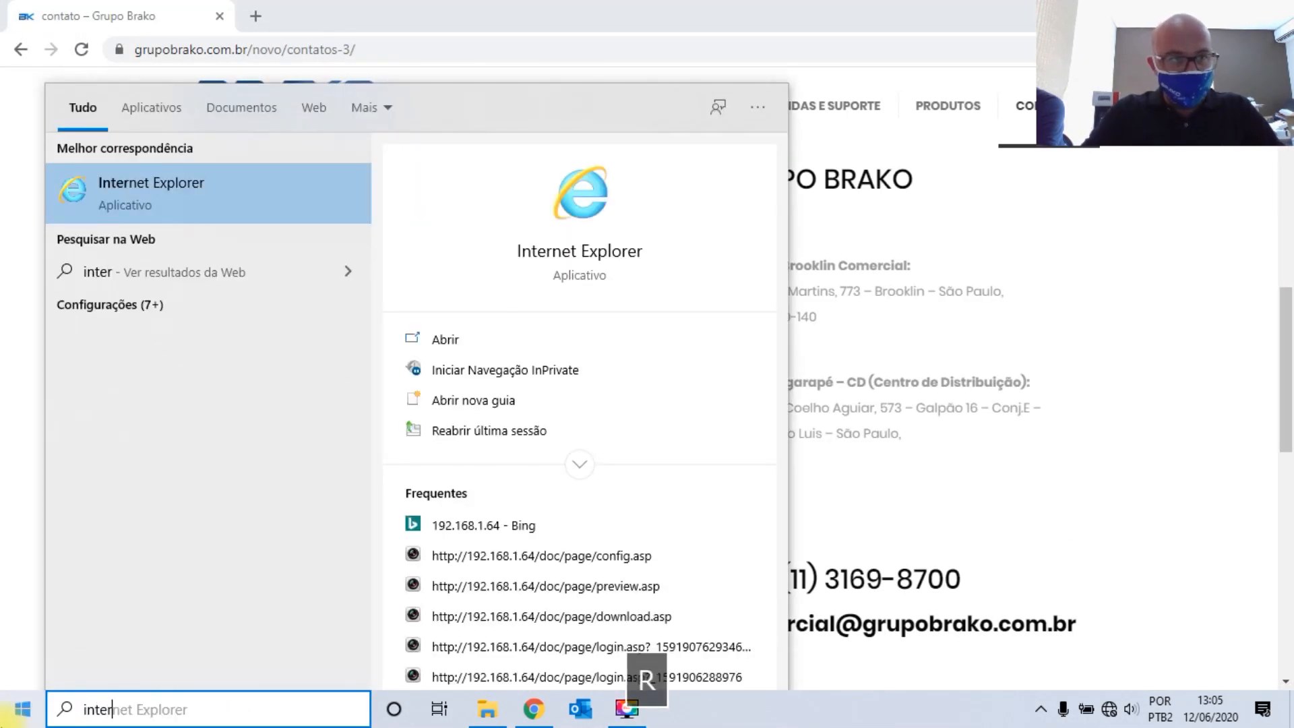
{"action": "left_click", "coordinate": [174, 198]}
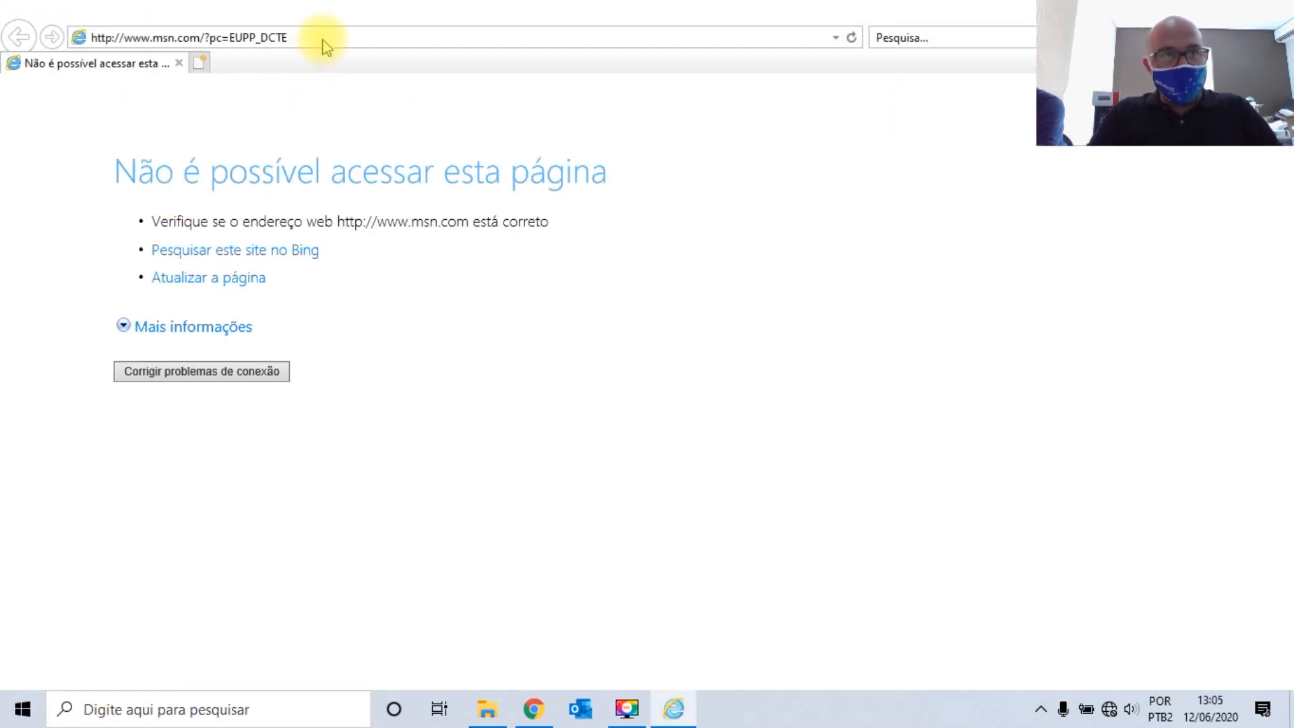
Step: Load the camera's page at 192.168.1.64 in the address bar
{"action": "left_click", "coordinate": [324, 39]}
{"action": "type", "text": "192.168"}
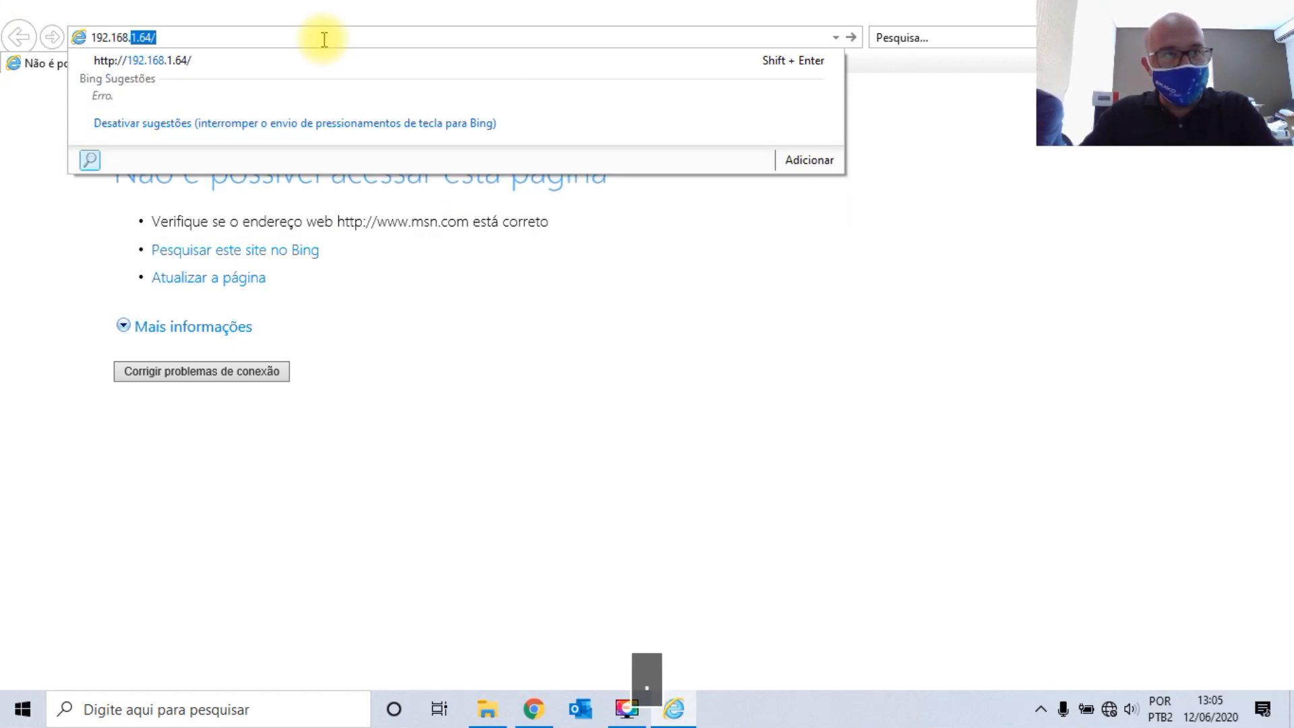
{"action": "type", "text": ".1.64"}
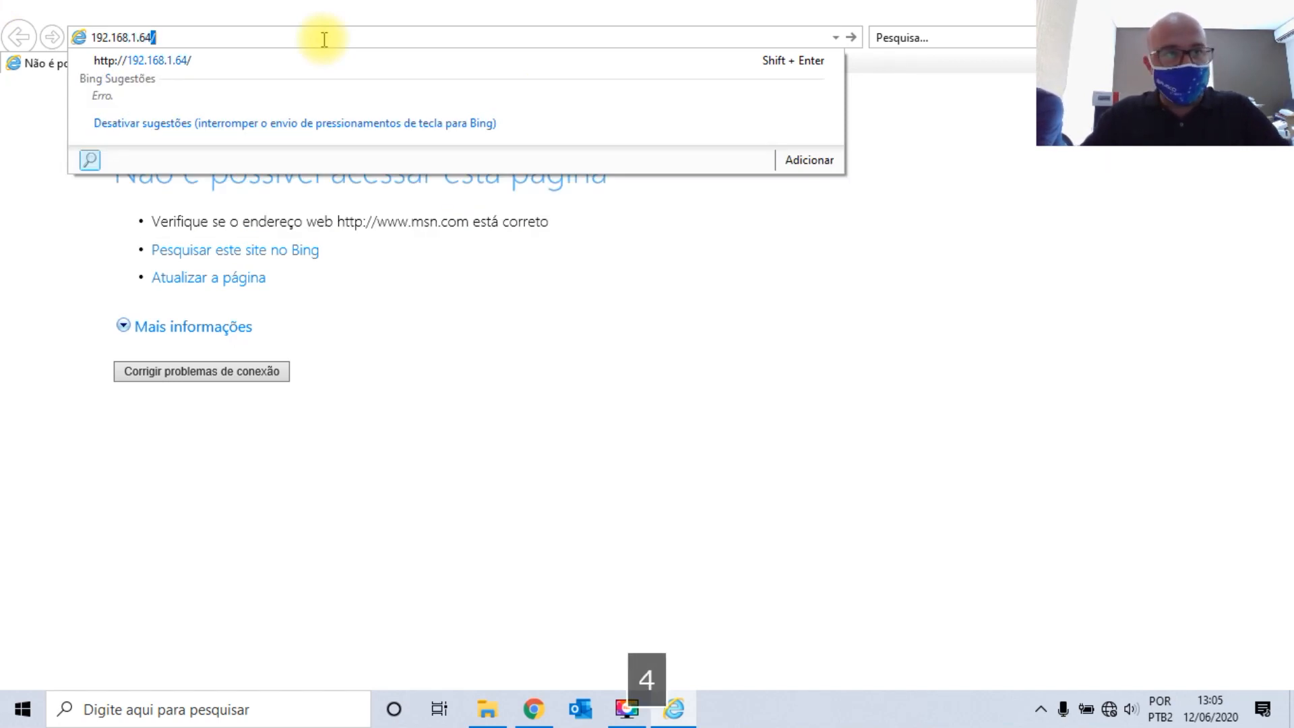
{"action": "key", "text": "Return"}
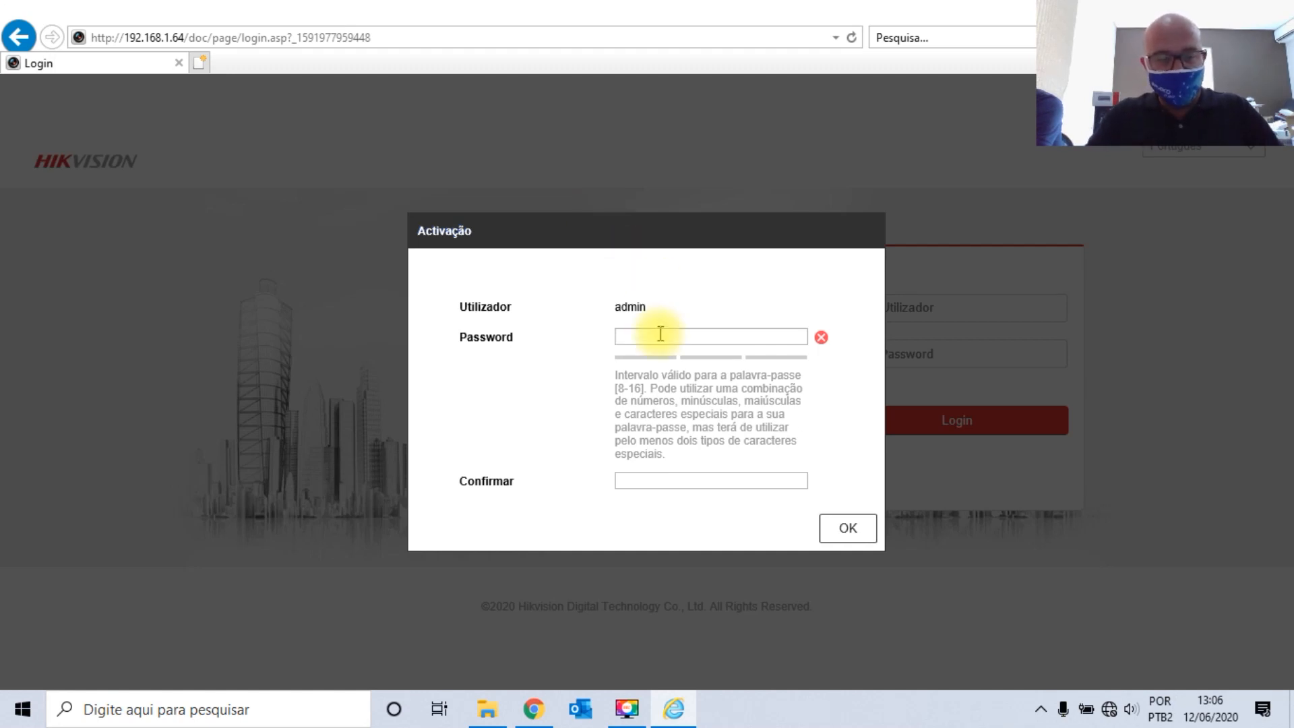
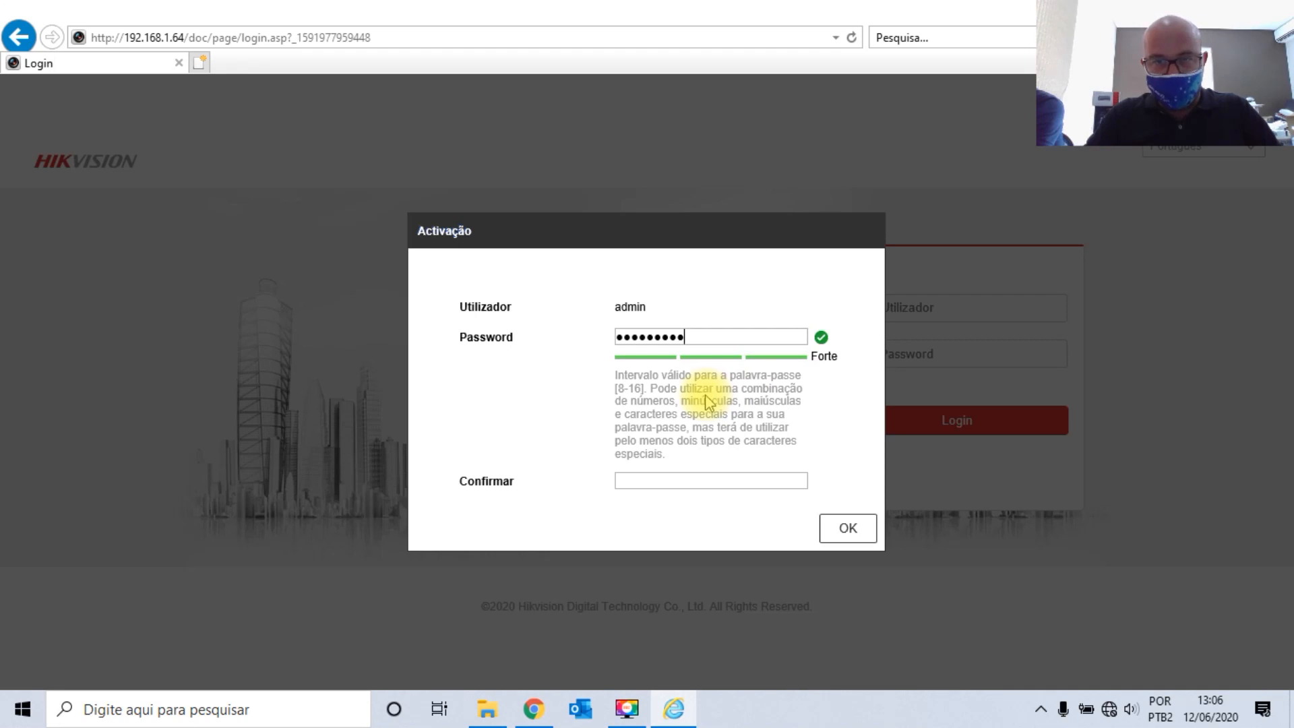
Step: Enter and confirm a new admin password in the Activação dialog, then submit it
{"action": "left_click", "coordinate": [636, 481]}
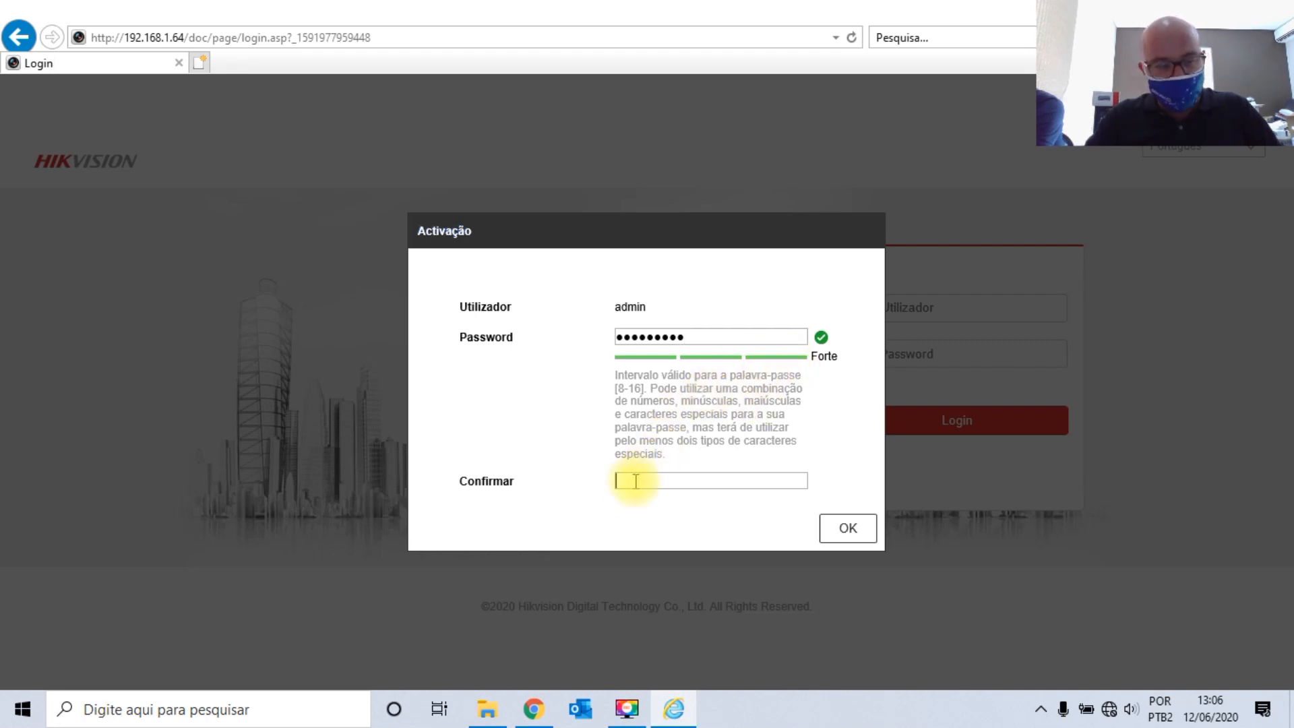
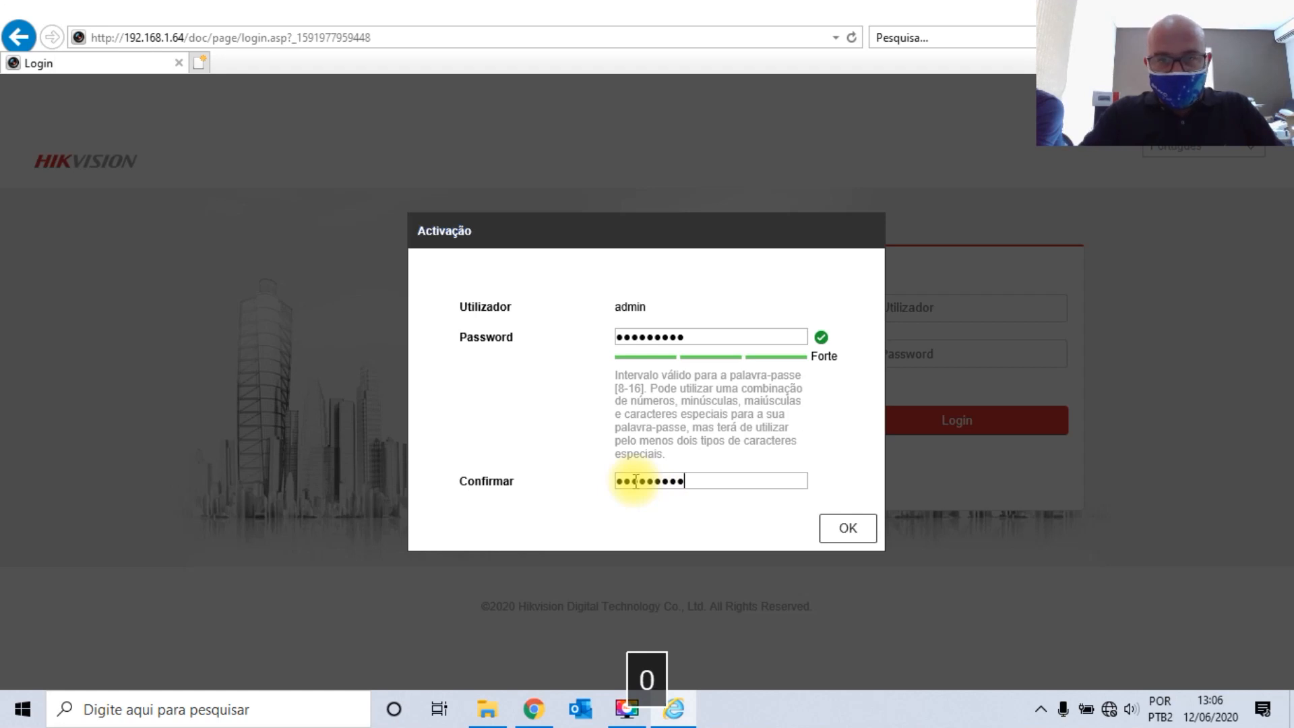
{"action": "left_click", "coordinate": [870, 539]}
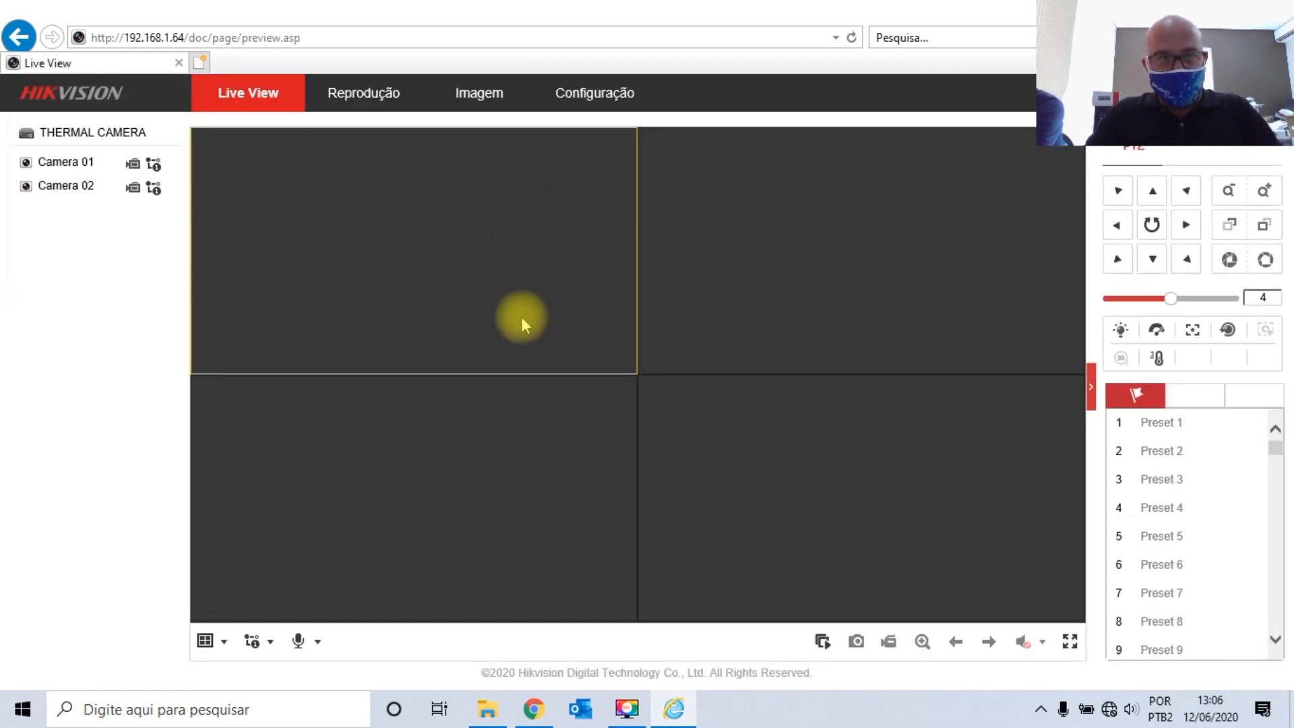
Step: Go to Configuração and show the Local settings page
{"action": "left_click", "coordinate": [606, 99]}
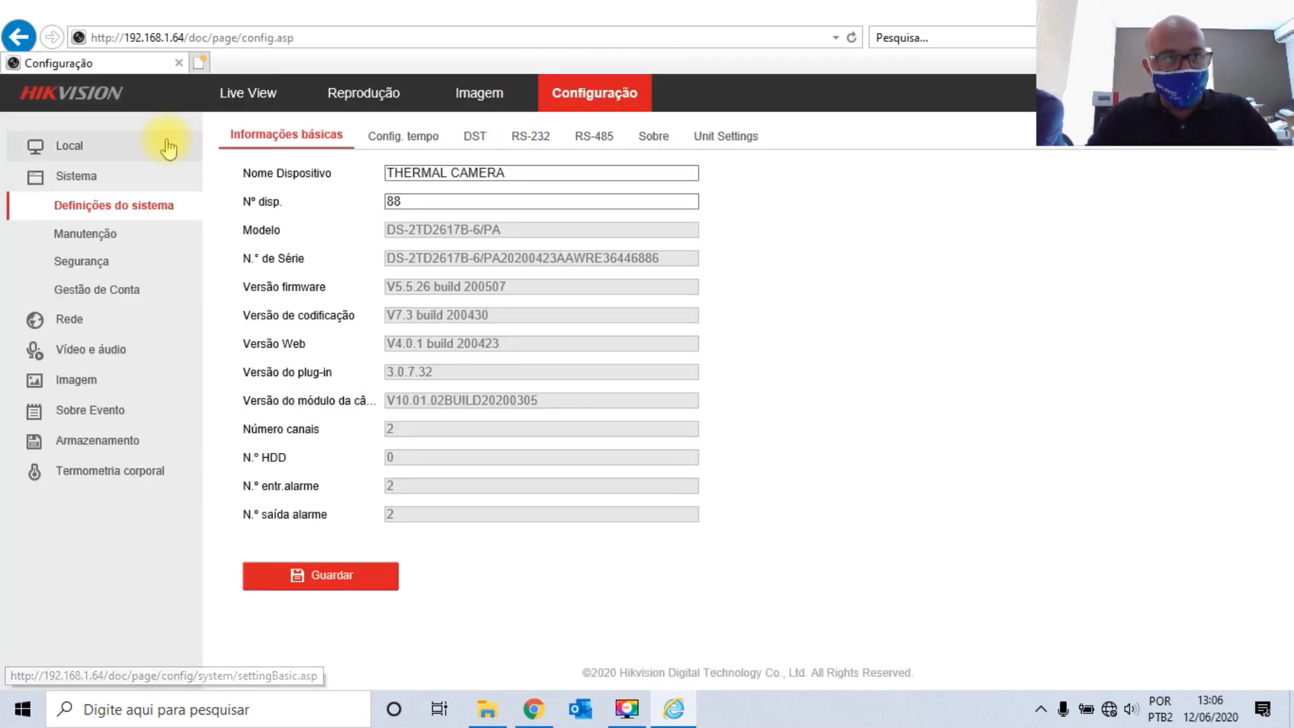
{"action": "left_click", "coordinate": [76, 145]}
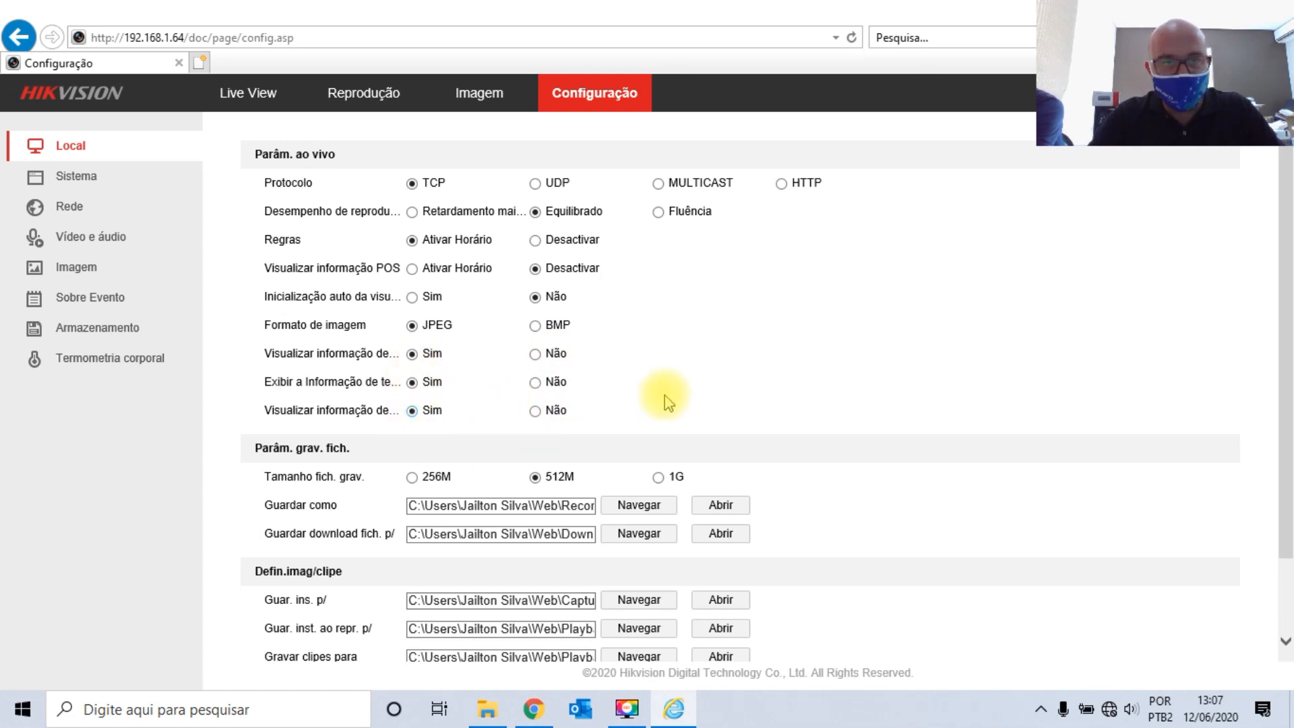
Step: Save the Local settings, keeping TCP protocol, JPEG pictures and 512M record files
{"action": "scroll", "coordinate": [675, 398], "scroll_direction": "down", "scroll_amount": 2}
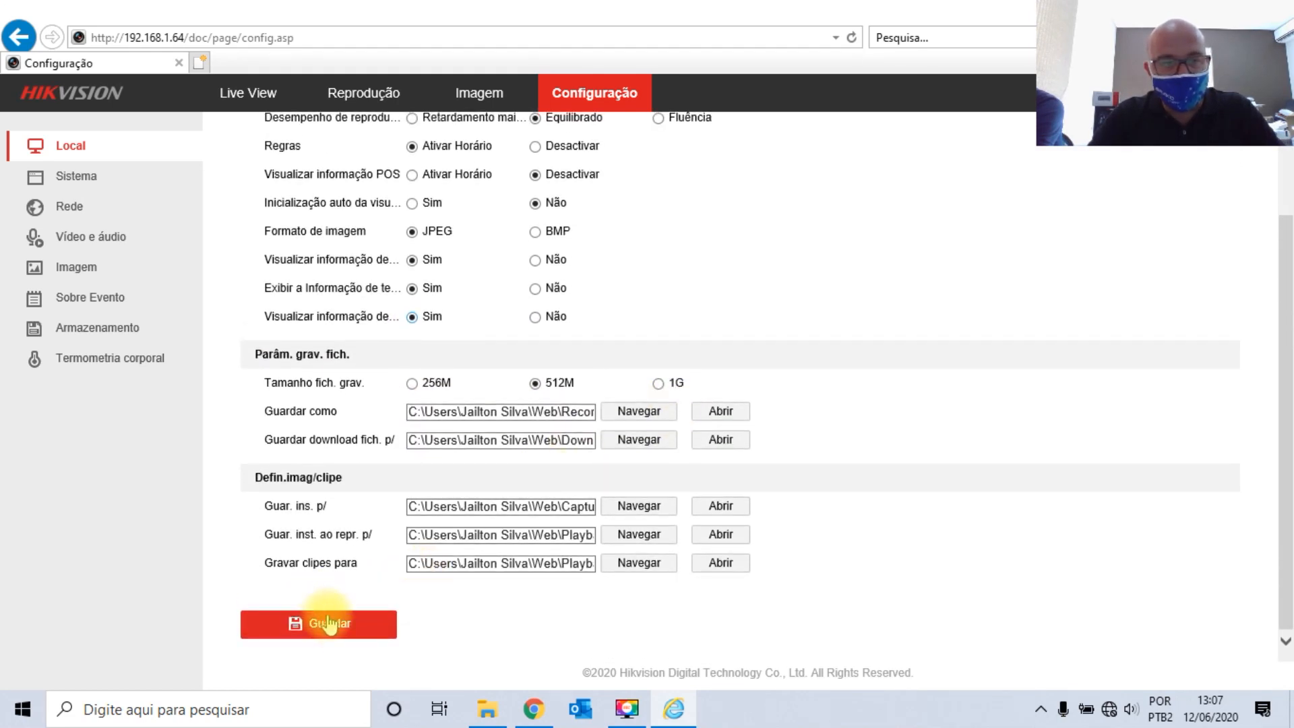
{"action": "left_click", "coordinate": [335, 634]}
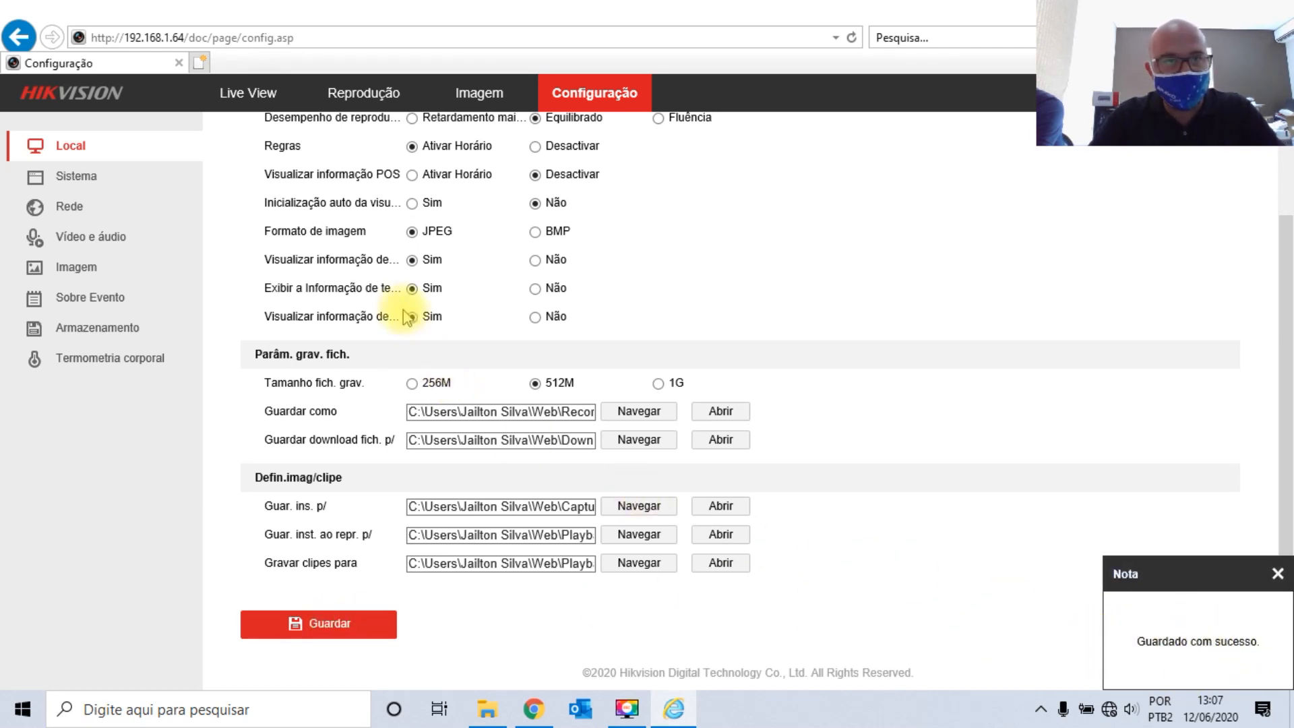
{"action": "scroll", "coordinate": [408, 303], "scroll_direction": "up", "scroll_amount": 3}
{"action": "scroll", "coordinate": [414, 298], "scroll_direction": "down", "scroll_amount": 1}
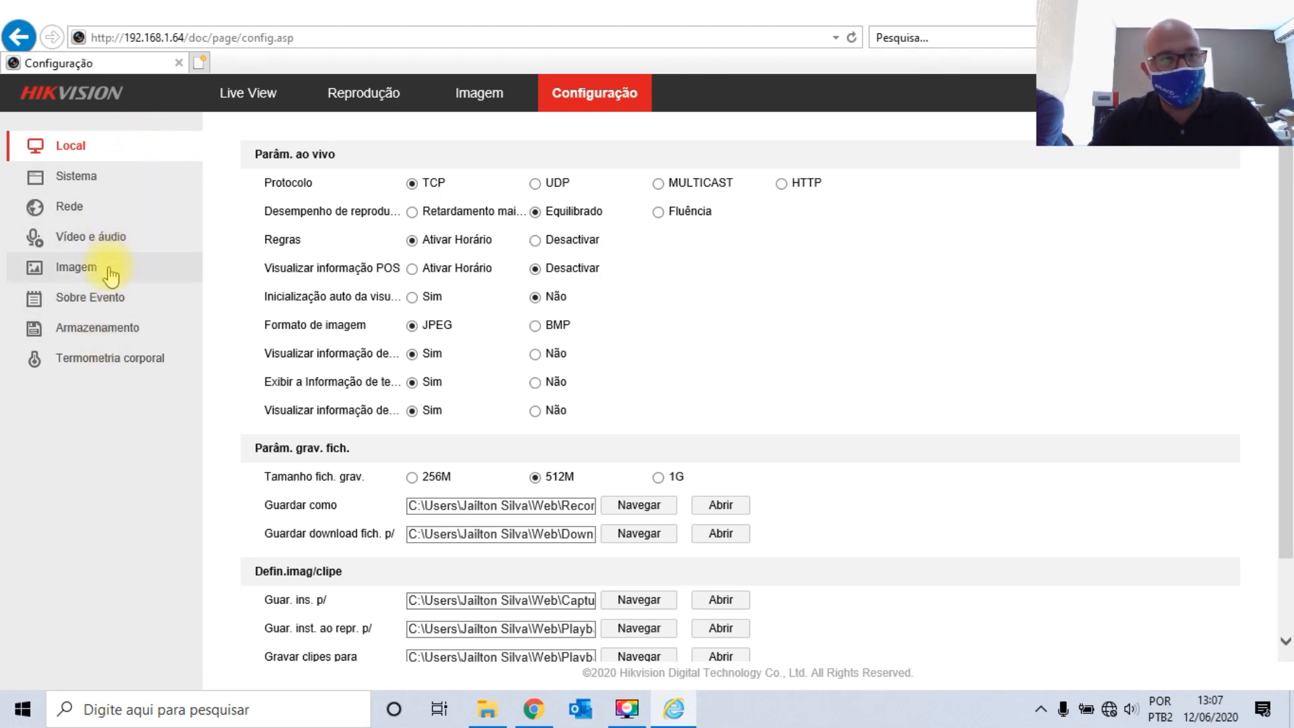
Step: In Sistema, replace device name THERMAL CAMERA with Brako and save
{"action": "left_click", "coordinate": [98, 180]}
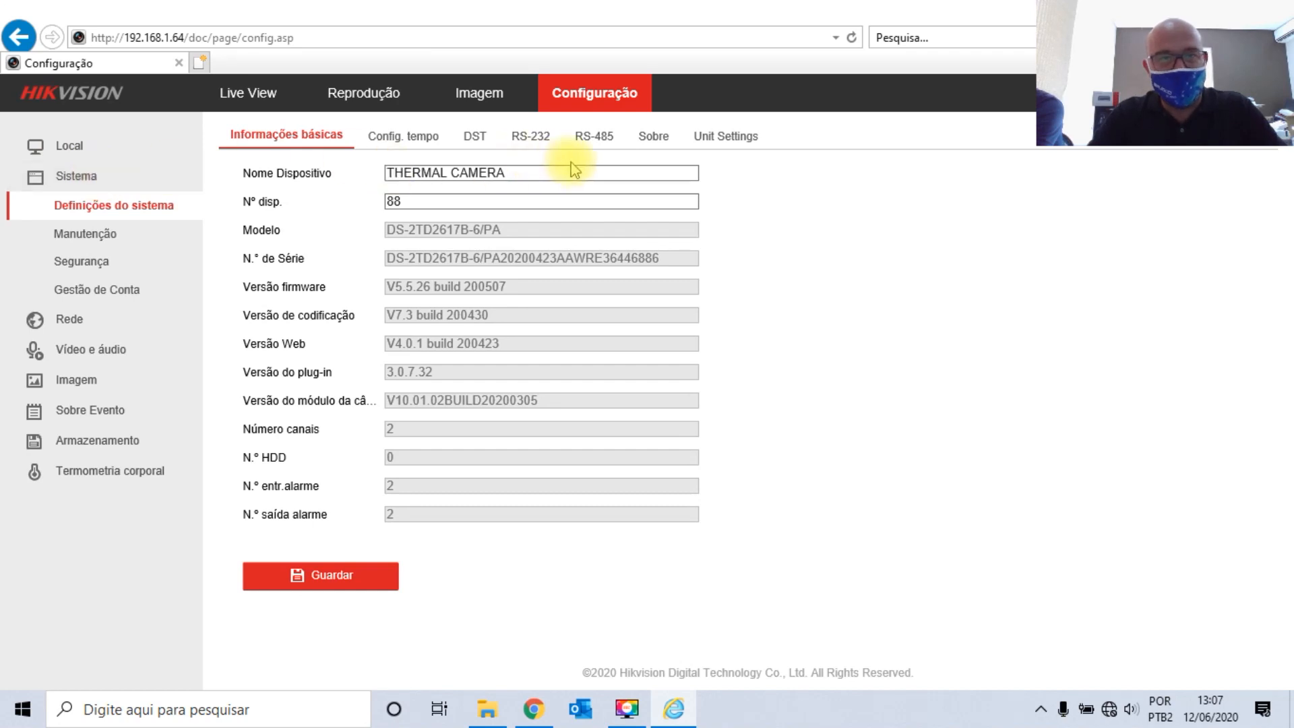
{"action": "left_click_drag", "start_coordinate": [547, 173], "coordinate": [370, 174]}
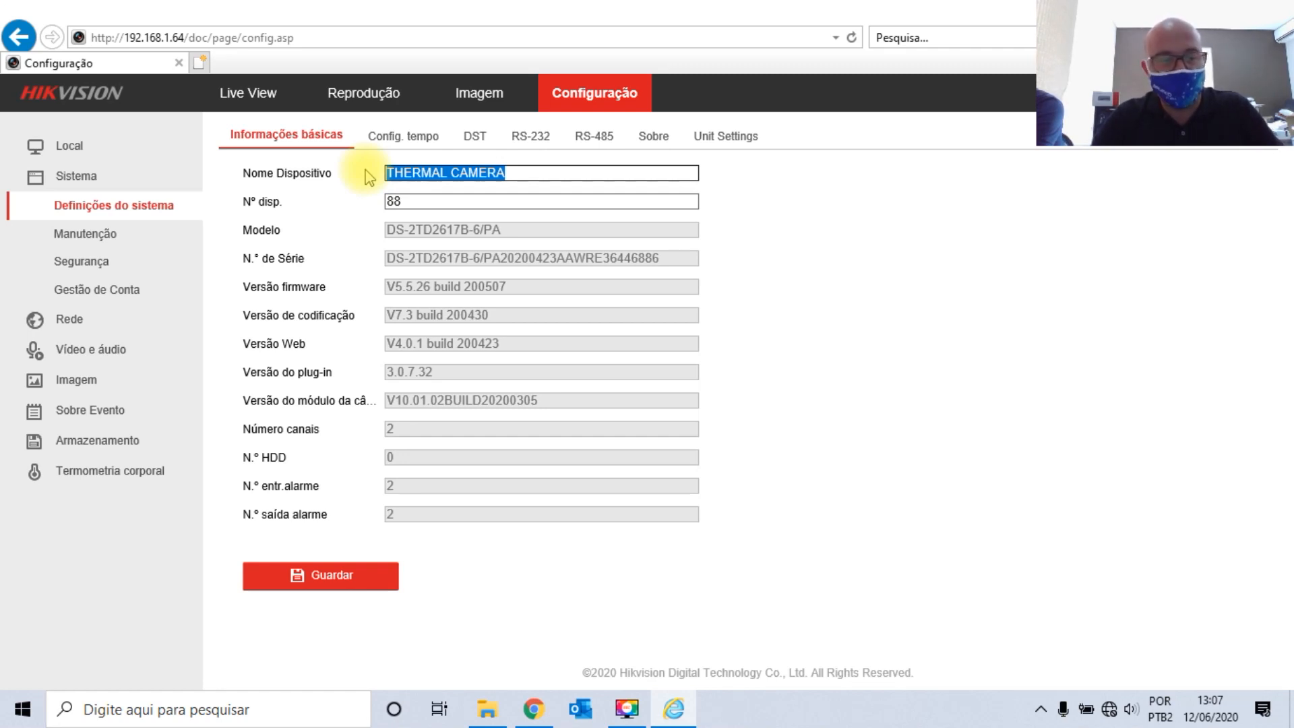
{"action": "type", "text": "Brako"}
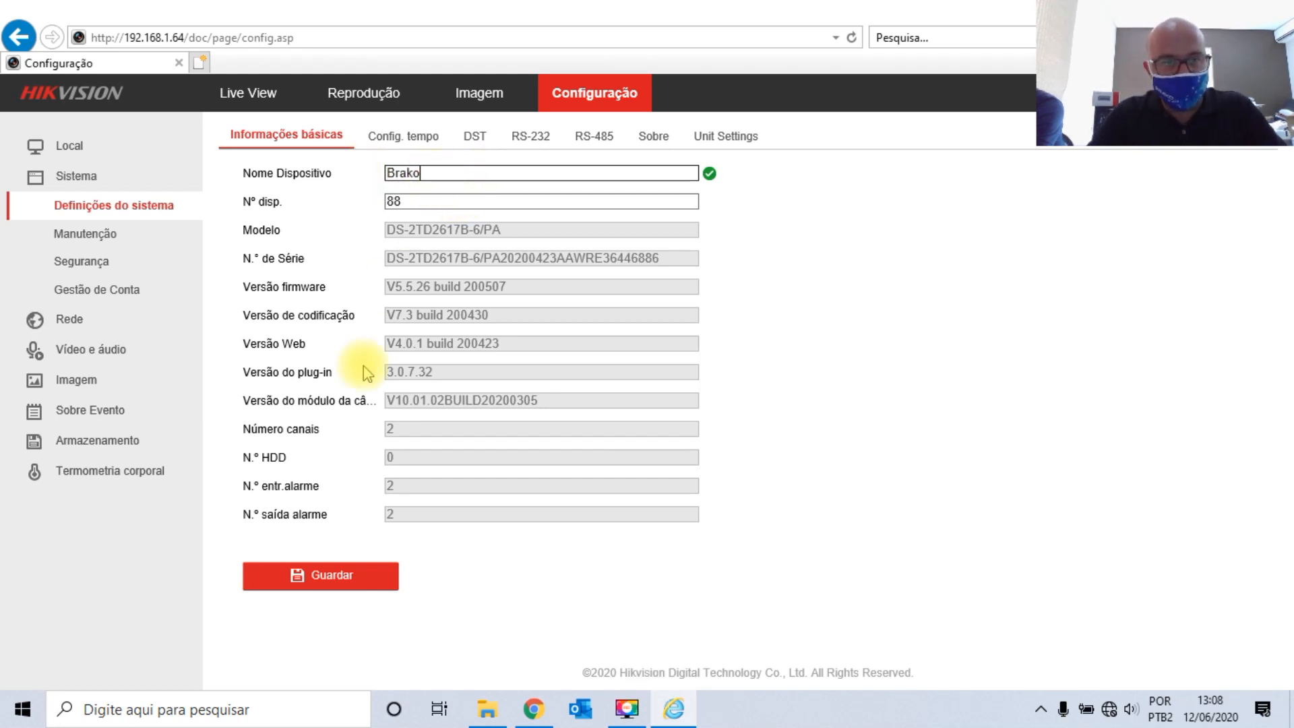
{"action": "left_click", "coordinate": [323, 588]}
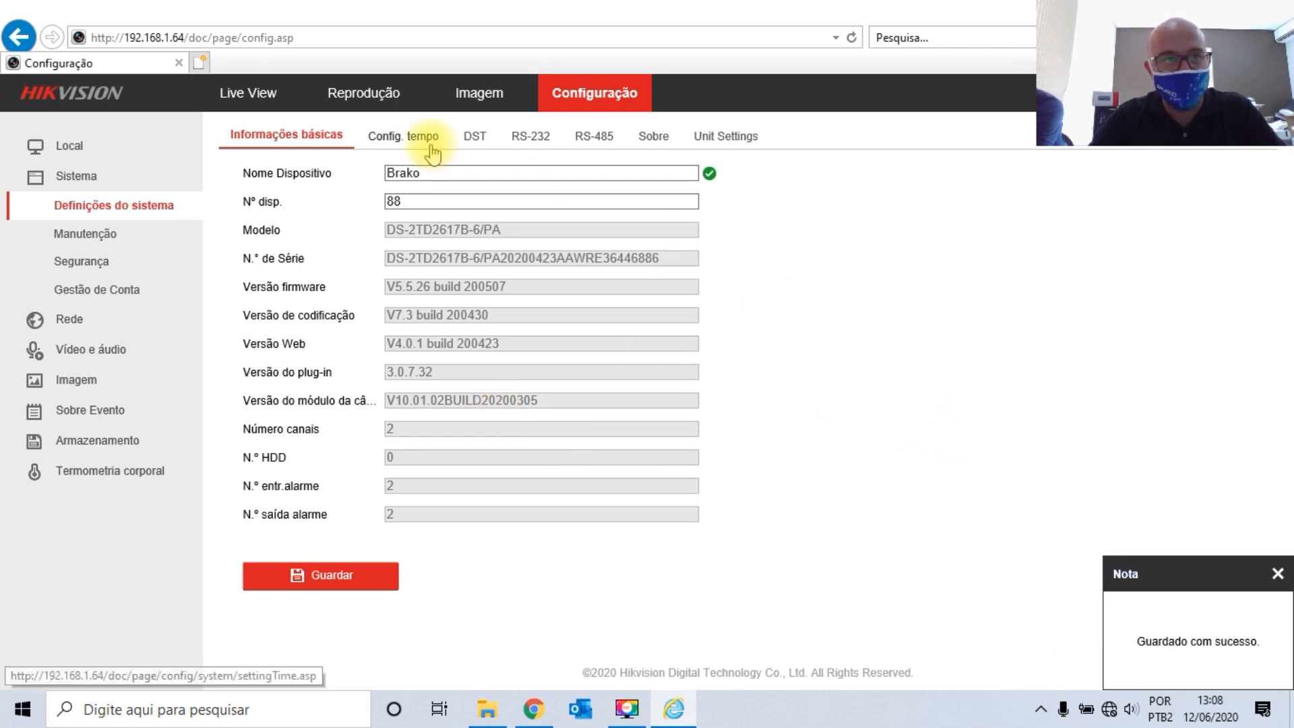
Step: Sync the camera clock to PC time (GMT-03:00 Brasília), save it, then show Manutenção
{"action": "left_click", "coordinate": [400, 138]}
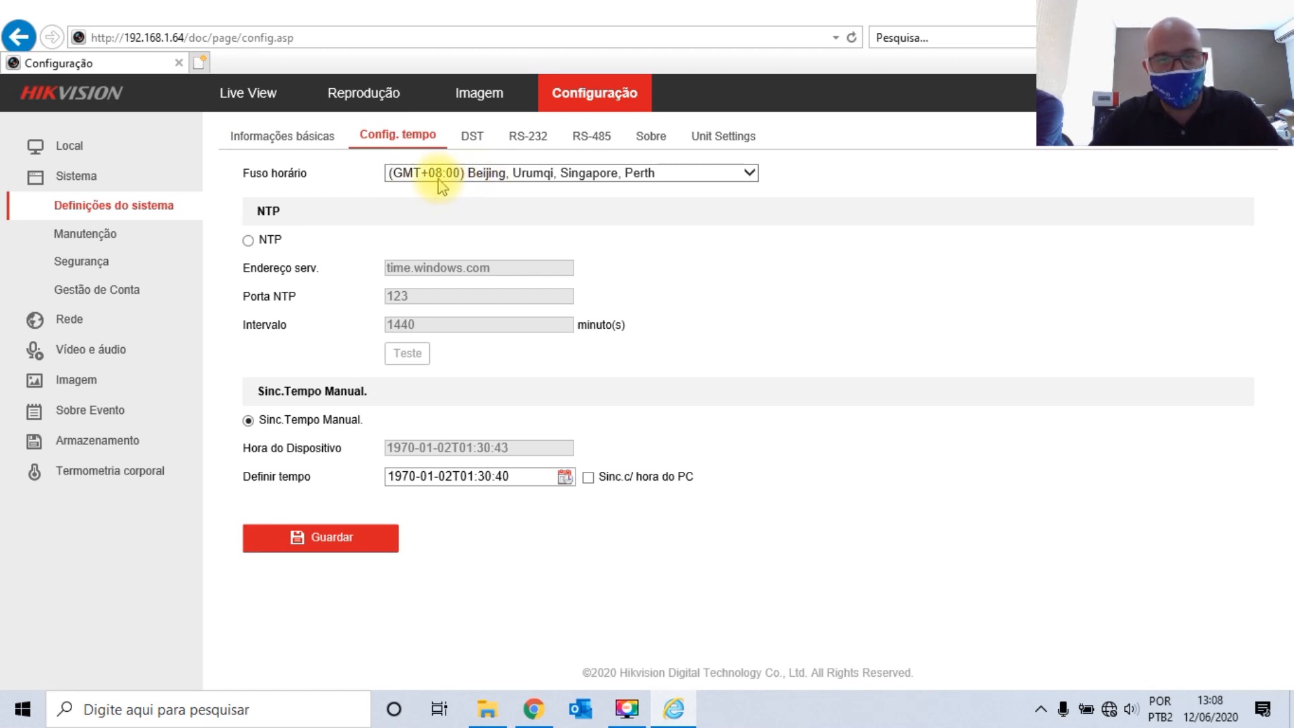
{"action": "left_click", "coordinate": [588, 479]}
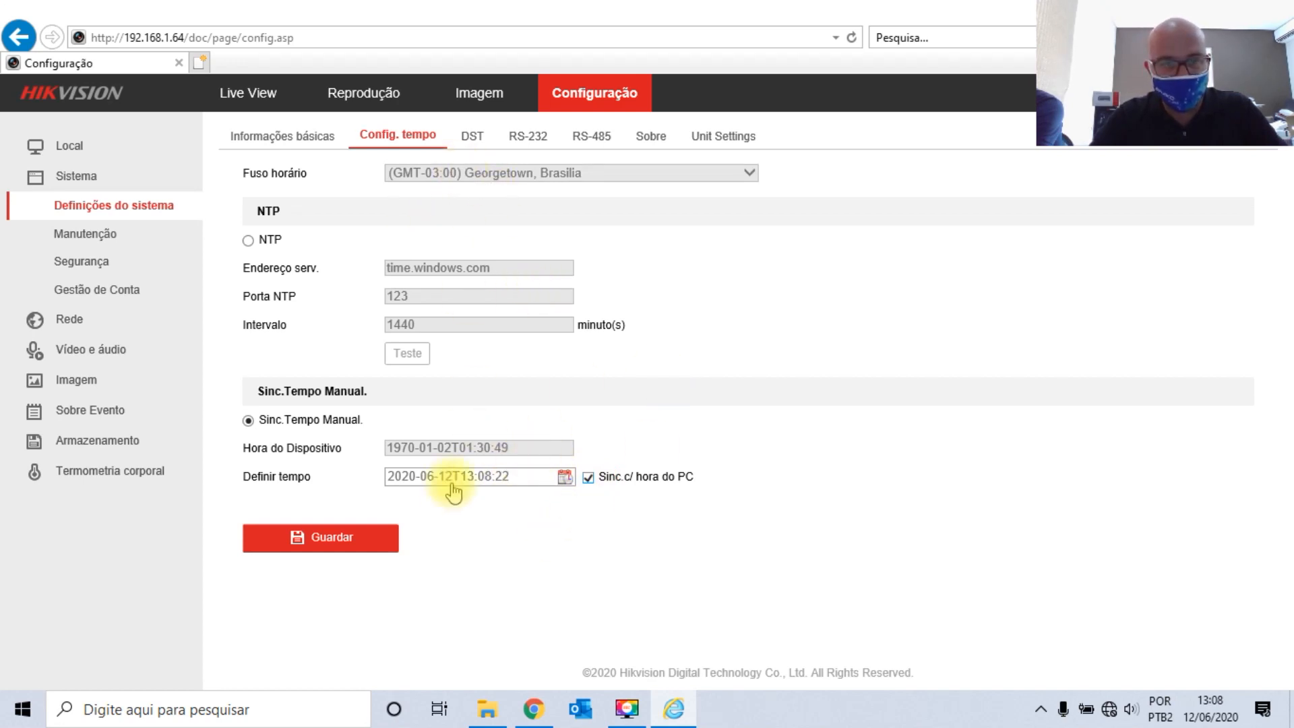
{"action": "left_click", "coordinate": [345, 539]}
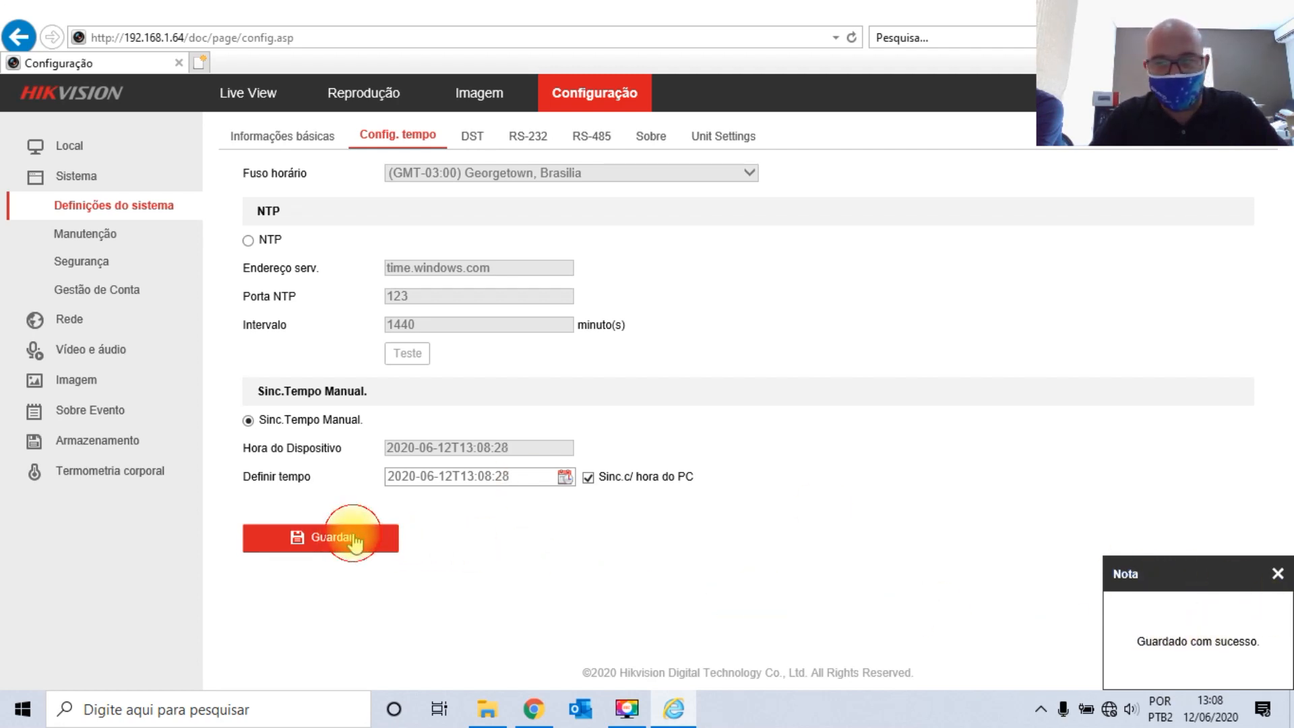
{"action": "left_click", "coordinate": [304, 538]}
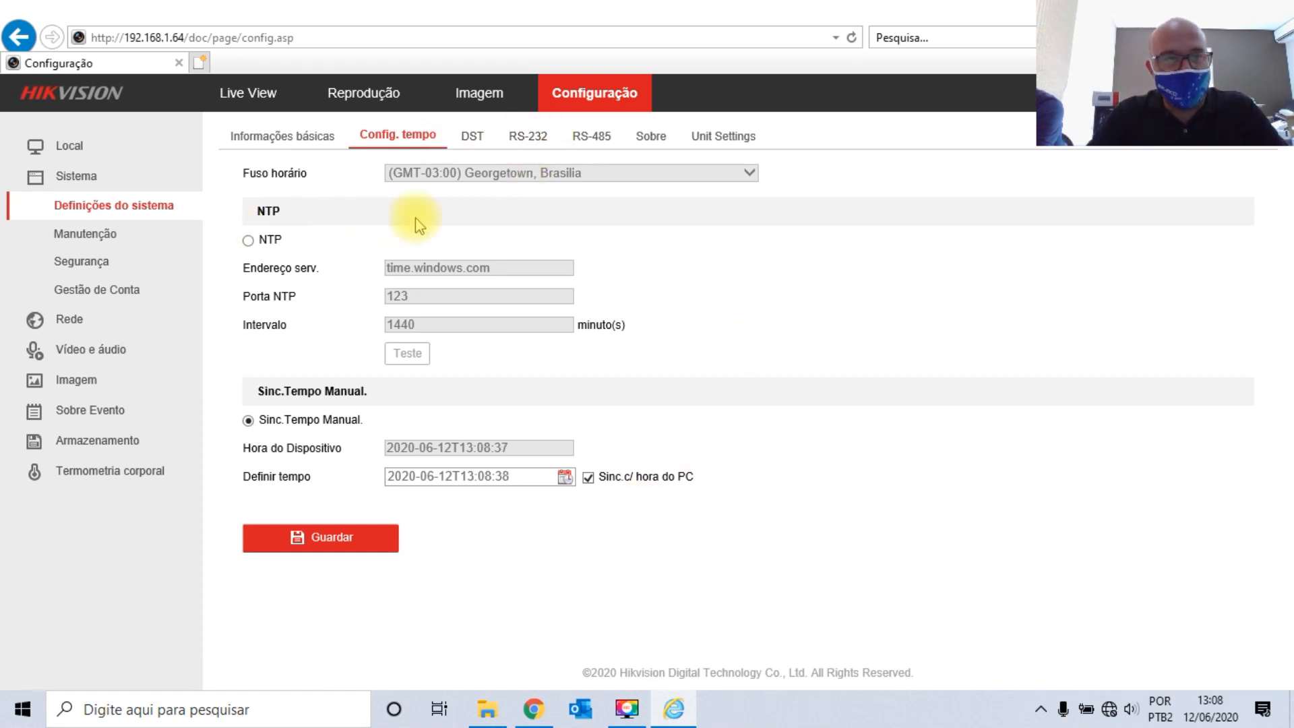
{"action": "left_click", "coordinate": [115, 237]}
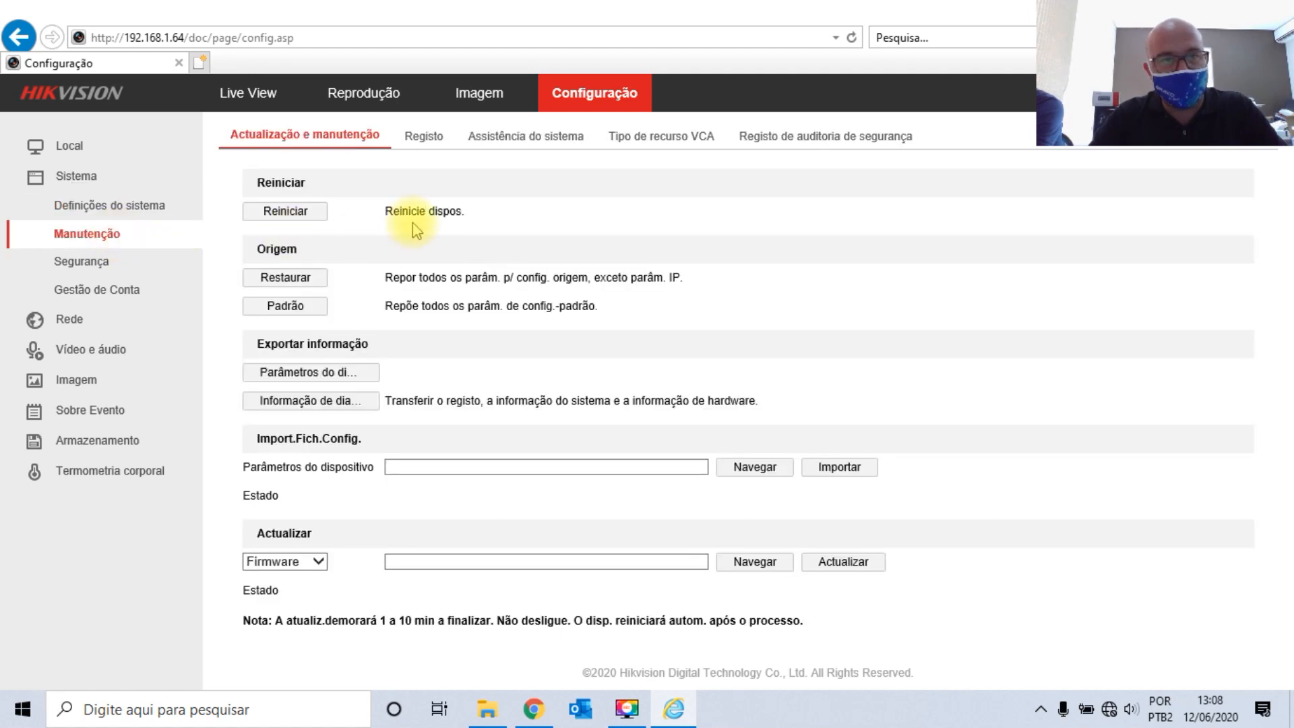
Step: Check VCA resource type is Termometria corporal, then view Segurança authentication (RTSP/WEB digest)
{"action": "left_click", "coordinate": [635, 150]}
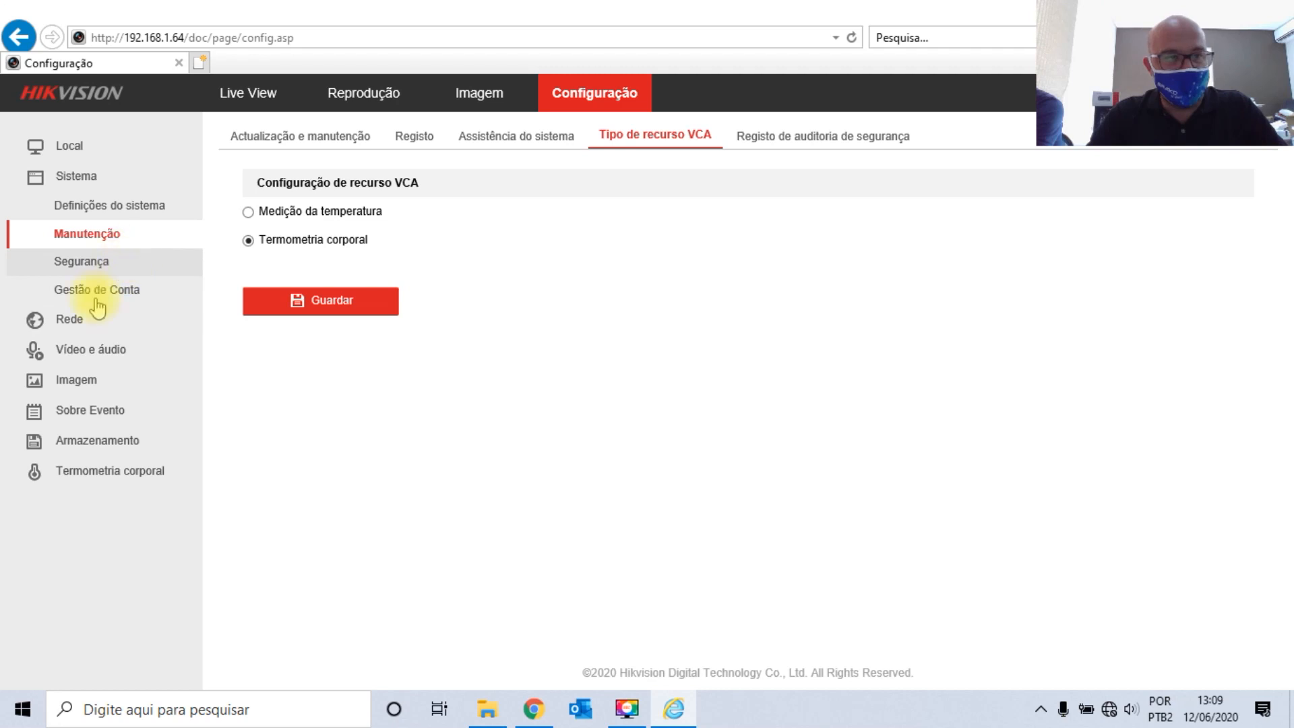
{"action": "left_click", "coordinate": [101, 267]}
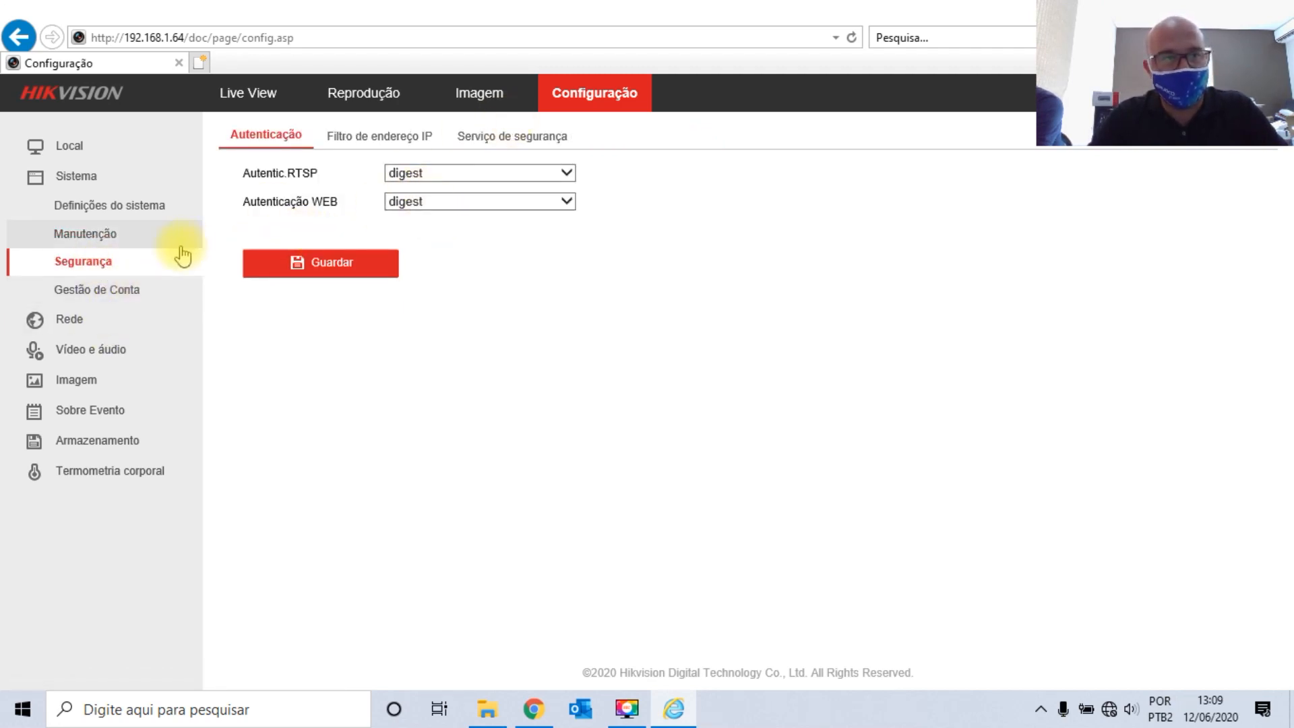
Step: Show Gestão de Conta, listing only the admin user as Administrador
{"action": "left_click", "coordinate": [123, 295]}
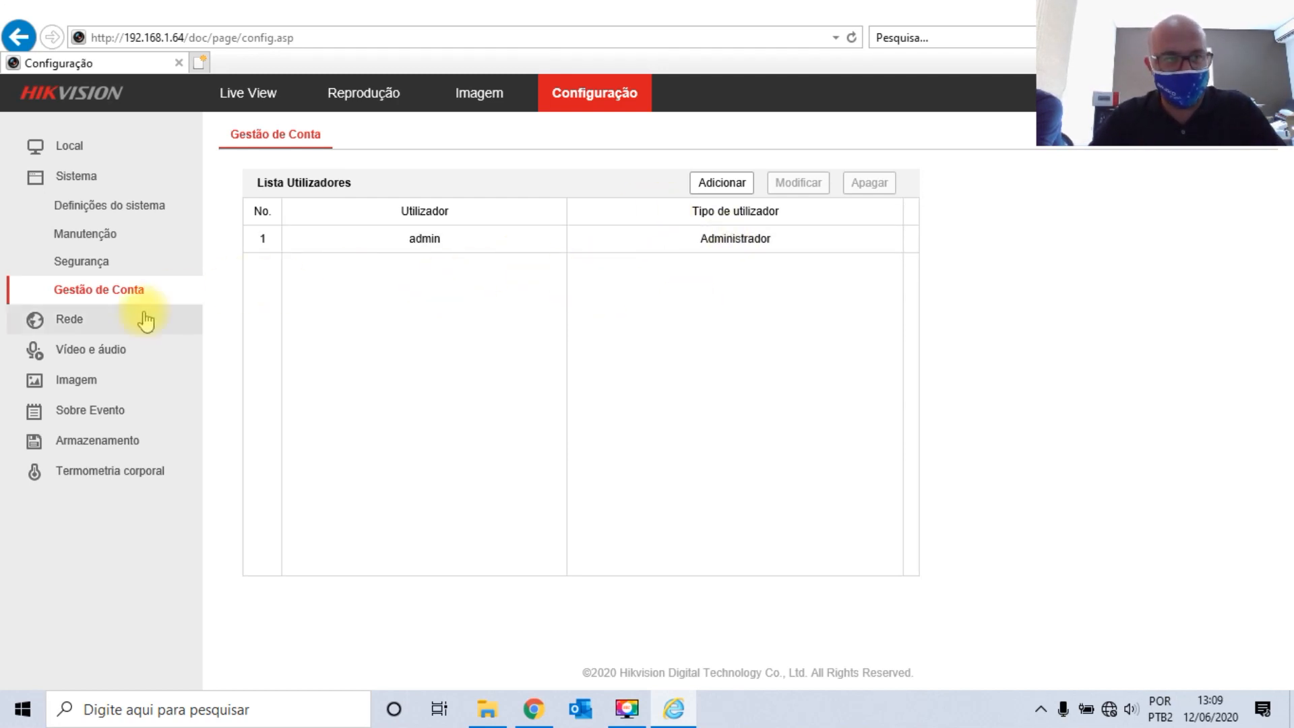
Step: Review TCP/IP address 192.168.1.64, then check the DDNS and PPPoE tabs
{"action": "left_click", "coordinate": [118, 321]}
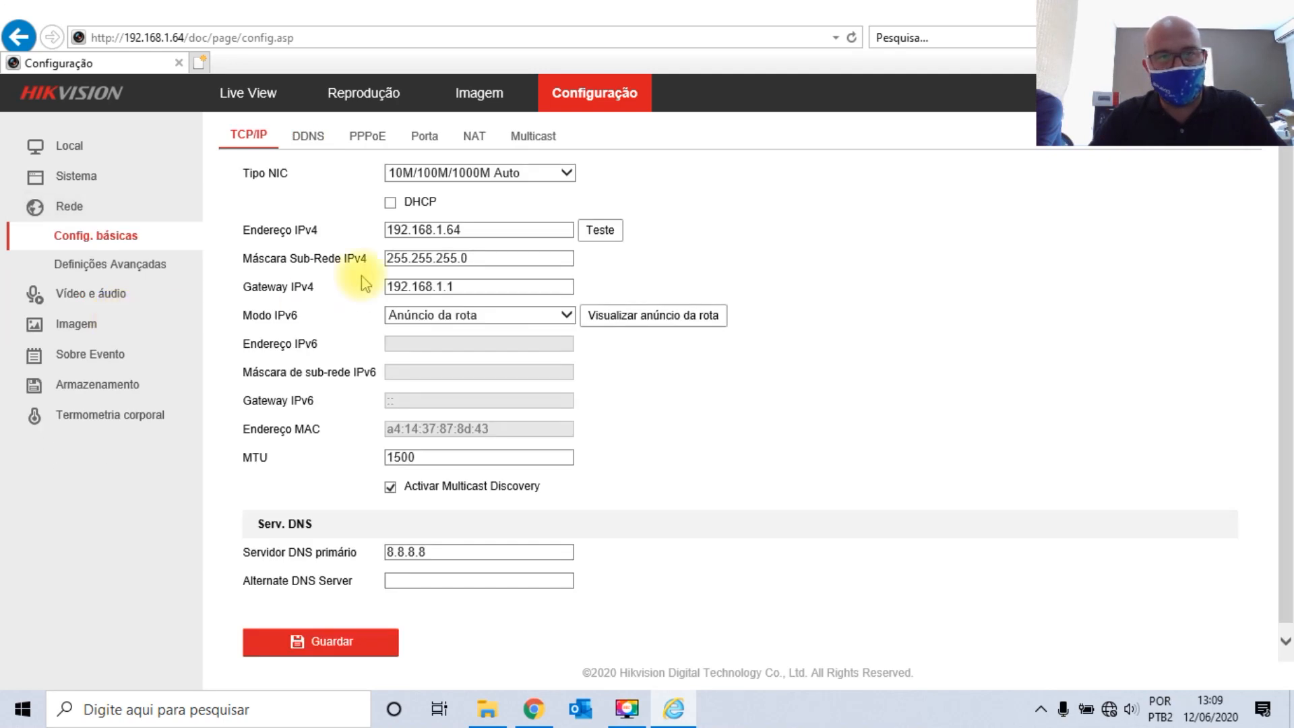
{"action": "left_click_drag", "start_coordinate": [472, 229], "coordinate": [401, 237]}
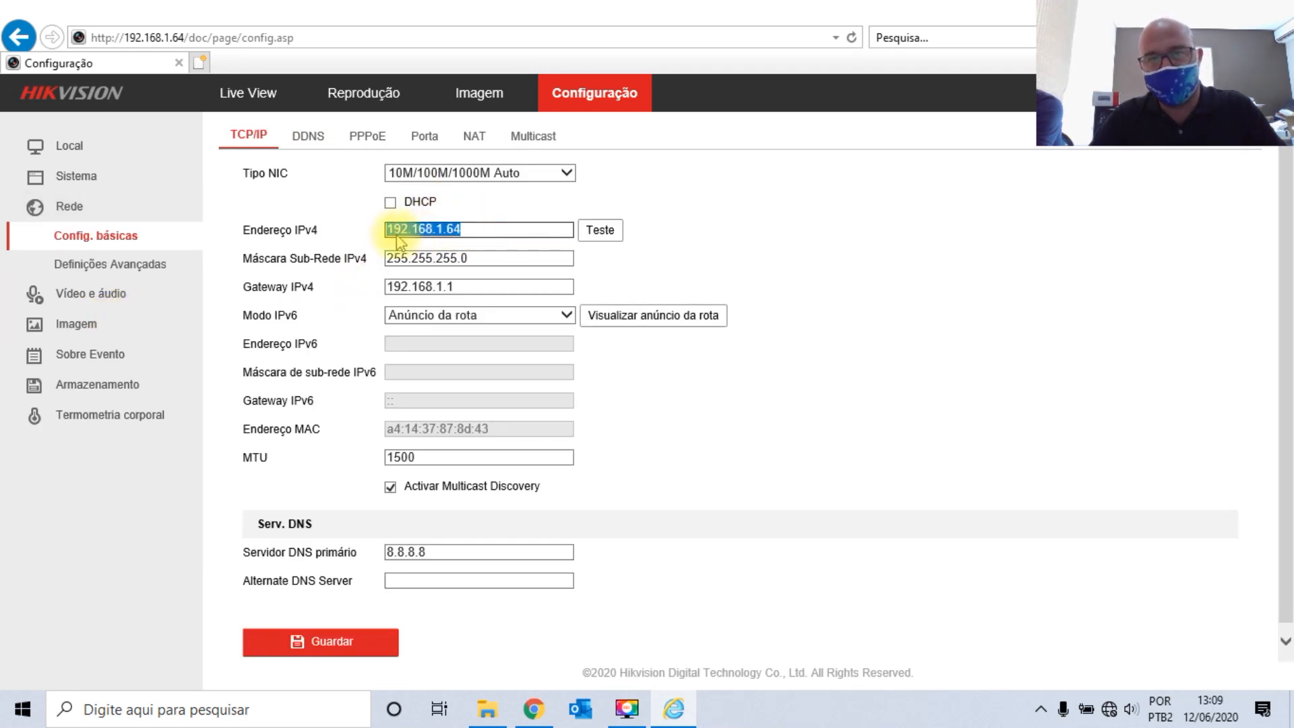
{"action": "left_click", "coordinate": [483, 231]}
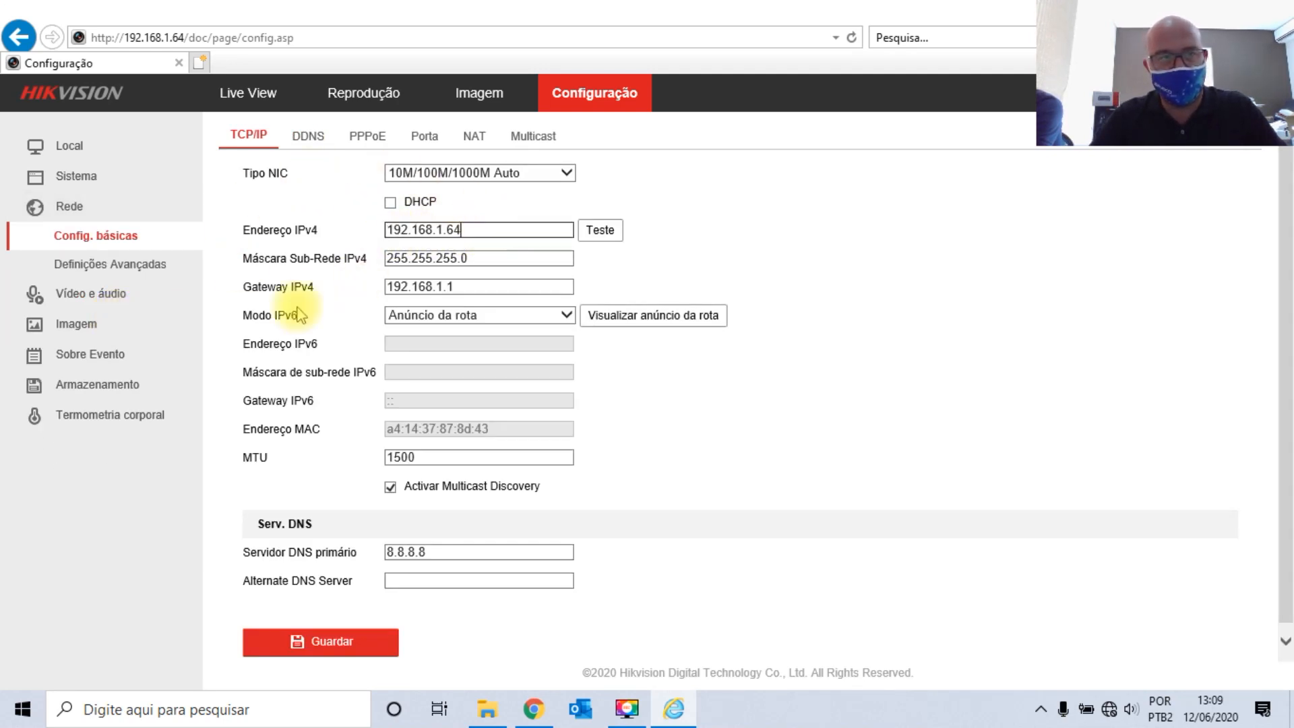
{"action": "left_click", "coordinate": [315, 137]}
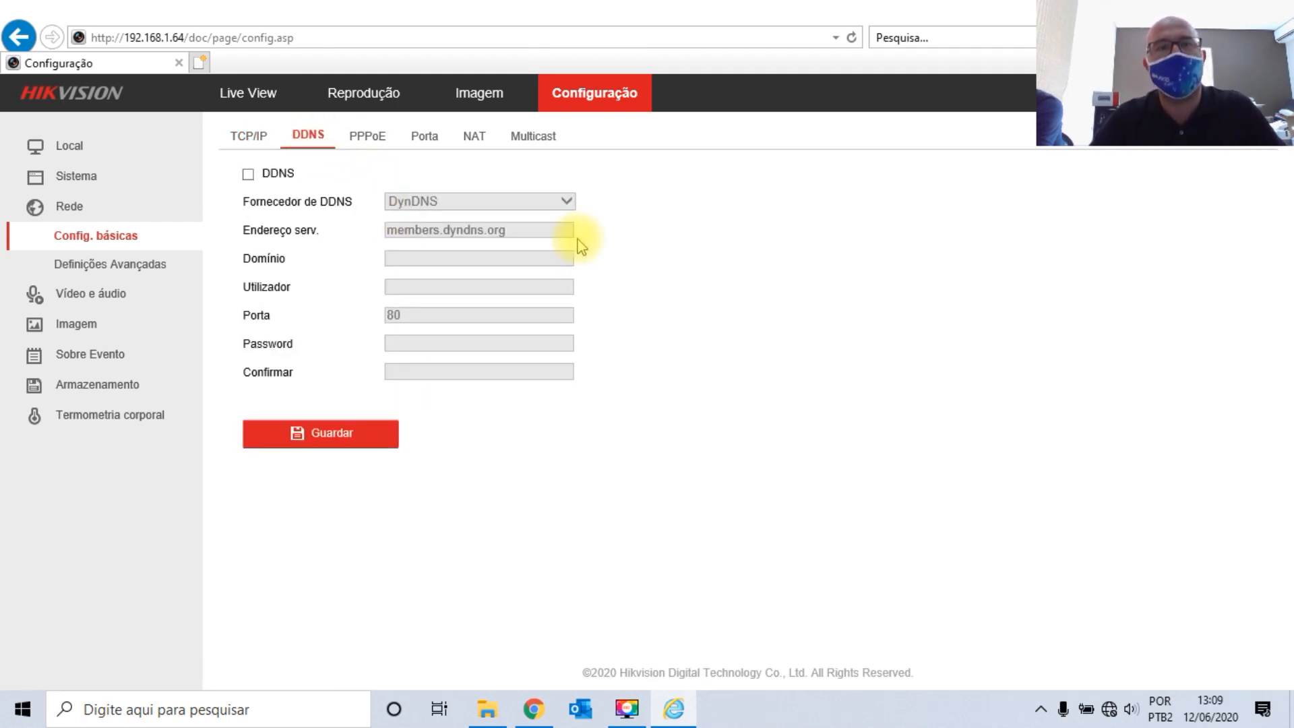
{"action": "left_click", "coordinate": [374, 137]}
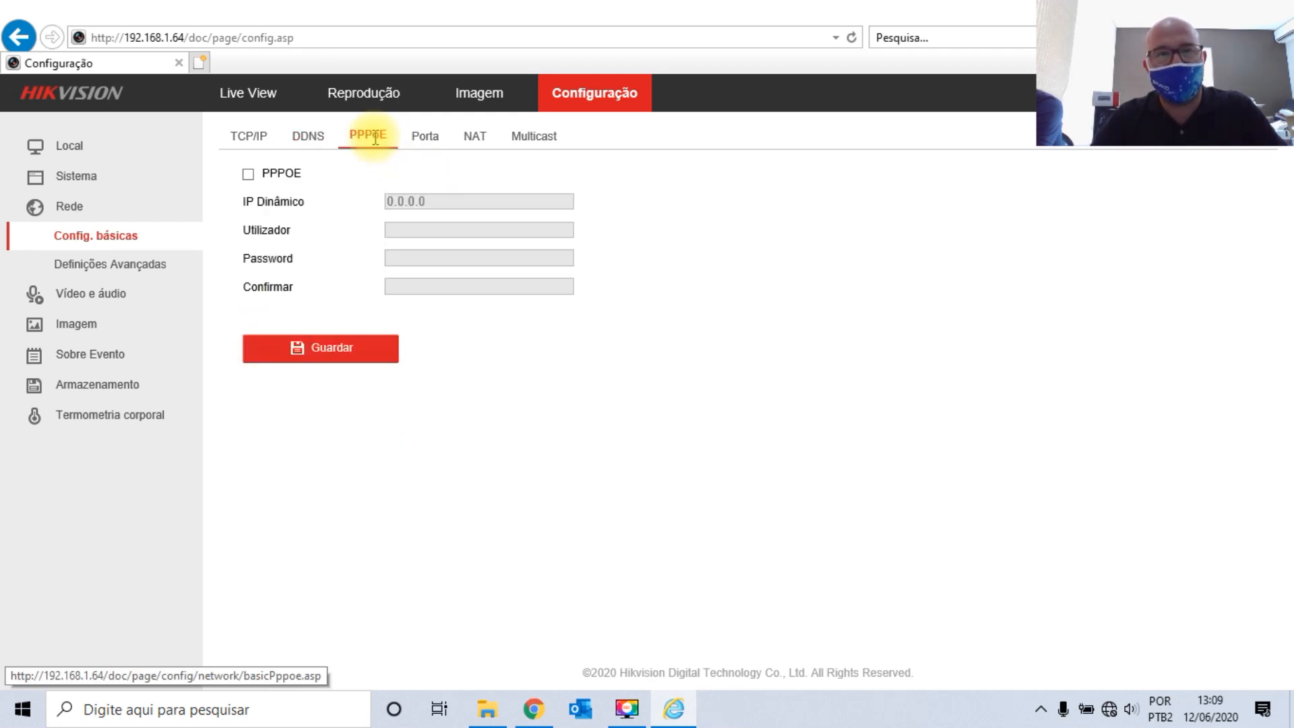
Step: View the SNMP advanced settings, then Câmara 01's video settings (2688*1520, H.264, 25 fps)
{"action": "left_click", "coordinate": [151, 269]}
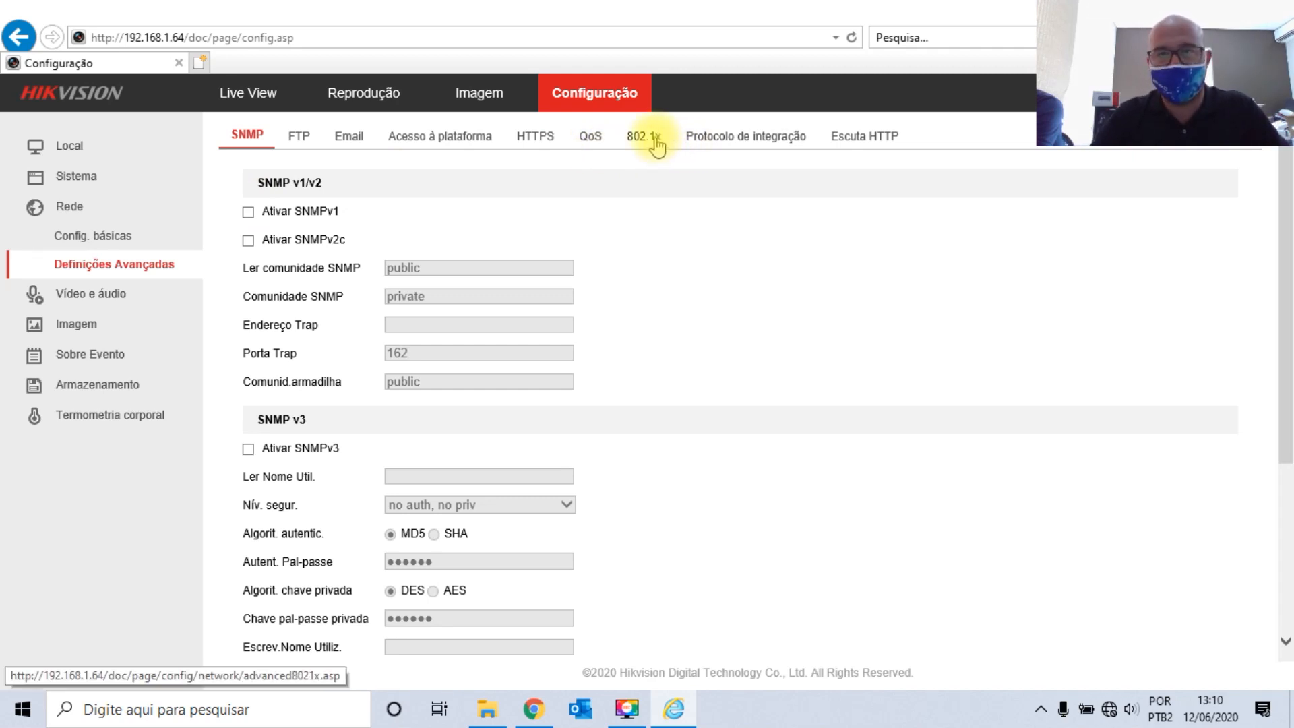
{"action": "left_click", "coordinate": [110, 295]}
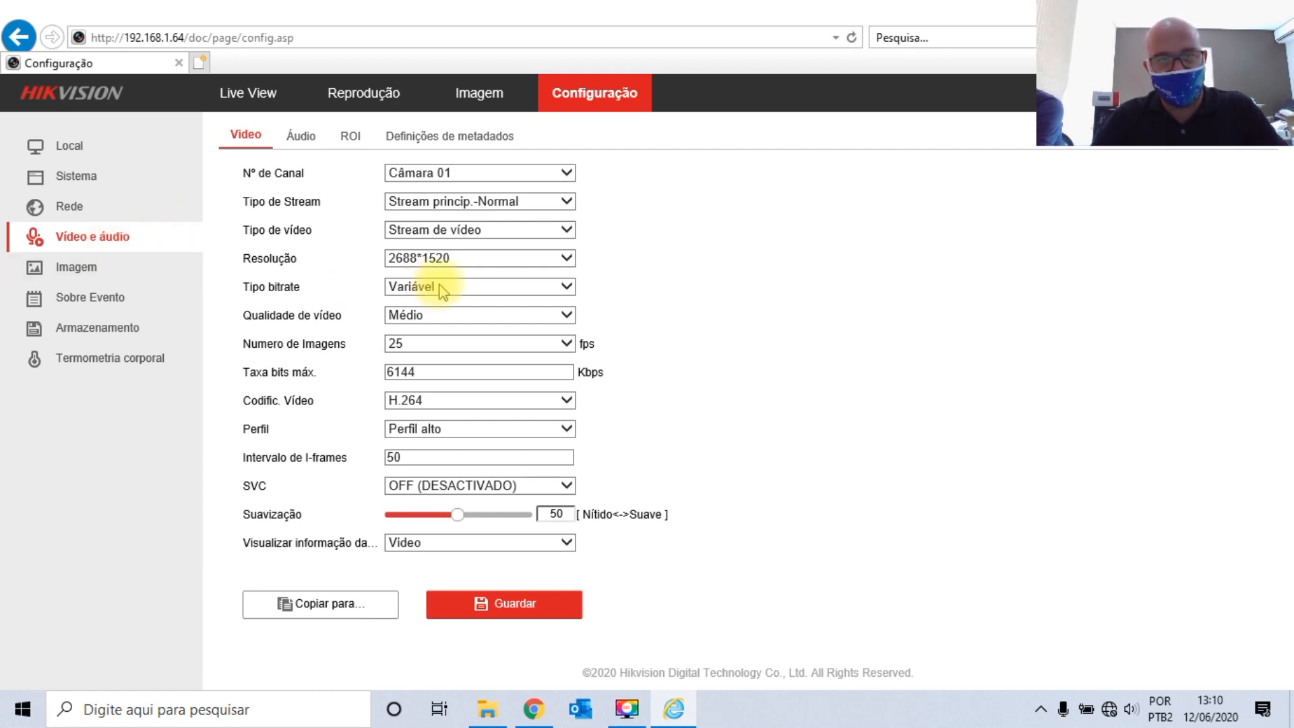
Step: Keep the H.264 codec and 2688*1520 resolution, then view the Áudio and ROI pages
{"action": "left_click", "coordinate": [569, 402]}
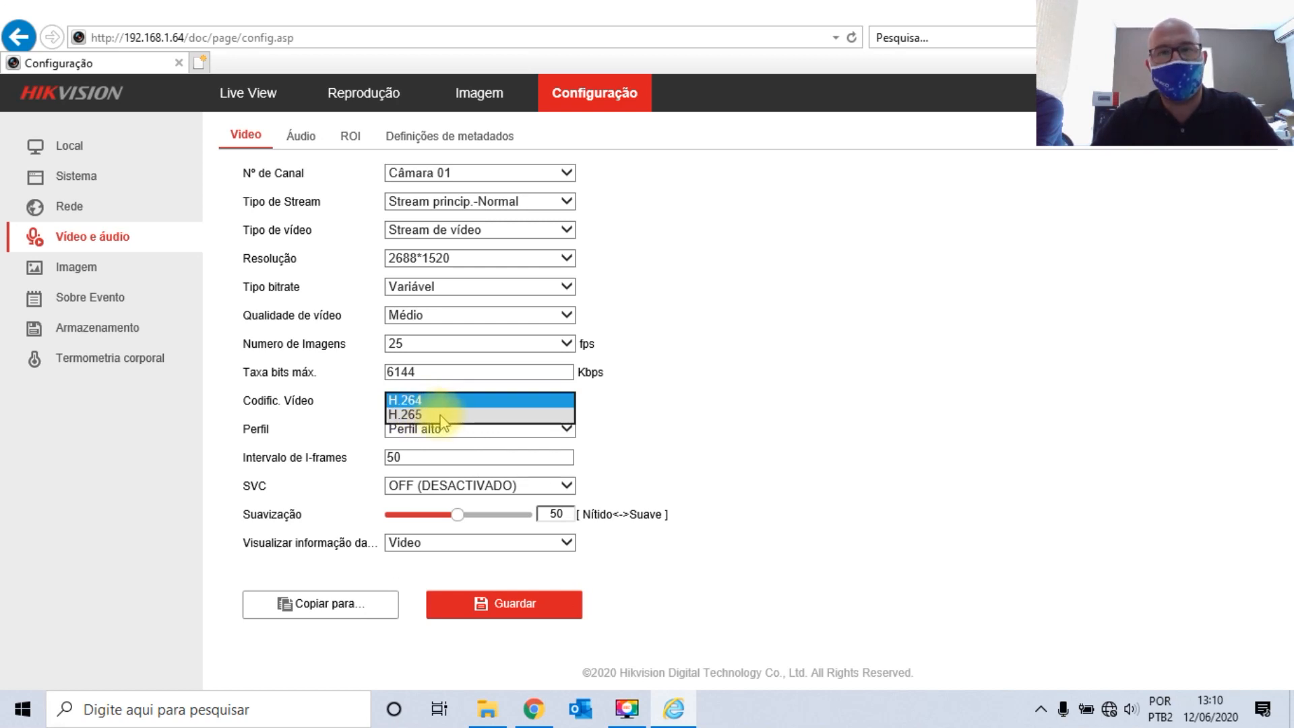
{"action": "left_click", "coordinate": [671, 381]}
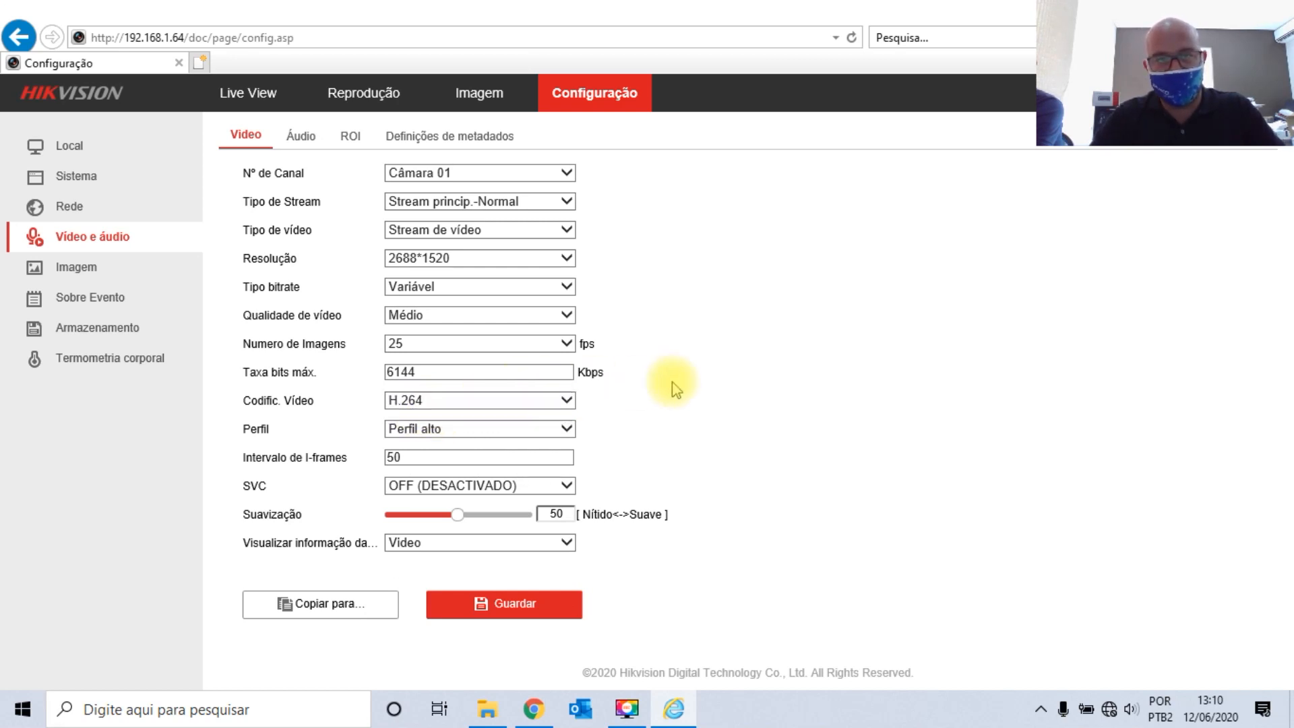
{"action": "left_click", "coordinate": [567, 258]}
{"action": "left_click", "coordinate": [652, 265]}
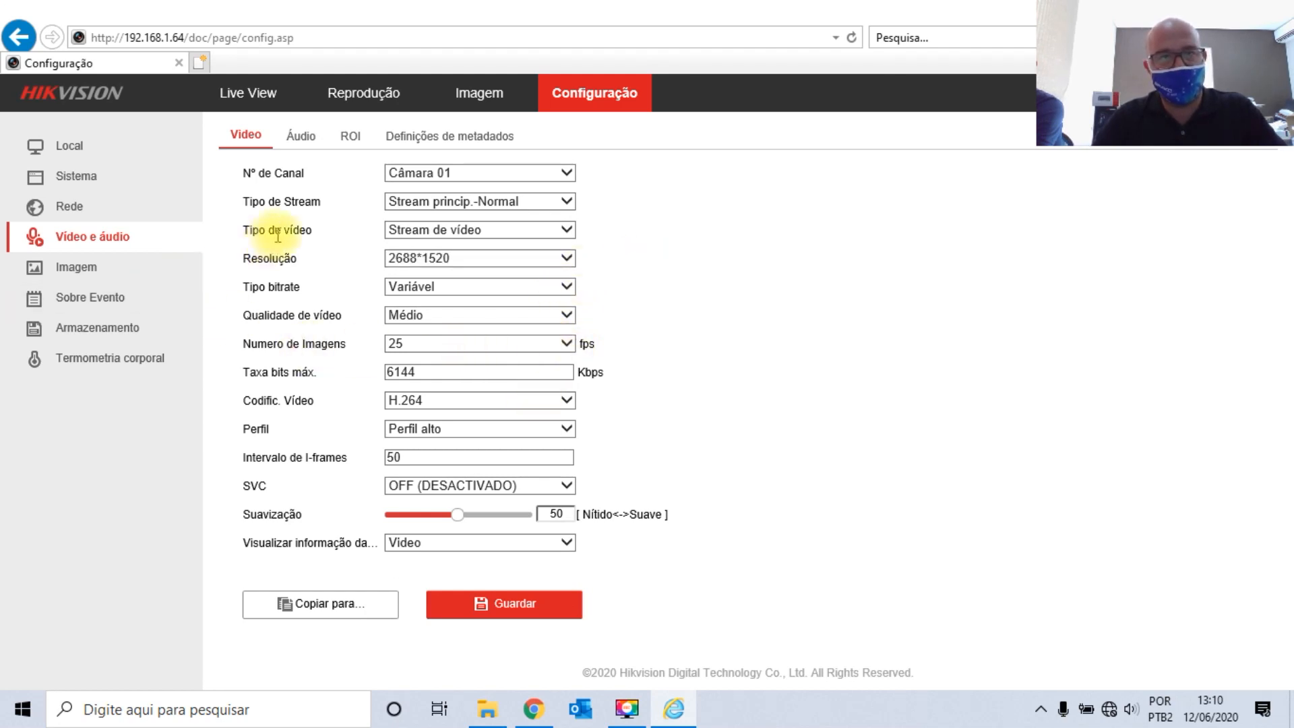
{"action": "left_click", "coordinate": [301, 135]}
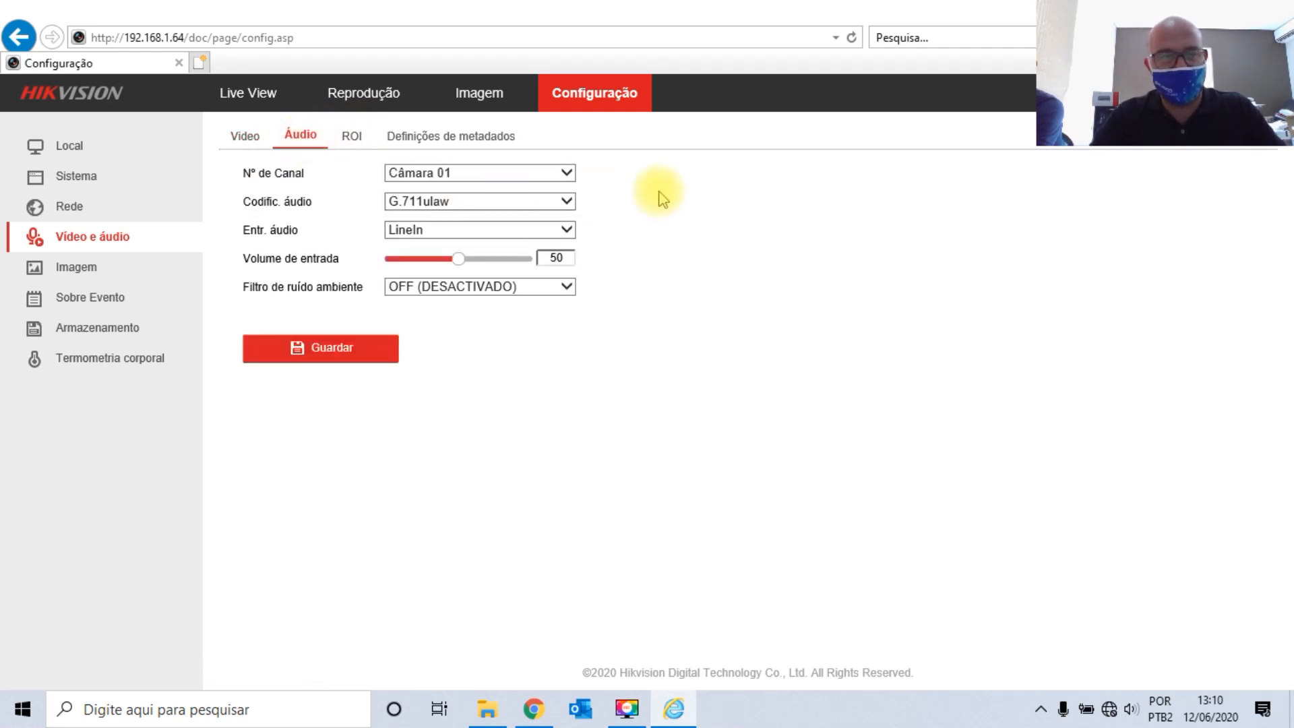
{"action": "left_click", "coordinate": [351, 140]}
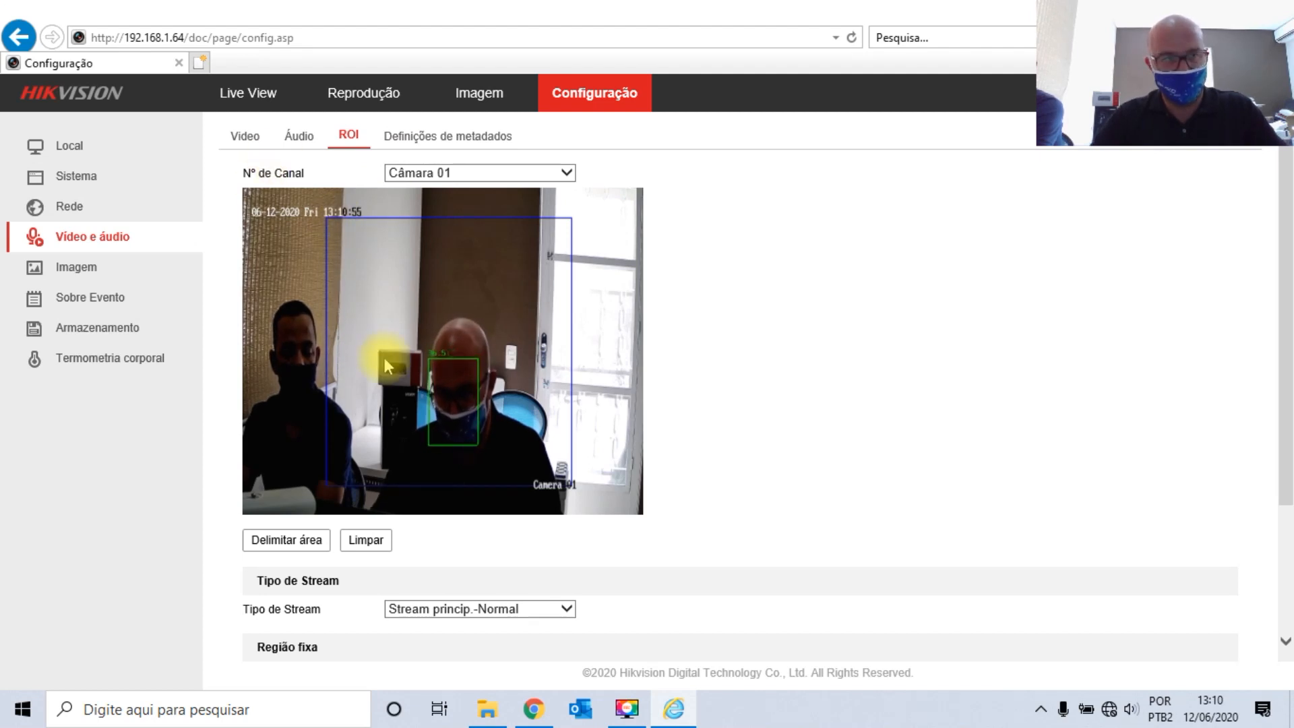
Step: In image settings, preview thermal Câmara 02, then return to colour Câmara 01
{"action": "left_click", "coordinate": [98, 273]}
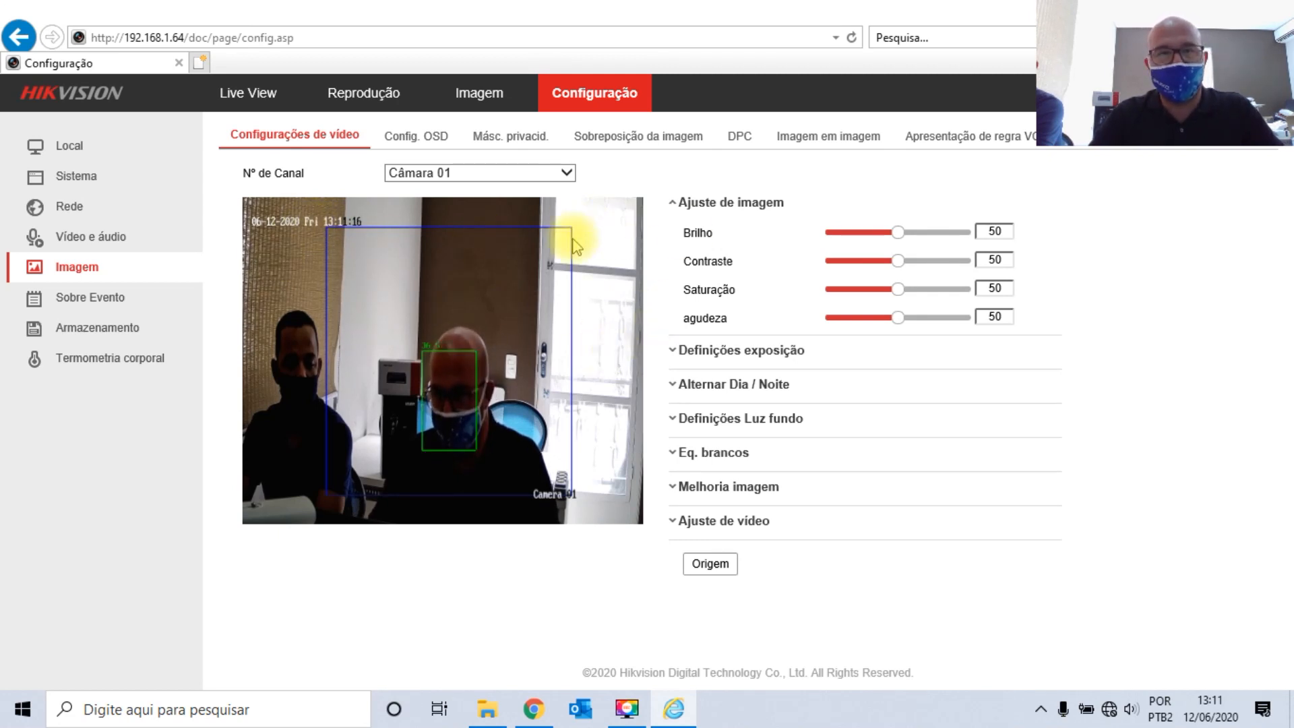
{"action": "left_click", "coordinate": [568, 173]}
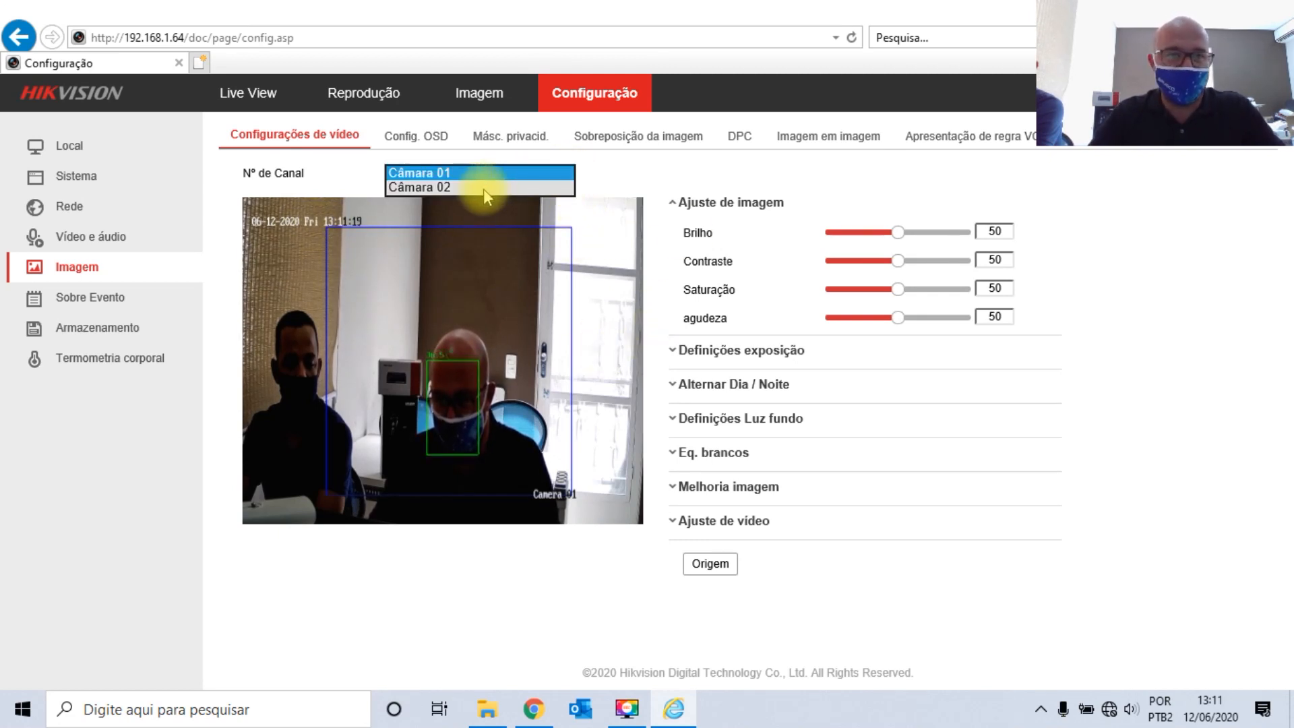
{"action": "left_click", "coordinate": [484, 188]}
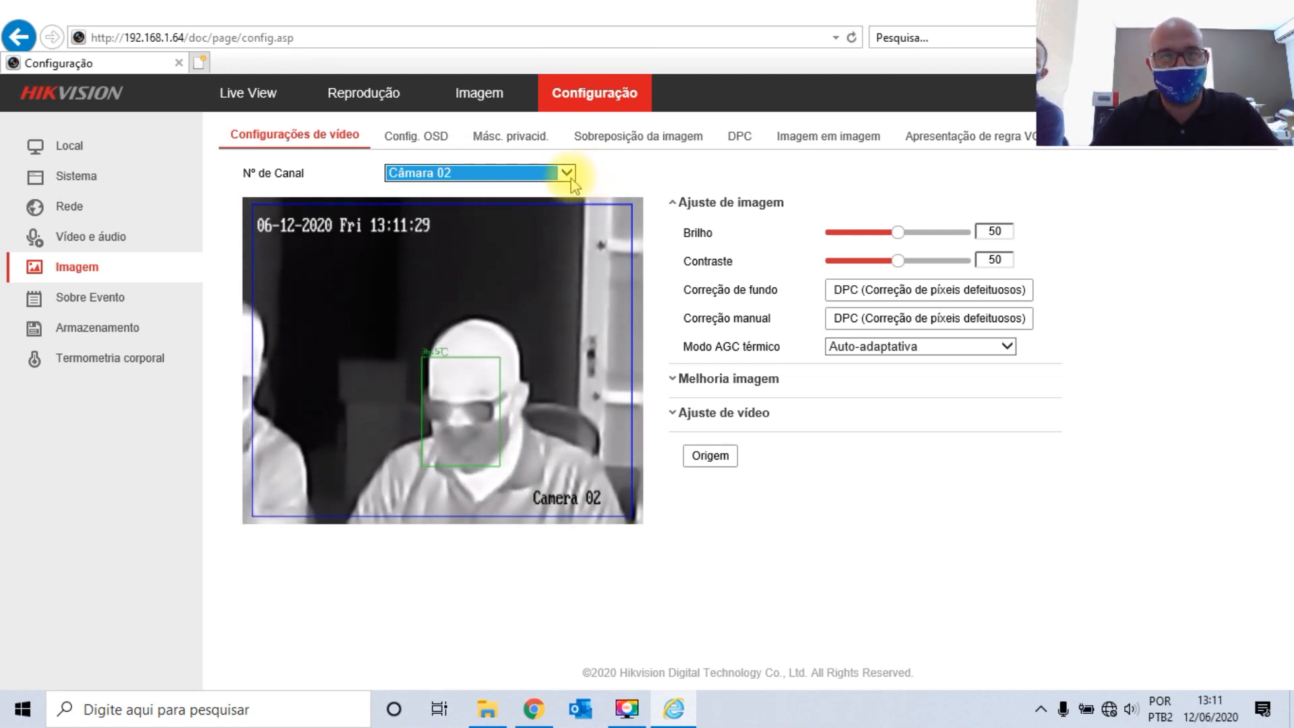
{"action": "left_click", "coordinate": [568, 177]}
{"action": "left_click", "coordinate": [488, 159]}
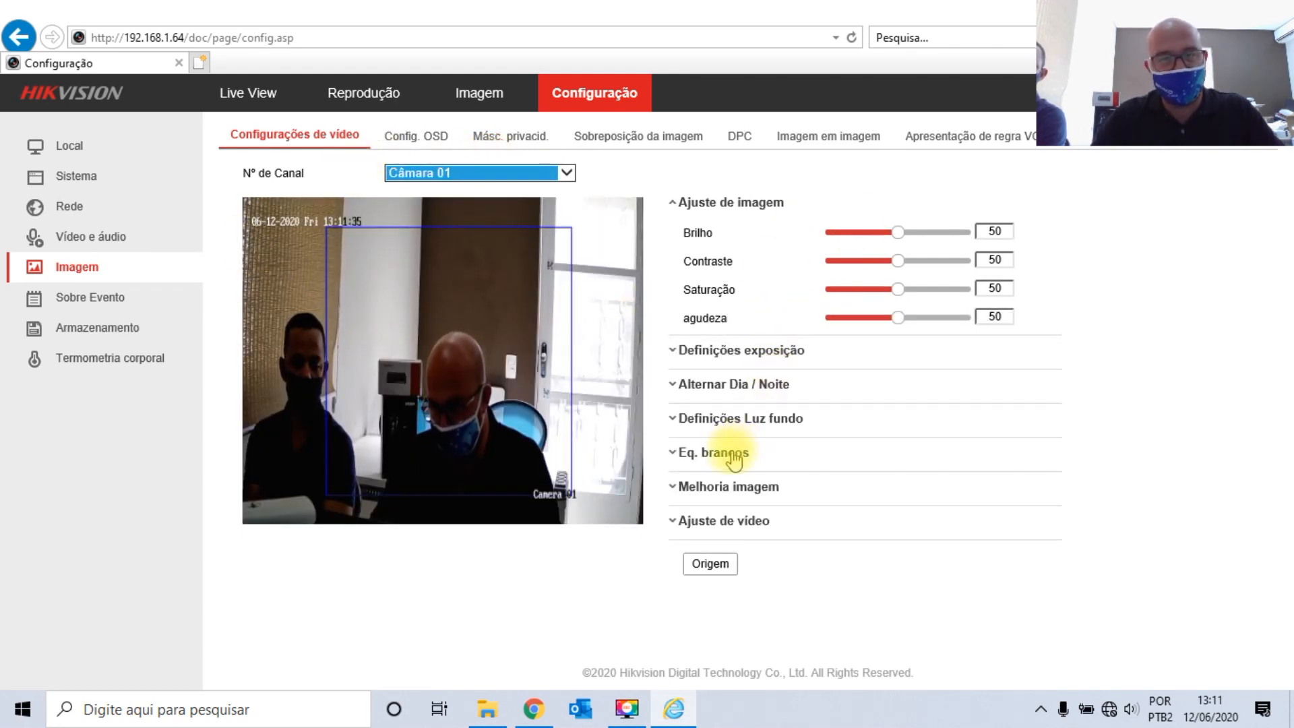
Step: Set Câmara 01's video standard to NTSC(60HZ) and save it
{"action": "left_click", "coordinate": [686, 523]}
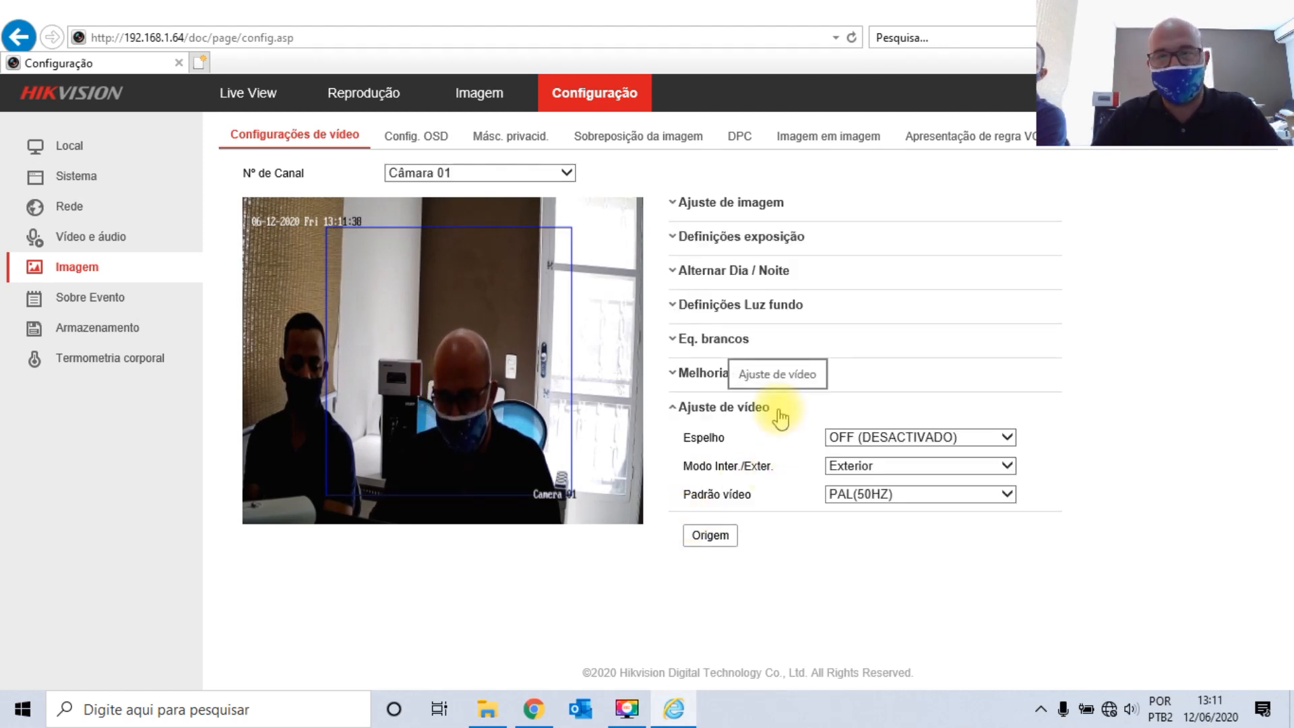
{"action": "left_click", "coordinate": [912, 497]}
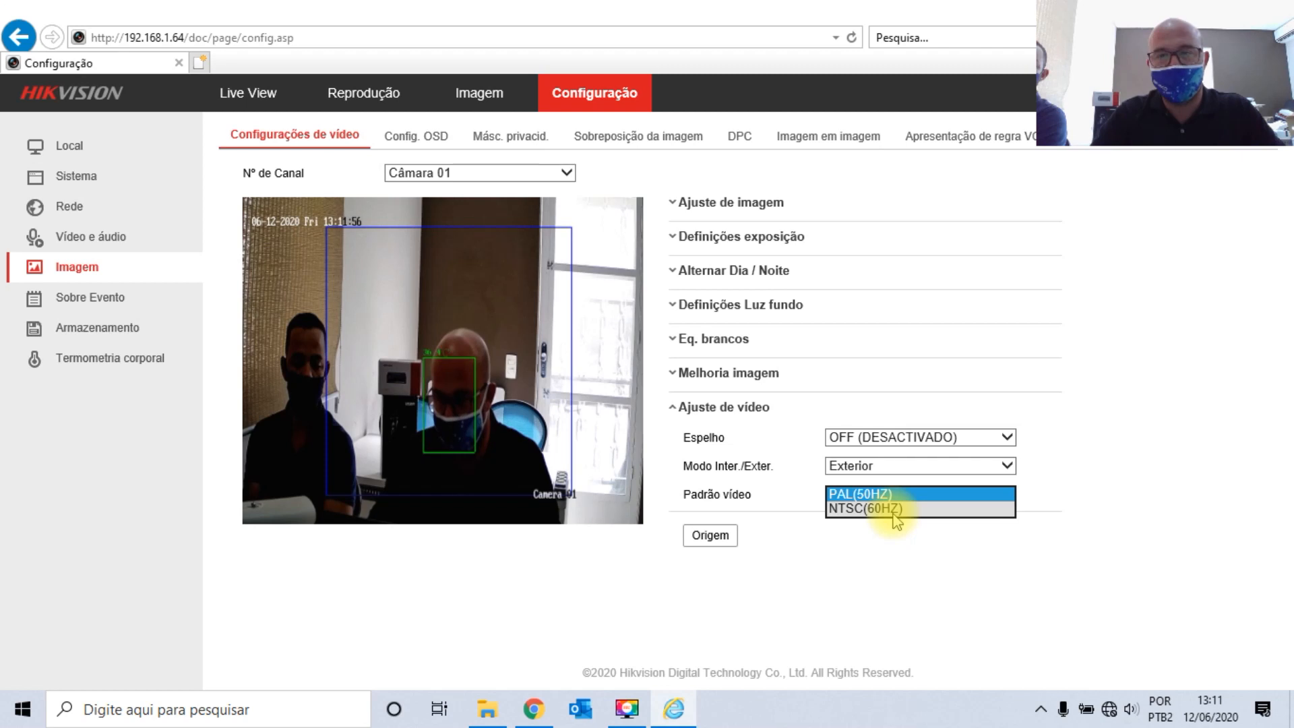
{"action": "left_click", "coordinate": [891, 510]}
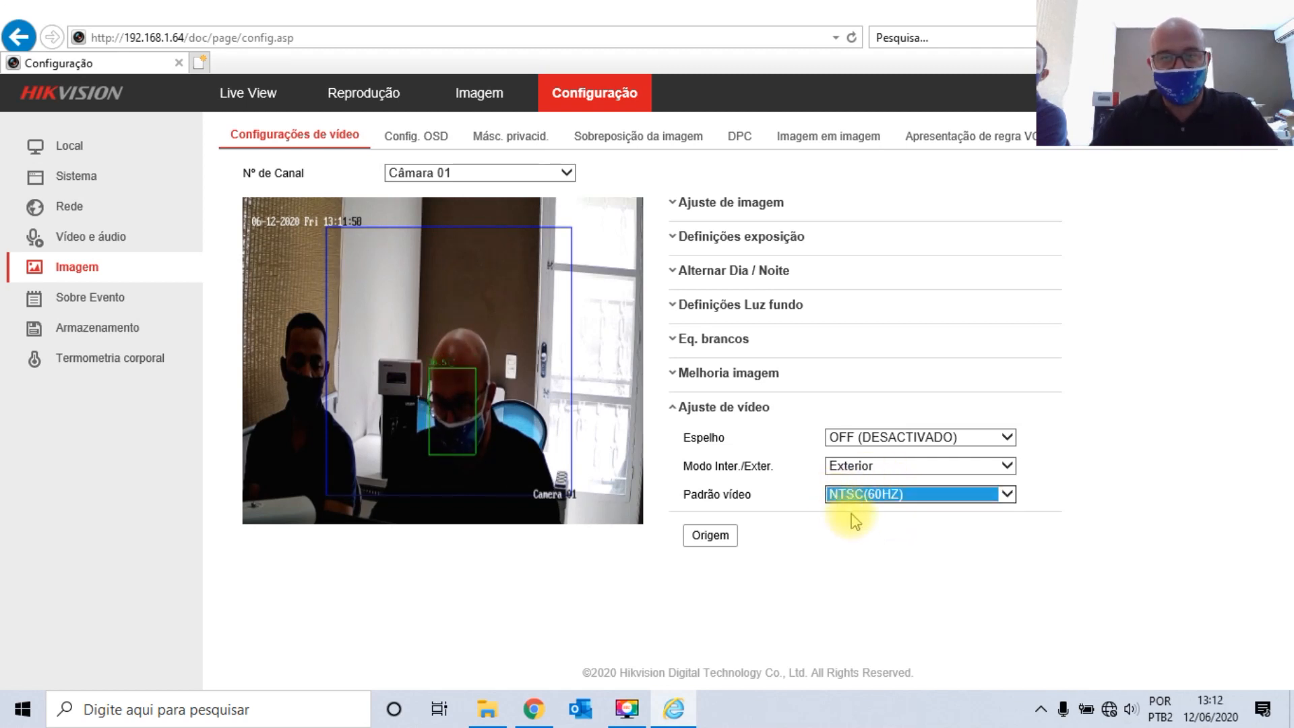
{"action": "left_click", "coordinate": [798, 577]}
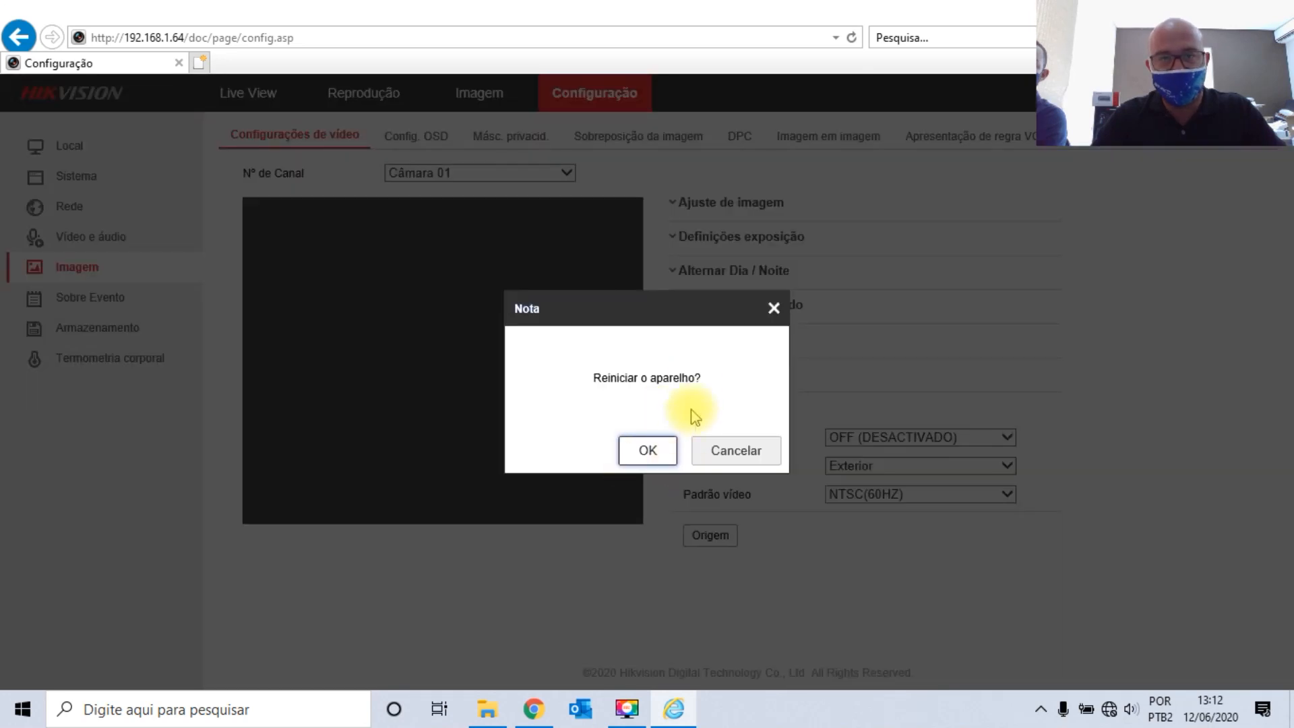
Step: Confirm the device restart, log back in with the admin account and password, and return to Configuration
{"action": "left_click", "coordinate": [647, 451]}
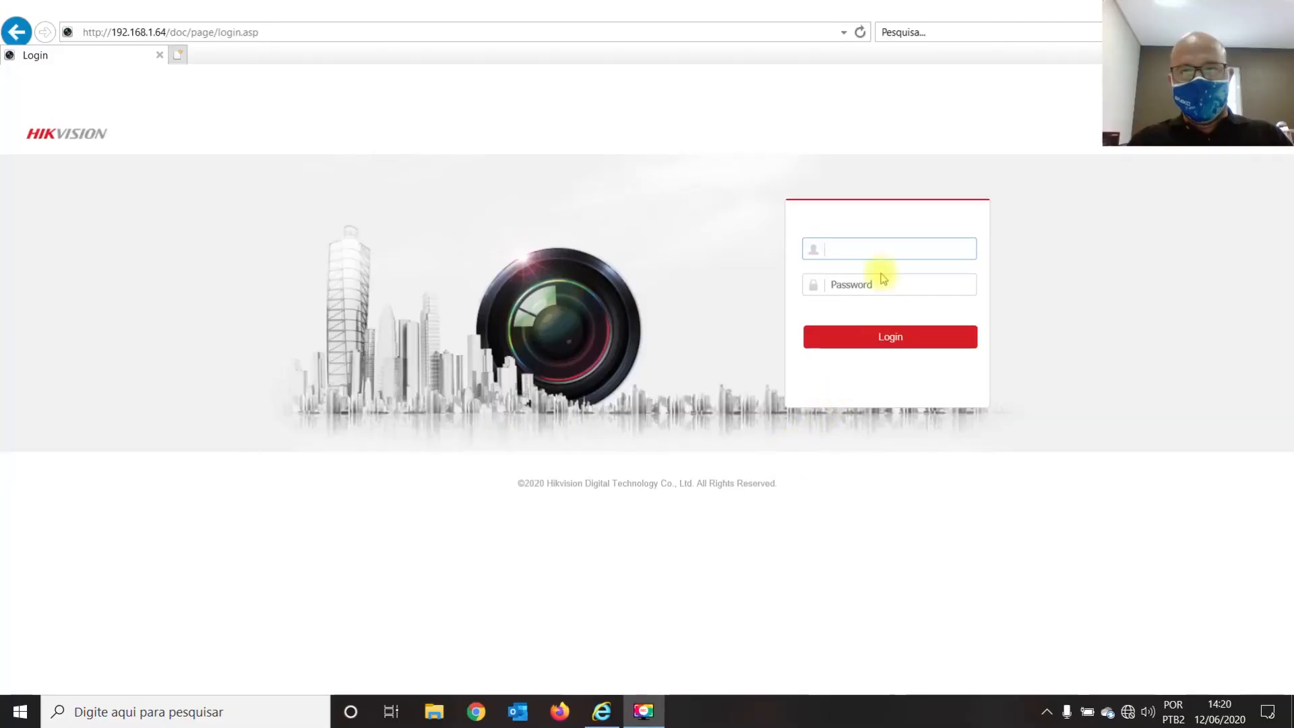
{"action": "left_click", "coordinate": [870, 254]}
{"action": "type", "text": "admin"}
{"action": "key", "text": "Tab"}
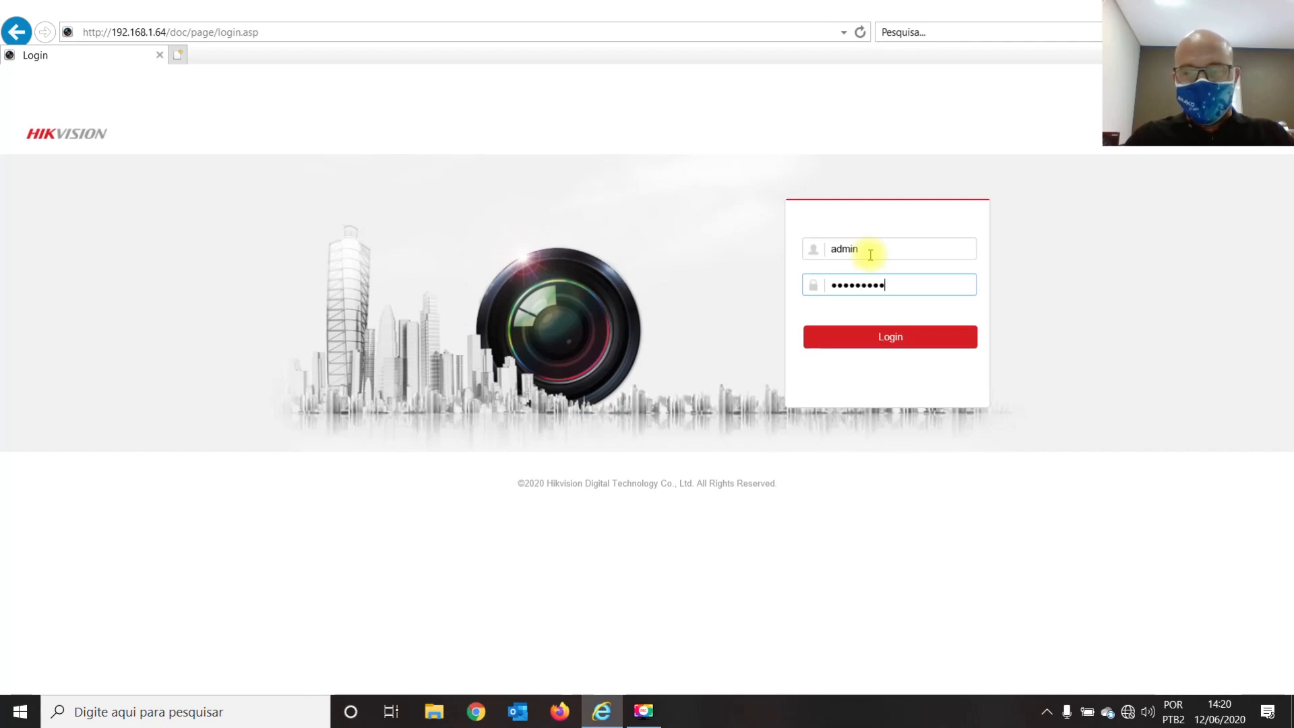
{"action": "key", "text": "Return"}
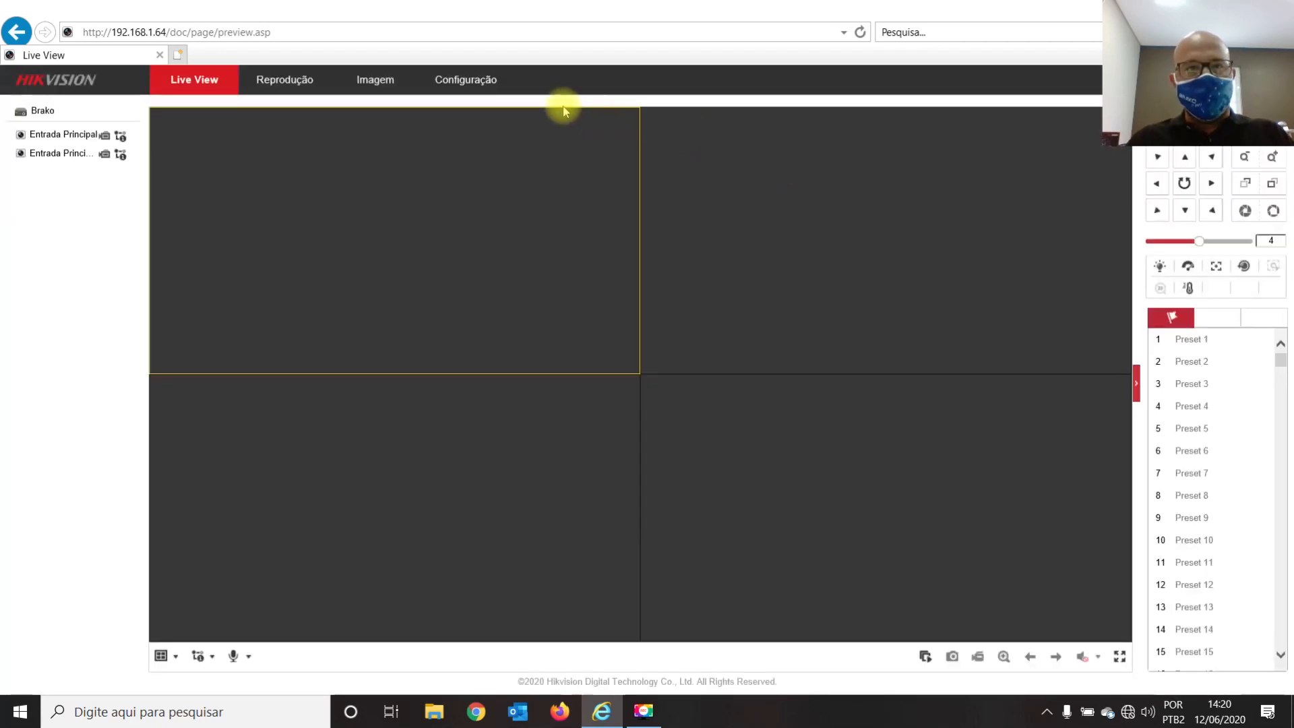
{"action": "left_click", "coordinate": [480, 87]}
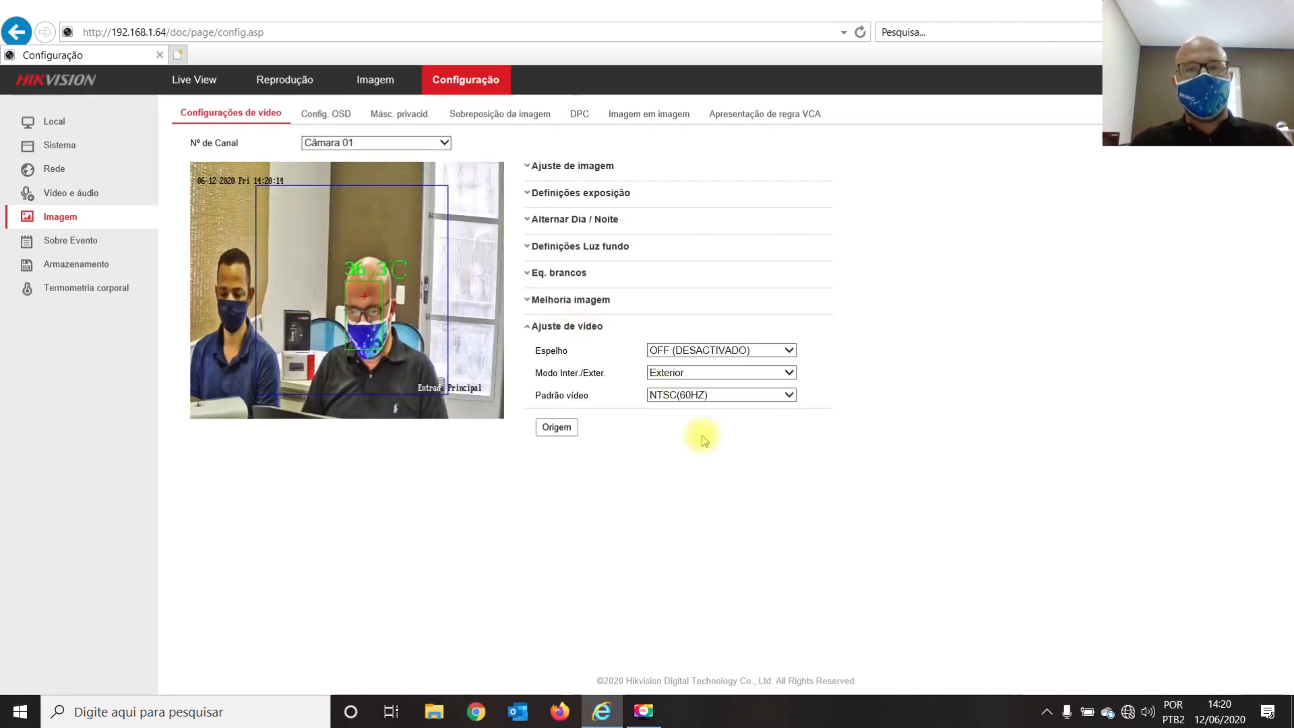
Step: Try Manual exposure times of 1/30 and 1/250, then settle on 1/120 with gain 100
{"action": "left_click", "coordinate": [571, 172]}
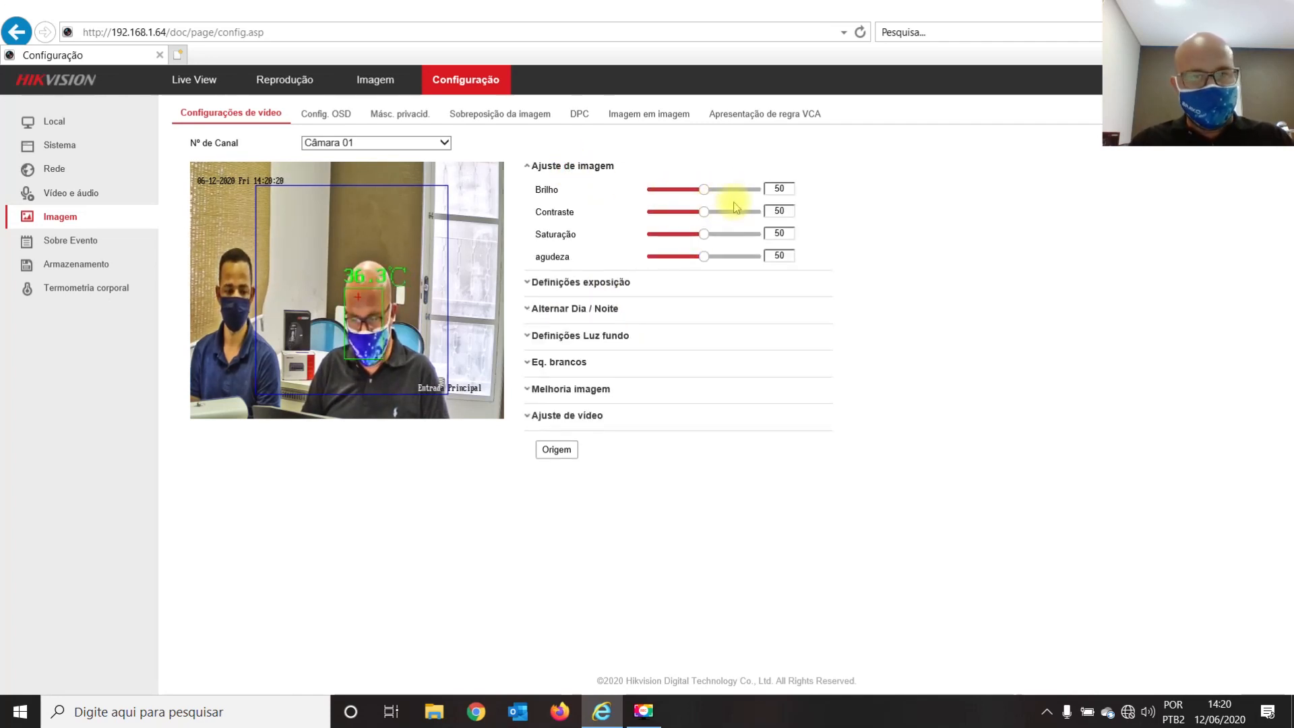
{"action": "left_click", "coordinate": [606, 284]}
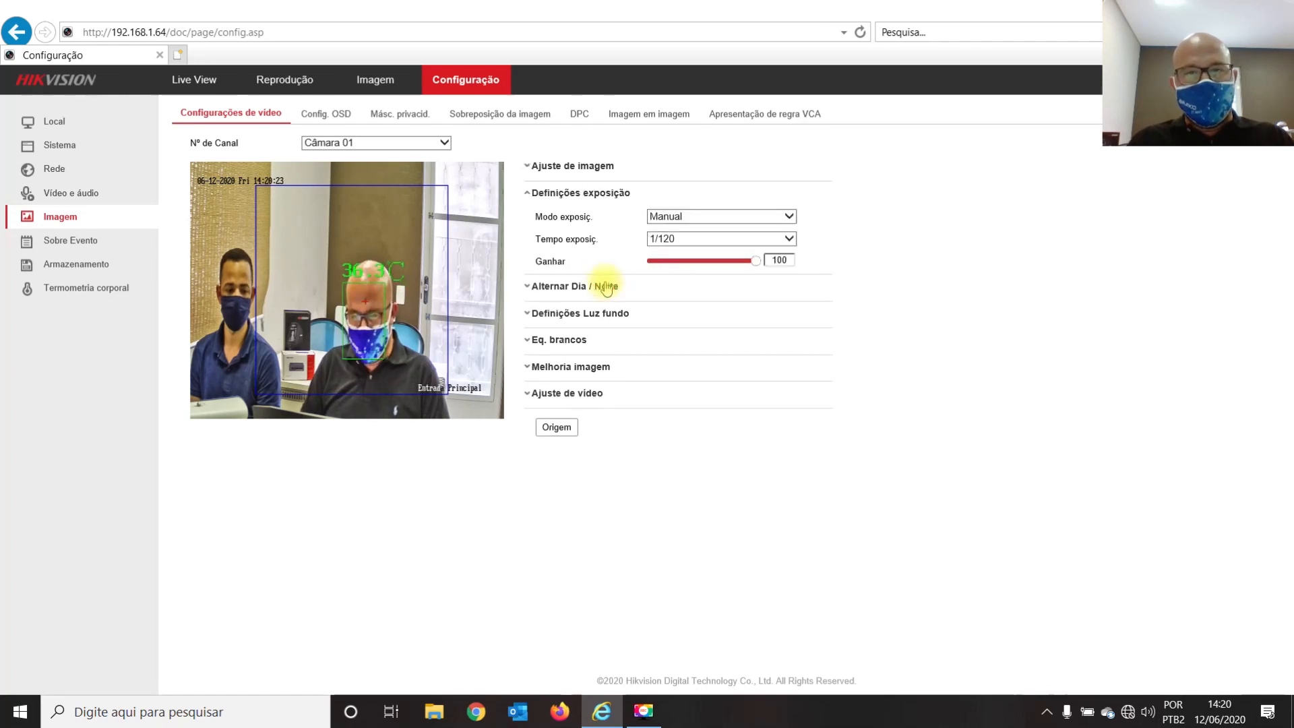
{"action": "left_click", "coordinate": [689, 246]}
{"action": "left_click", "coordinate": [745, 237]}
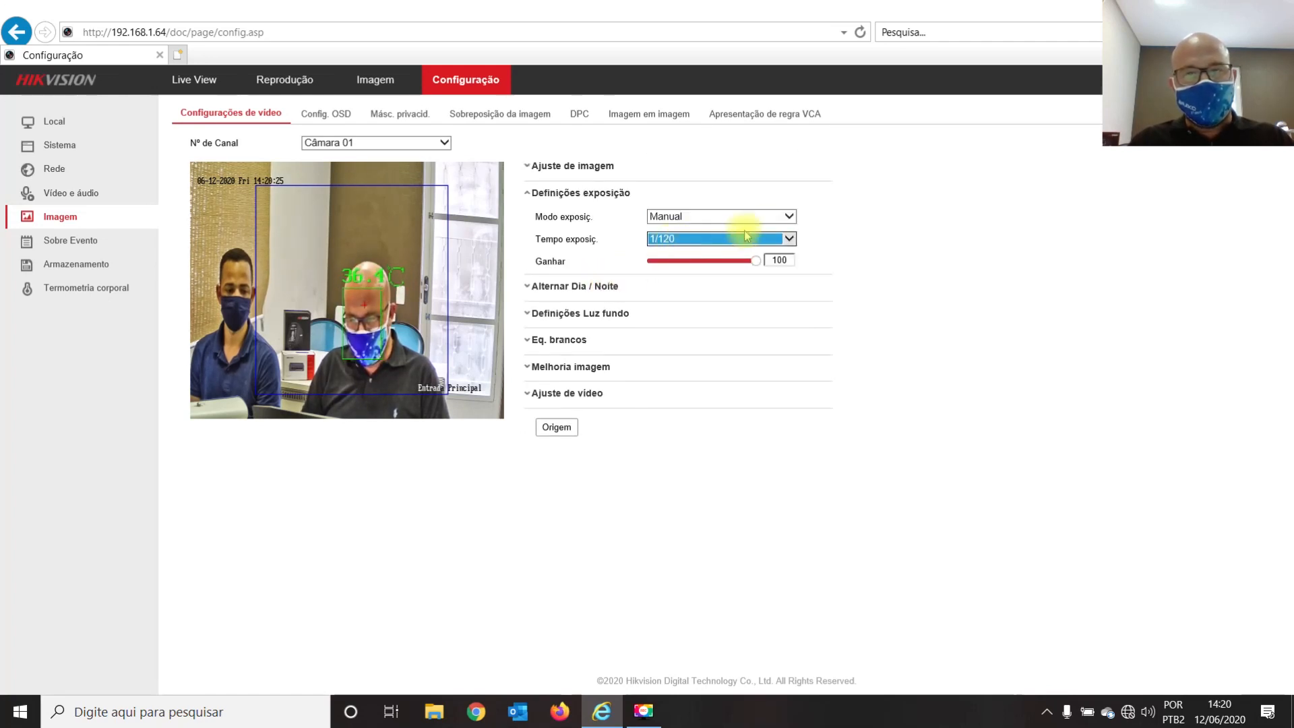
{"action": "left_click", "coordinate": [785, 240]}
{"action": "left_click", "coordinate": [688, 217]}
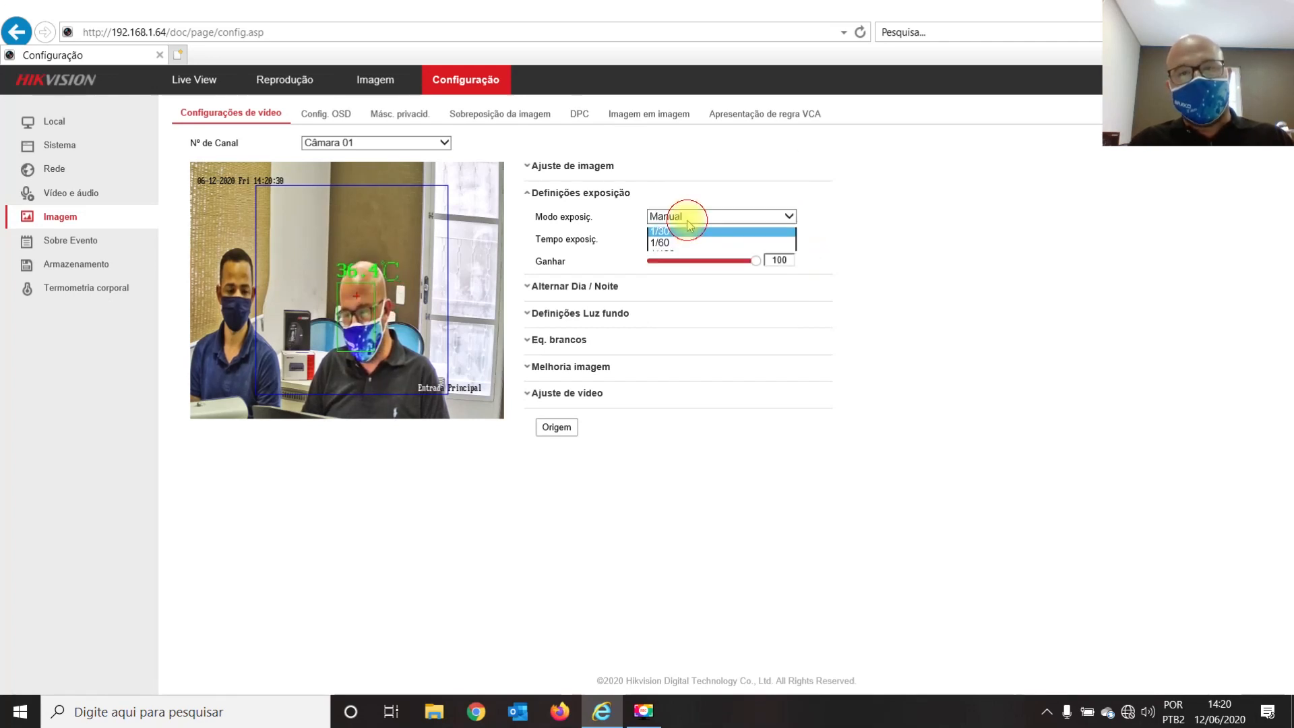
{"action": "left_click", "coordinate": [700, 241]}
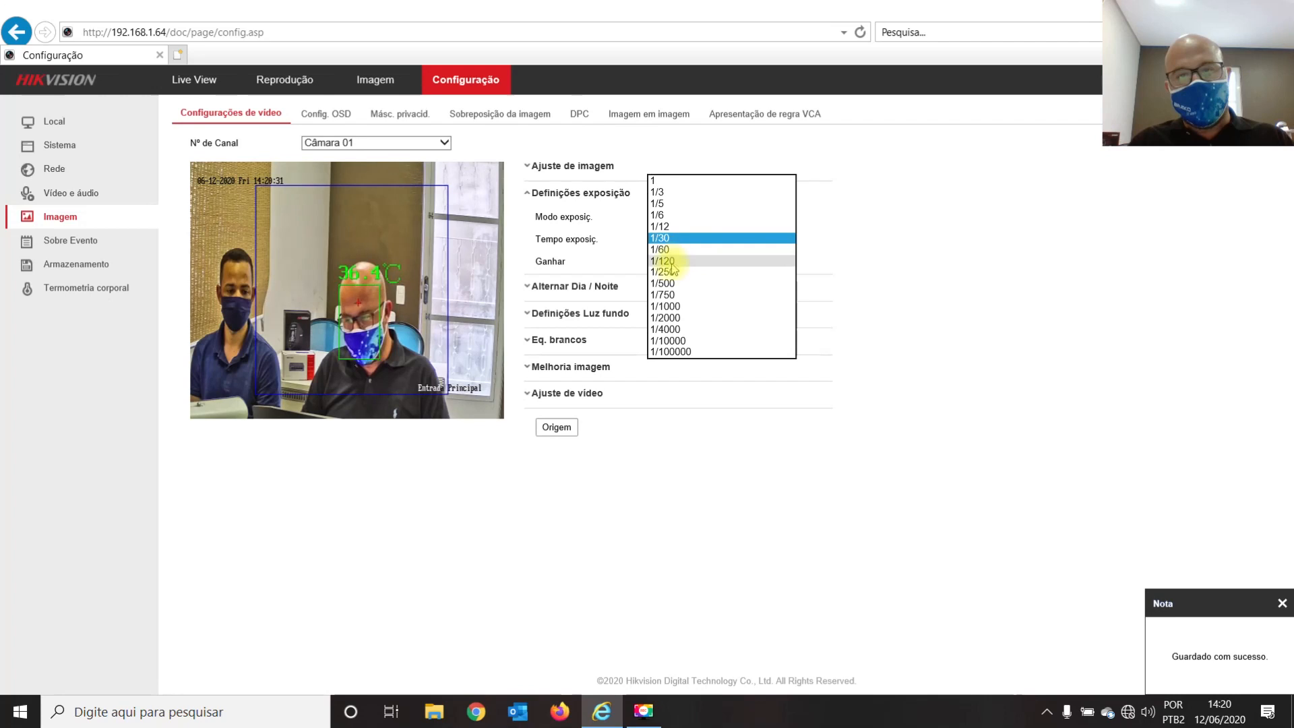
{"action": "left_click", "coordinate": [664, 270]}
{"action": "left_click", "coordinate": [693, 243]}
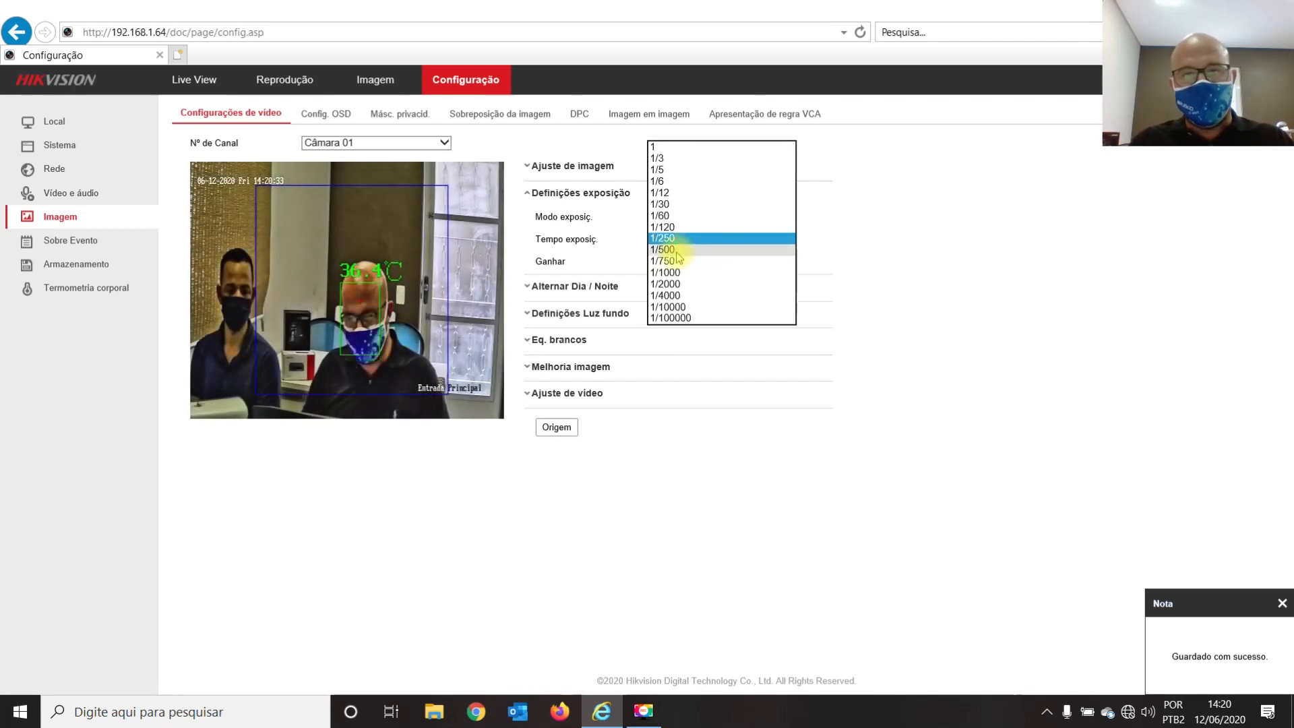
{"action": "left_click", "coordinate": [681, 231]}
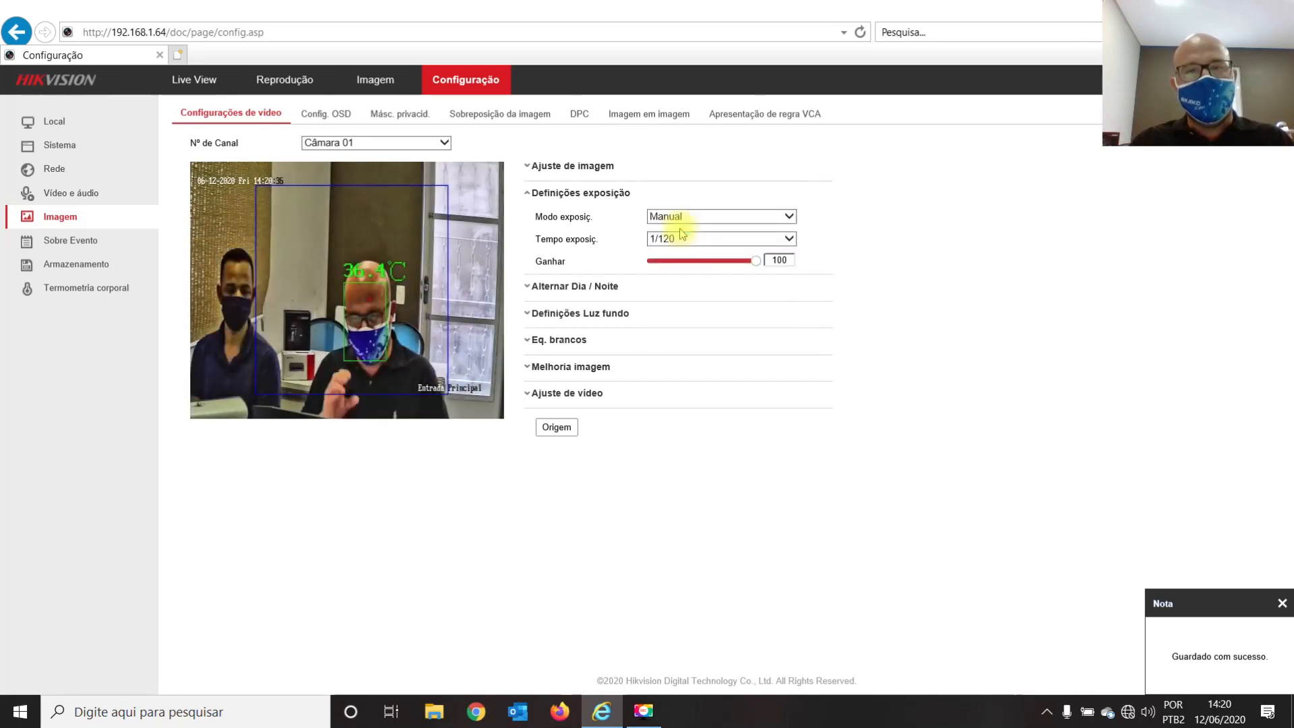
Step: Turn WDR off and back ON, then set the wide dynamic range level to 100
{"action": "left_click", "coordinate": [588, 314]}
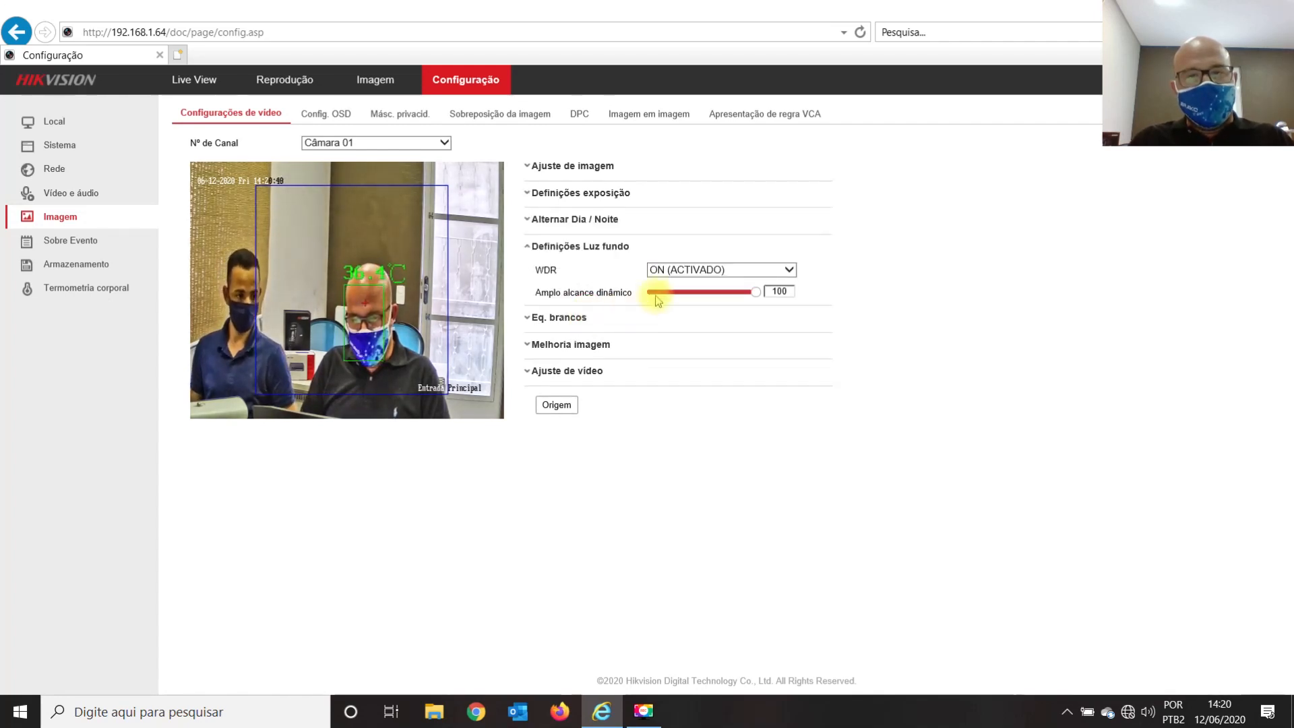
{"action": "left_click", "coordinate": [690, 269]}
{"action": "left_click", "coordinate": [689, 259]}
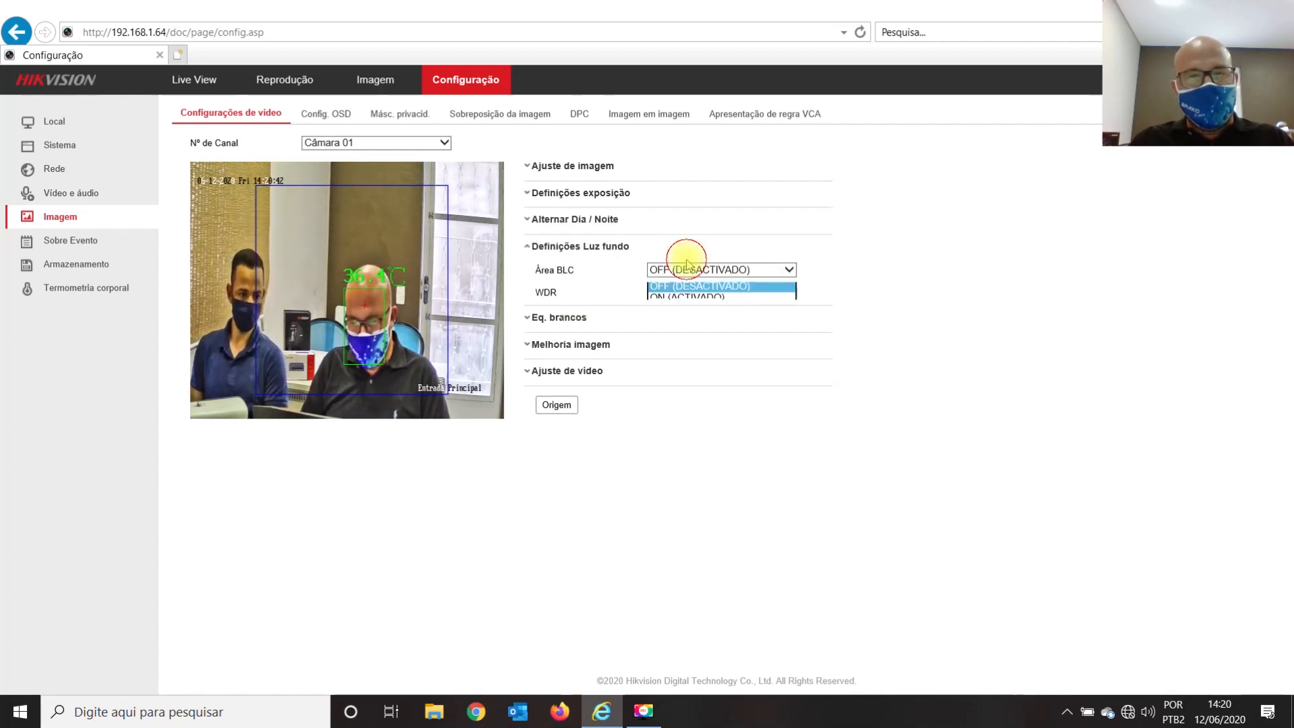
{"action": "left_click", "coordinate": [659, 294]}
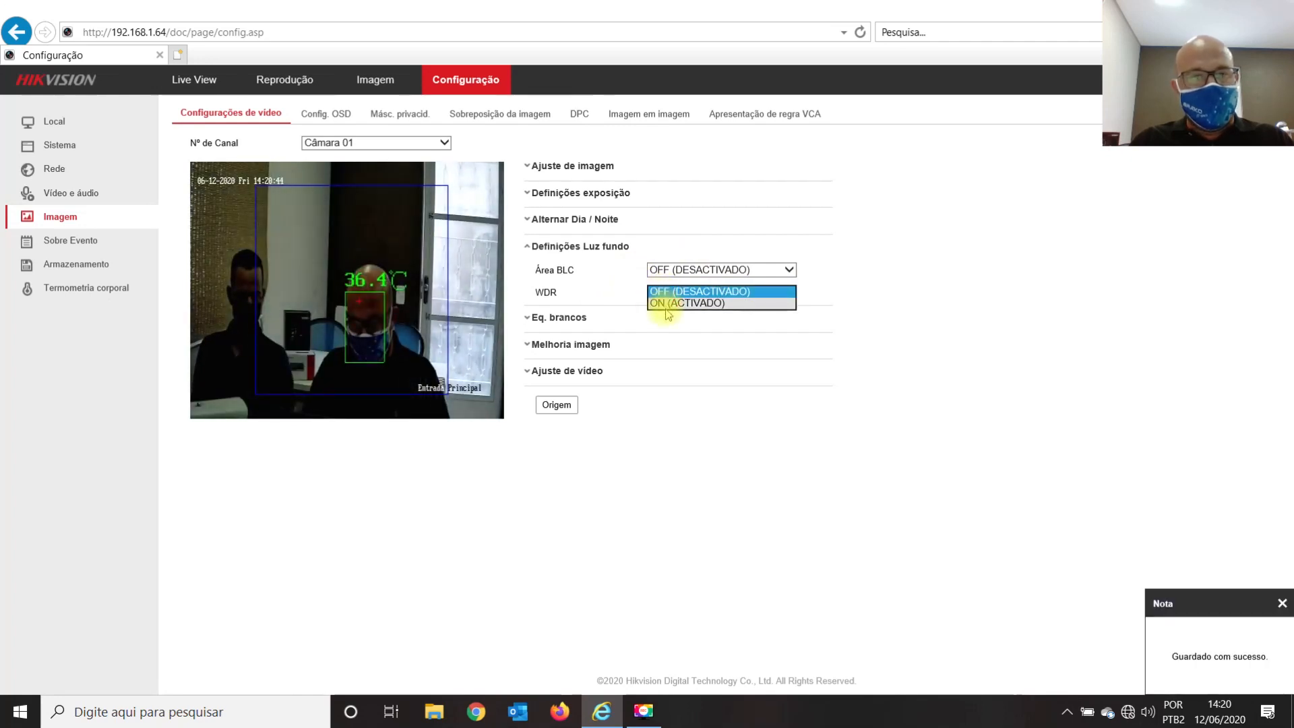
{"action": "left_click", "coordinate": [649, 426]}
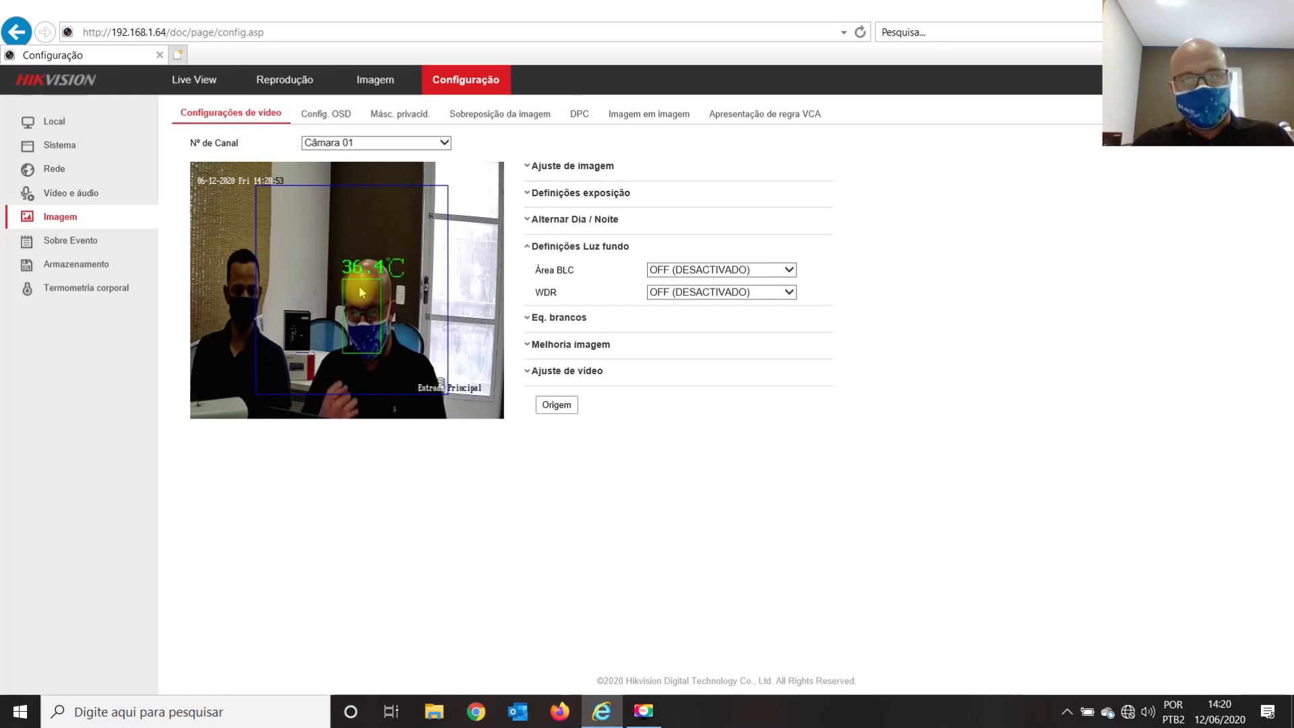
{"action": "left_click", "coordinate": [664, 291]}
{"action": "left_click", "coordinate": [661, 314]}
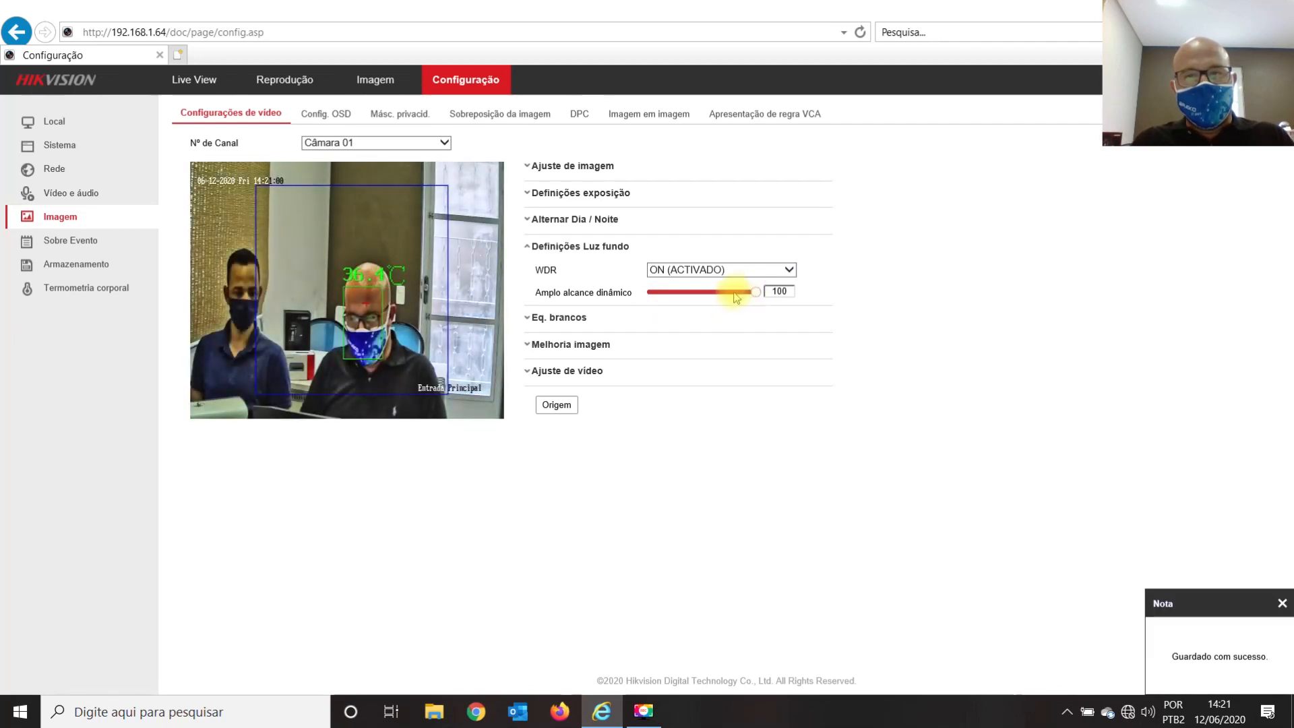
{"action": "mouse_move", "coordinate": [756, 292]}
{"action": "left_mouse_down"}
{"action": "mouse_move", "coordinate": [716, 292]}
{"action": "mouse_move", "coordinate": [776, 291]}
{"action": "left_mouse_up"}
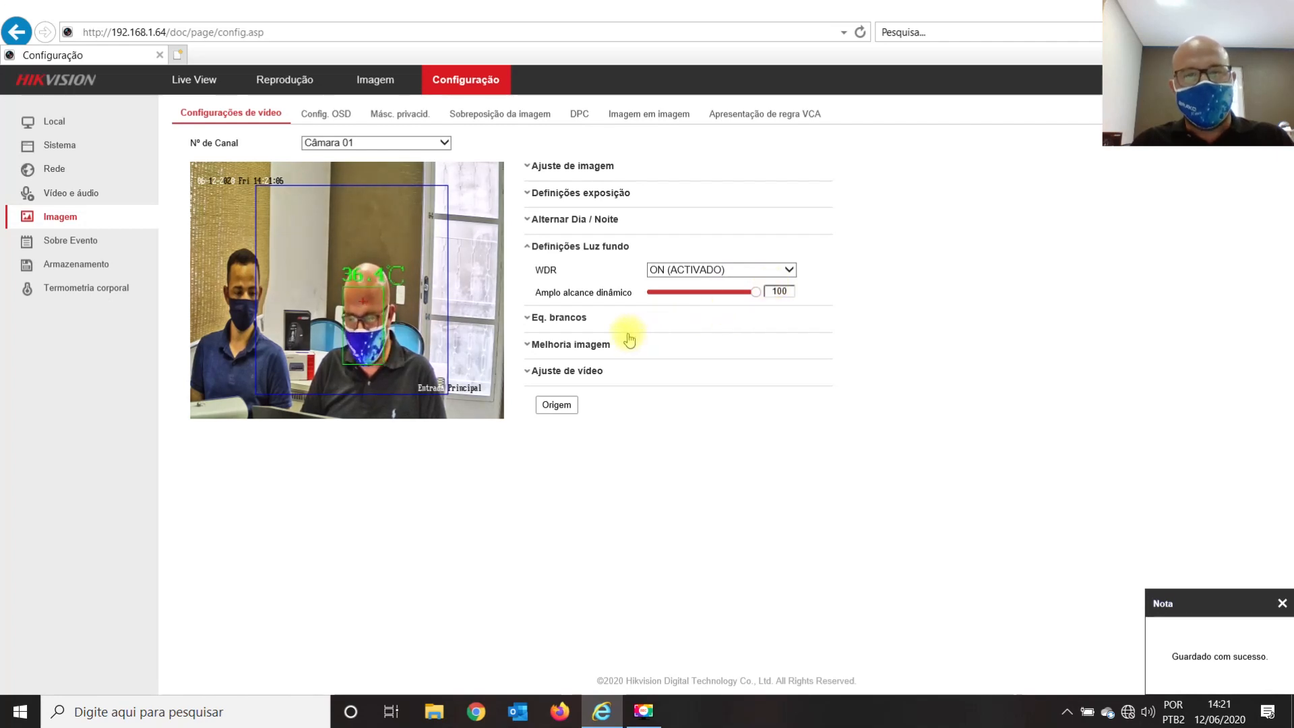
Step: Keep Câmara 01's digital noise reduction at Normal and review its video adjustment settings
{"action": "left_click", "coordinate": [607, 345]}
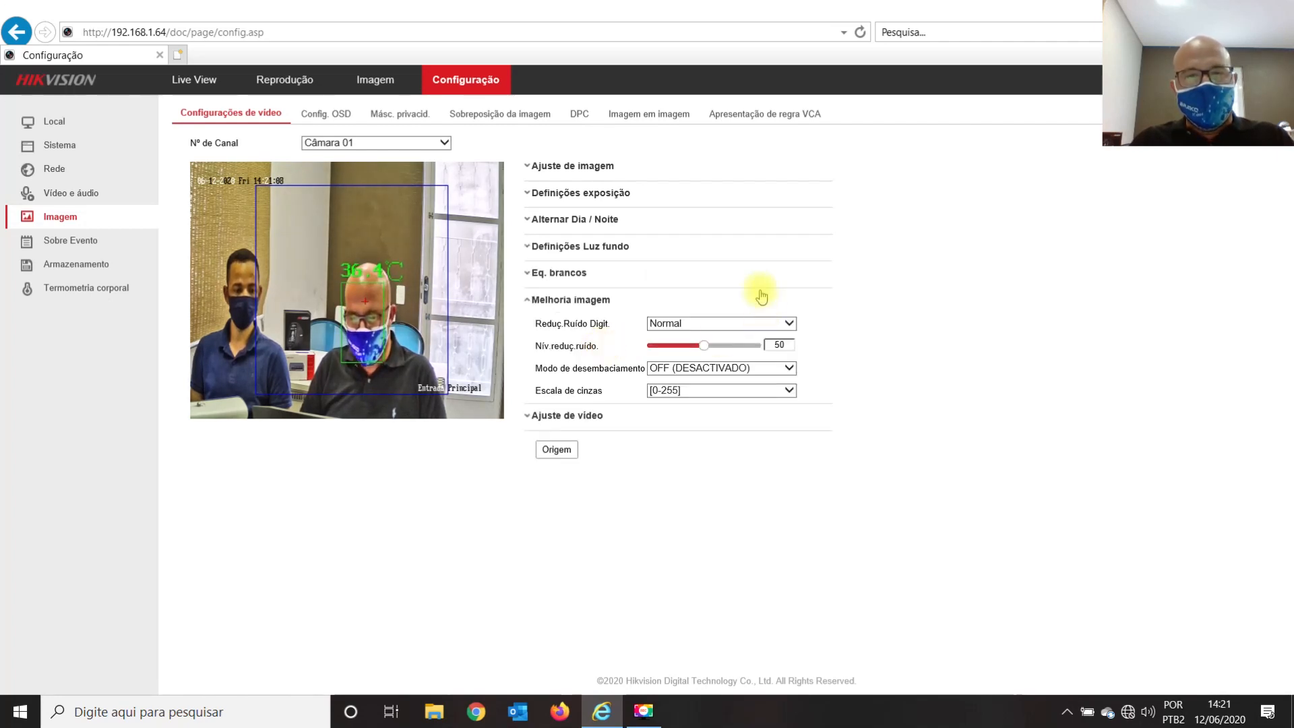
{"action": "left_click", "coordinate": [698, 327]}
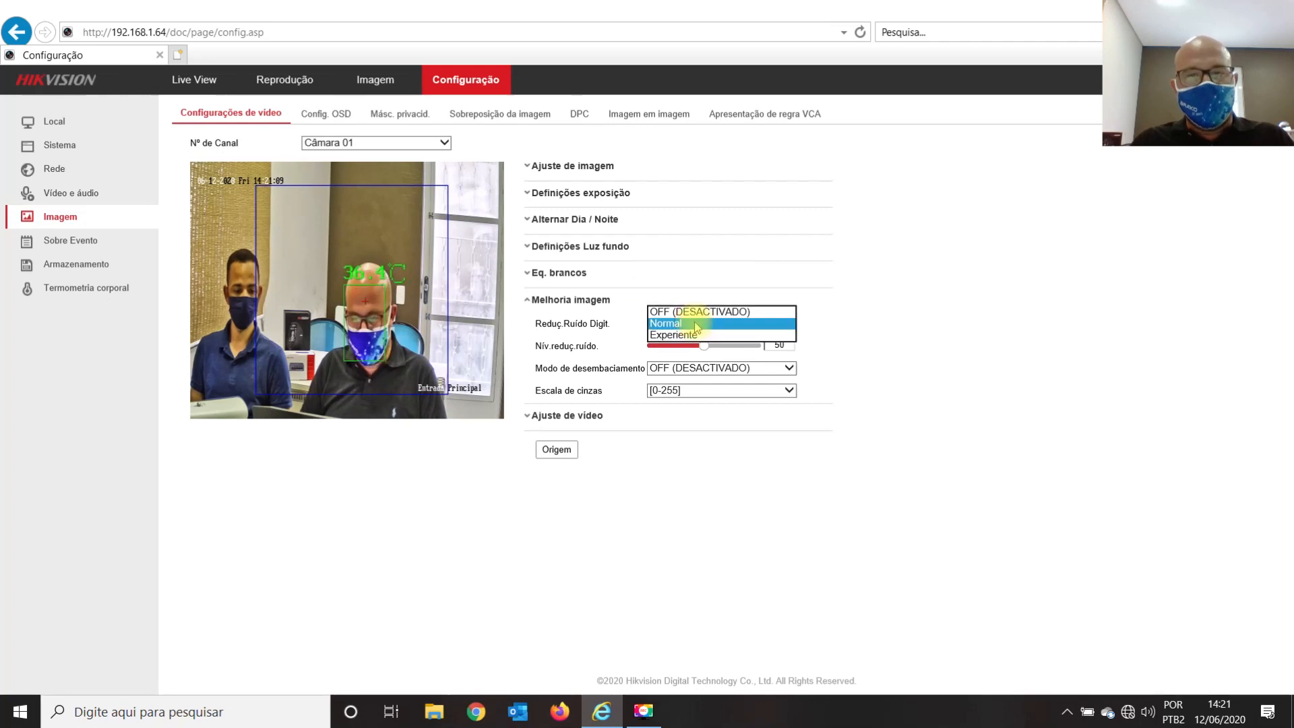
{"action": "left_click", "coordinate": [855, 341]}
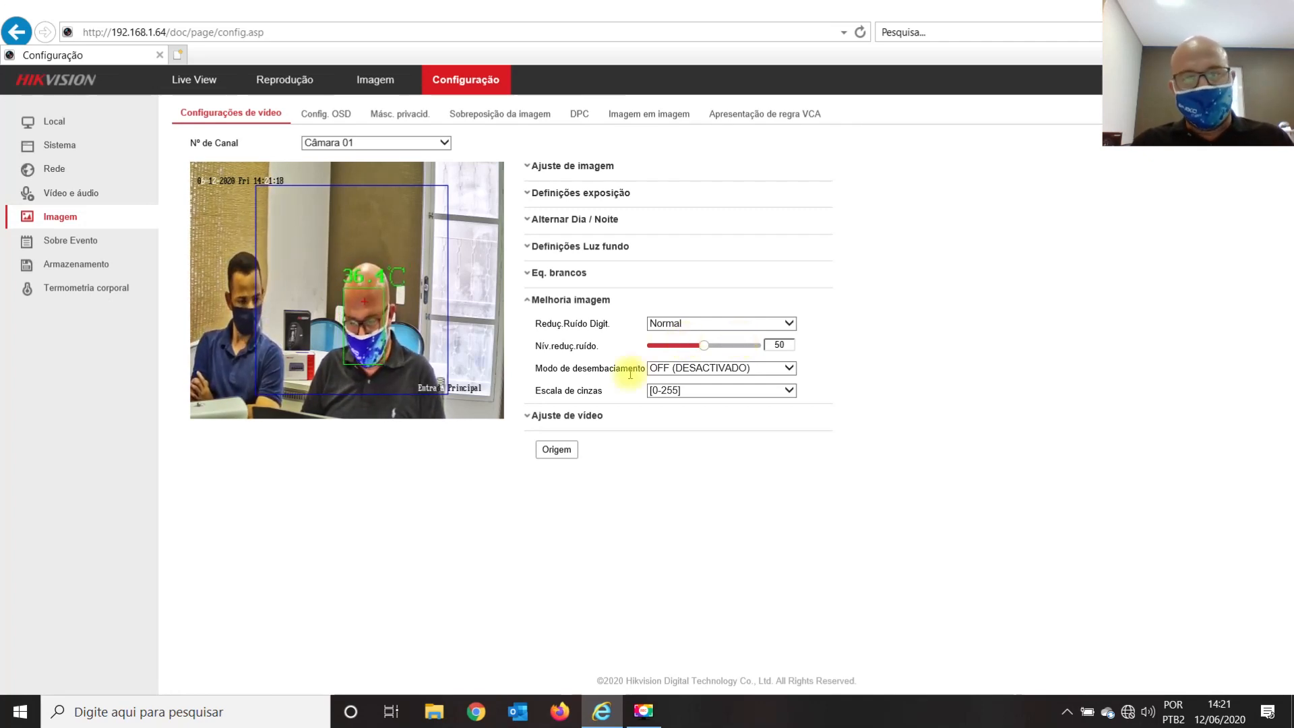
{"action": "left_click", "coordinate": [577, 416]}
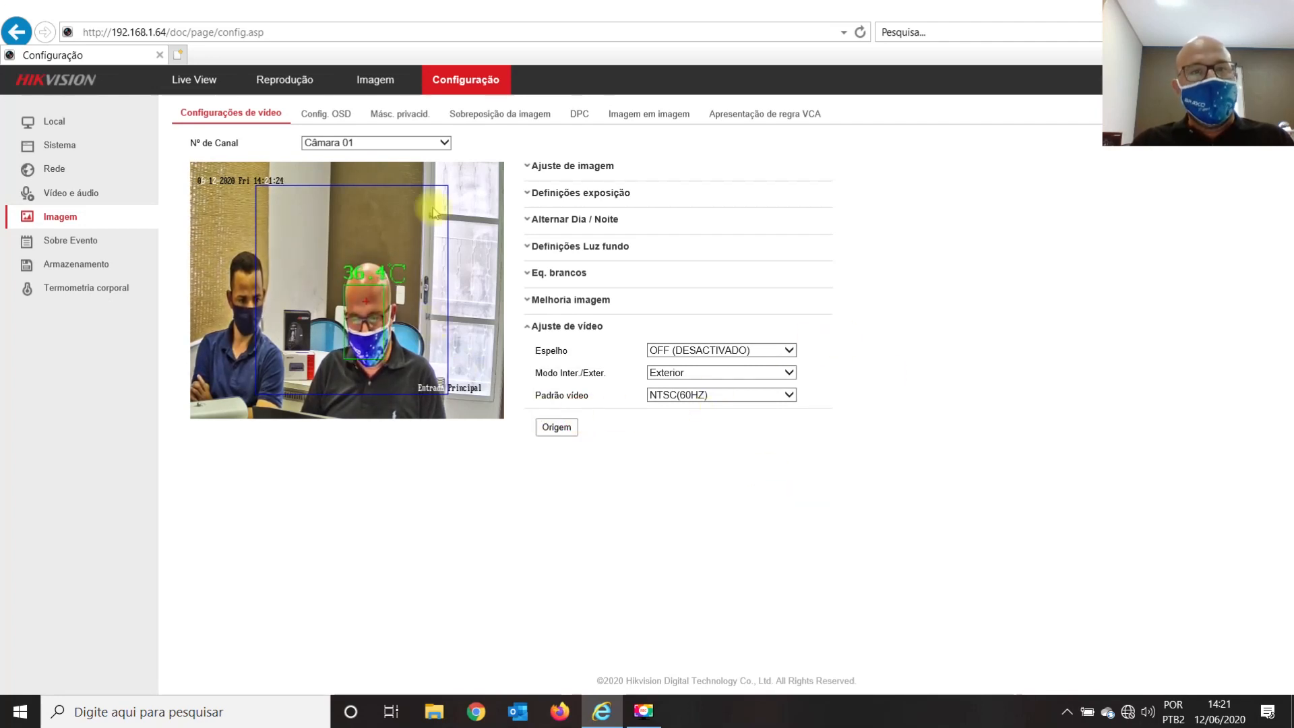
Step: Switch to thermal Câmara 02, keeping its video standard at PAL(50HZ)
{"action": "left_click", "coordinate": [439, 142]}
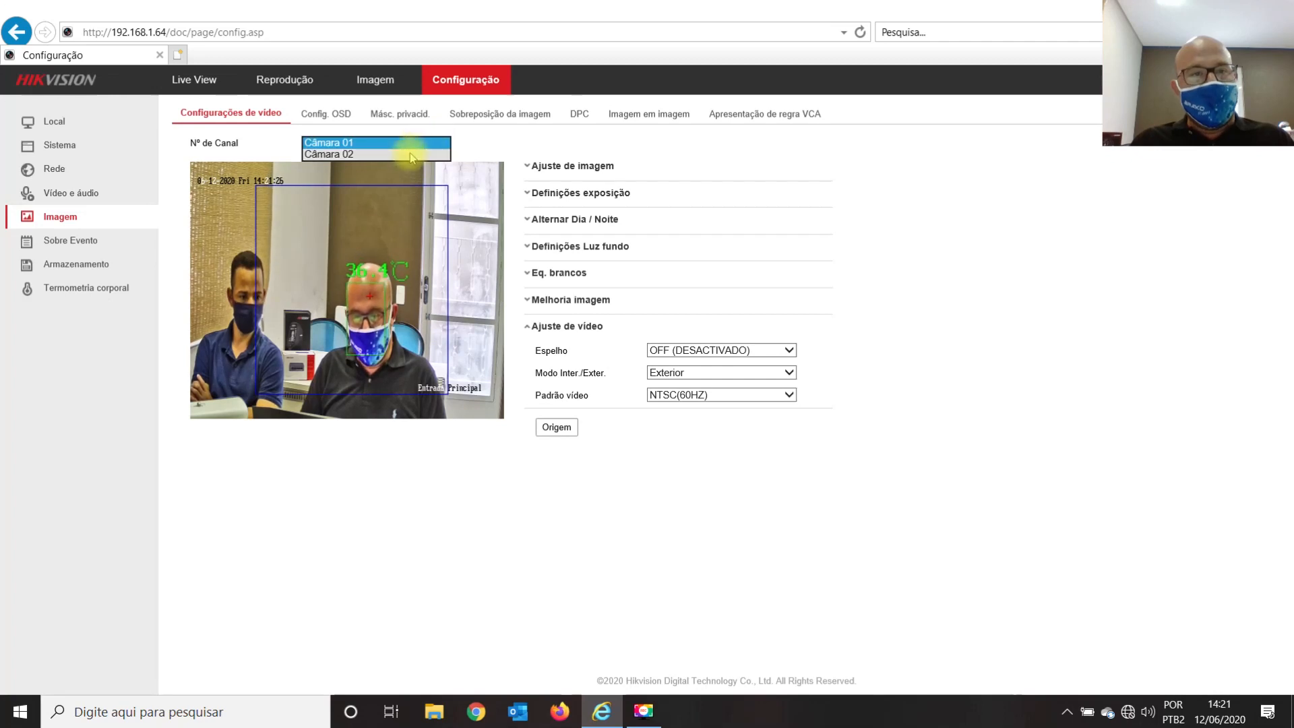
{"action": "left_click", "coordinate": [407, 155]}
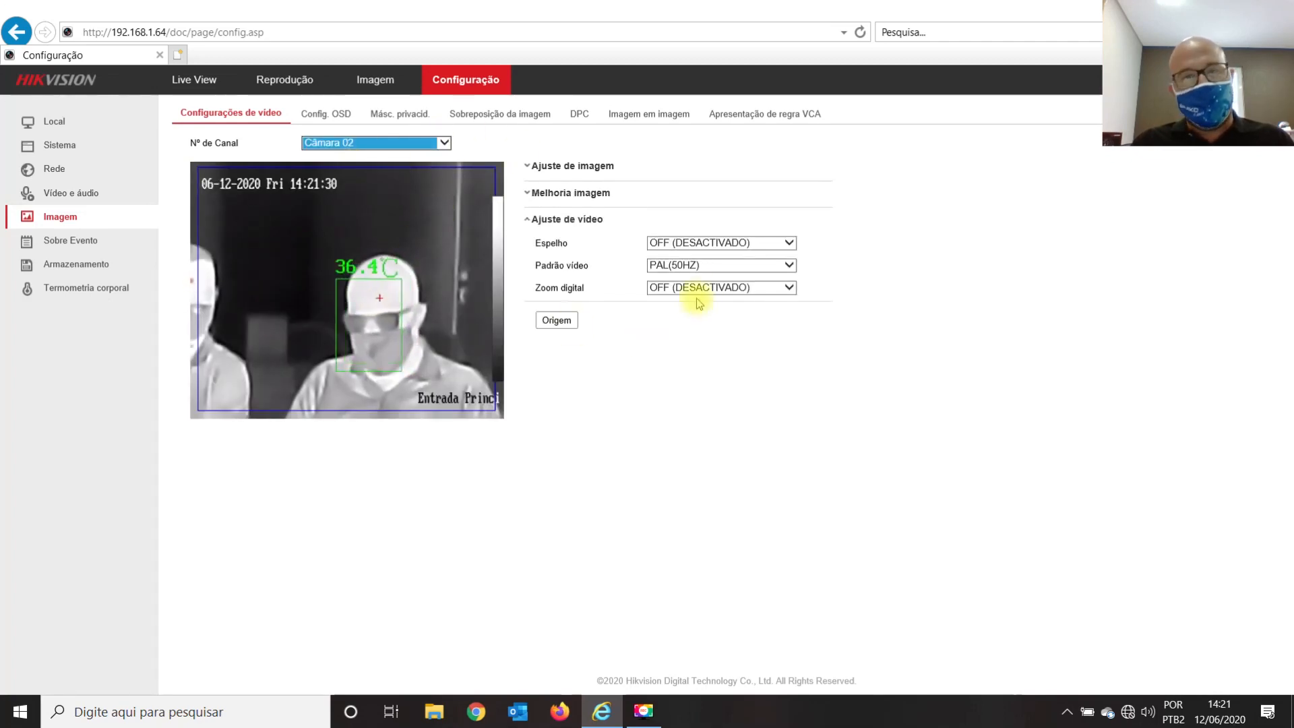
{"action": "left_click", "coordinate": [733, 269]}
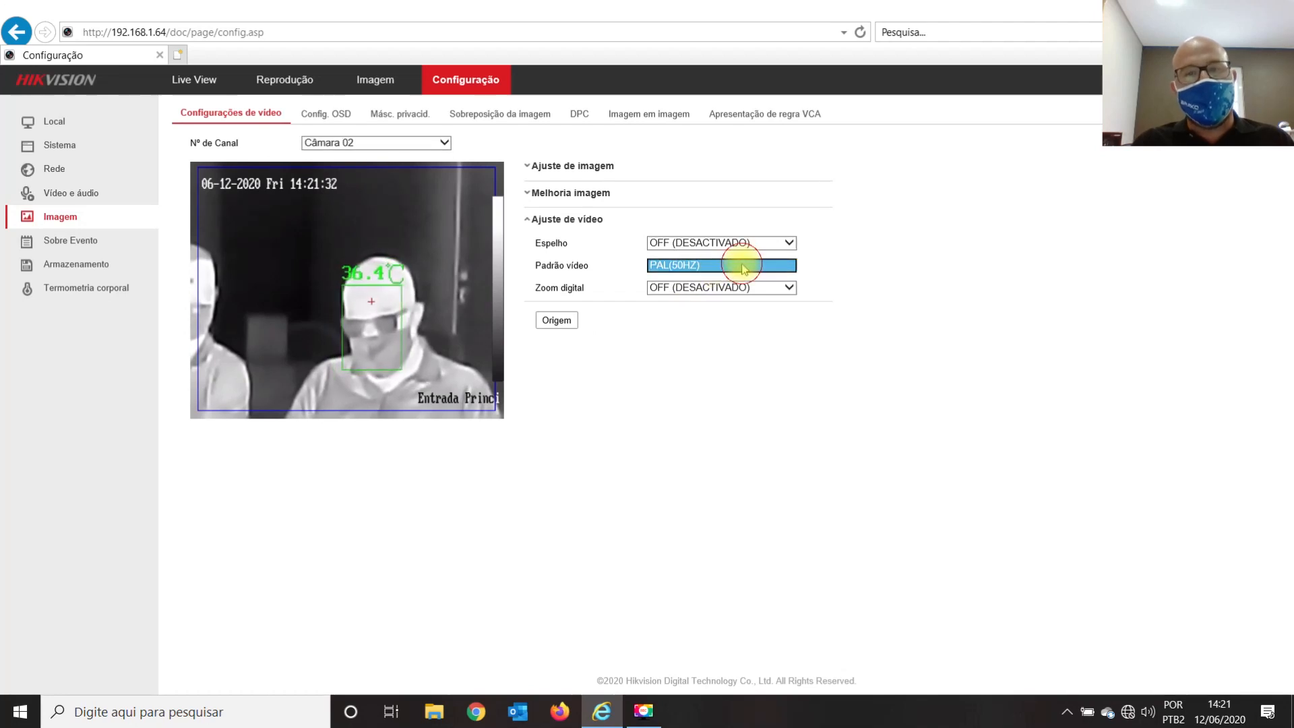
{"action": "left_click", "coordinate": [739, 268]}
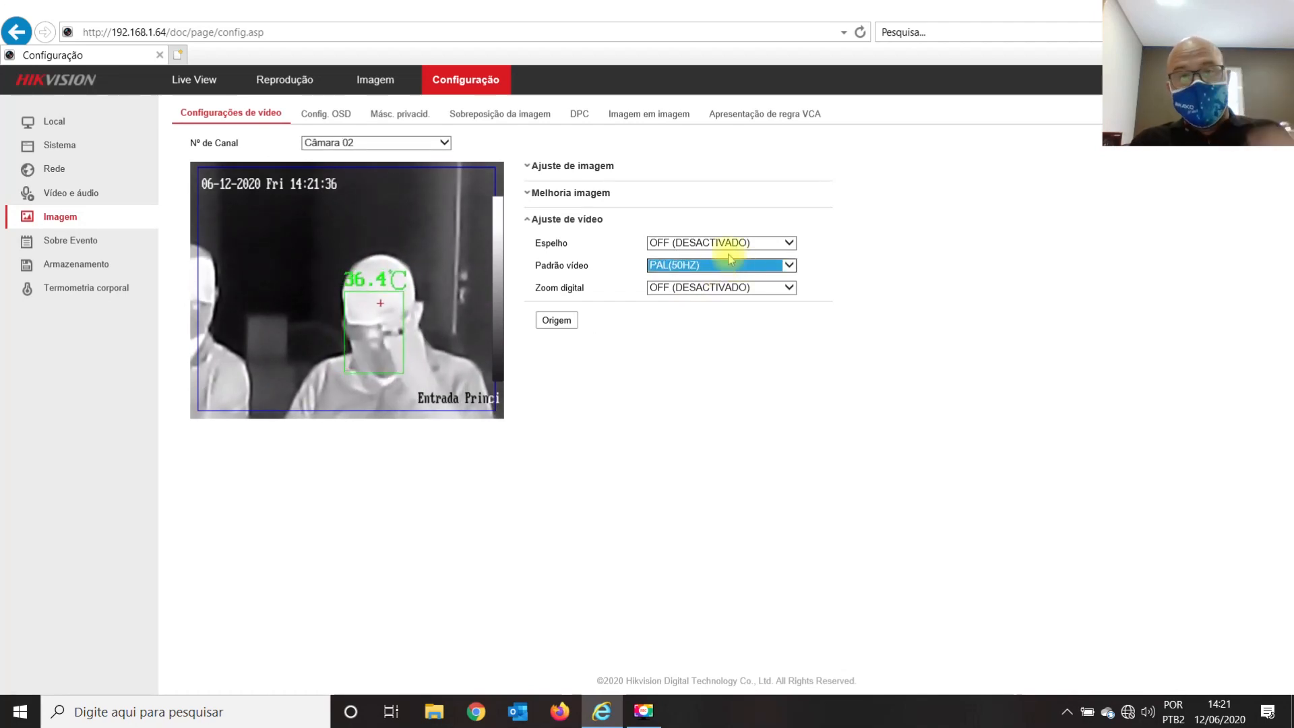
Step: Change Câmara 02's thermal palette from Branco vivo to Fusão 1
{"action": "left_click", "coordinate": [611, 168]}
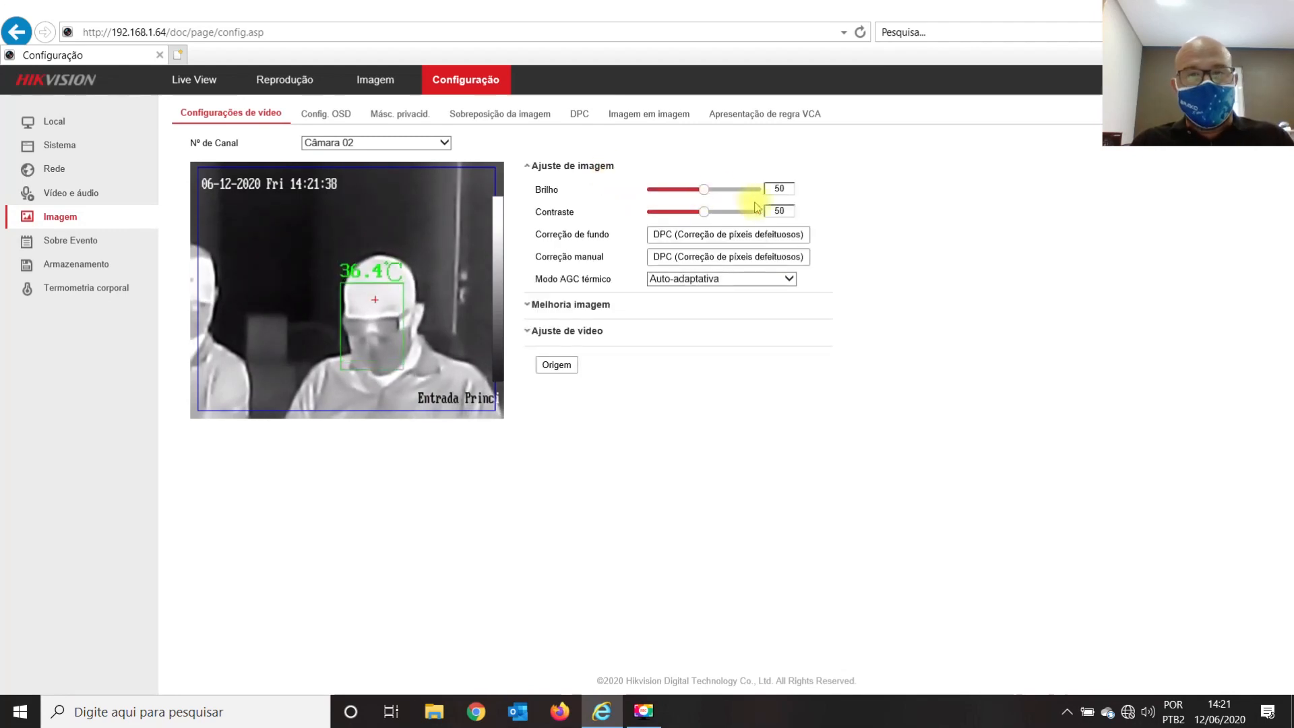
{"action": "left_click", "coordinate": [620, 309]}
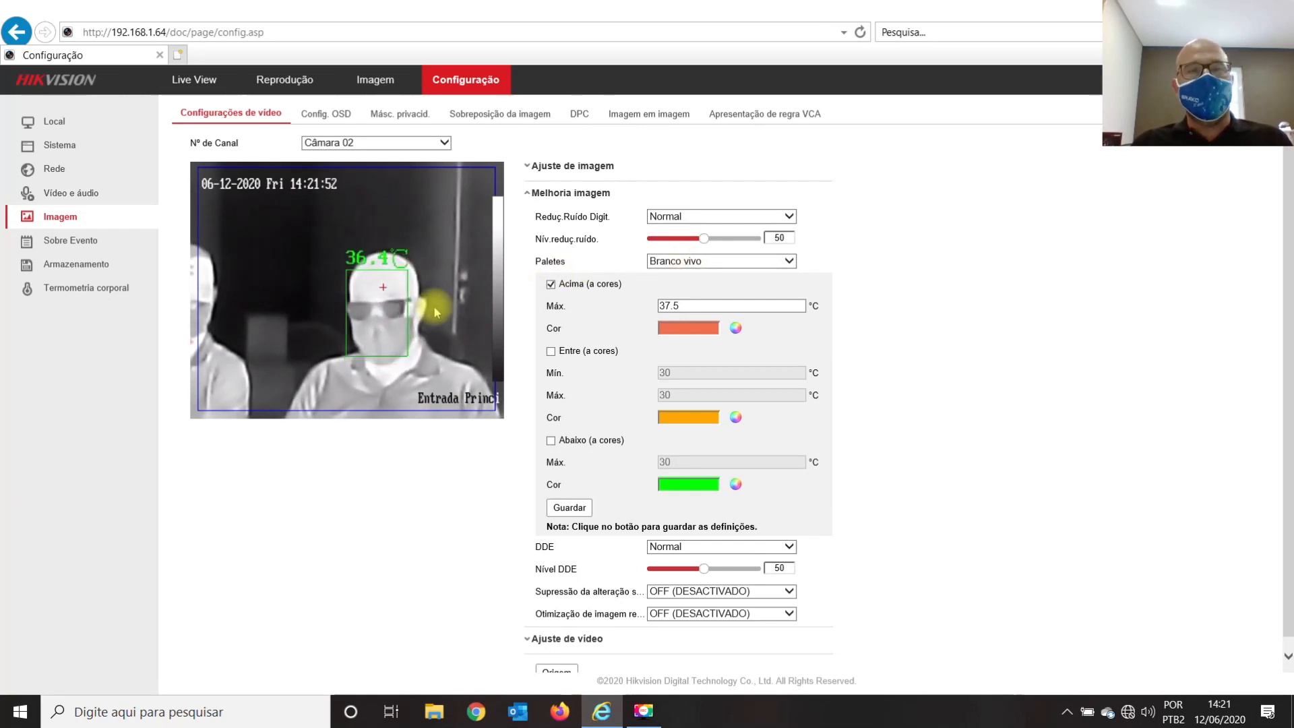
{"action": "left_click", "coordinate": [711, 265]}
{"action": "left_click", "coordinate": [683, 284]}
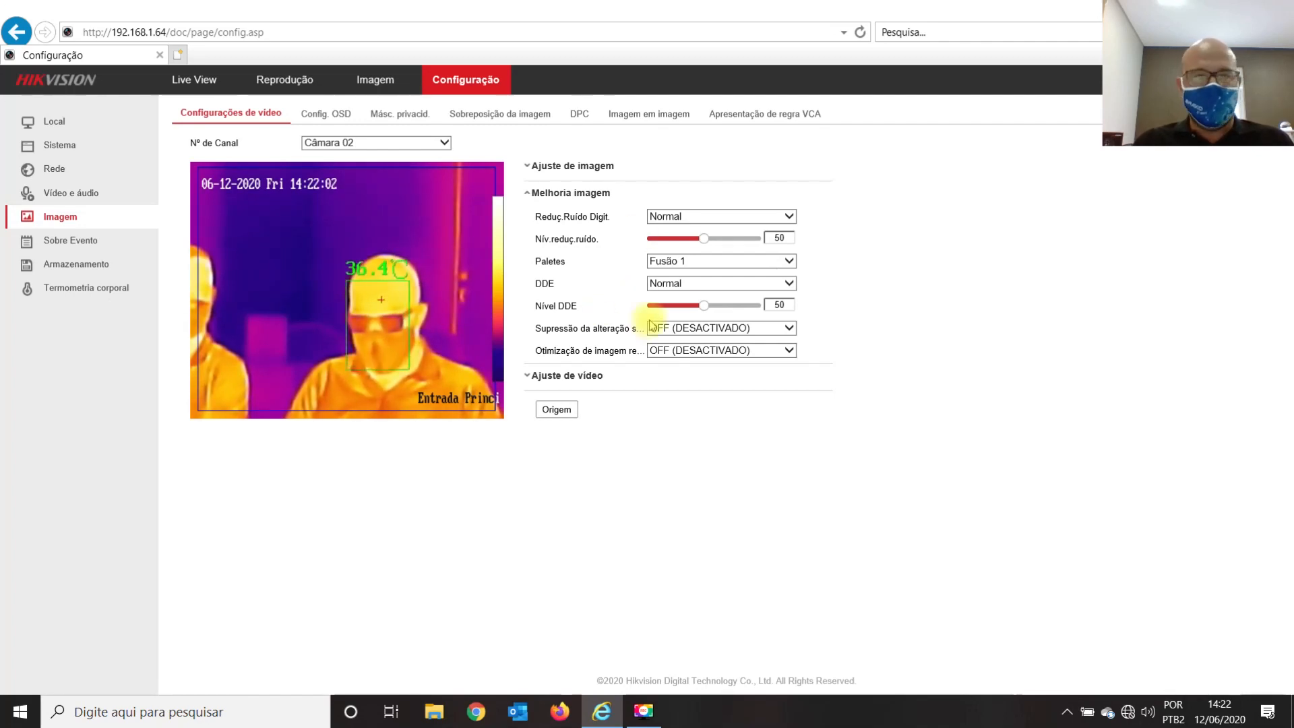
{"action": "left_click", "coordinate": [769, 268]}
{"action": "left_click", "coordinate": [842, 269]}
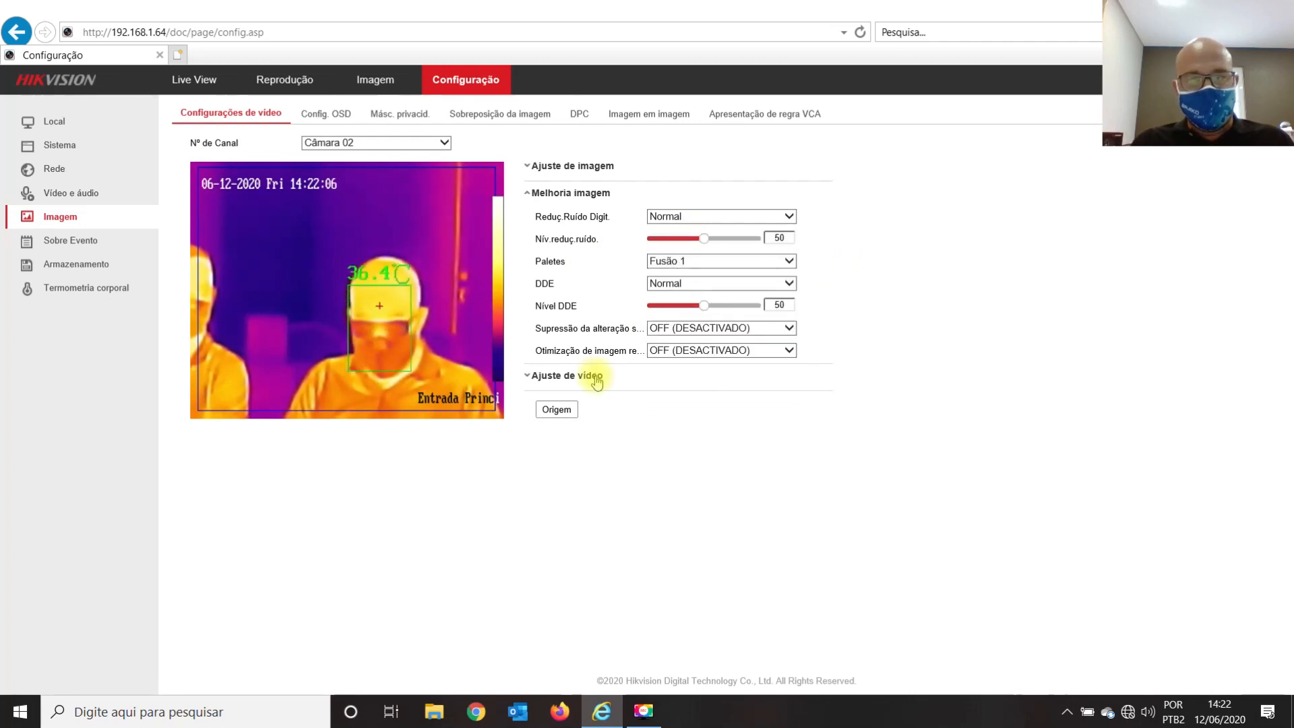
Step: Review Câmara 02's image adjustment (brightness and contrast 50), enhancement and video sections
{"action": "left_click", "coordinate": [610, 176]}
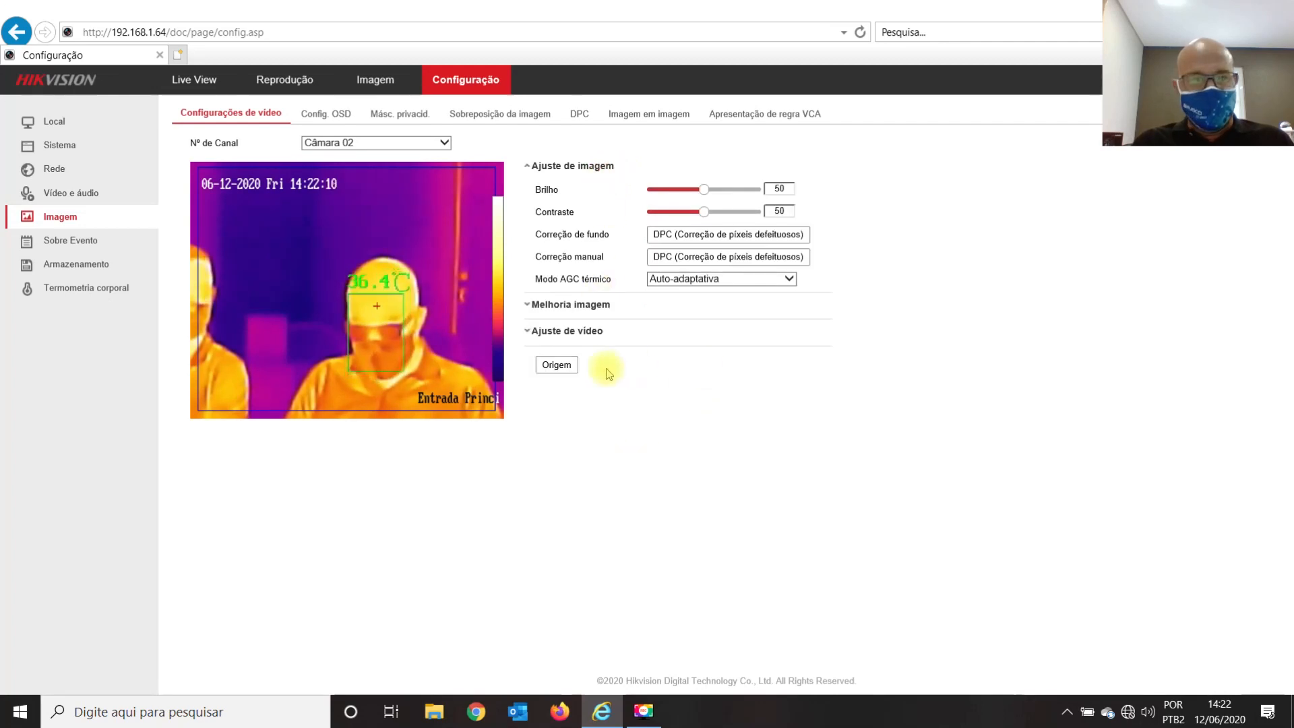
{"action": "left_click", "coordinate": [617, 303]}
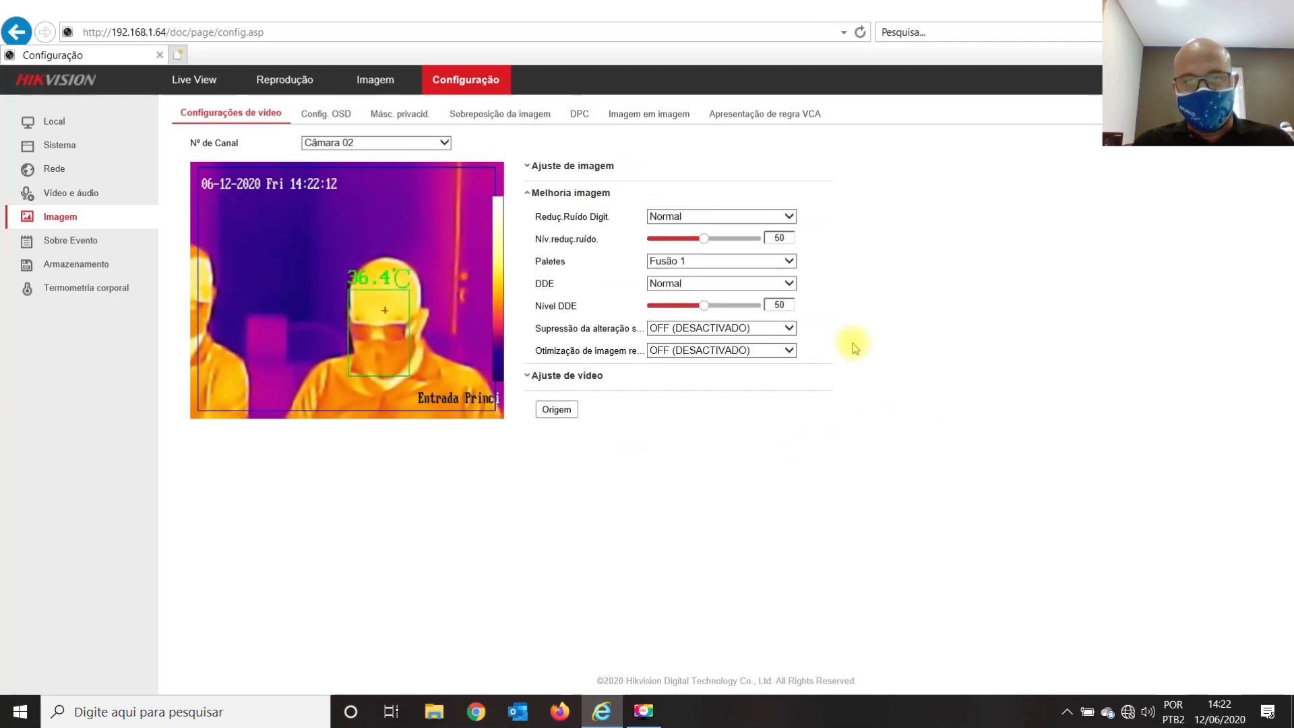
{"action": "left_click", "coordinate": [656, 376]}
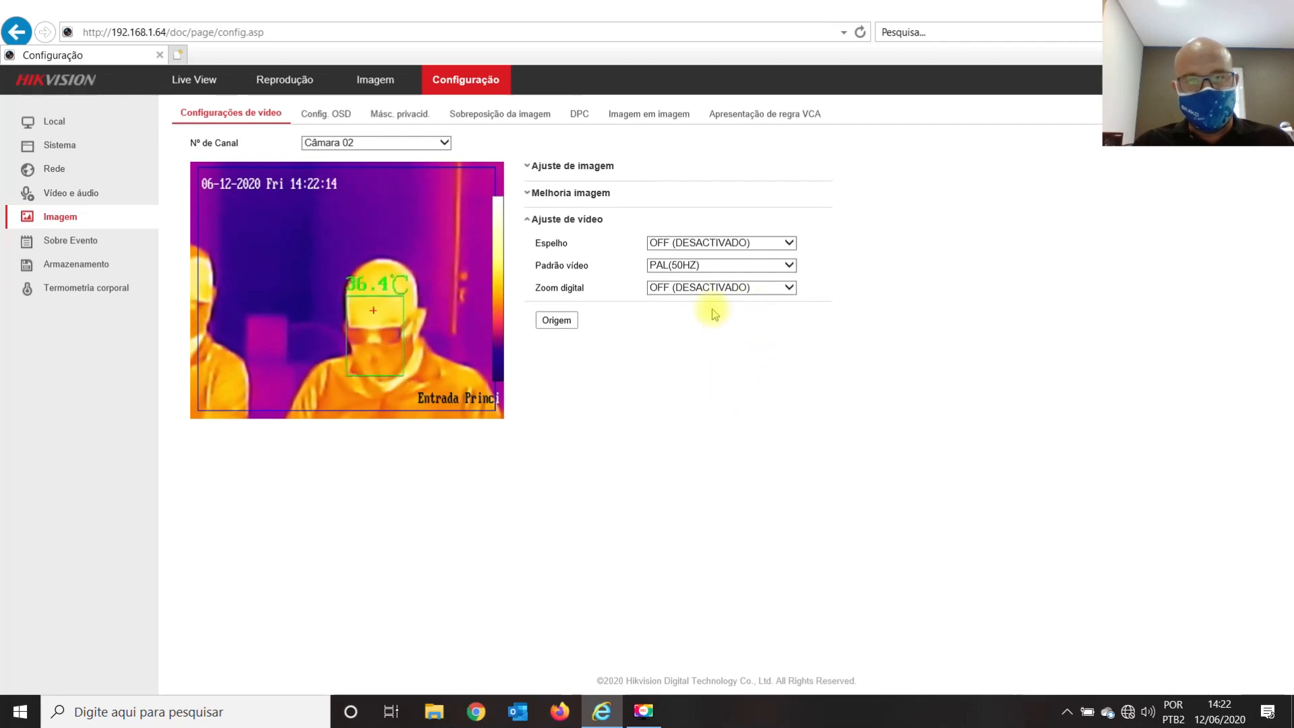
{"action": "left_click", "coordinate": [558, 165]}
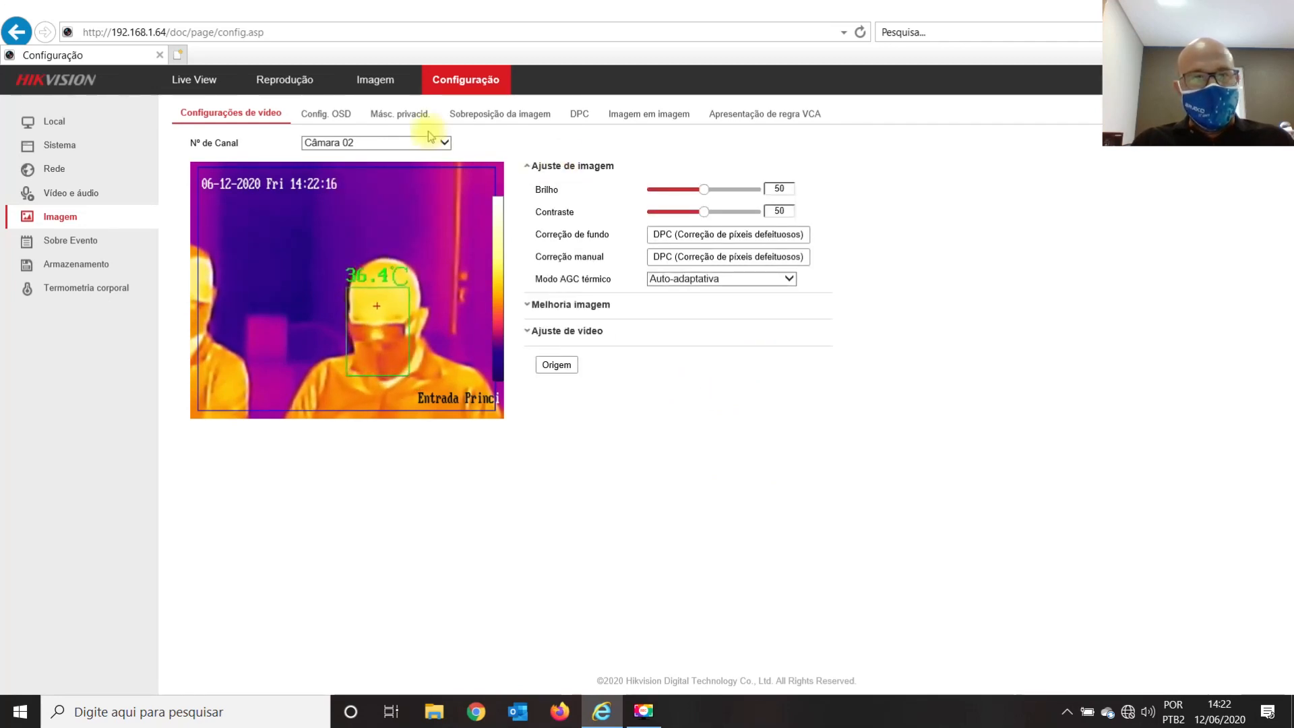
Step: Check Câmara 01's OSD camera name 'Entrada Principal' and save the display settings
{"action": "left_click", "coordinate": [314, 112]}
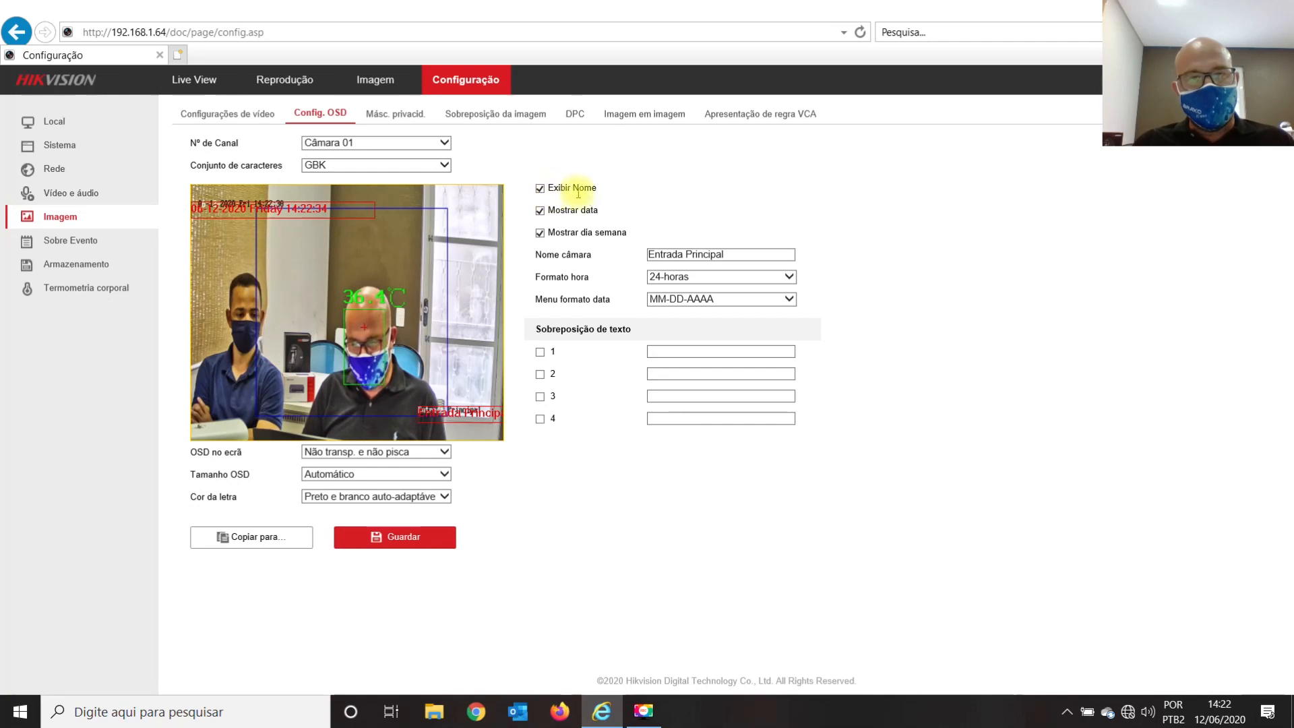
{"action": "left_click_drag", "start_coordinate": [737, 254], "coordinate": [641, 255]}
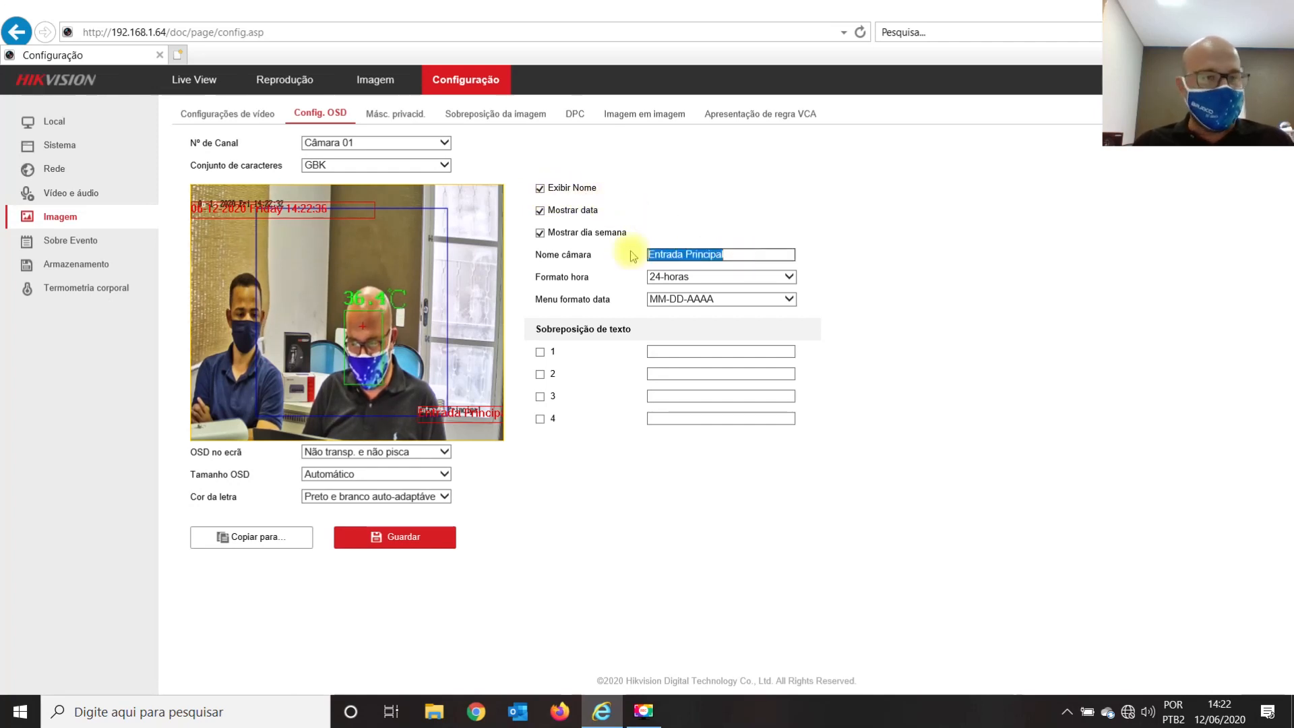
{"action": "left_click", "coordinate": [747, 252]}
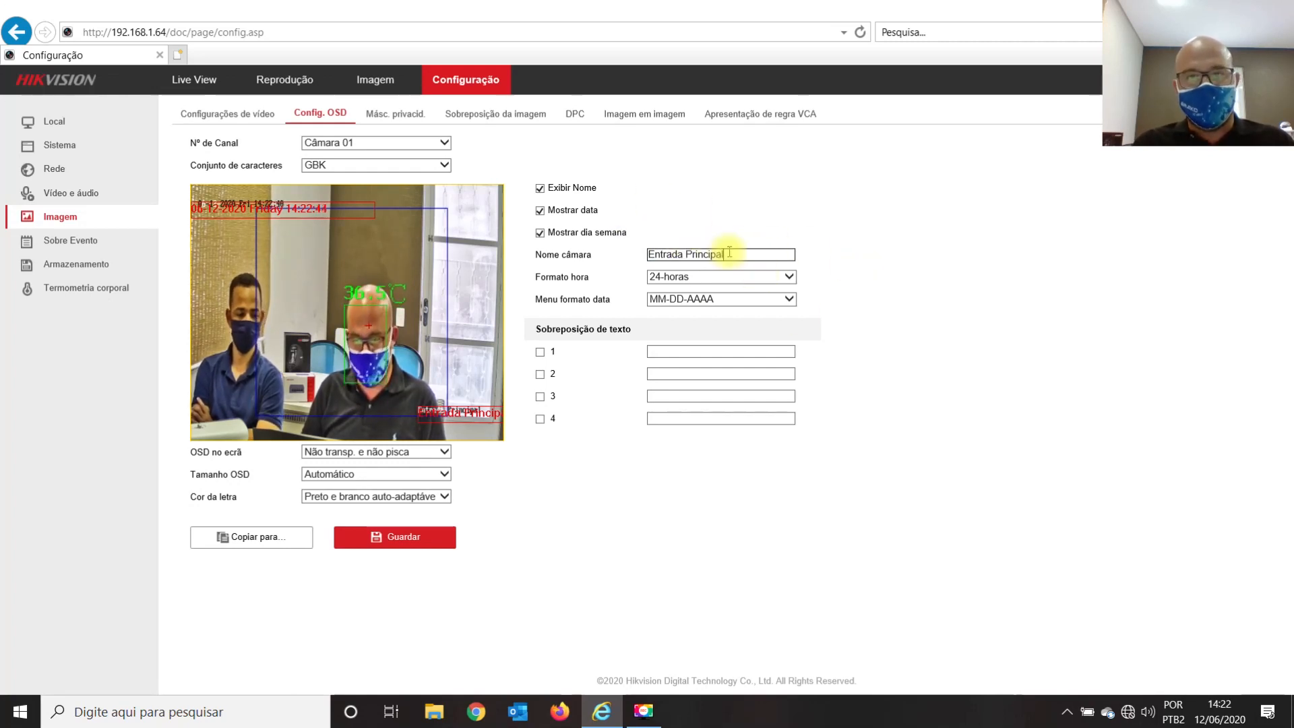
{"action": "left_click_drag", "start_coordinate": [735, 255], "coordinate": [643, 255]}
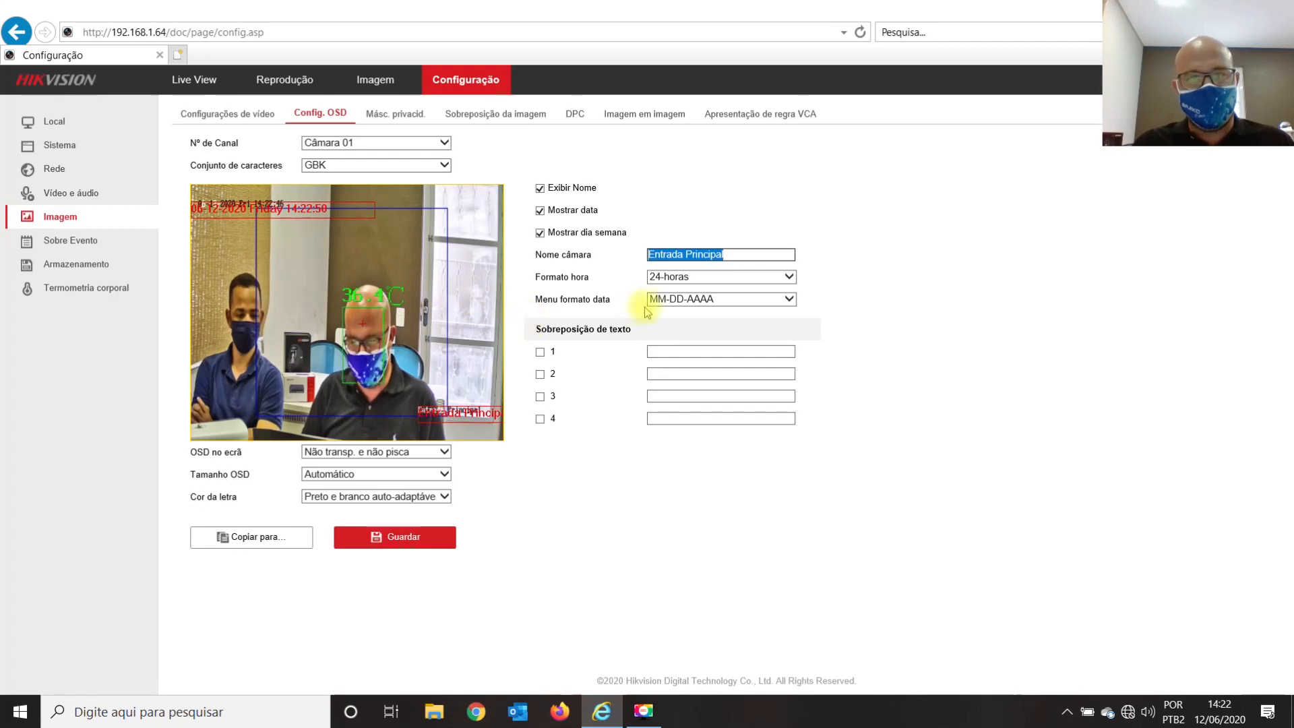
{"action": "left_click", "coordinate": [400, 540]}
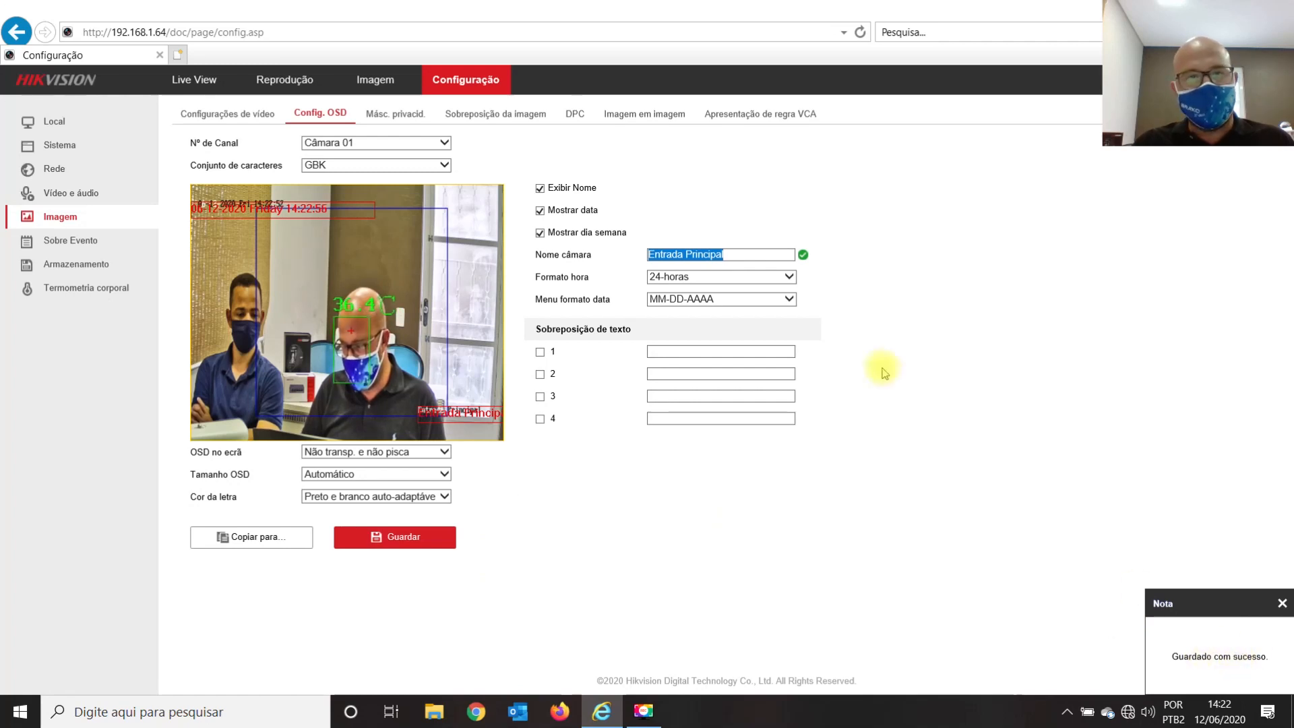
{"action": "left_click", "coordinate": [444, 143]}
Step: On Câmara 02's OSD, hide the camera name and date, and save
{"action": "left_click", "coordinate": [415, 157]}
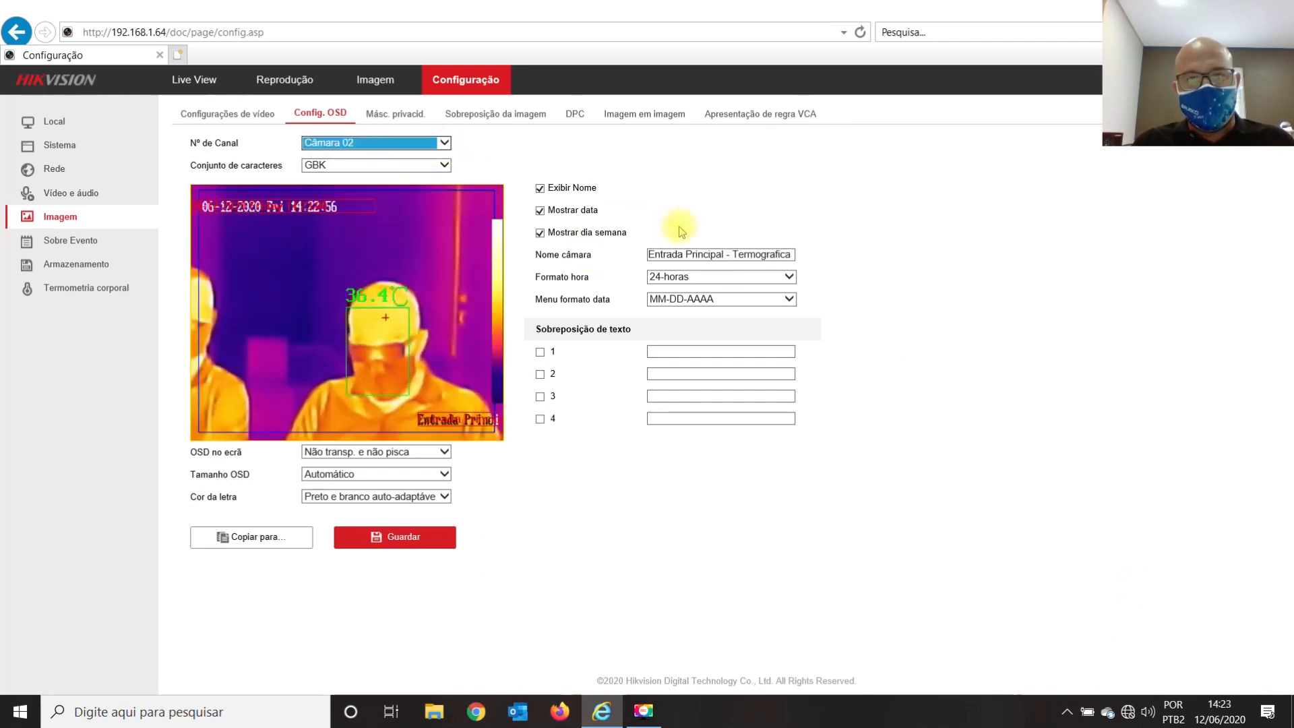
{"action": "left_click", "coordinate": [774, 260]}
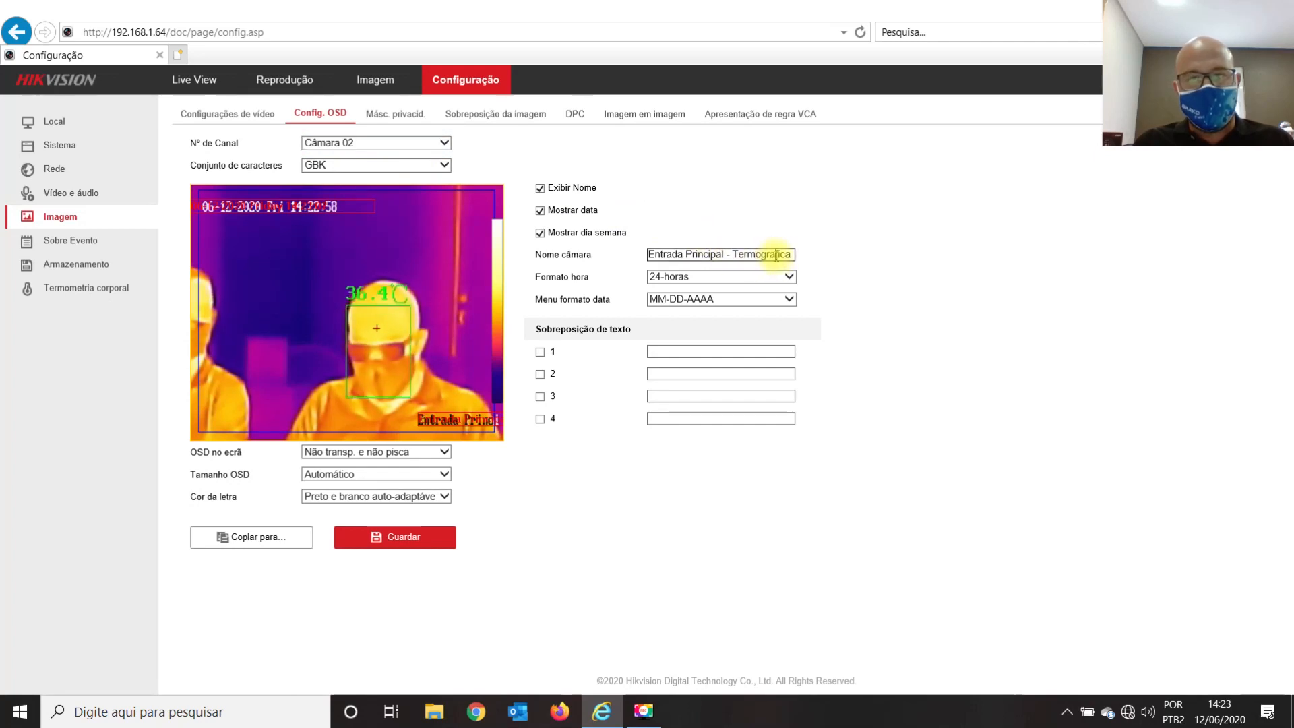
{"action": "mouse_move", "coordinate": [791, 256]}
{"action": "left_mouse_down"}
{"action": "mouse_move", "coordinate": [650, 259]}
{"action": "mouse_move", "coordinate": [728, 235]}
{"action": "mouse_move", "coordinate": [799, 250]}
{"action": "left_mouse_up"}
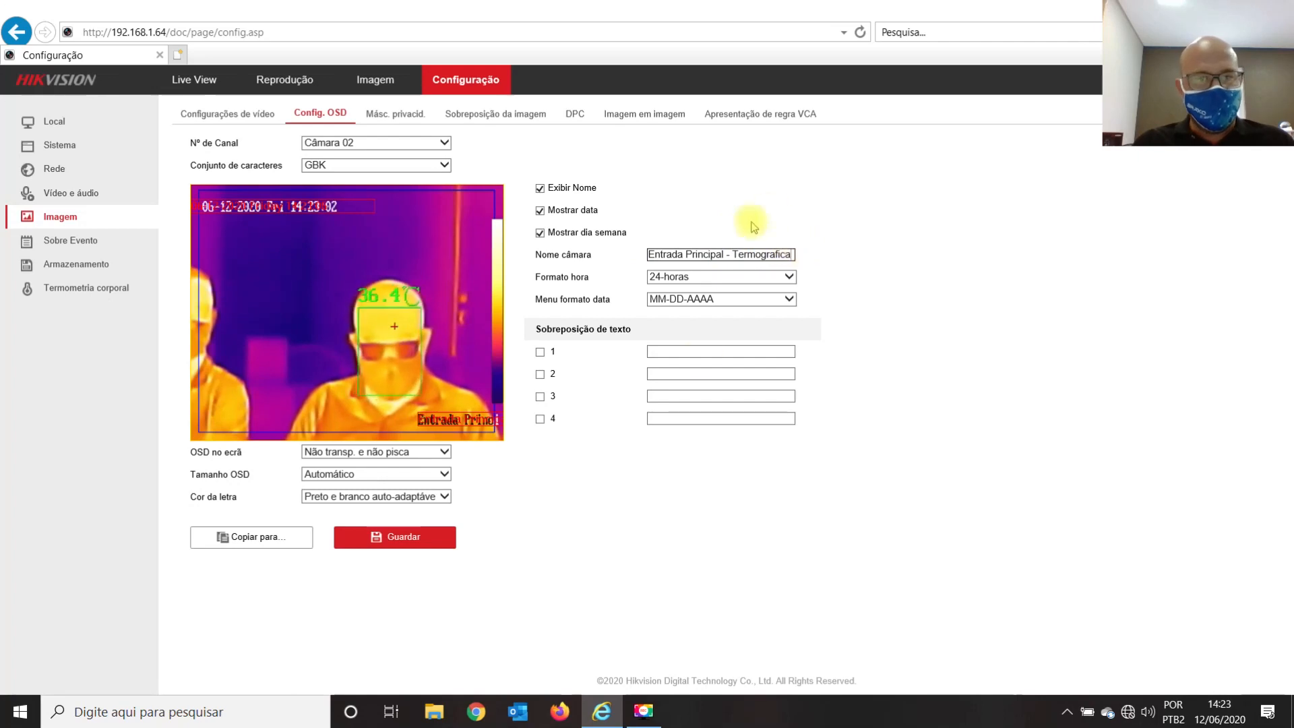
{"action": "left_click", "coordinate": [540, 188]}
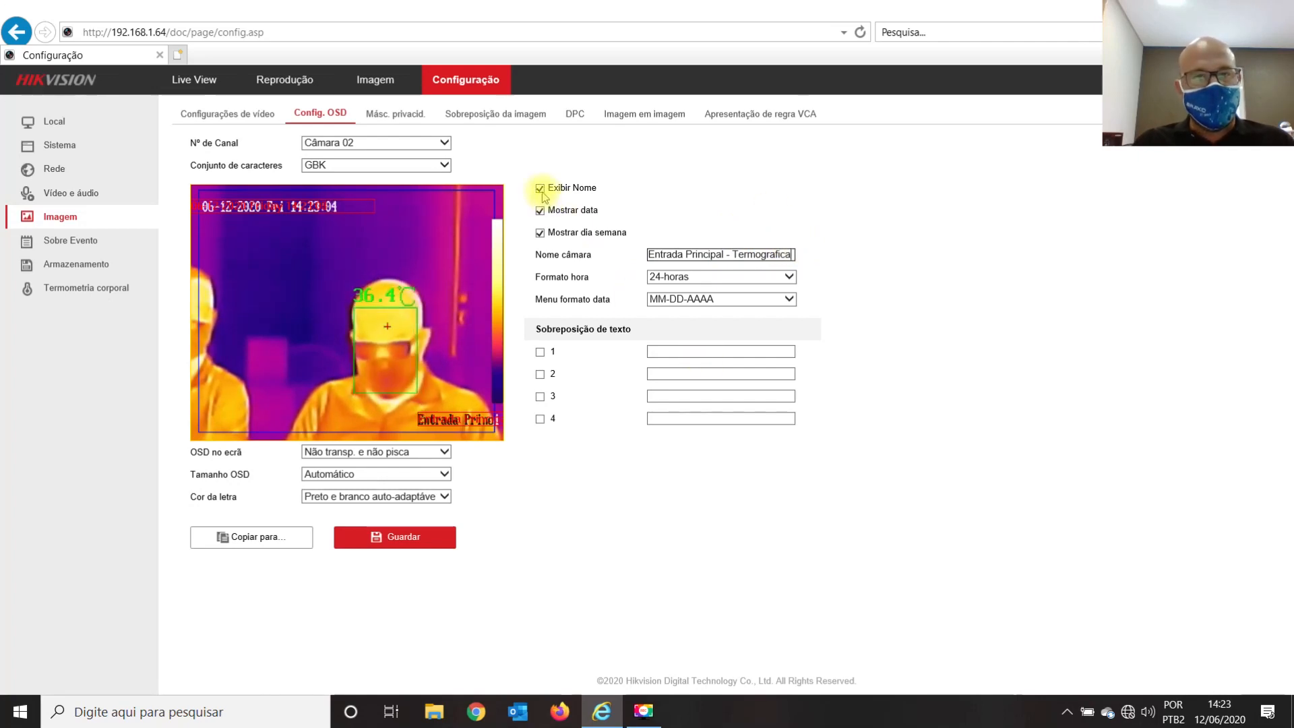
{"action": "left_click", "coordinate": [540, 210]}
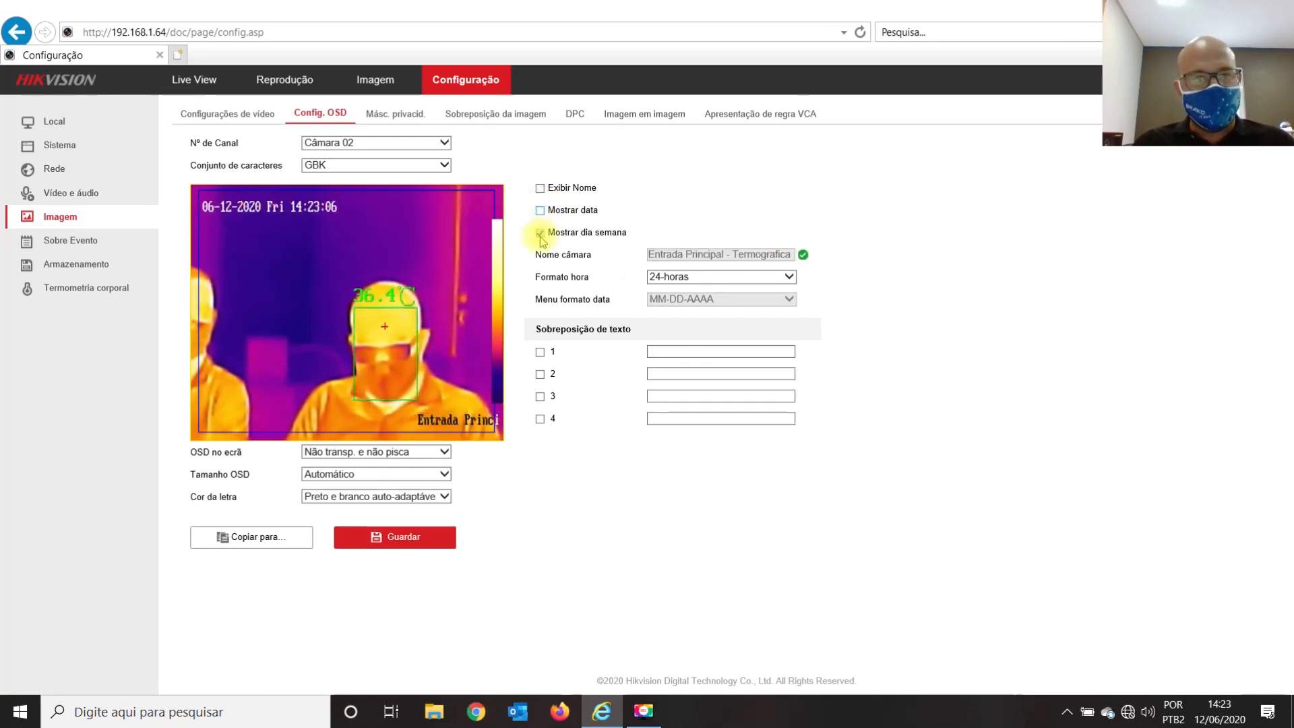
{"action": "left_click", "coordinate": [406, 530]}
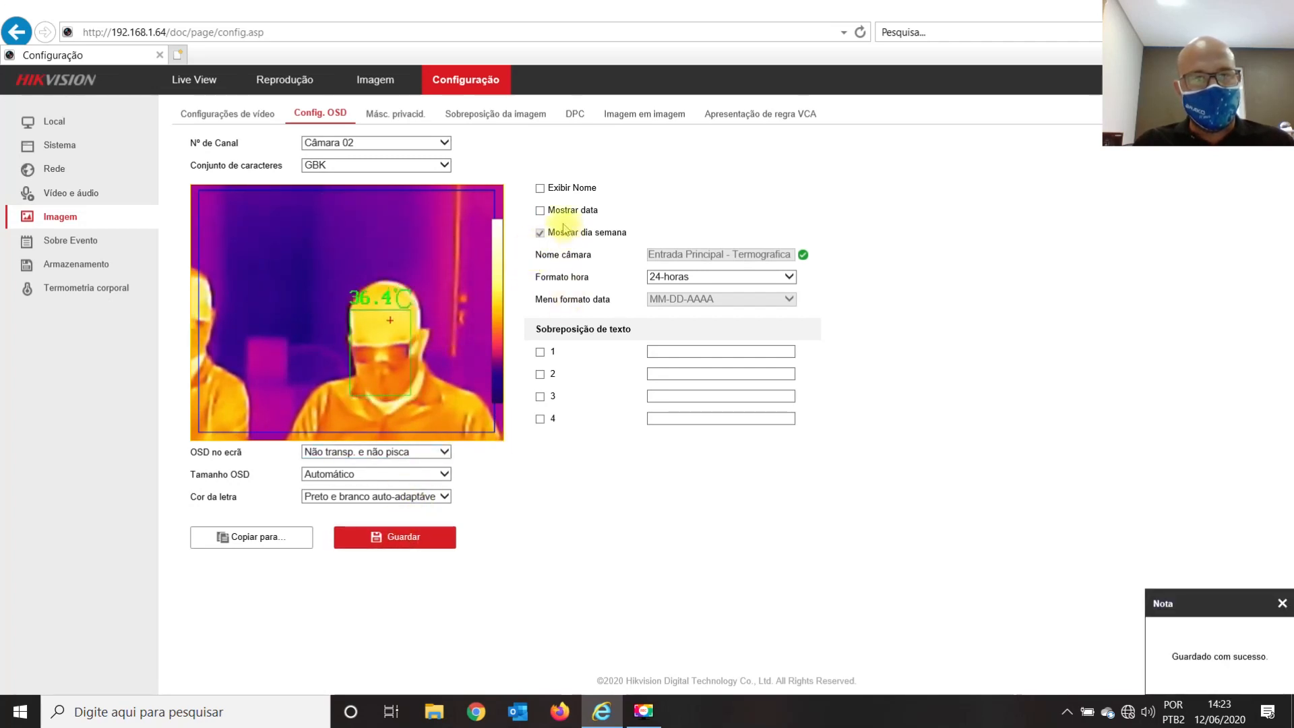
Step: Show the name 'Entrada Principal - Termografica' and date again on Câmara 02, and save
{"action": "left_click", "coordinate": [541, 211]}
{"action": "left_click", "coordinate": [540, 189]}
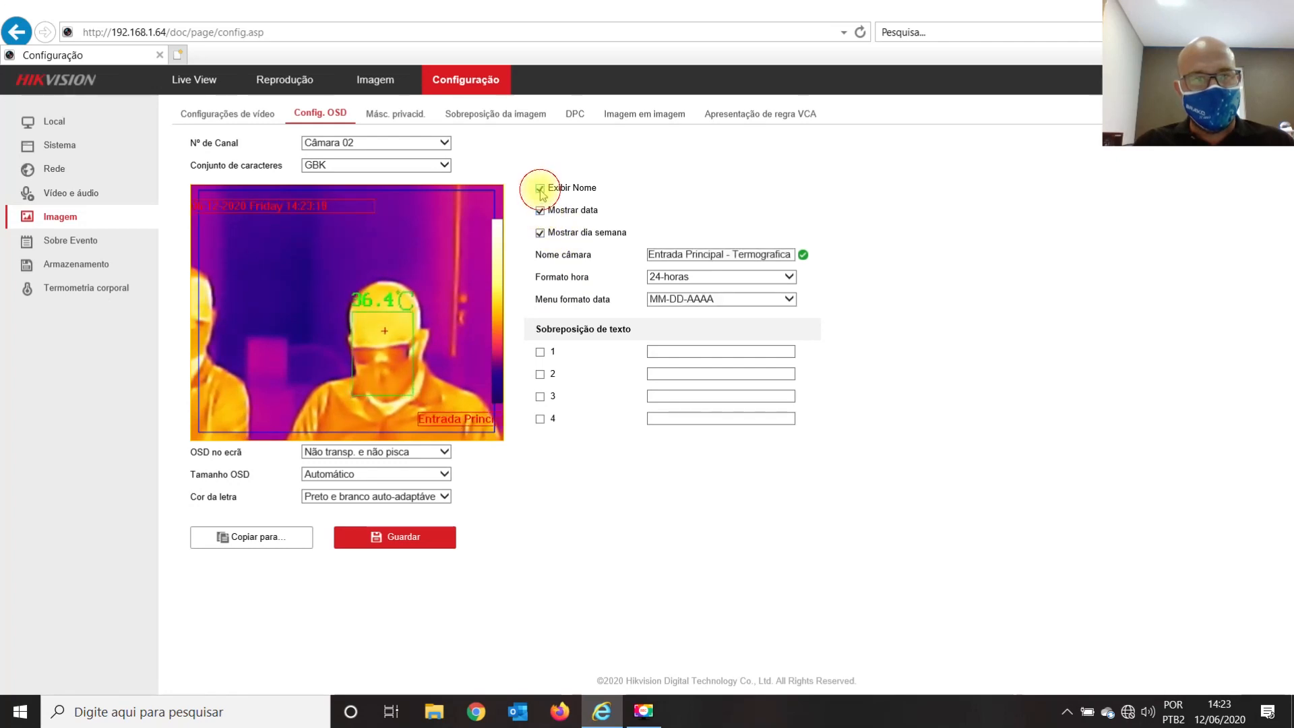
{"action": "left_click", "coordinate": [392, 539]}
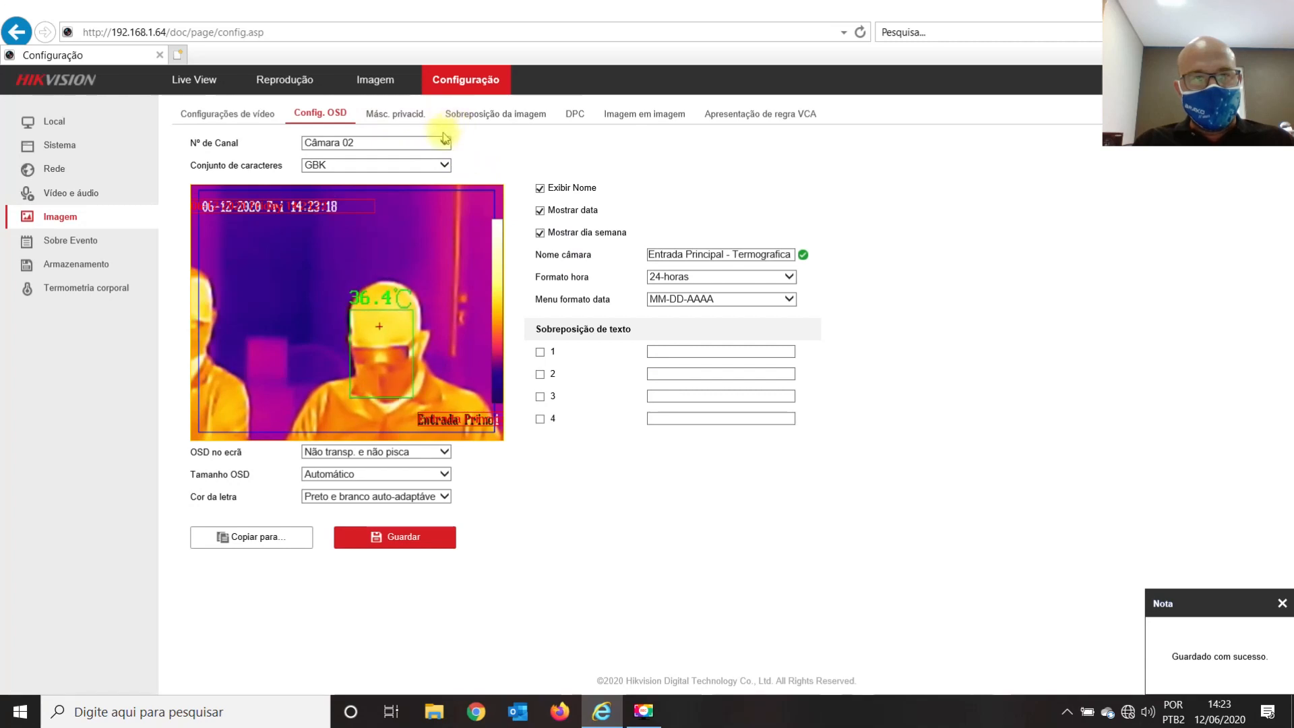
{"action": "left_click", "coordinate": [407, 113]}
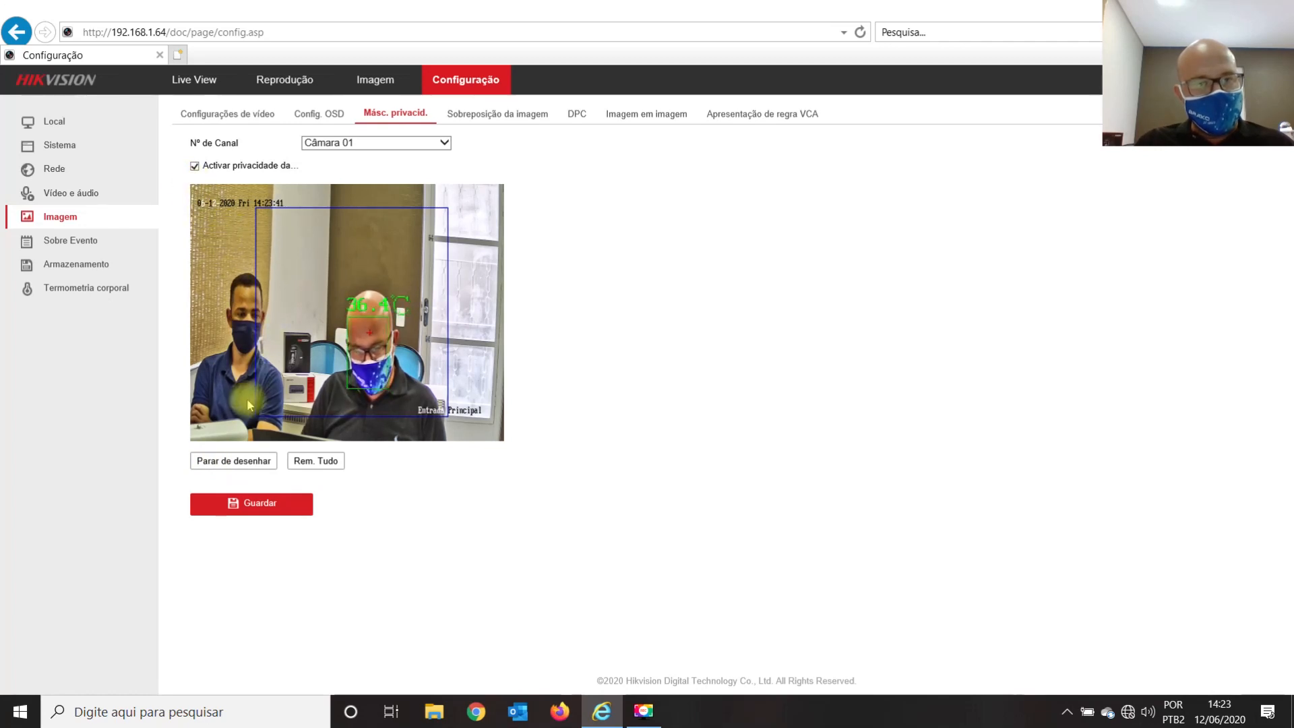
Step: Draw a trial mask over the left man's head, remove all masks, and save with masking disabled
{"action": "left_click", "coordinate": [220, 463]}
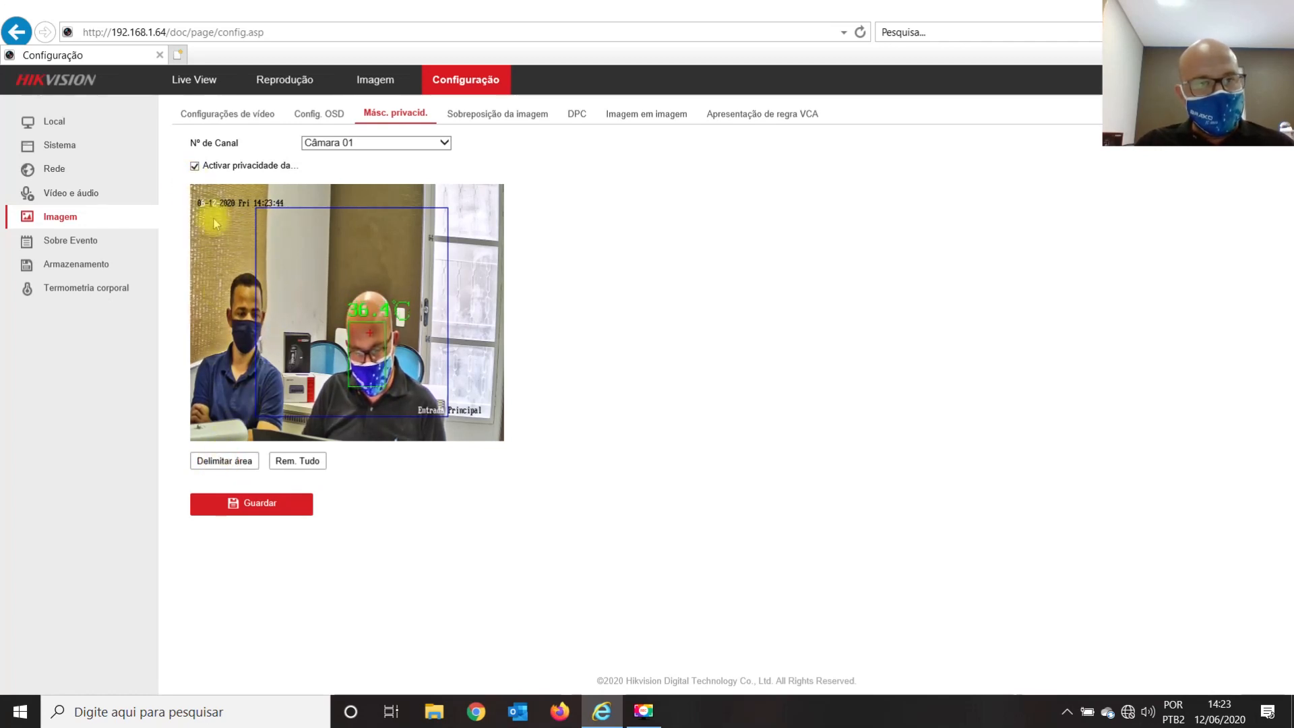
{"action": "left_click", "coordinate": [218, 463]}
{"action": "mouse_move", "coordinate": [222, 260]}
{"action": "left_mouse_down"}
{"action": "mouse_move", "coordinate": [259, 284]}
{"action": "mouse_move", "coordinate": [270, 348]}
{"action": "left_mouse_up"}
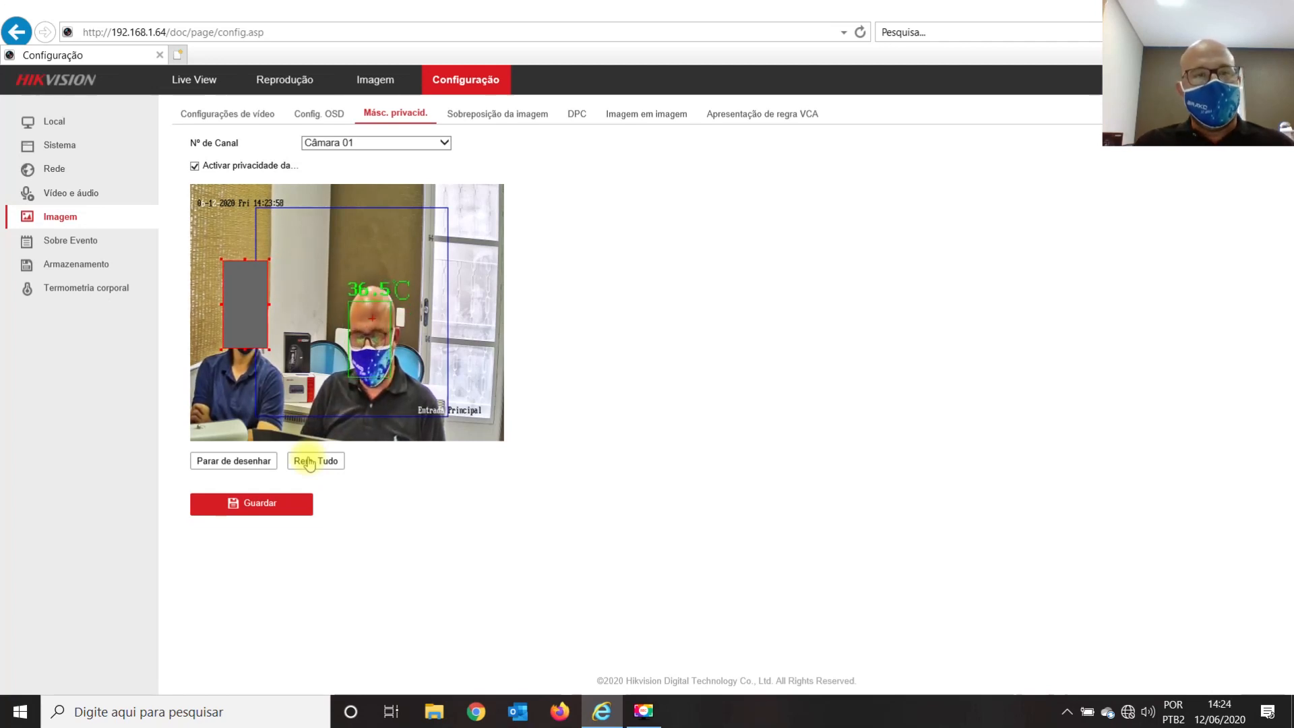
{"action": "left_click", "coordinate": [309, 463]}
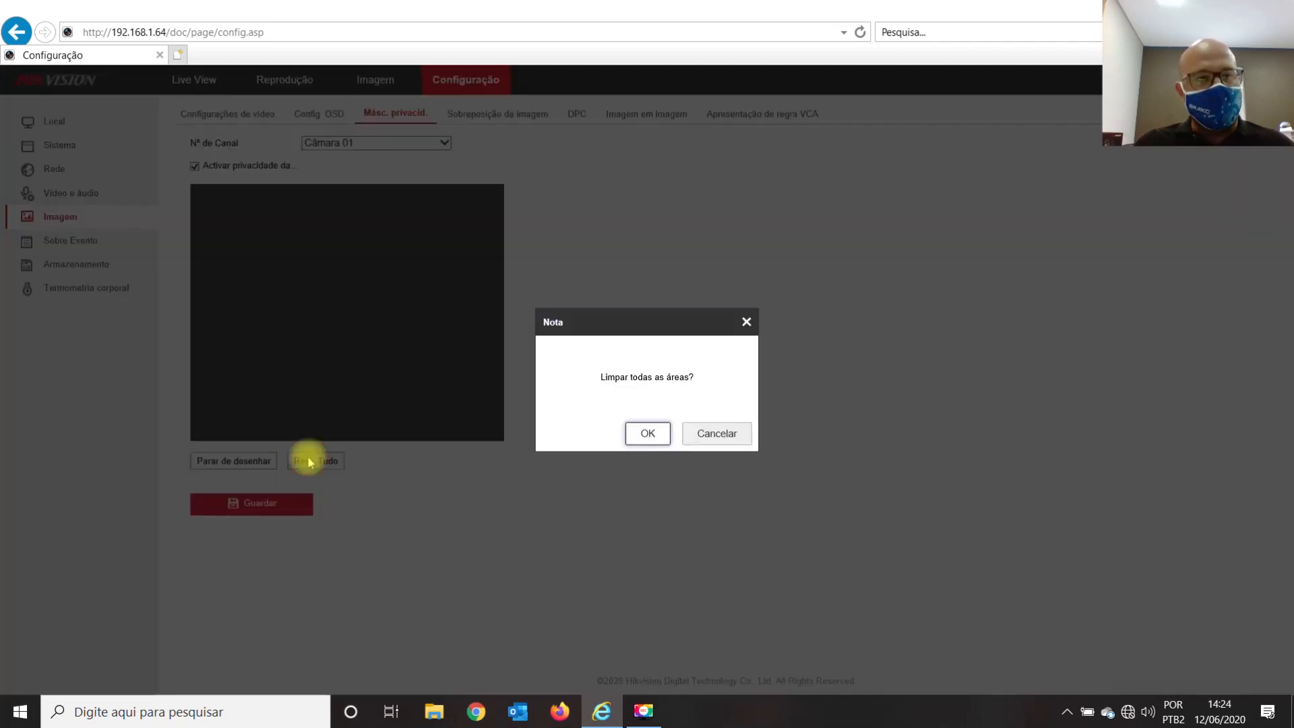
{"action": "left_click", "coordinate": [648, 435]}
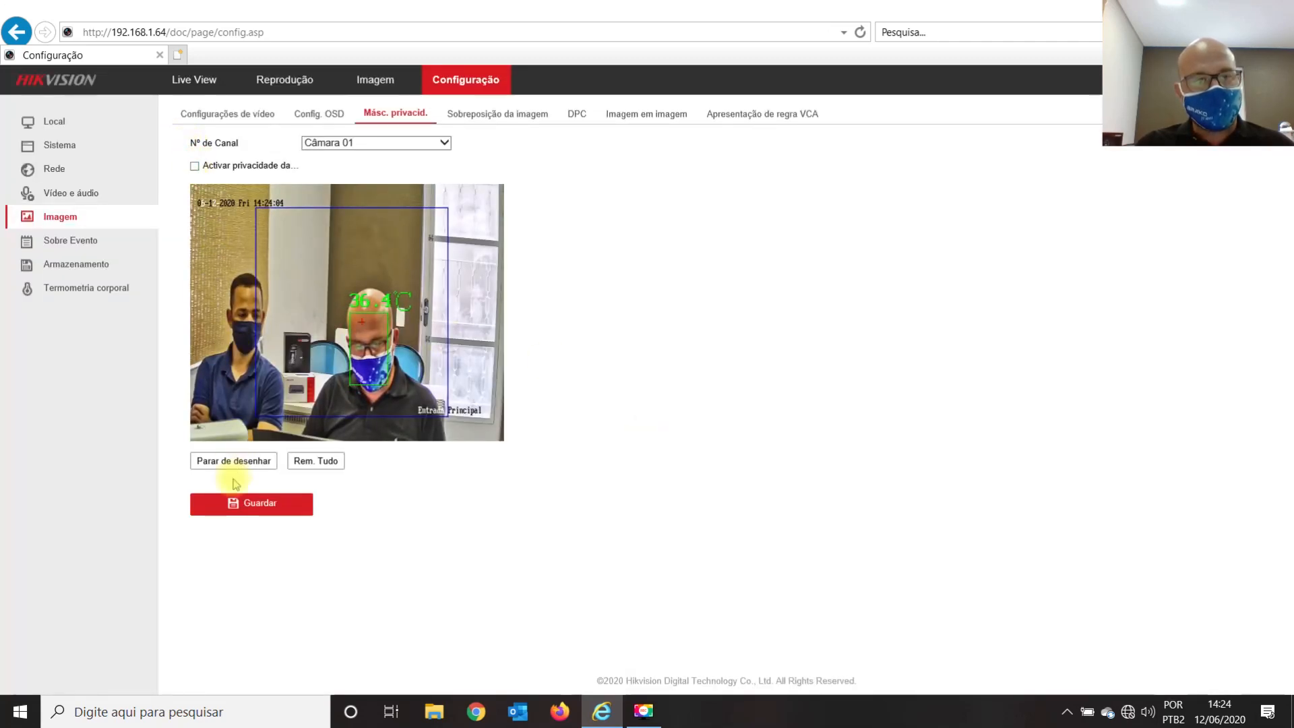
{"action": "left_click", "coordinate": [231, 502]}
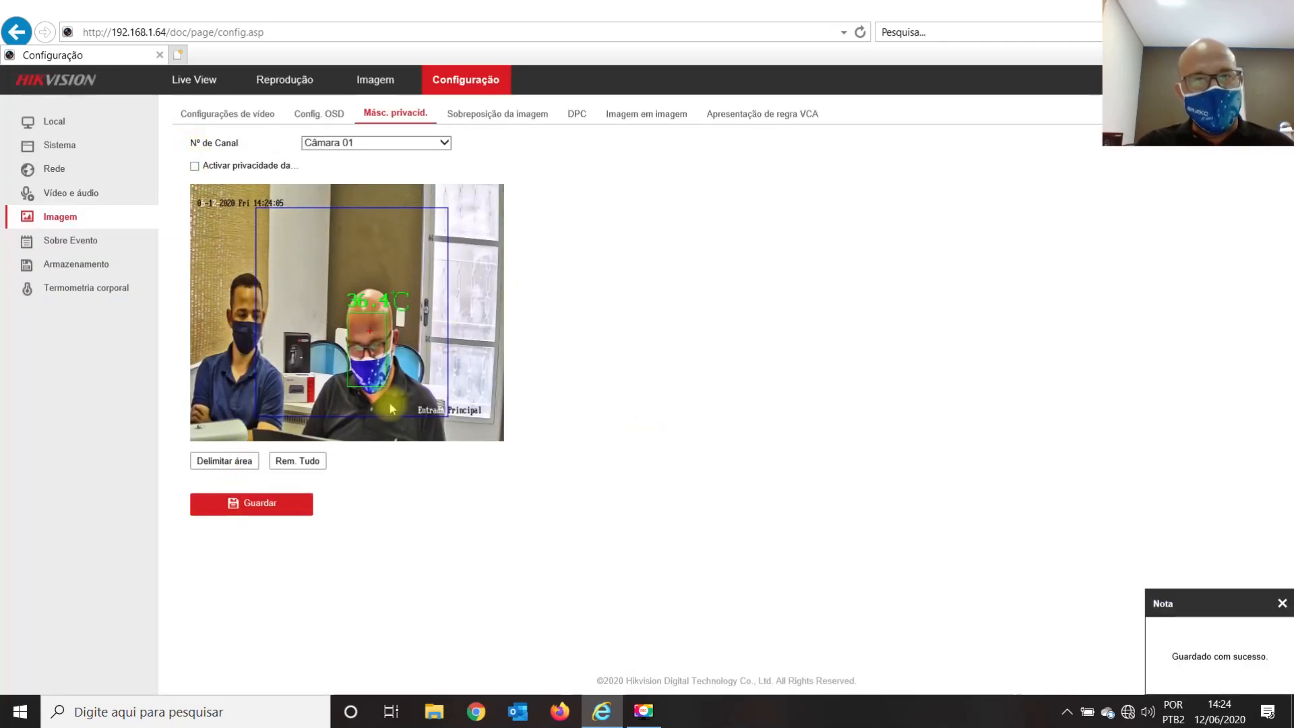
Step: Browse for a Câmara 01 overlay picture and cancel without loading one, then open picture-in-picture settings
{"action": "left_click", "coordinate": [545, 120]}
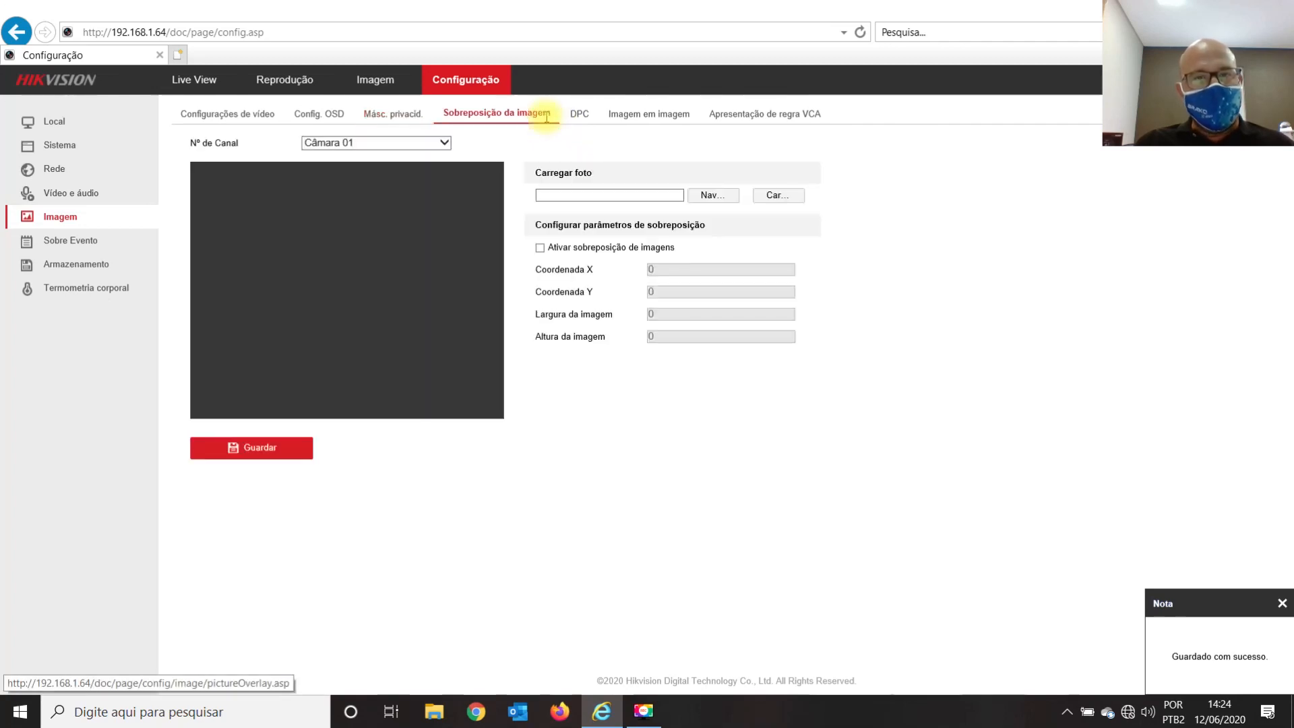
{"action": "left_click", "coordinate": [682, 198]}
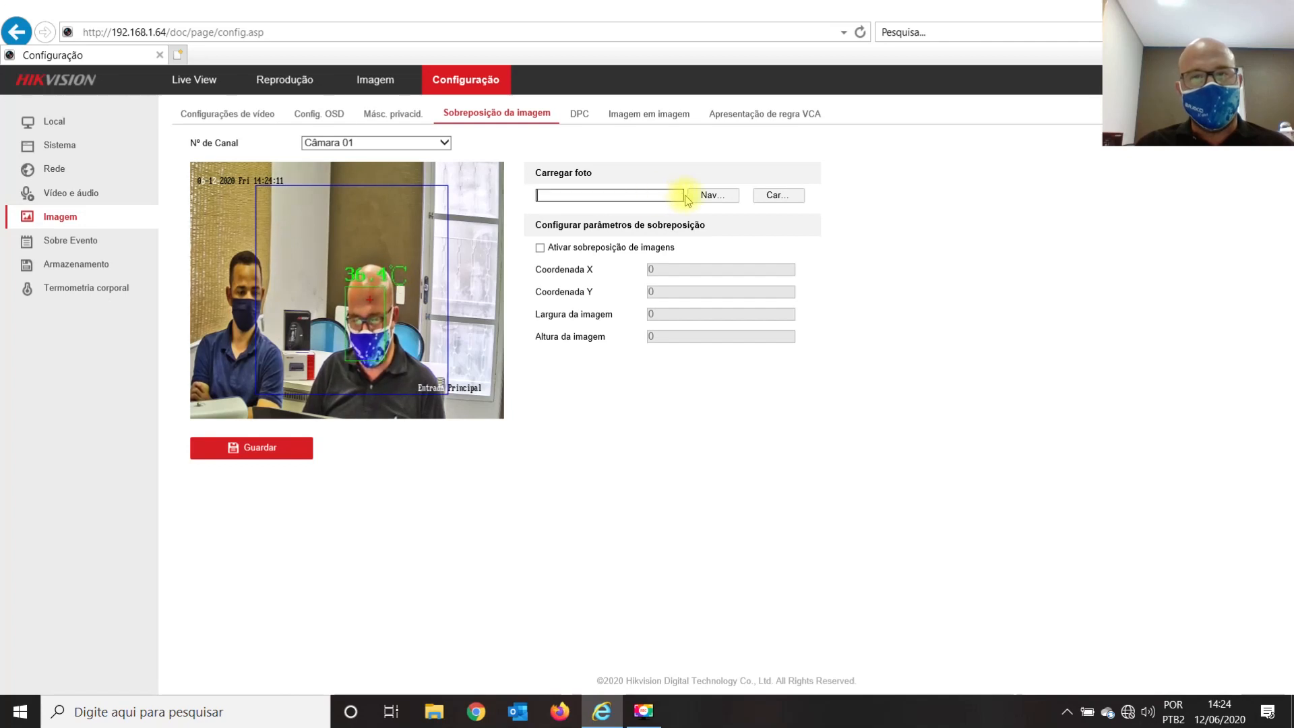
{"action": "left_click", "coordinate": [701, 197]}
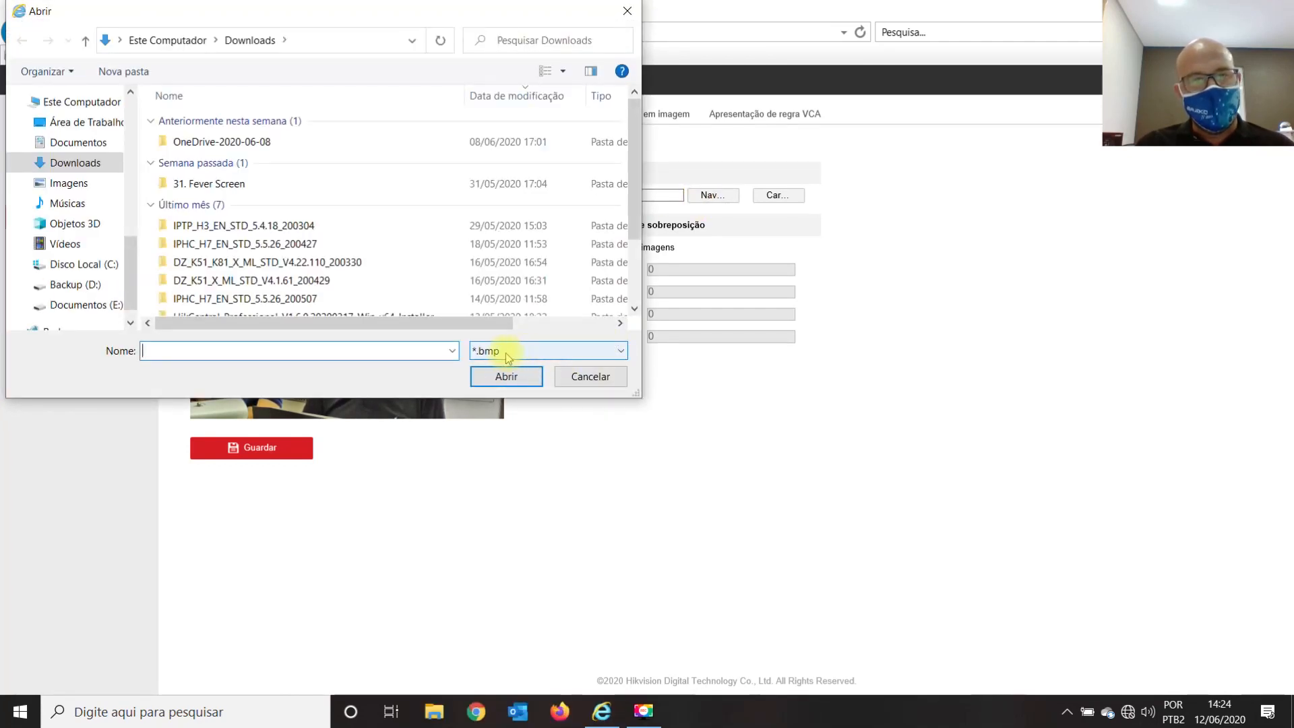
{"action": "left_click", "coordinate": [567, 377]}
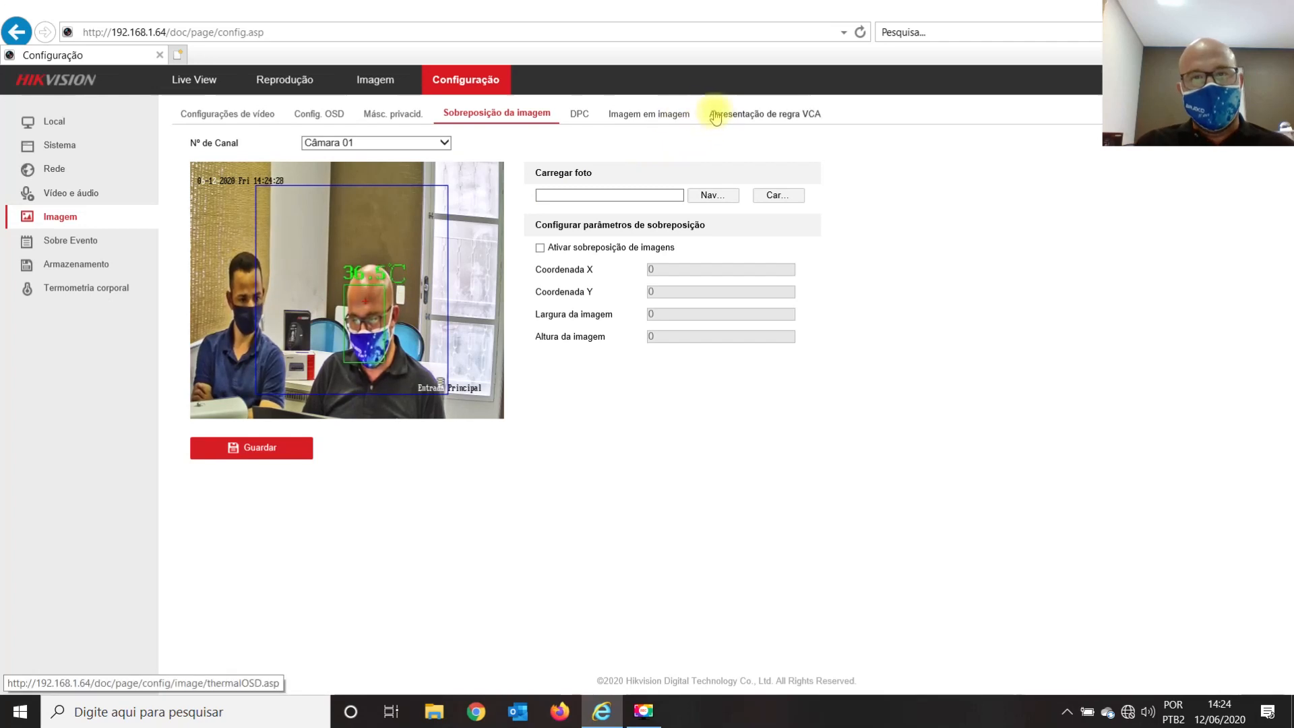
{"action": "left_click", "coordinate": [675, 113]}
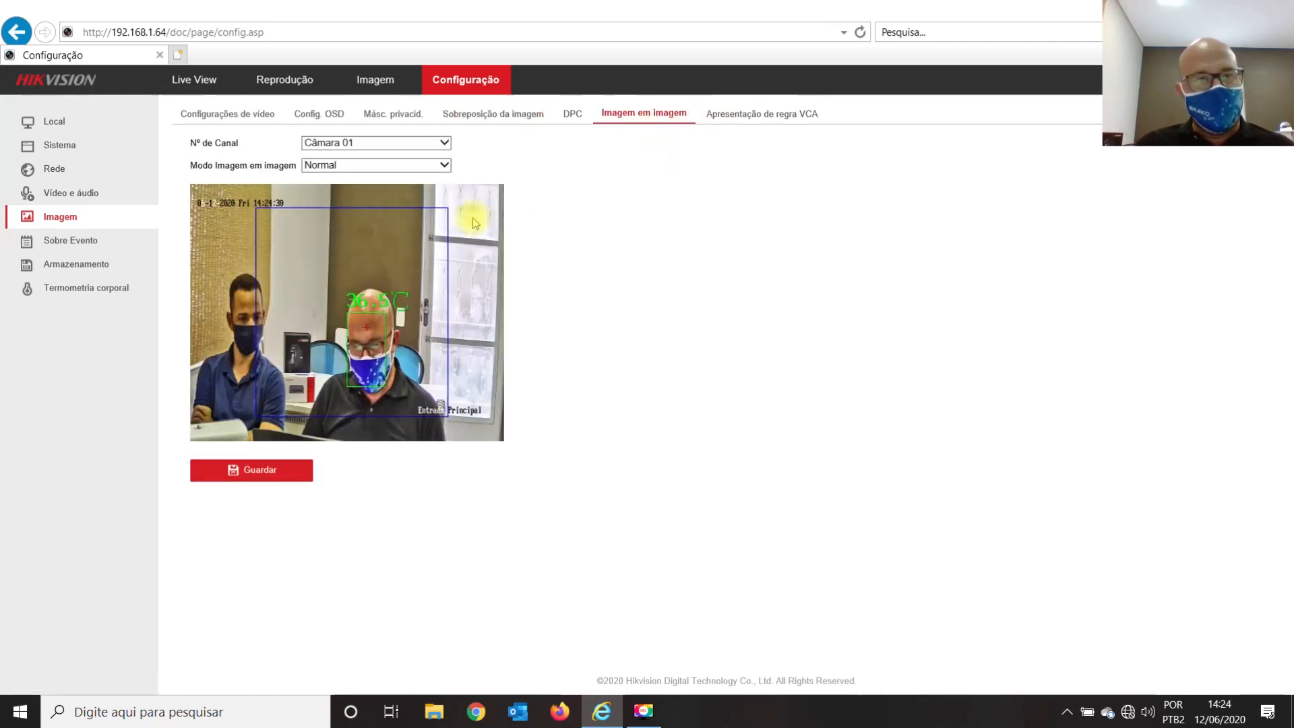
Step: Save picture-in-picture as Modo de sobreposição, revert to Normal and save, then open VCA rule display
{"action": "left_click", "coordinate": [444, 166]}
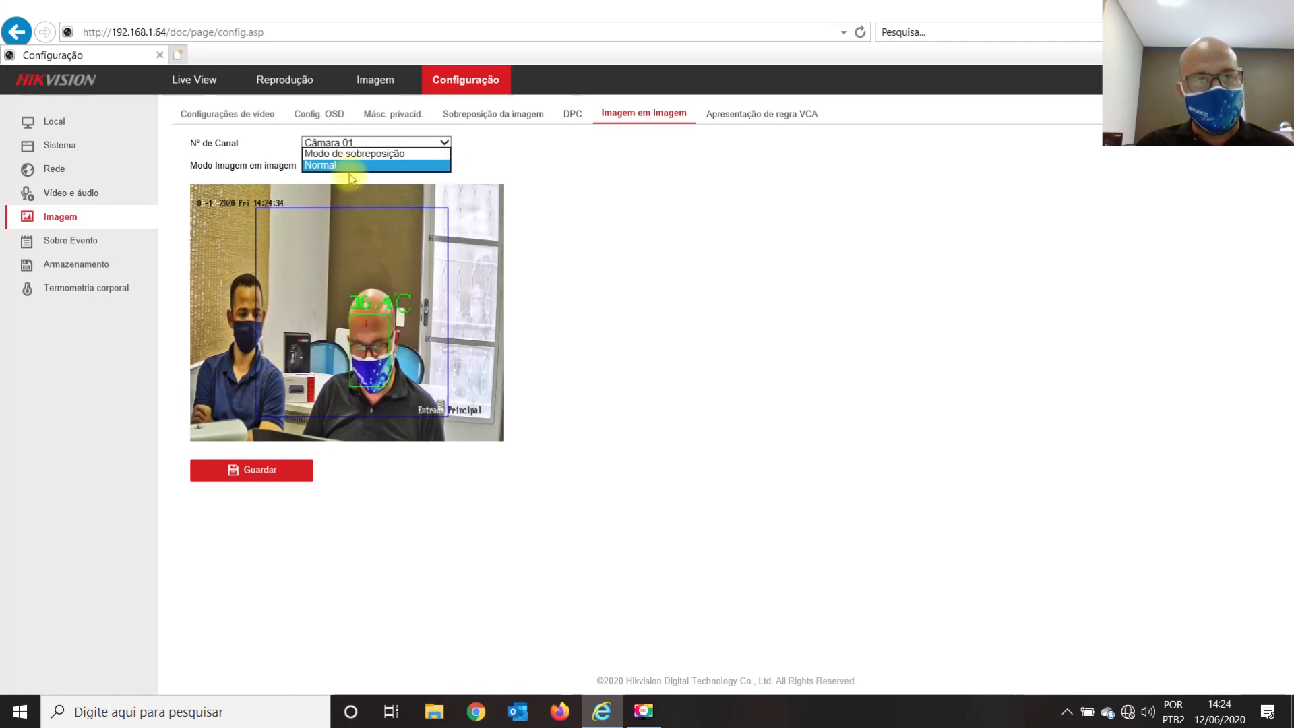
{"action": "left_click", "coordinate": [358, 153]}
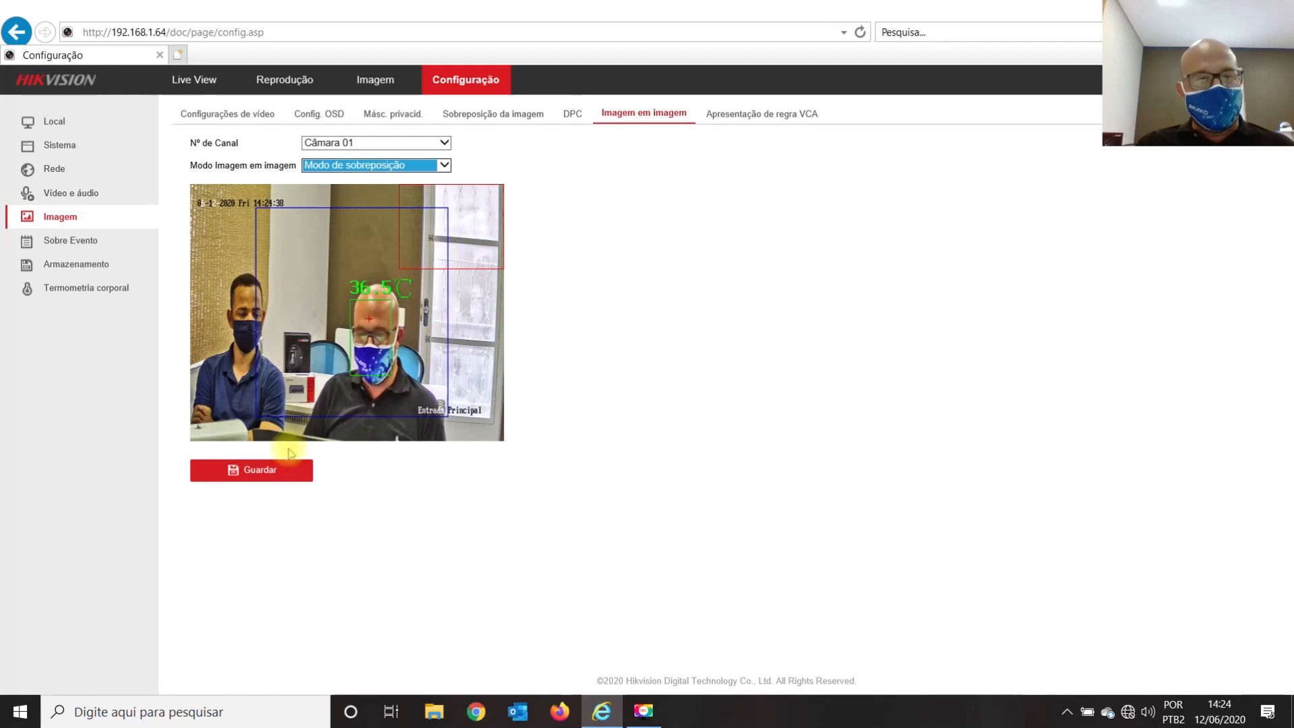
{"action": "left_click", "coordinate": [260, 471]}
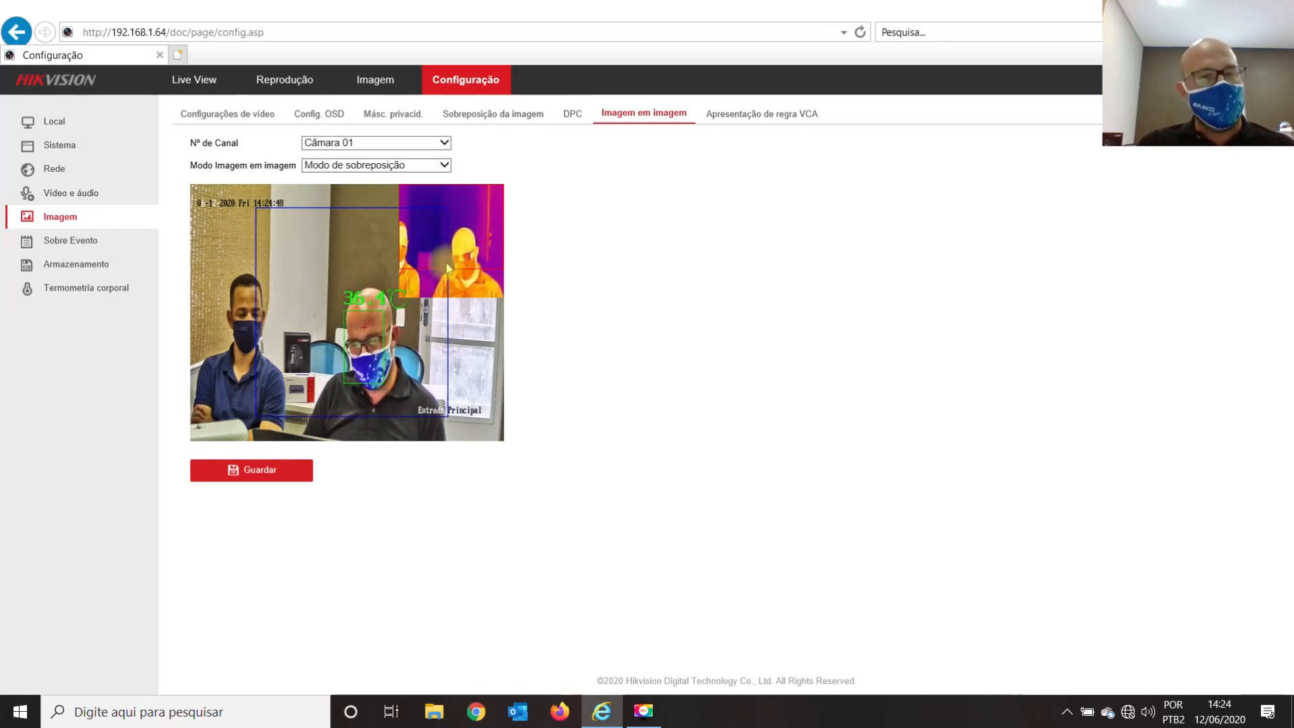
{"action": "left_click", "coordinate": [444, 165]}
{"action": "left_click", "coordinate": [442, 178]}
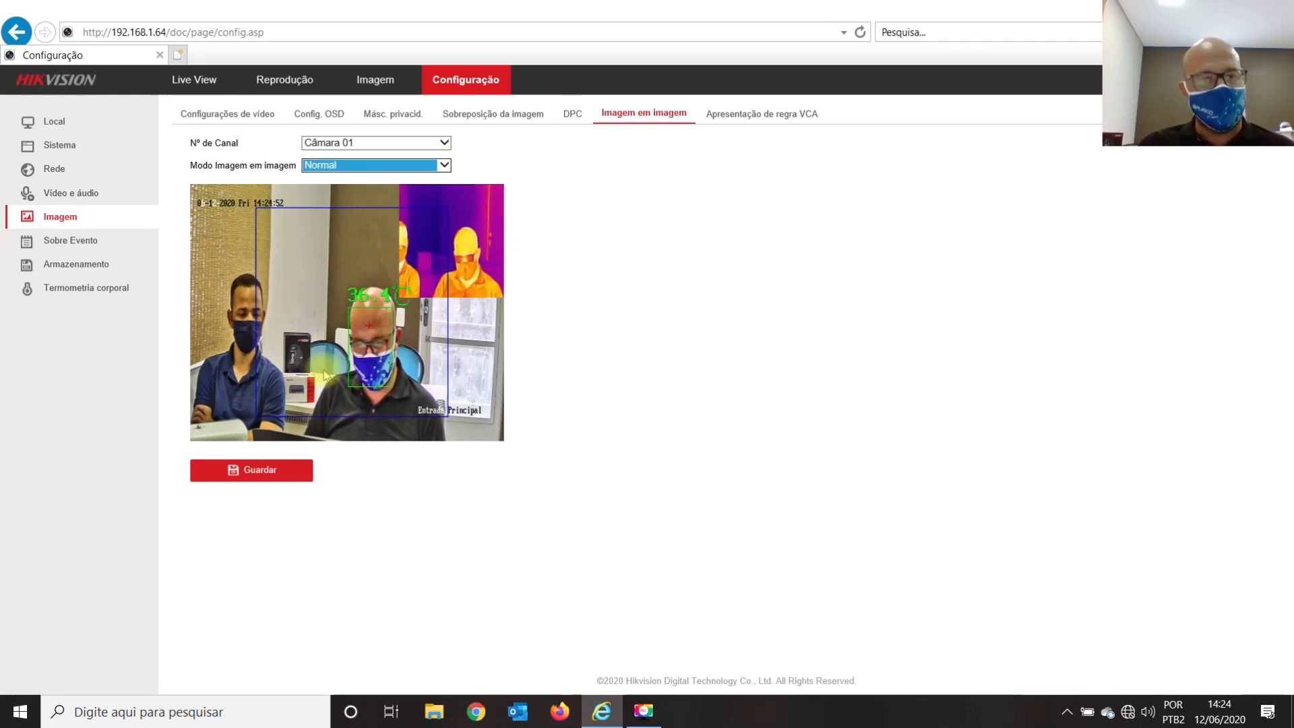
{"action": "left_click", "coordinate": [261, 470]}
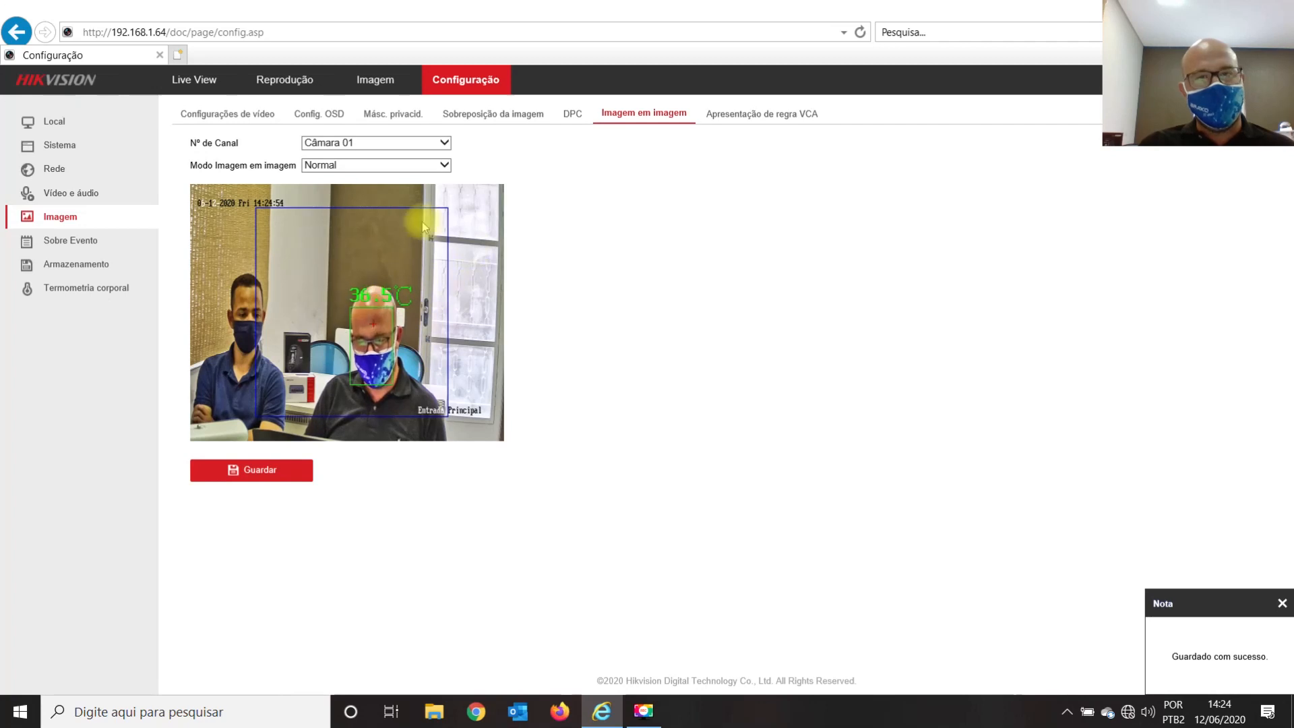
{"action": "left_click", "coordinate": [755, 116]}
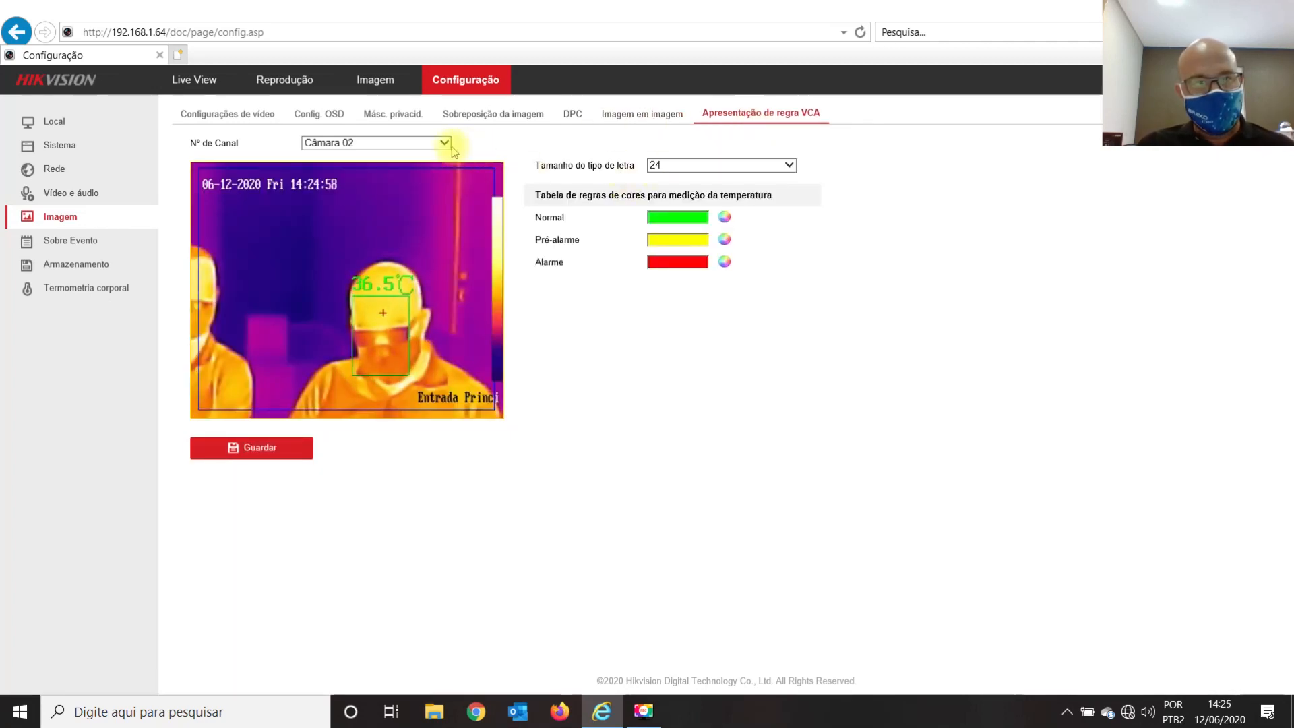
{"action": "left_click", "coordinate": [445, 143]}
Step: Switch the VCA rule display from Câmara 01 (unsupported) to the thermal Câmara 02
{"action": "left_click", "coordinate": [405, 134]}
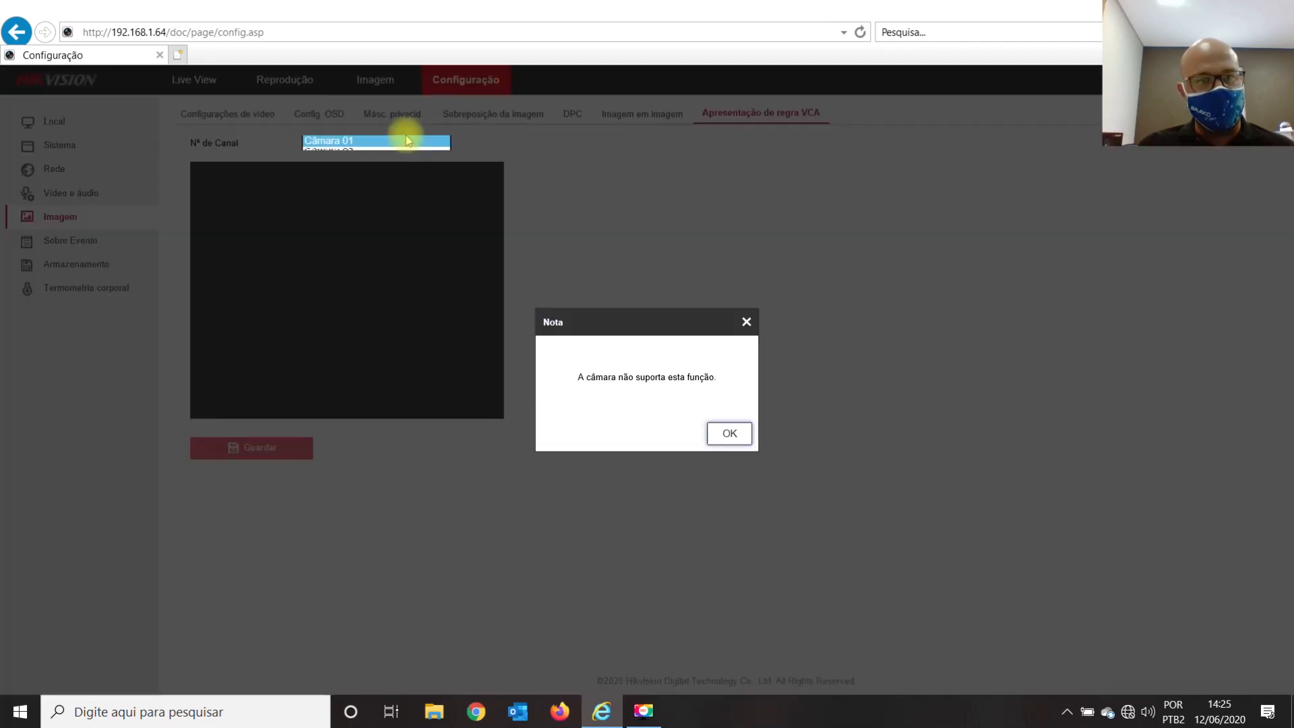
{"action": "left_click", "coordinate": [714, 437]}
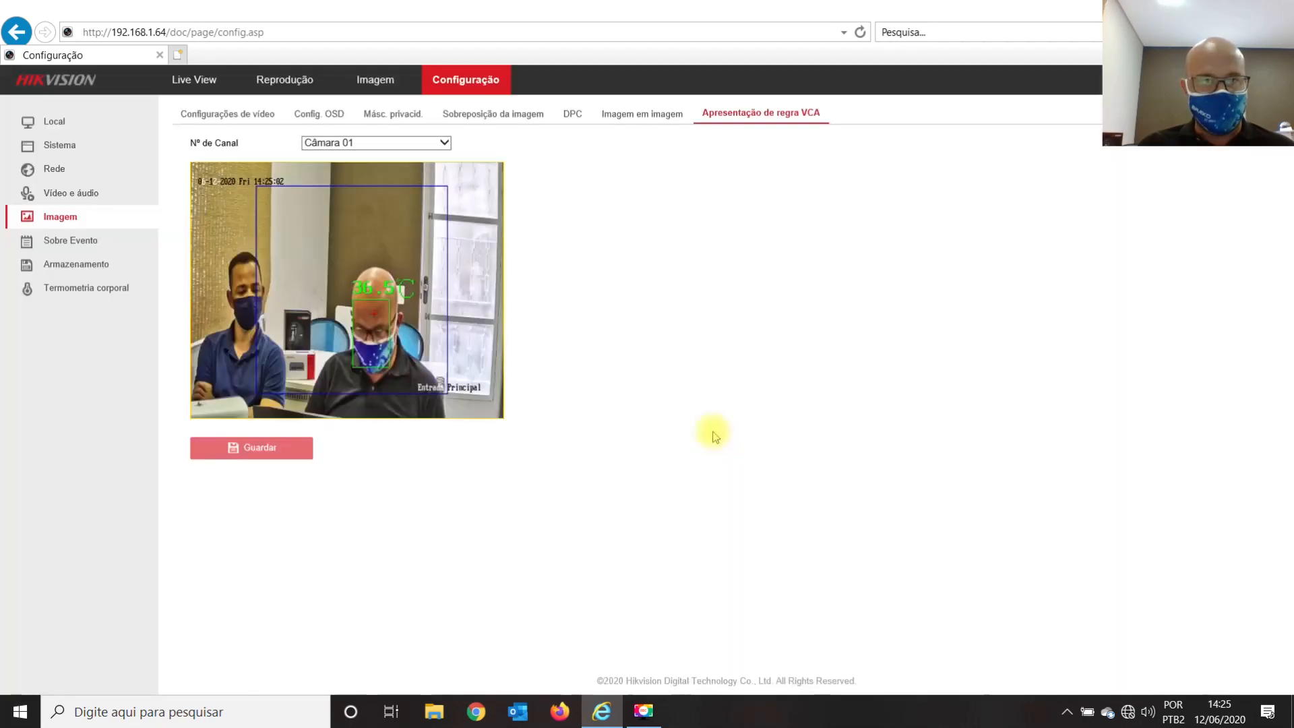
{"action": "left_click", "coordinate": [445, 143]}
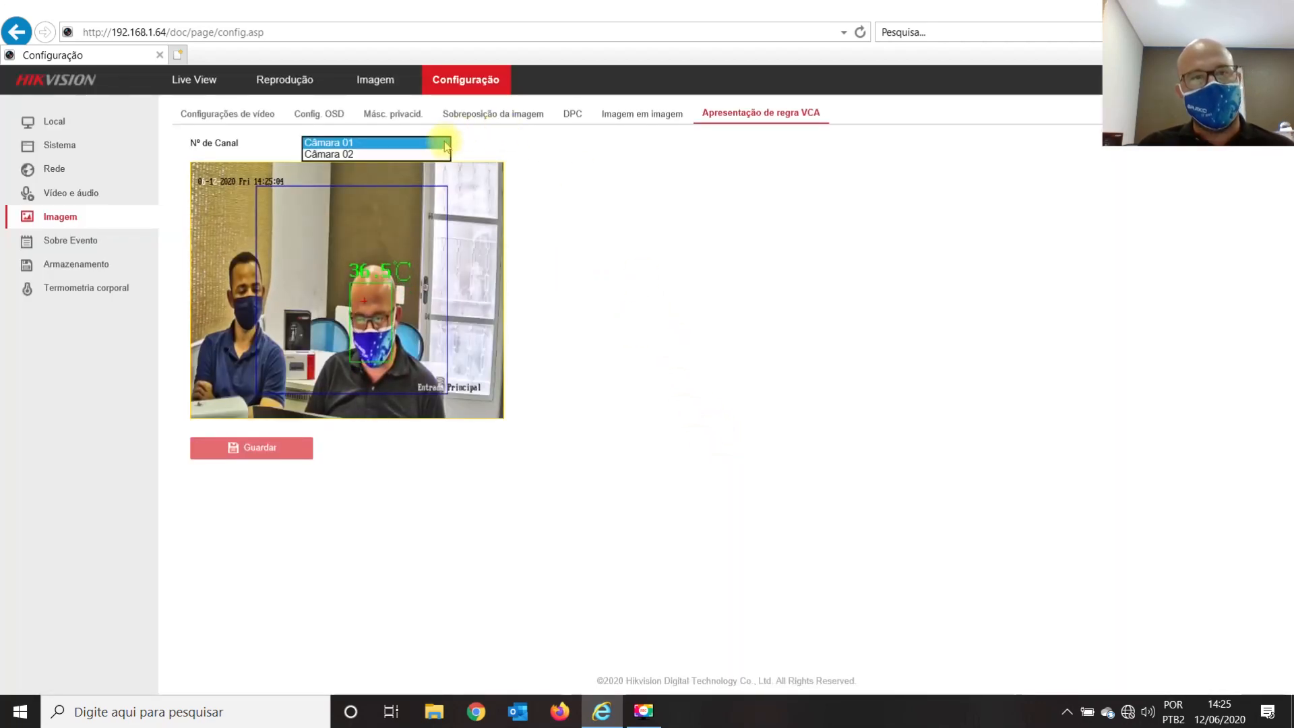
{"action": "left_click", "coordinate": [414, 155]}
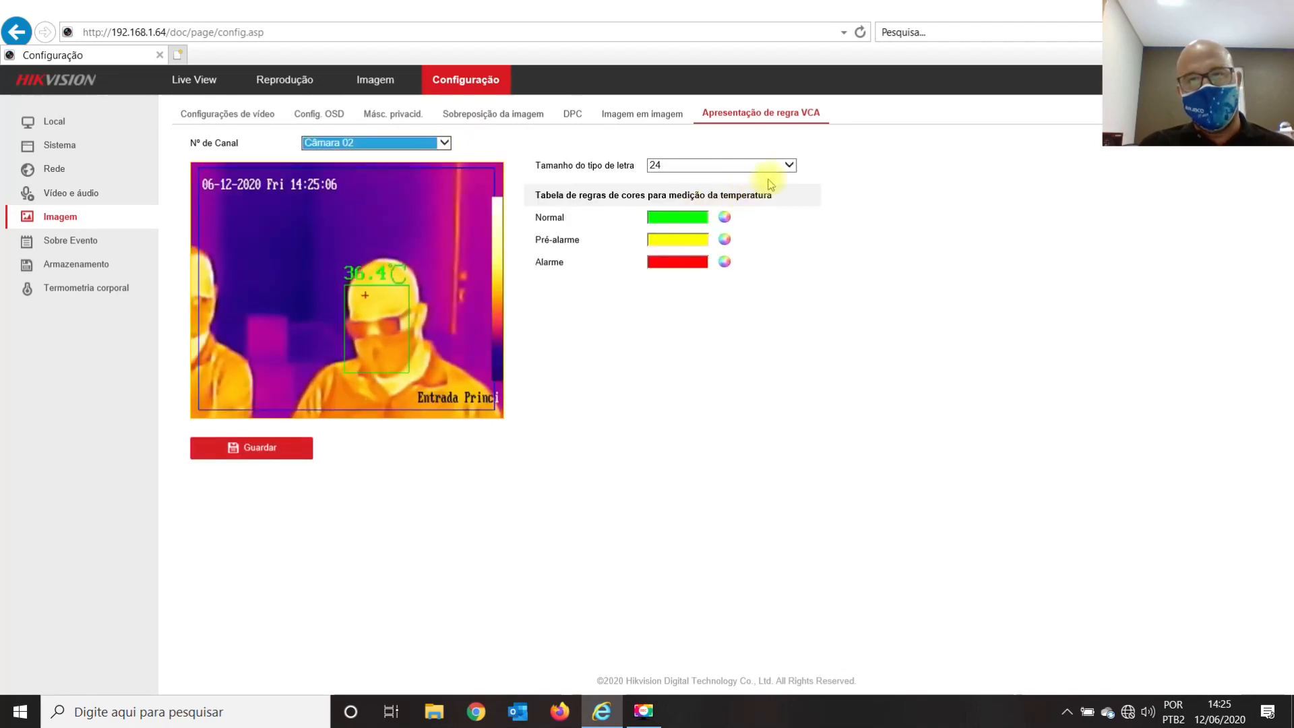
Step: Set Câmara 02's rule font size to 12 and Pré-alarme colour to green, and save
{"action": "left_click", "coordinate": [787, 165]}
{"action": "left_click", "coordinate": [698, 130]}
{"action": "left_click", "coordinate": [722, 240]}
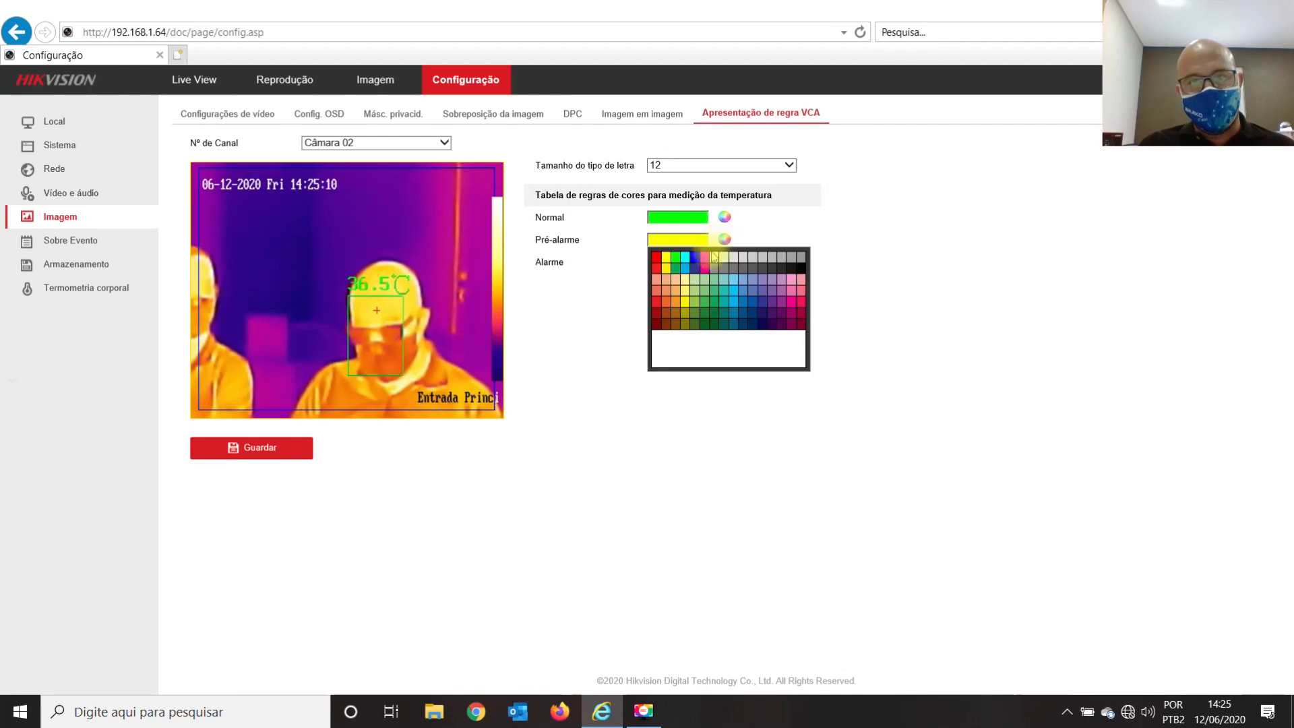
{"action": "left_click", "coordinate": [677, 269]}
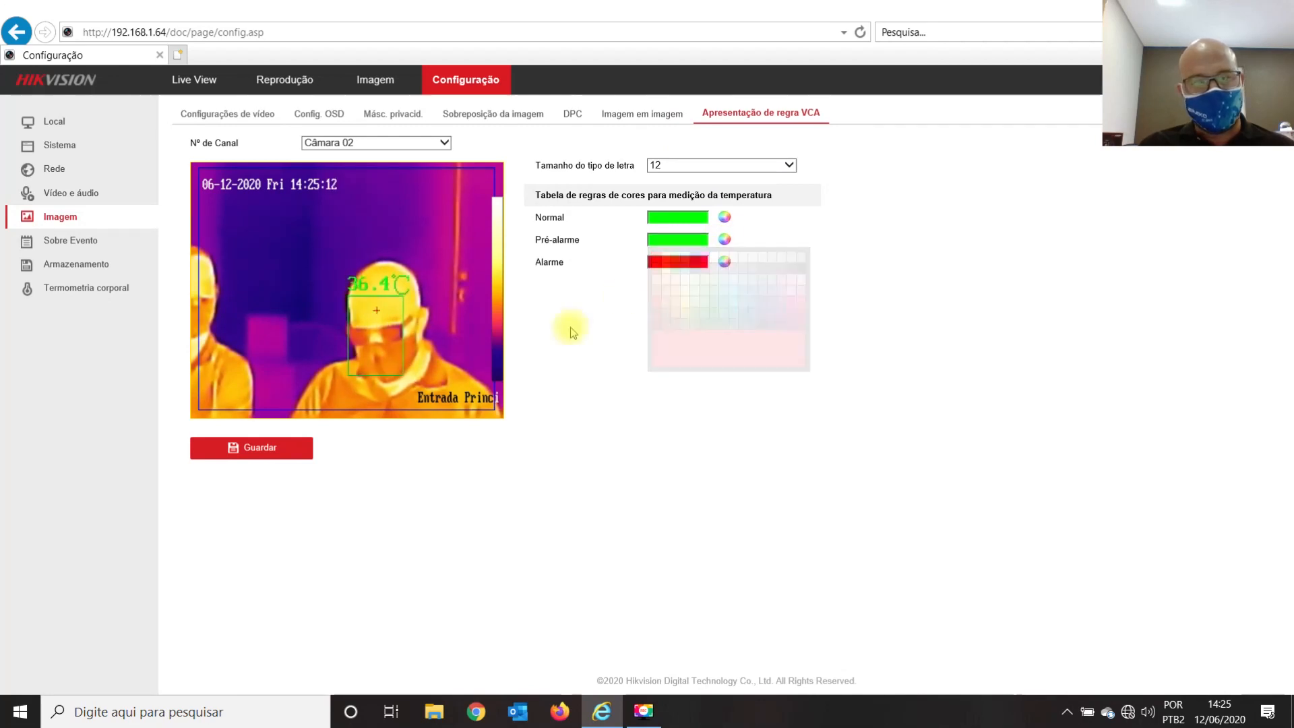
{"action": "left_click", "coordinate": [273, 449]}
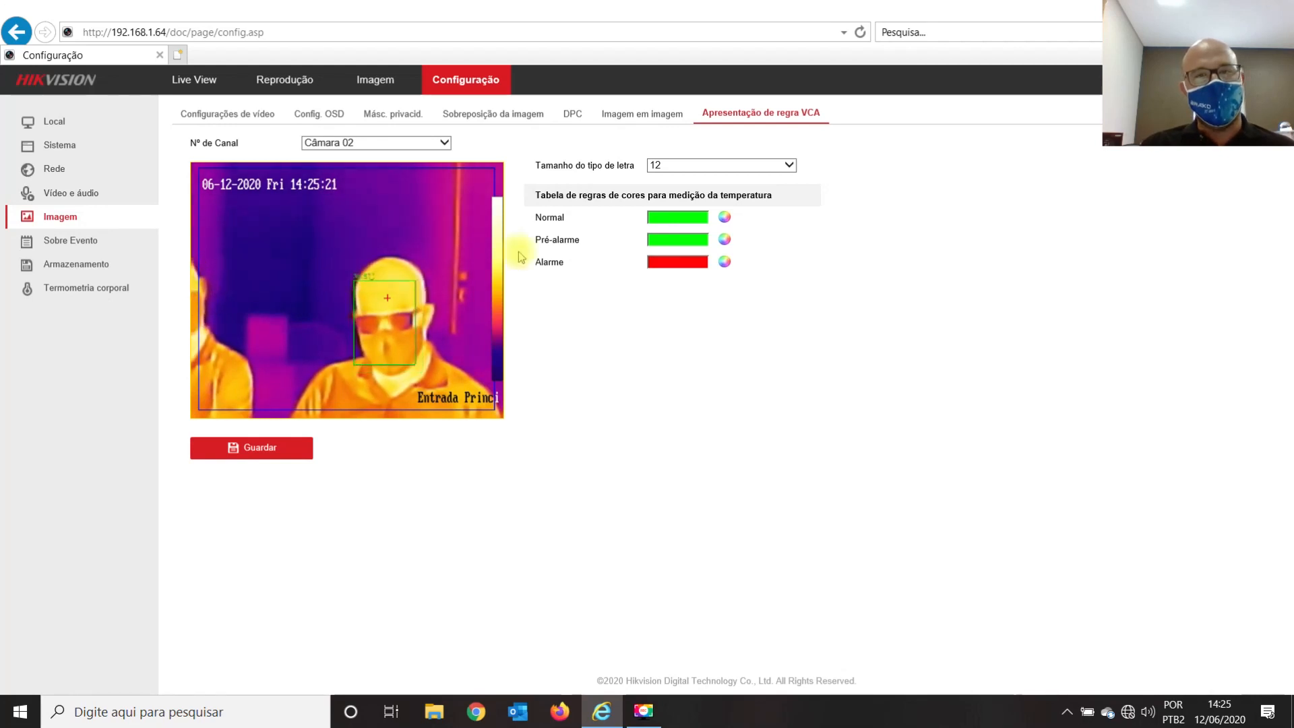
Step: Change Câmara 02's rule display to font size 24 with a yellow Pré-alarme colour, and save
{"action": "left_click", "coordinate": [790, 166]}
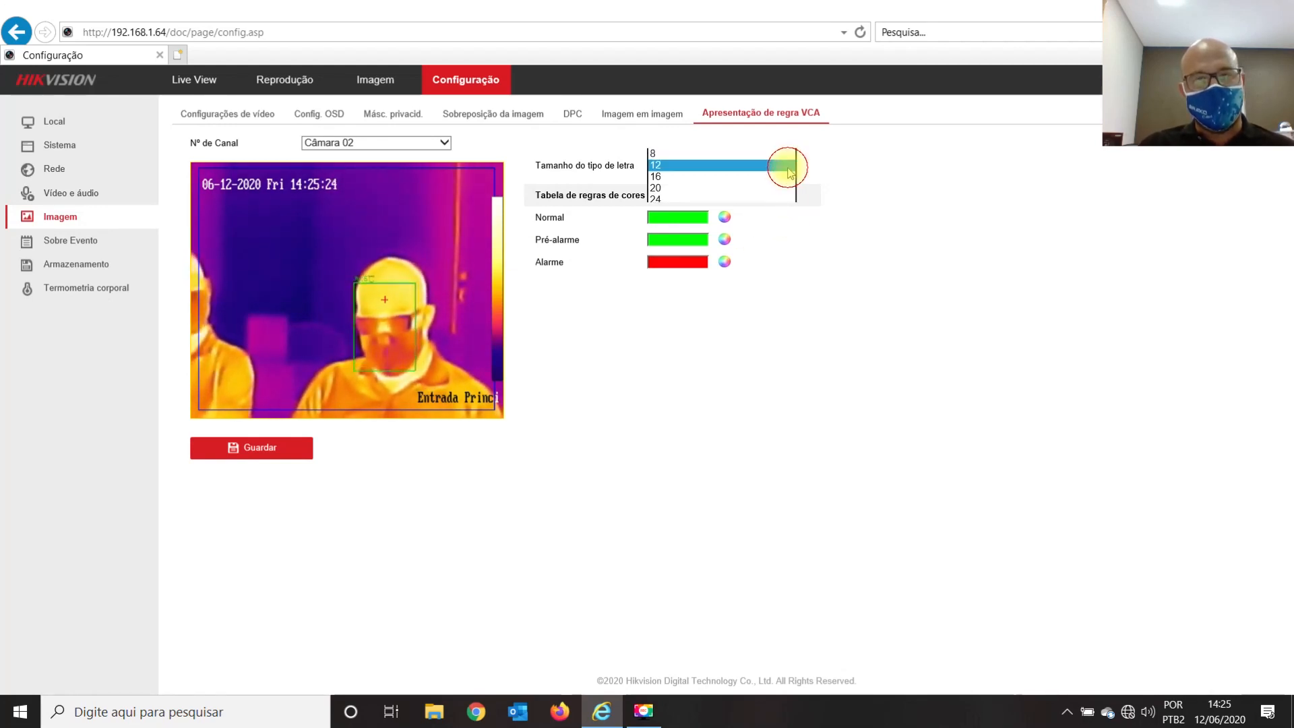
{"action": "left_click", "coordinate": [685, 201]}
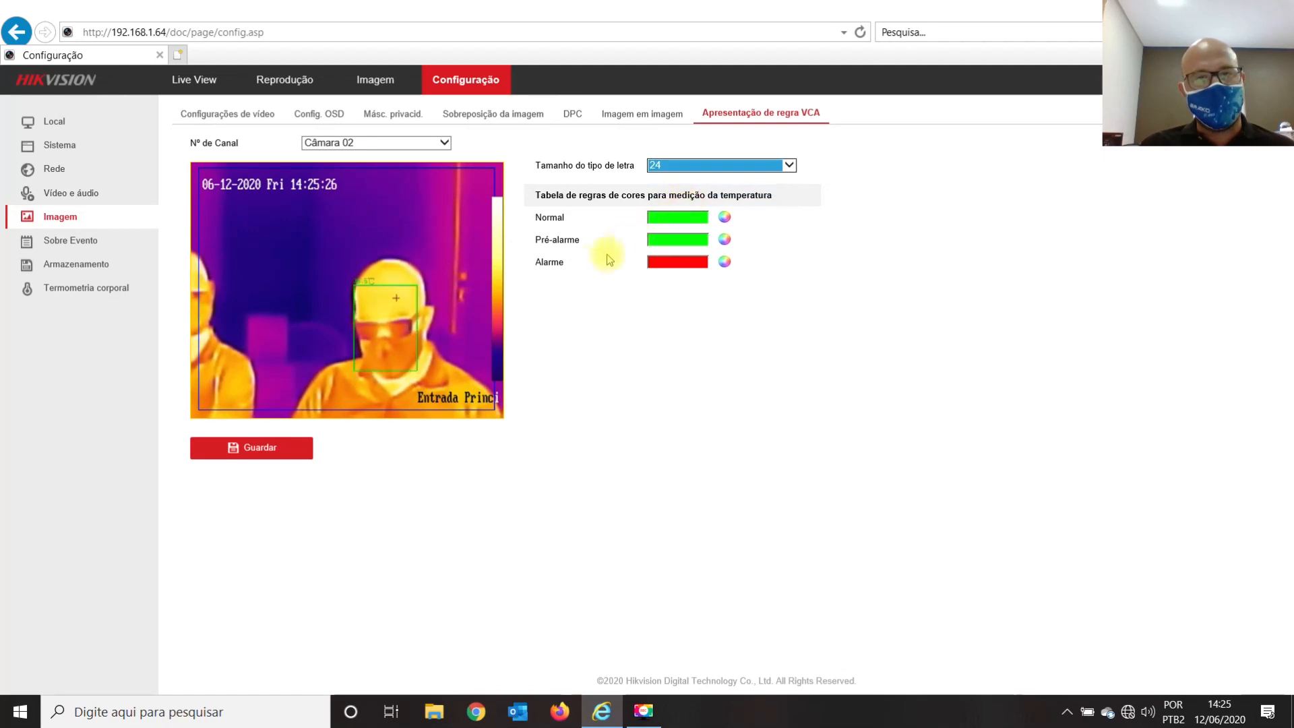
{"action": "right_click", "coordinate": [549, 219]}
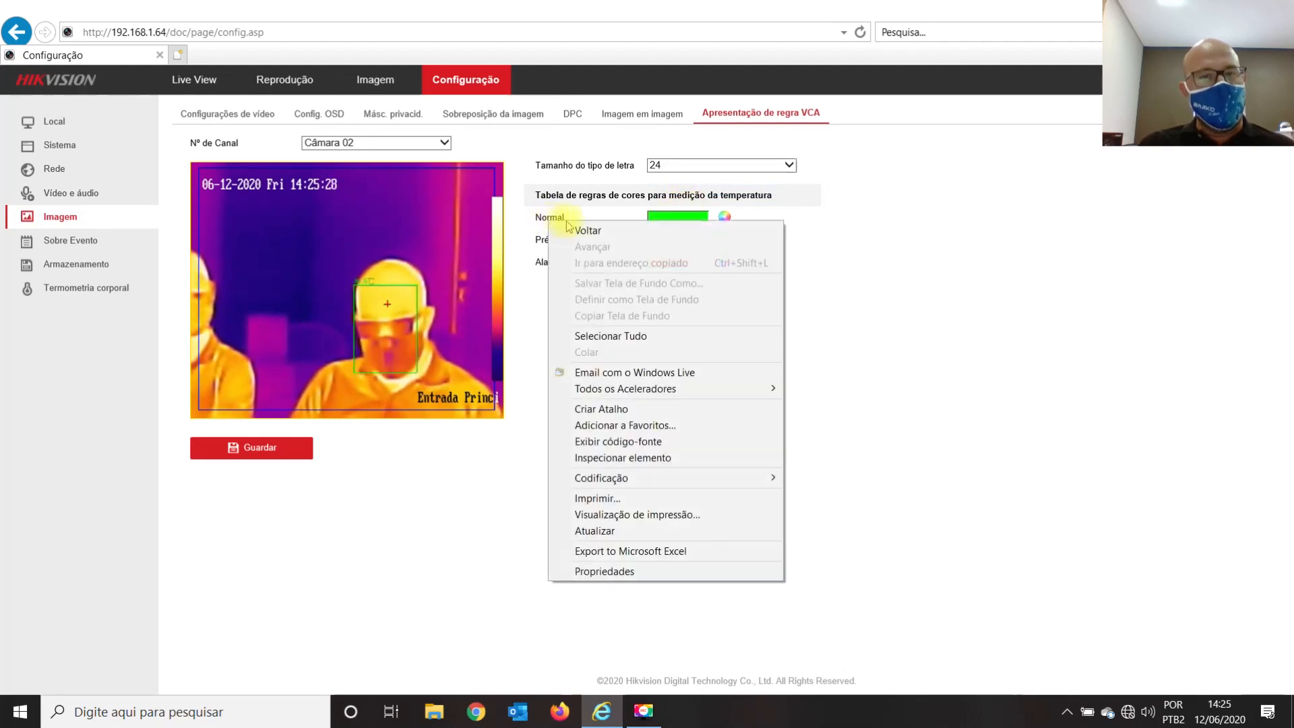
{"action": "left_click", "coordinate": [570, 221]}
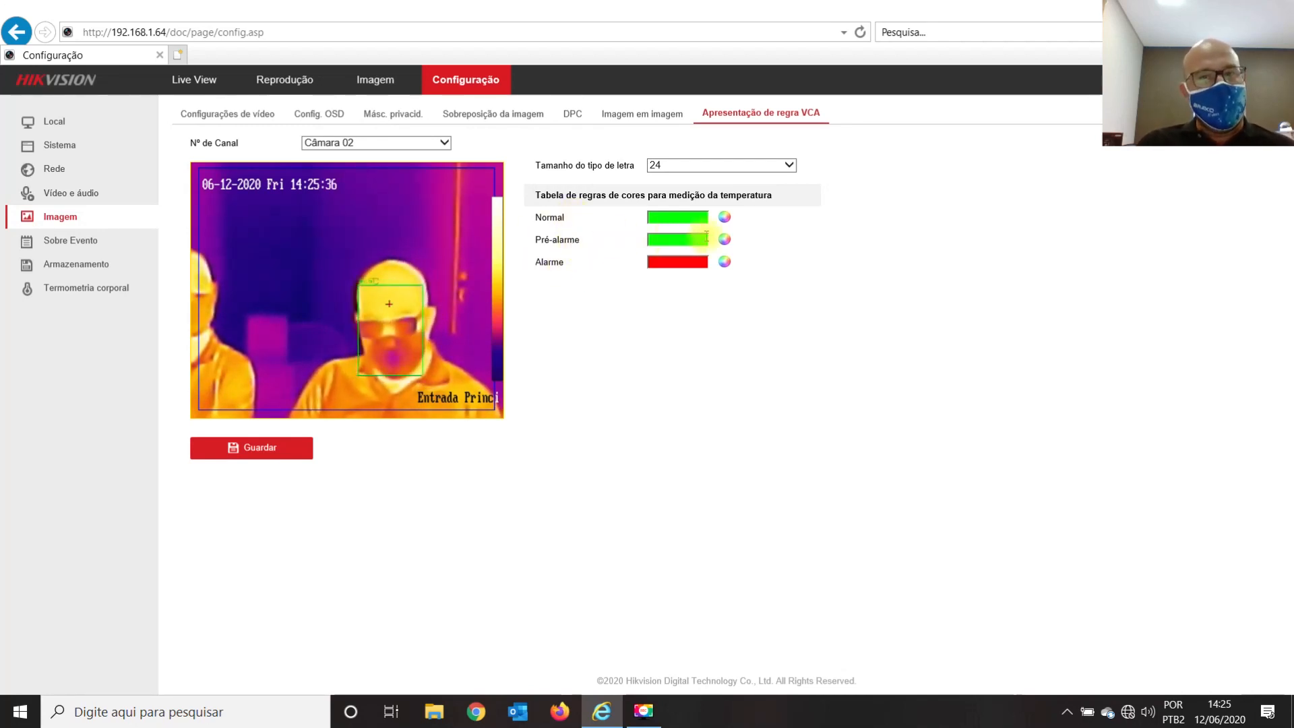
{"action": "left_click", "coordinate": [725, 241]}
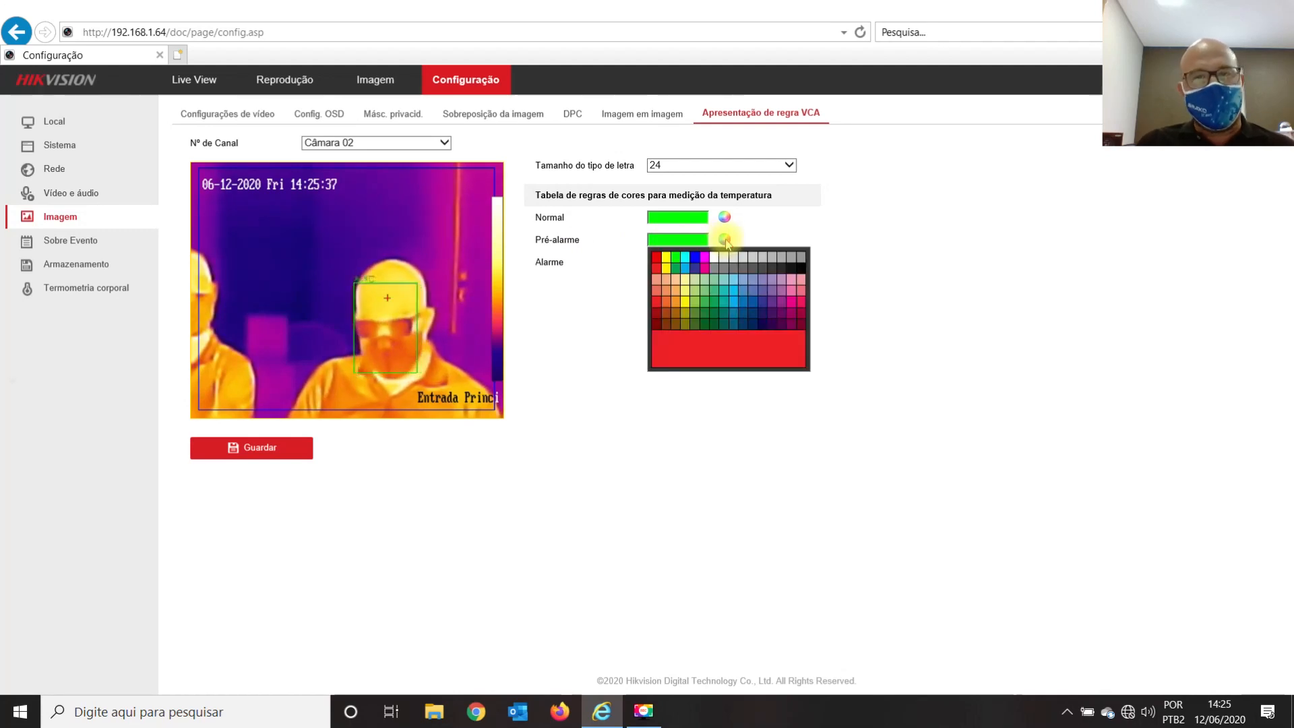
{"action": "left_click", "coordinate": [670, 259]}
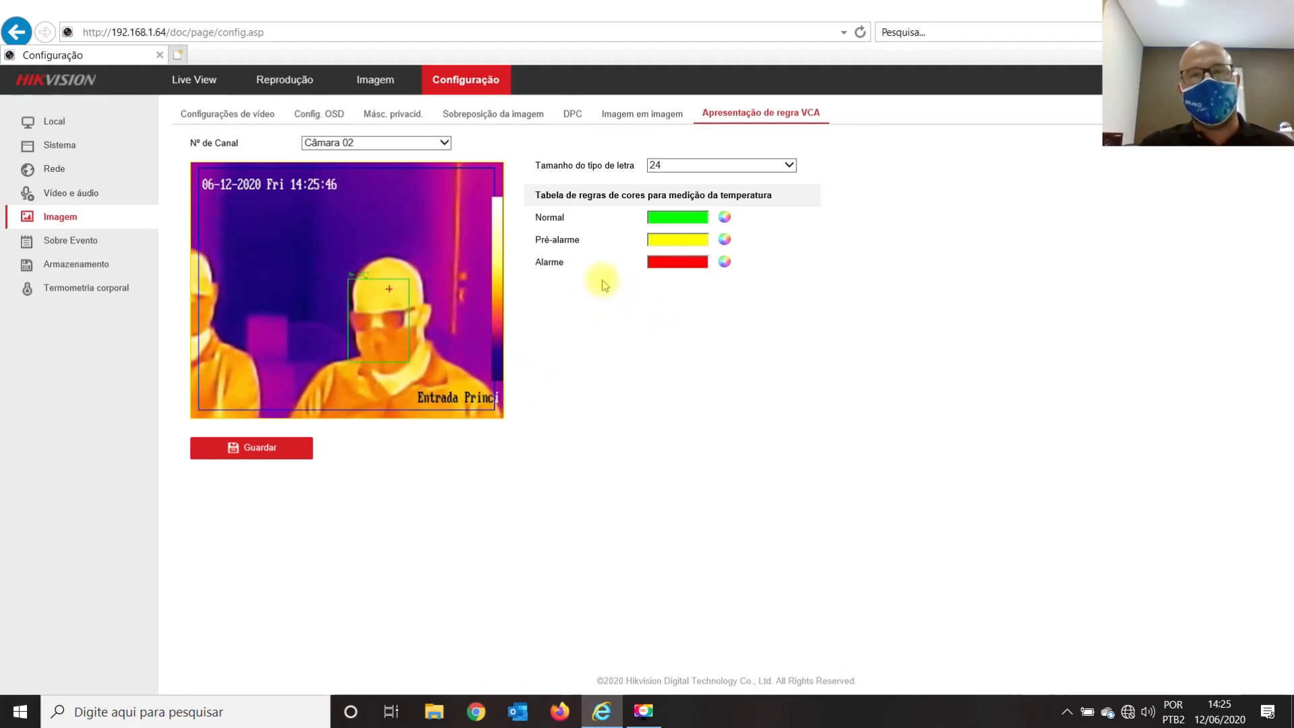
{"action": "left_click", "coordinate": [284, 449]}
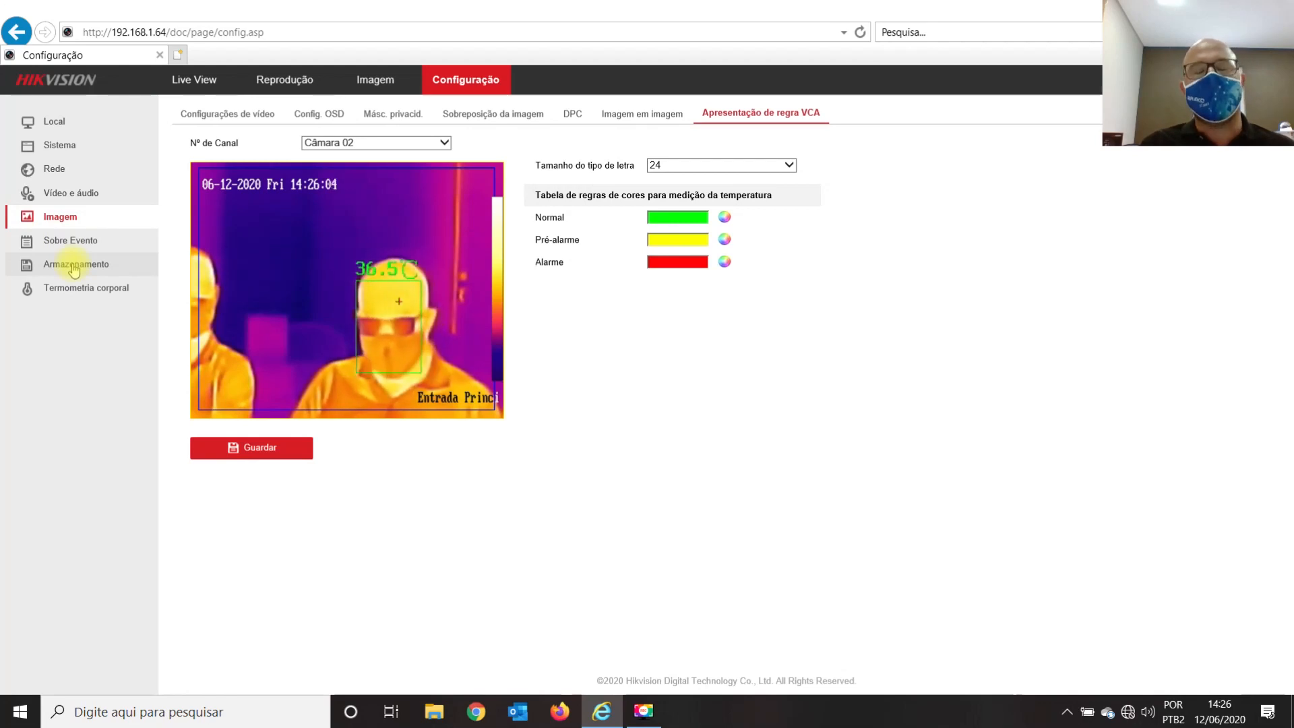
Step: Open Config. básicas and toggle colour temperature, stream temperature info and original-data capture off and on
{"action": "left_click", "coordinate": [92, 295]}
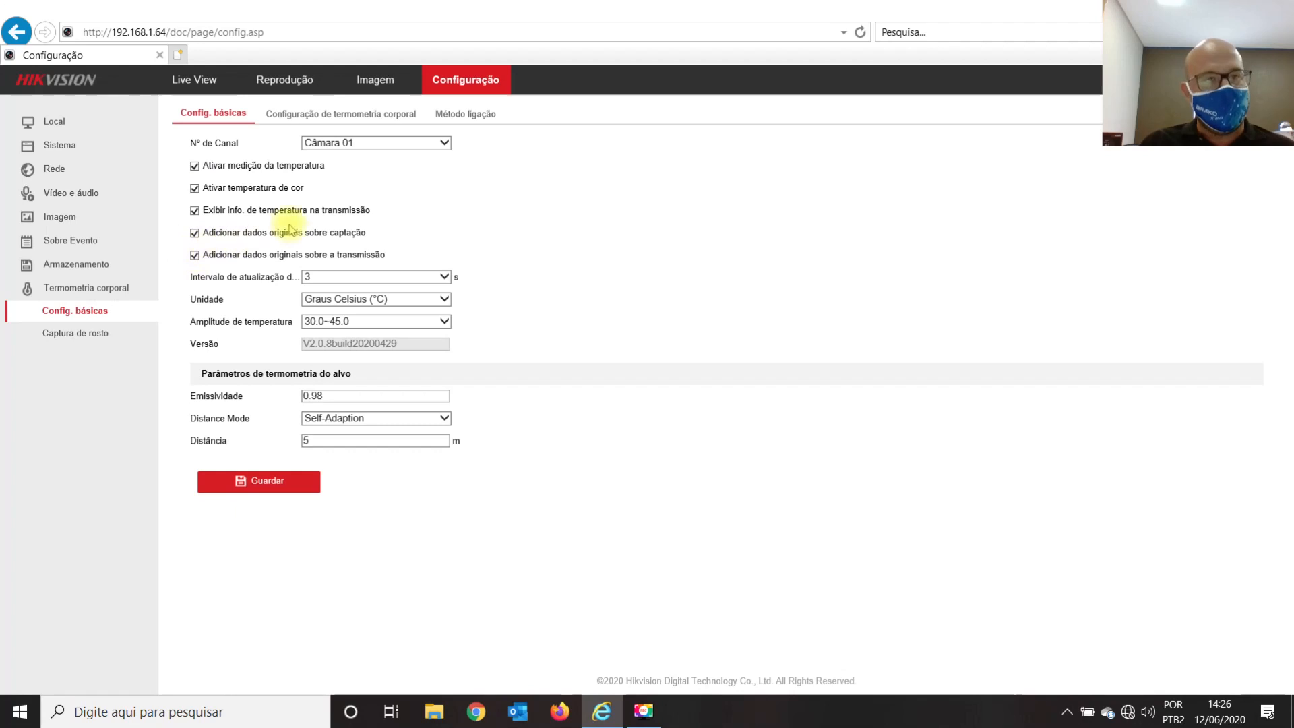
{"action": "left_click", "coordinate": [215, 192]}
{"action": "left_click", "coordinate": [218, 194]}
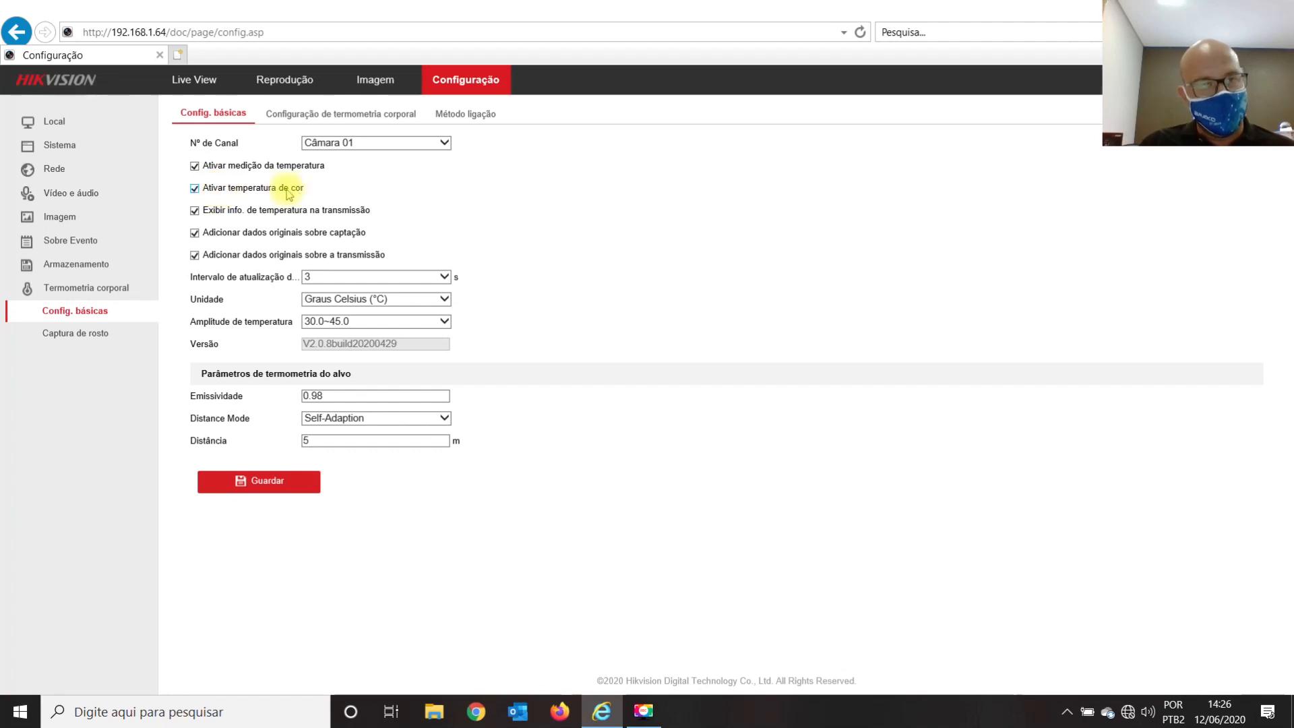
{"action": "left_click", "coordinate": [250, 217]}
{"action": "left_click", "coordinate": [250, 217]}
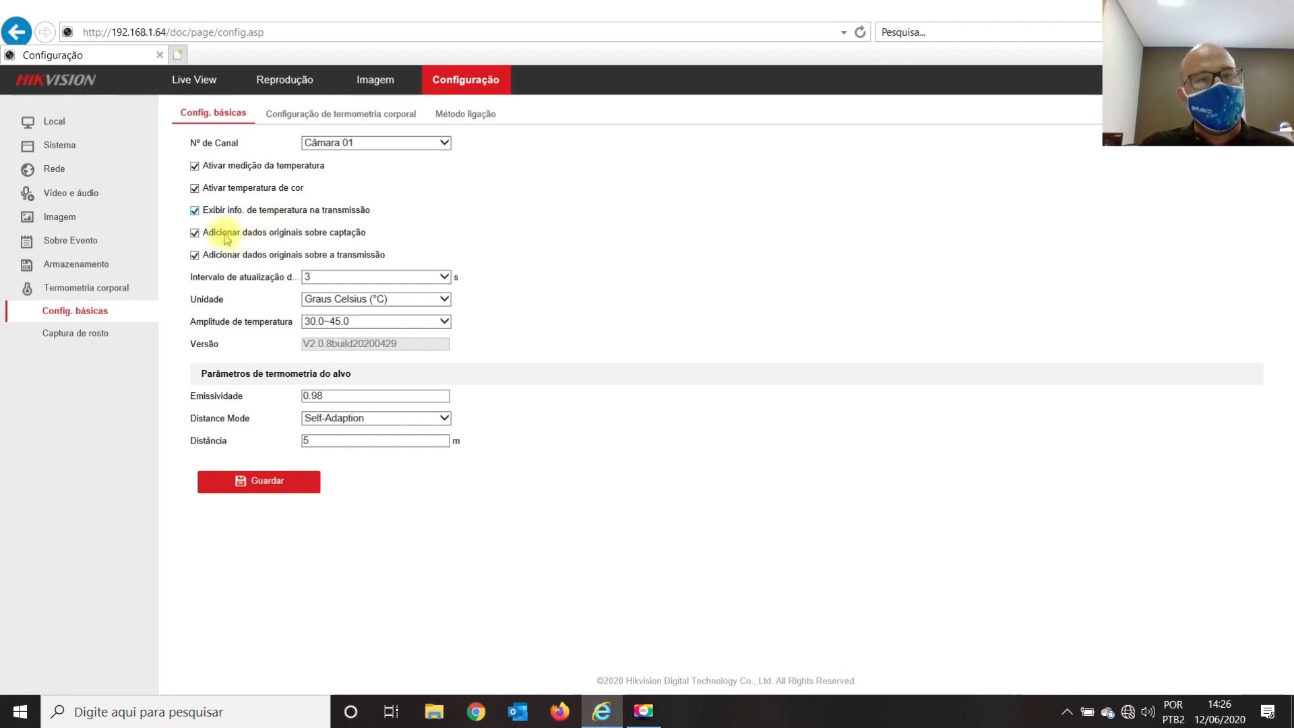
{"action": "double_click", "coordinate": [224, 235]}
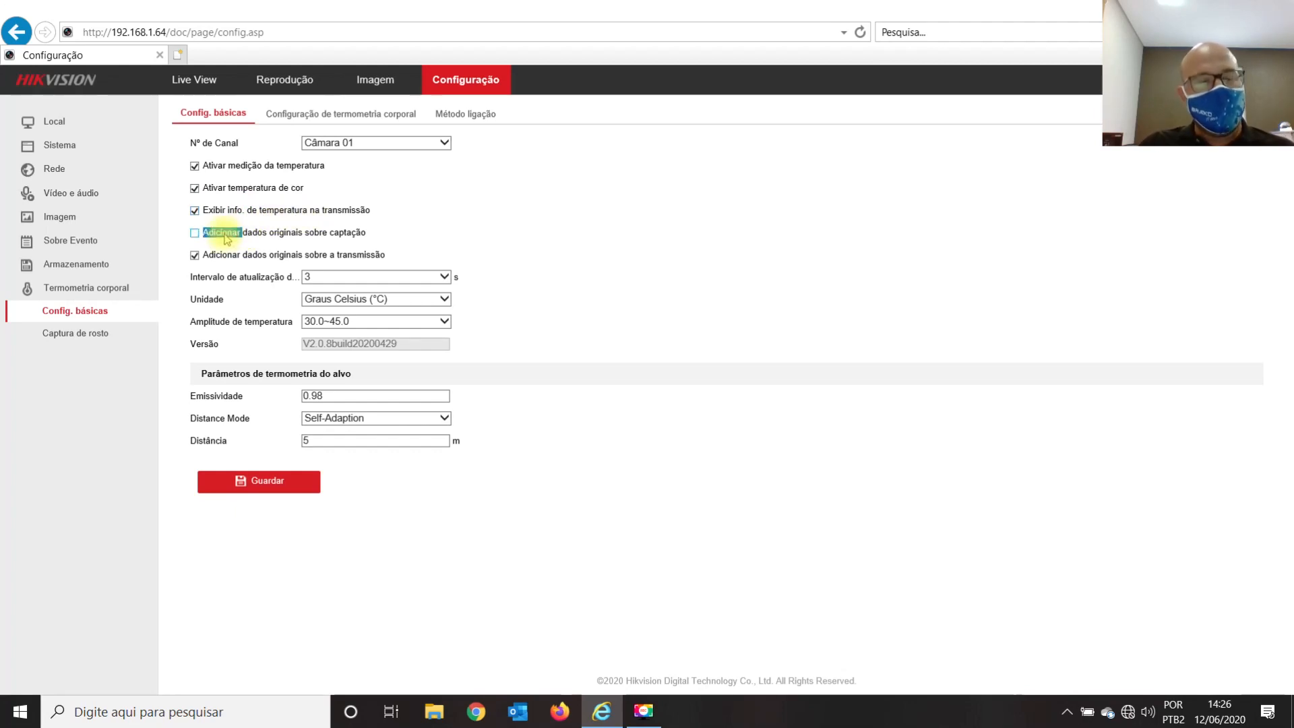
{"action": "left_click", "coordinate": [194, 233]}
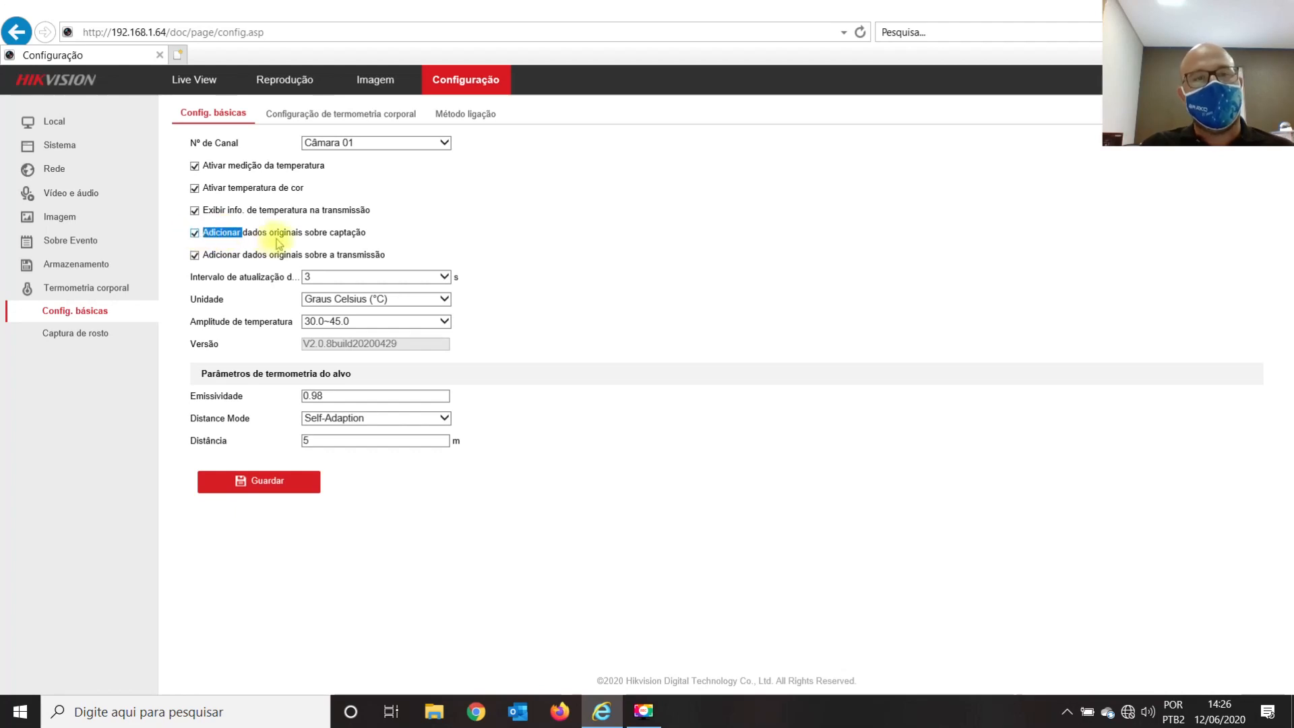
{"action": "left_click", "coordinate": [361, 235]}
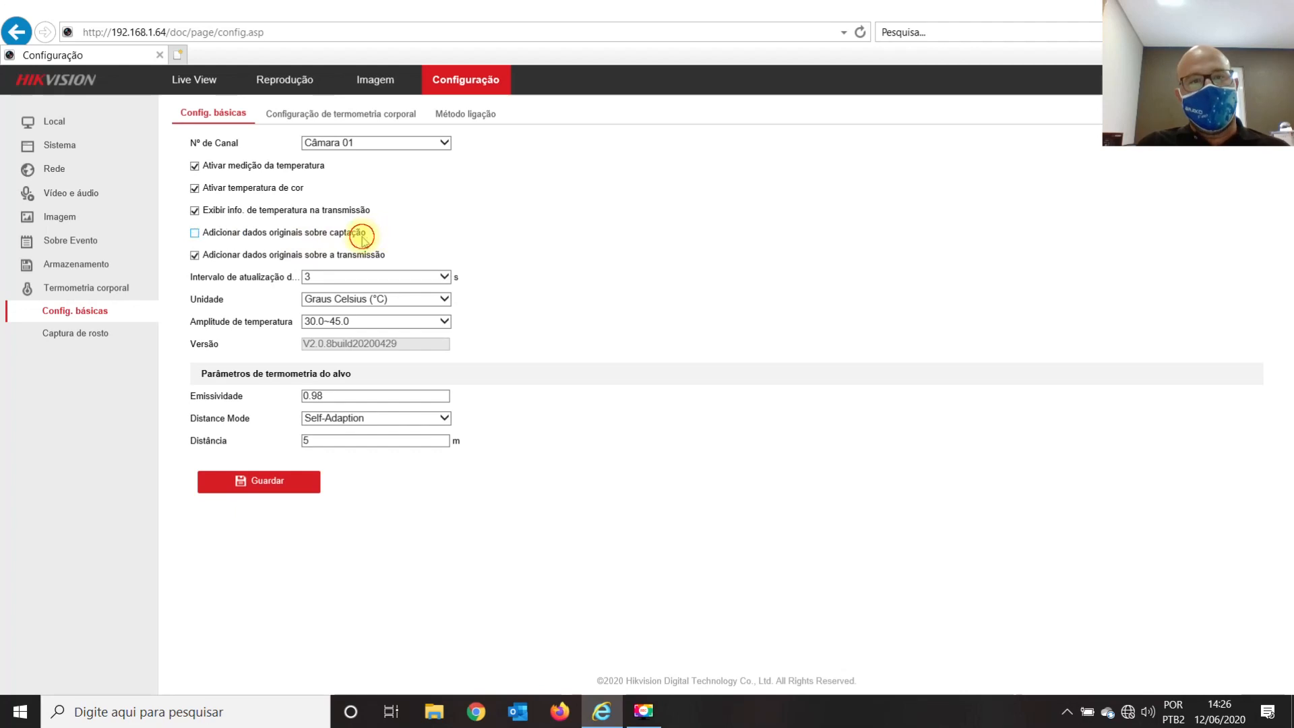
{"action": "left_click", "coordinate": [362, 239]}
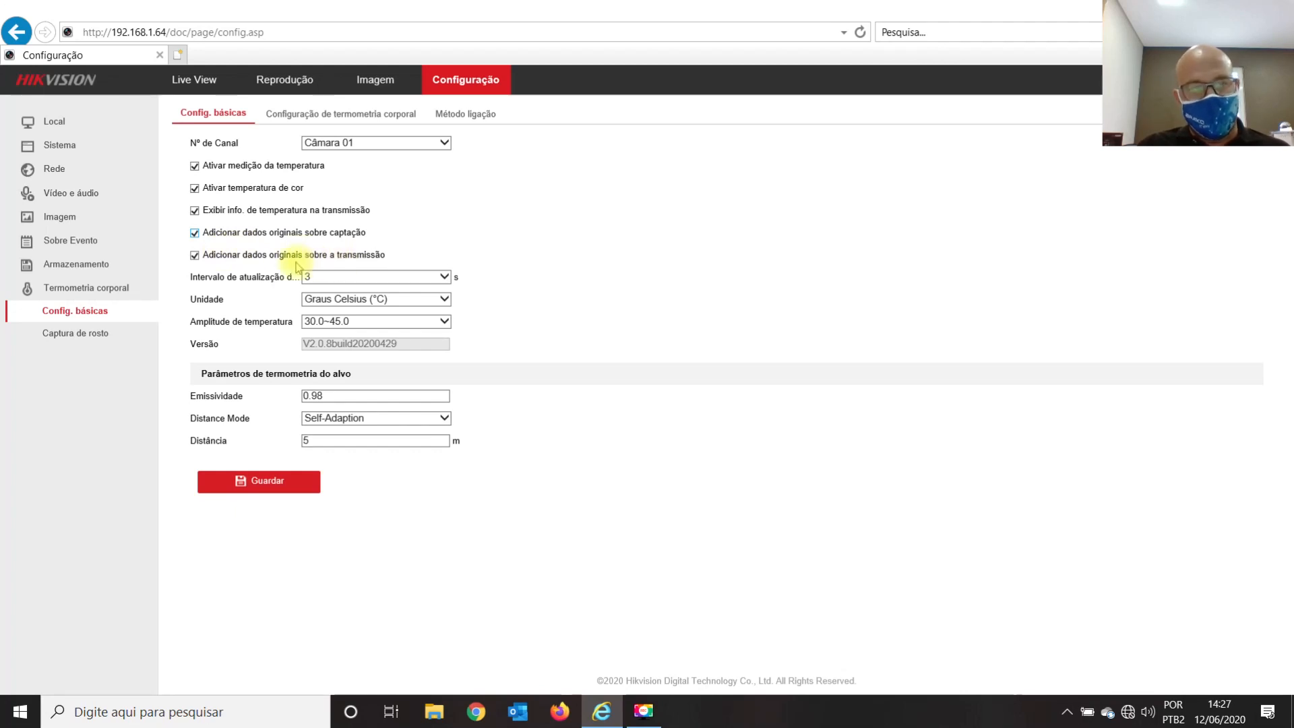
{"action": "left_click", "coordinate": [425, 279]}
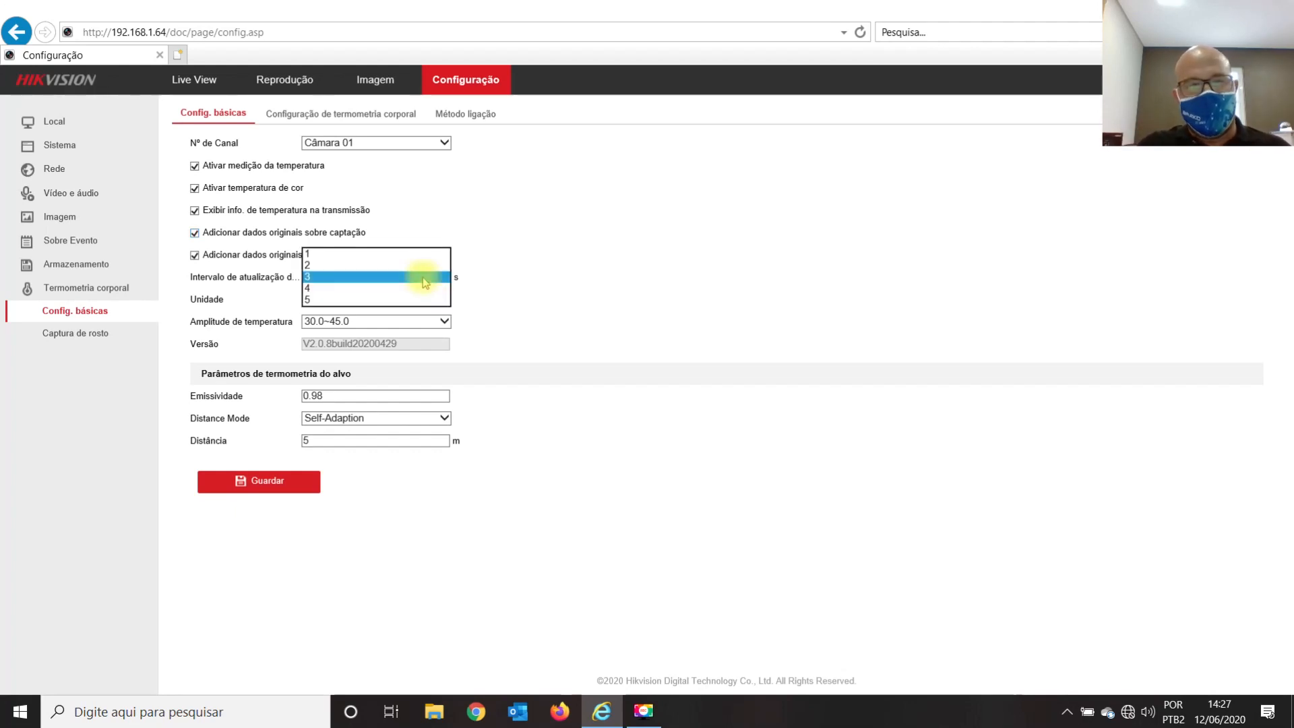
{"action": "left_click", "coordinate": [472, 280]}
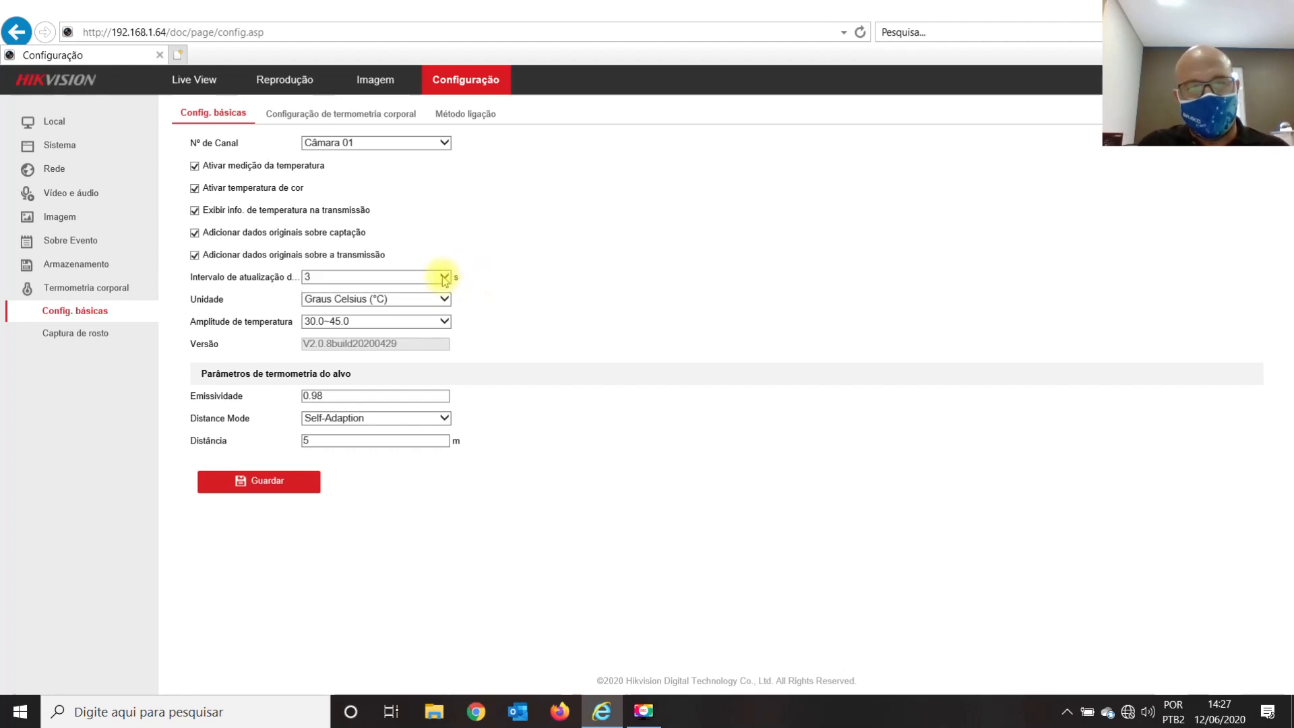
{"action": "left_click", "coordinate": [446, 299]}
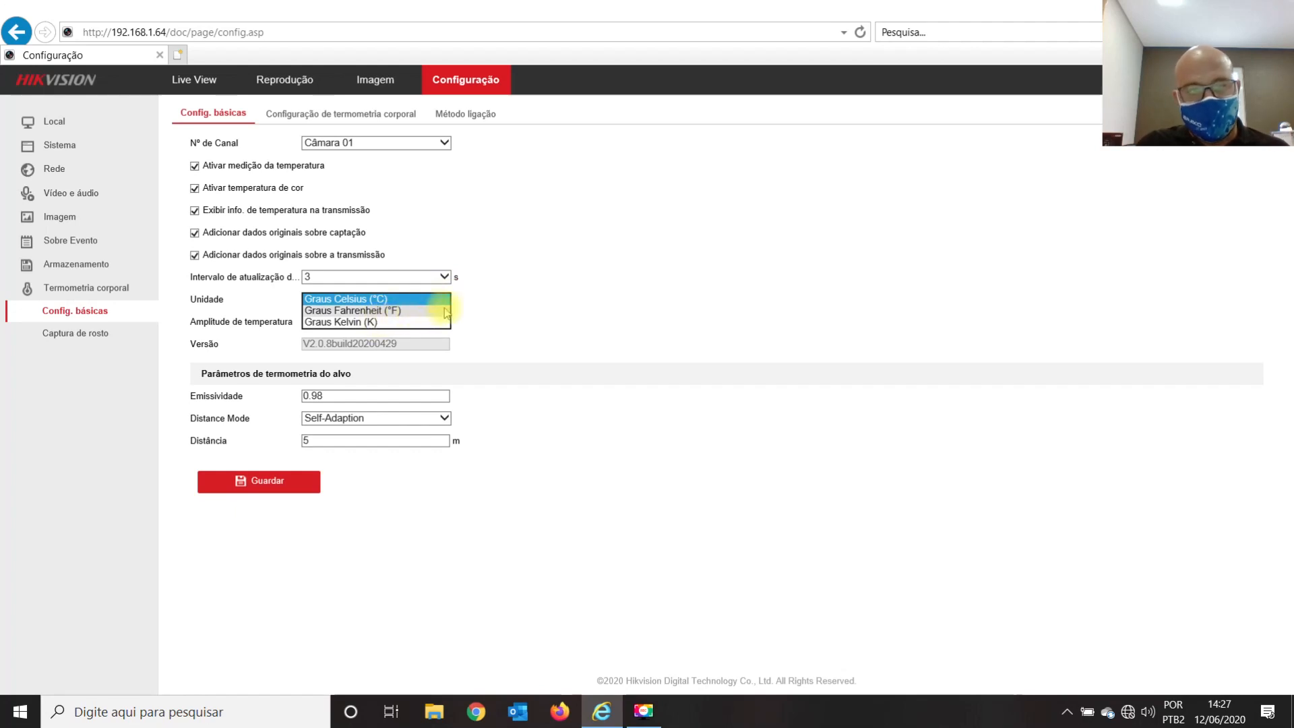
{"action": "left_click", "coordinate": [483, 308]}
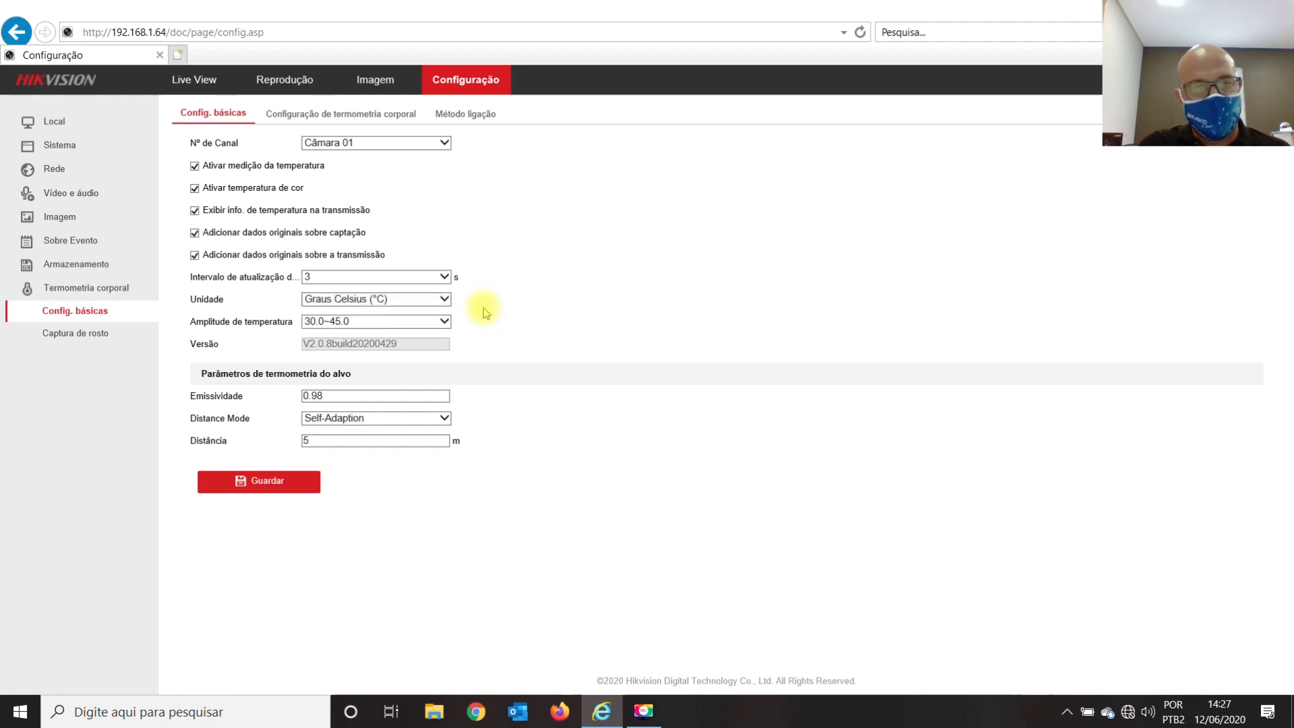
{"action": "left_click", "coordinate": [442, 329]}
{"action": "left_click", "coordinate": [350, 325]}
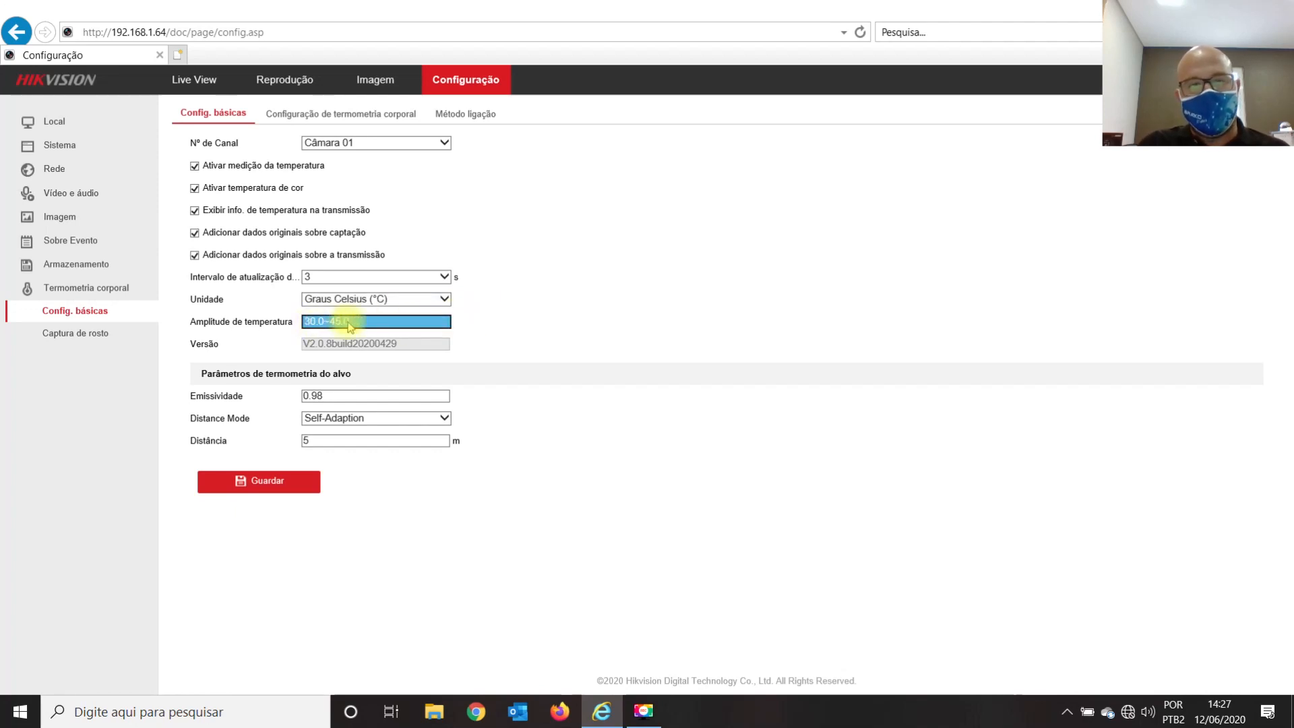
{"action": "left_click", "coordinate": [494, 322]}
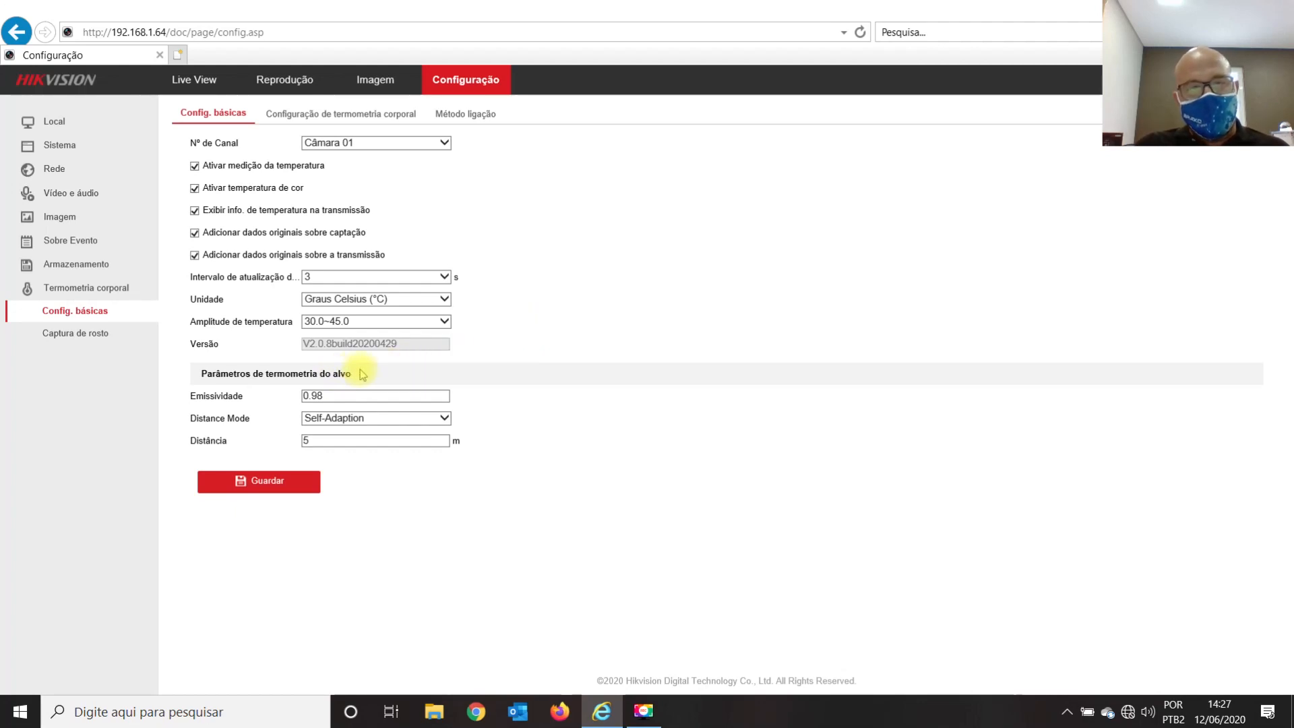
{"action": "left_click_drag", "start_coordinate": [362, 374], "coordinate": [270, 375]}
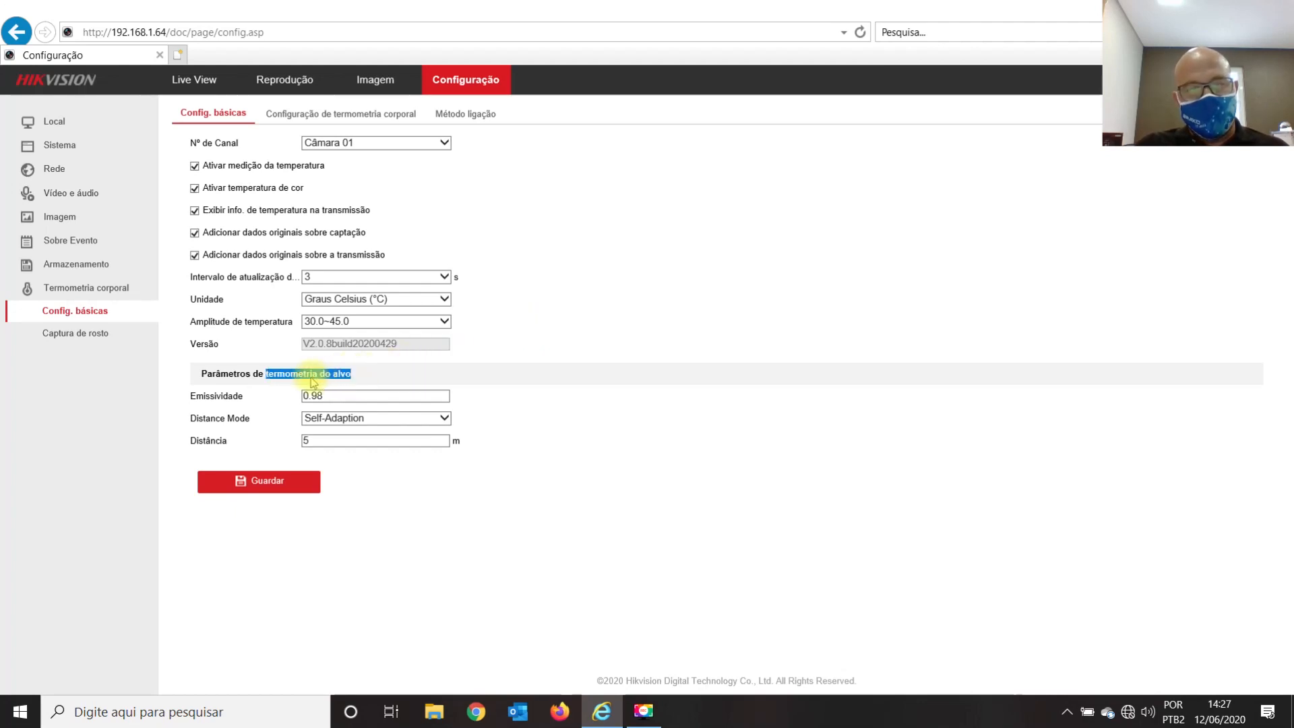
{"action": "left_click", "coordinate": [232, 399]}
{"action": "double_click", "coordinate": [328, 400]}
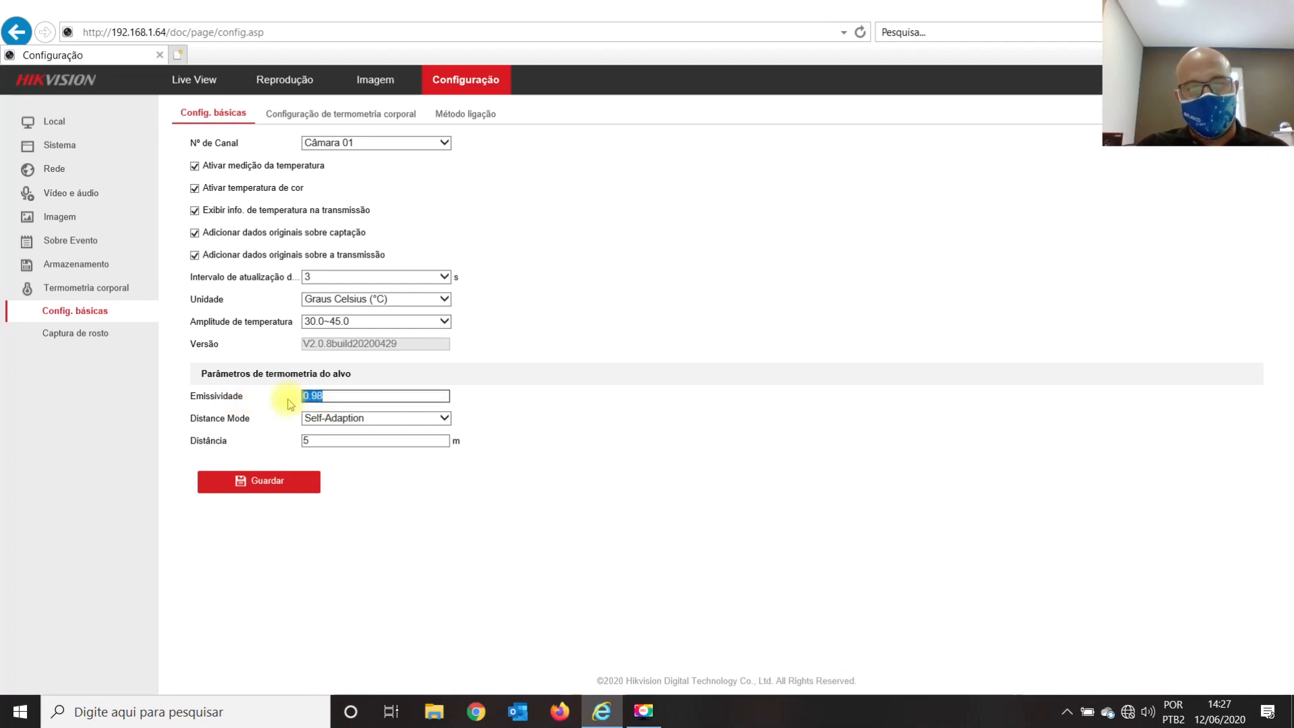
{"action": "left_click", "coordinate": [404, 383]}
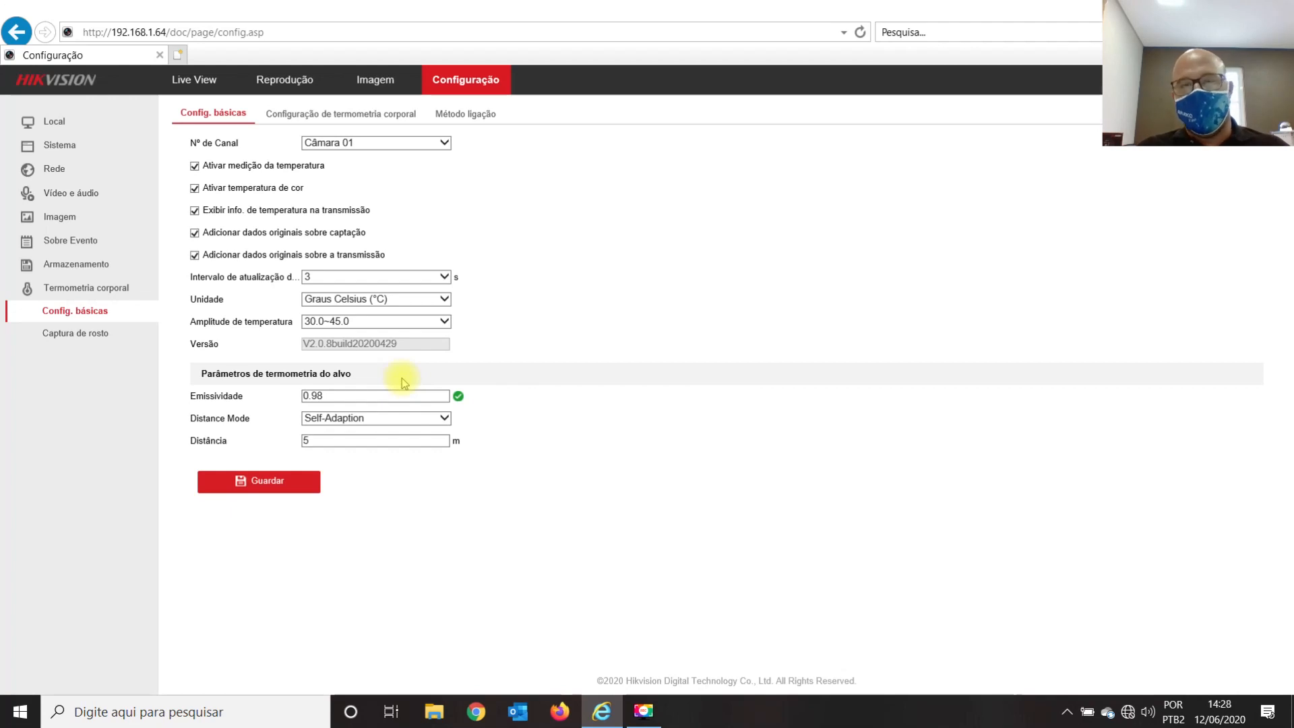
{"action": "left_click", "coordinate": [362, 394]}
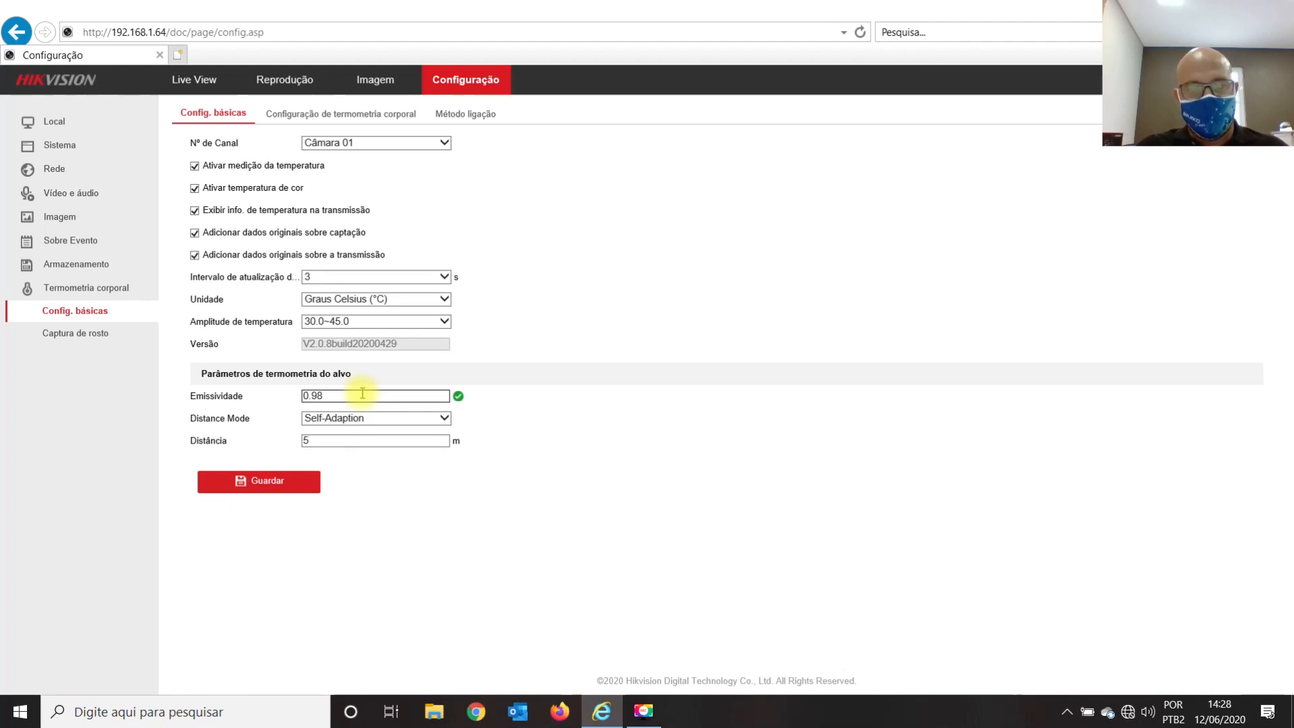
{"action": "left_click_drag", "start_coordinate": [303, 396], "coordinate": [325, 397]}
{"action": "left_click", "coordinate": [335, 397]}
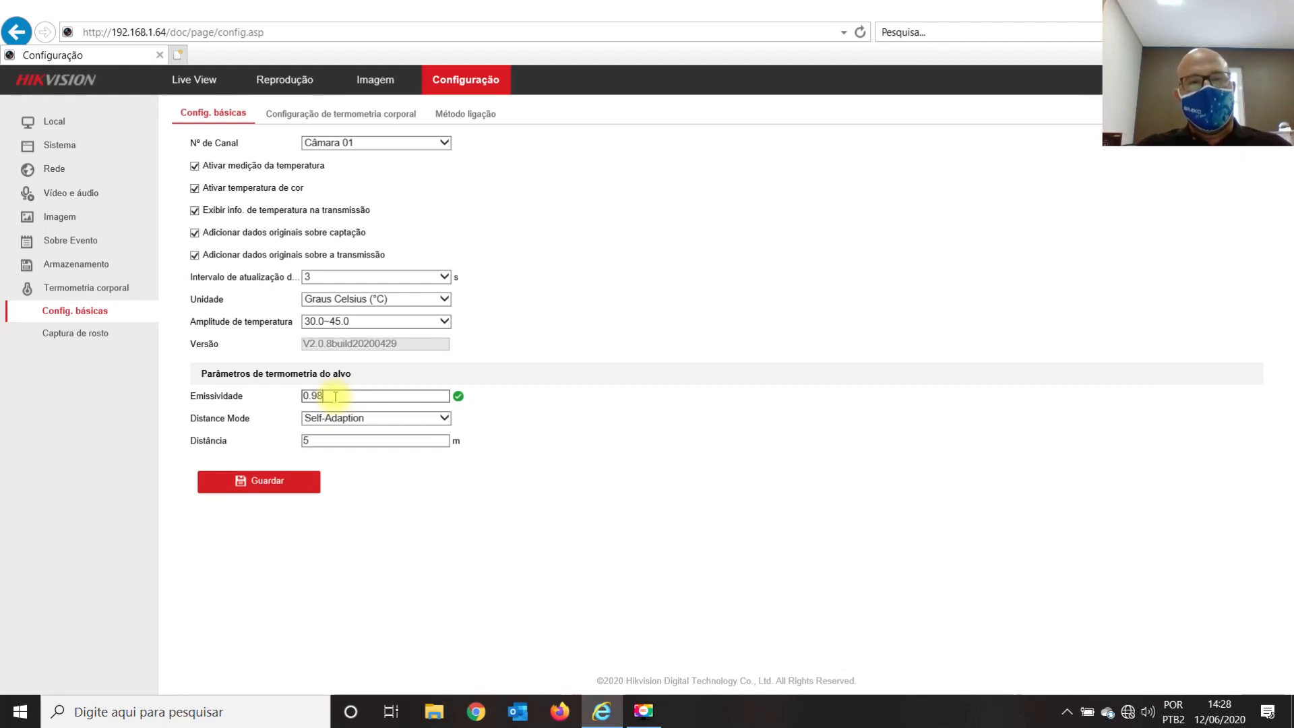
{"action": "left_click_drag", "start_coordinate": [303, 396], "coordinate": [330, 405]}
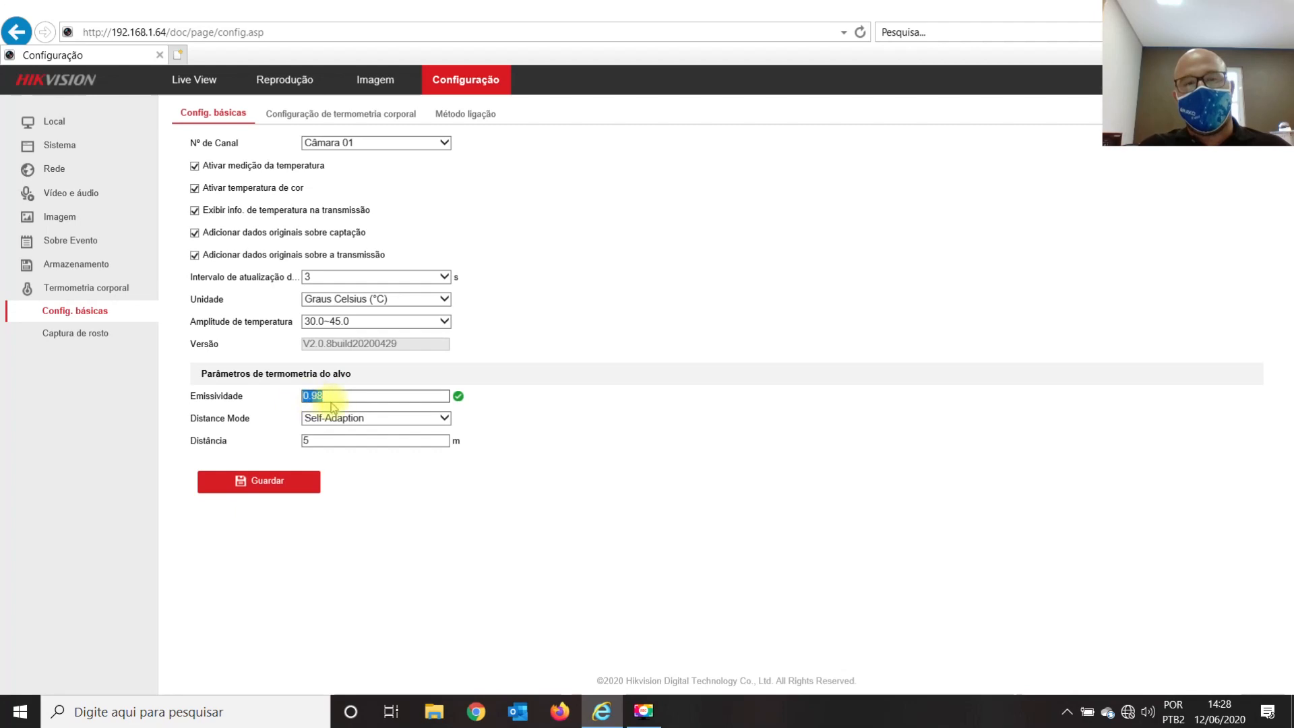
{"action": "left_click", "coordinate": [331, 402]}
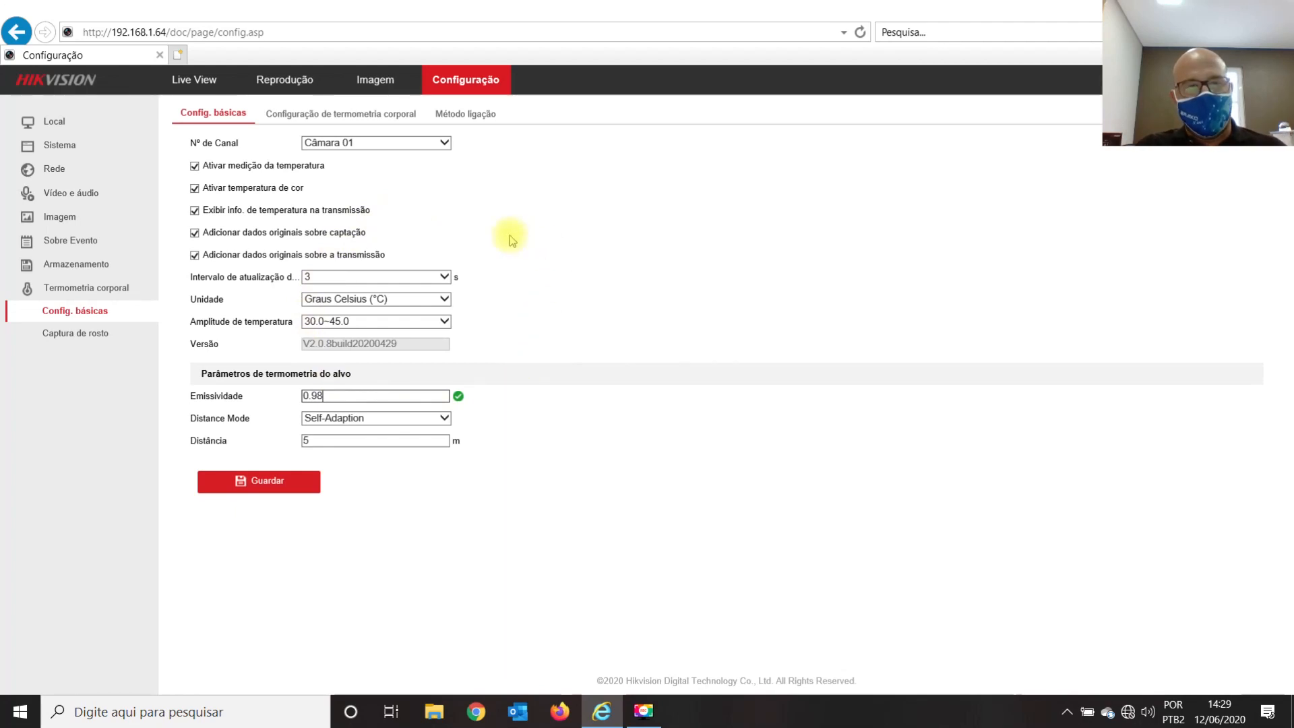
Step: Switch Câmara 01's distance mode from Self-Adaption to Fixed Distance with a 5 m distance
{"action": "left_click", "coordinate": [371, 423]}
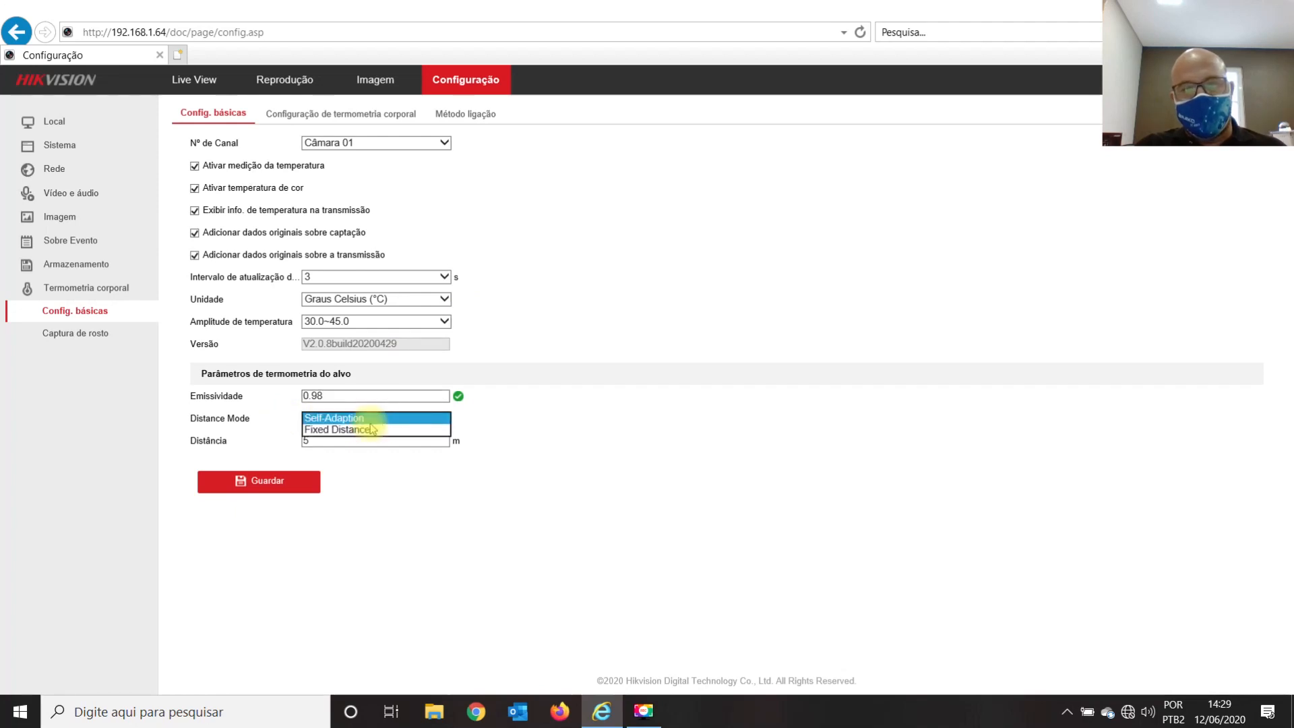
{"action": "left_click", "coordinate": [502, 422]}
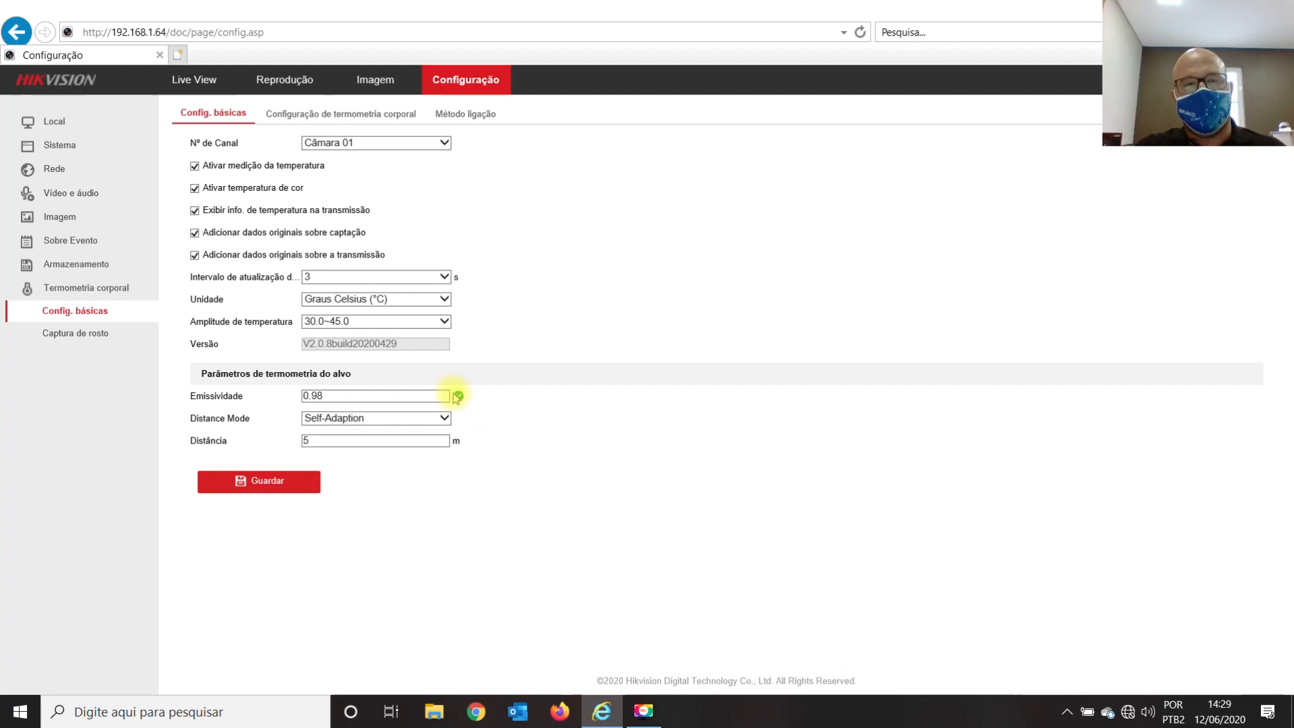
{"action": "left_click", "coordinate": [405, 395]}
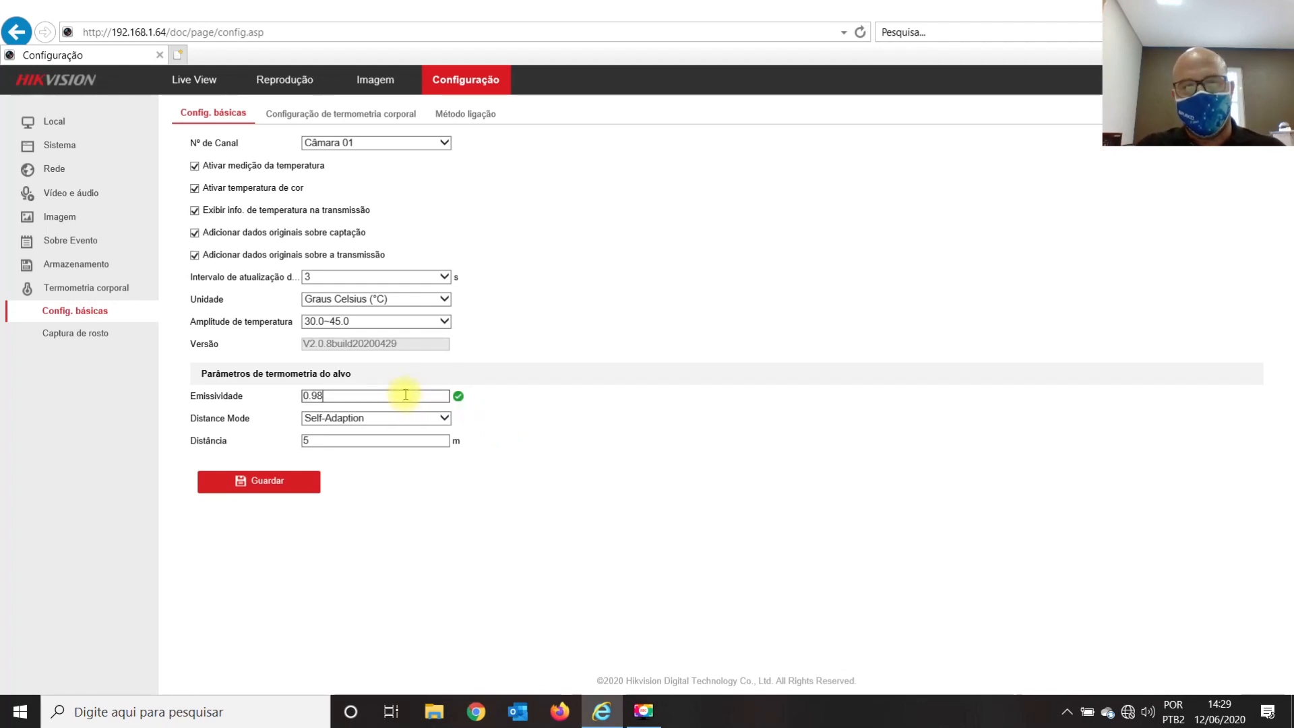
{"action": "left_click", "coordinate": [403, 420]}
{"action": "left_click", "coordinate": [382, 429]}
{"action": "left_click", "coordinate": [420, 441]}
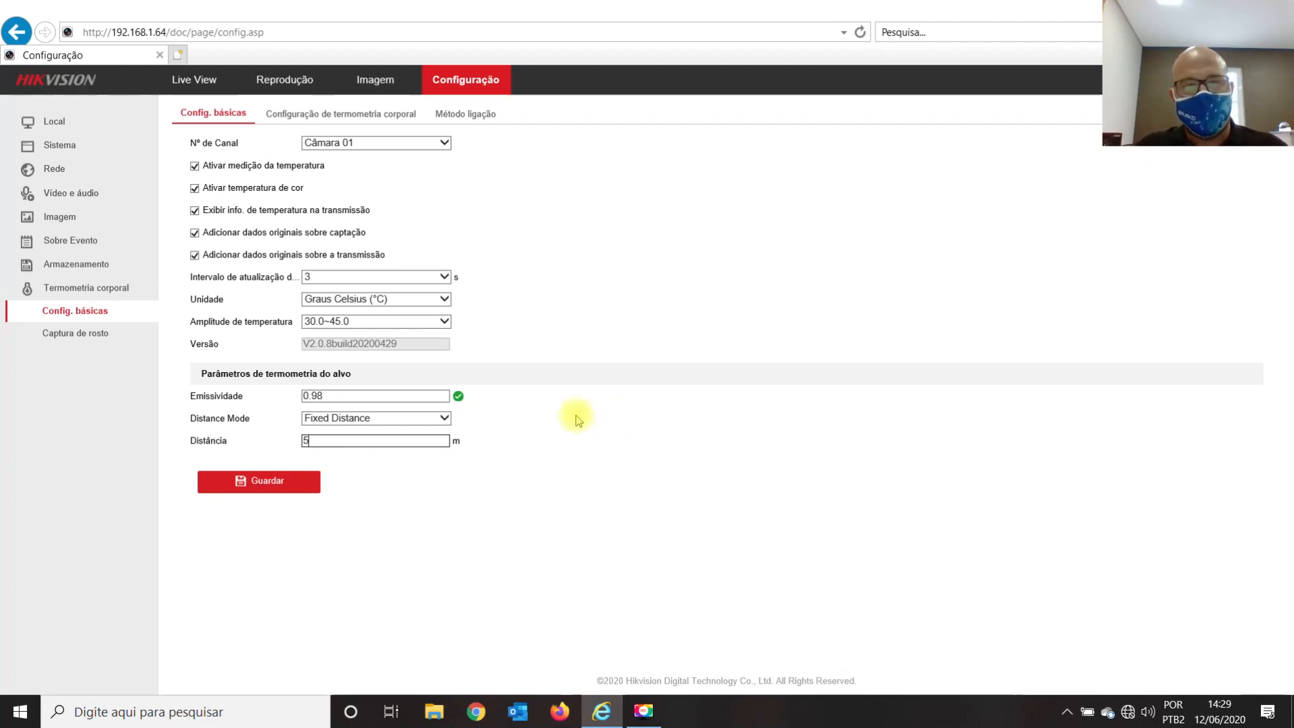
Step: Toggle the distance mode to Self-Adaption and back to Fixed Distance, confirming the 5 m value
{"action": "left_click", "coordinate": [445, 418]}
{"action": "left_click", "coordinate": [401, 408]}
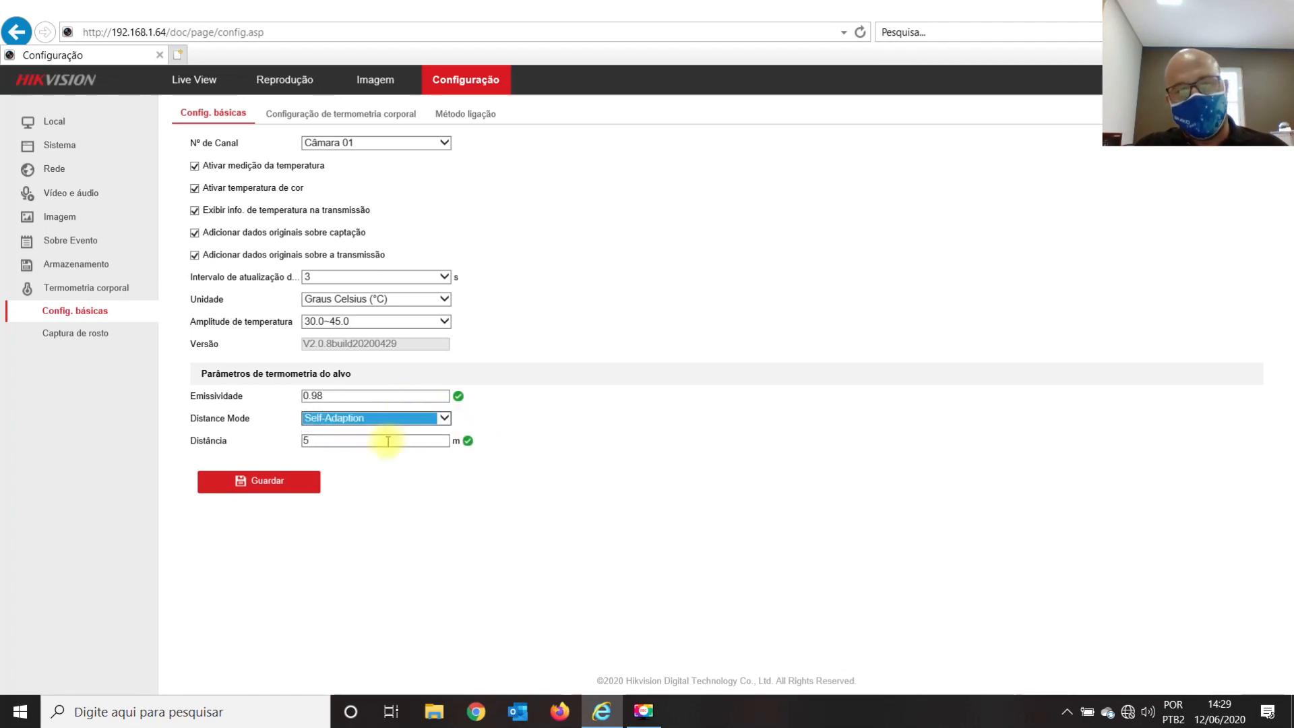
{"action": "left_click", "coordinate": [445, 419]}
{"action": "left_click", "coordinate": [391, 432]}
{"action": "left_click", "coordinate": [355, 446]}
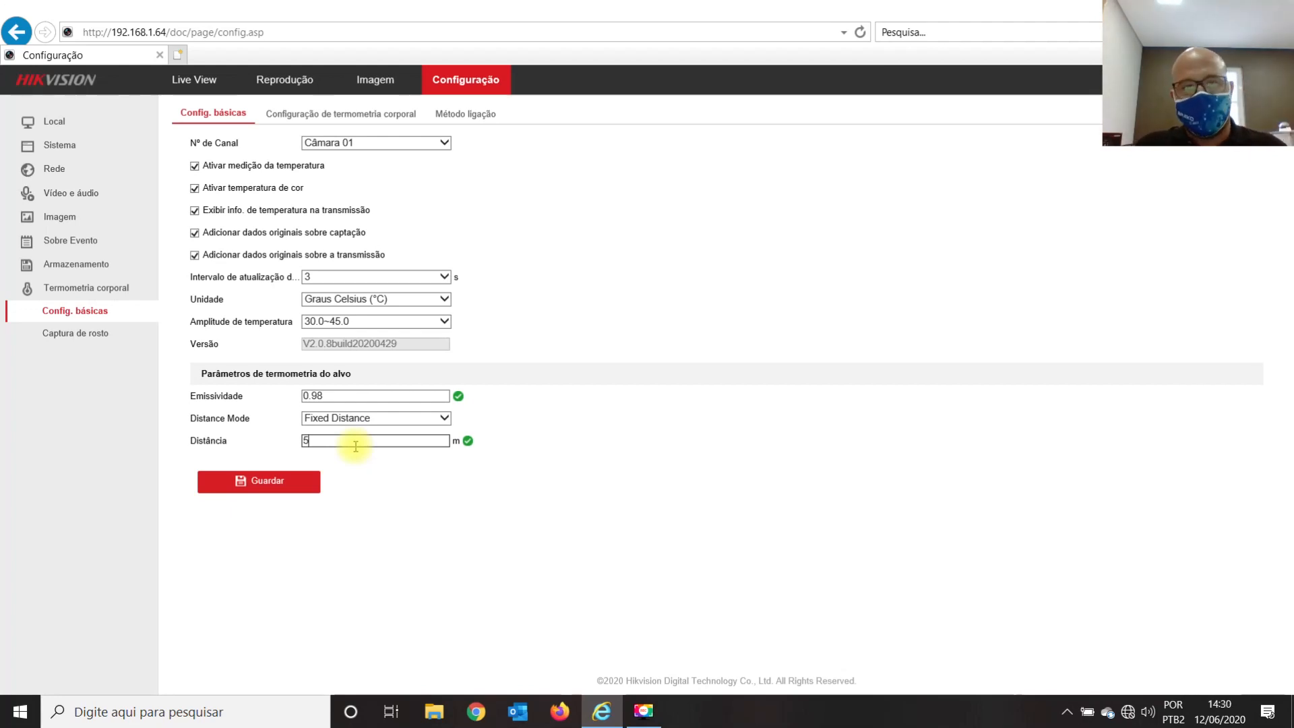
{"action": "left_click", "coordinate": [445, 419]}
Step: Save Self-Adaption distance mode, then switch to Câmara 02 and dismiss the unsupported-function notice
{"action": "left_click", "coordinate": [376, 406]}
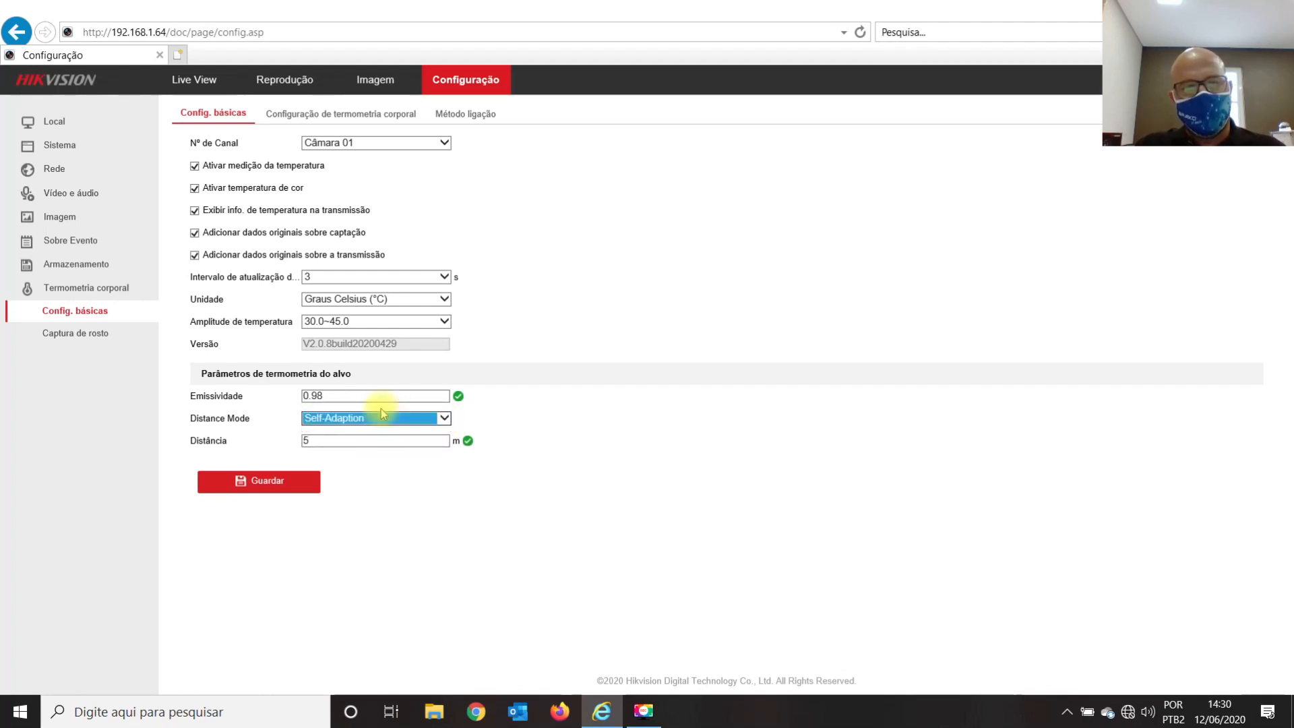
{"action": "left_click", "coordinate": [255, 485]}
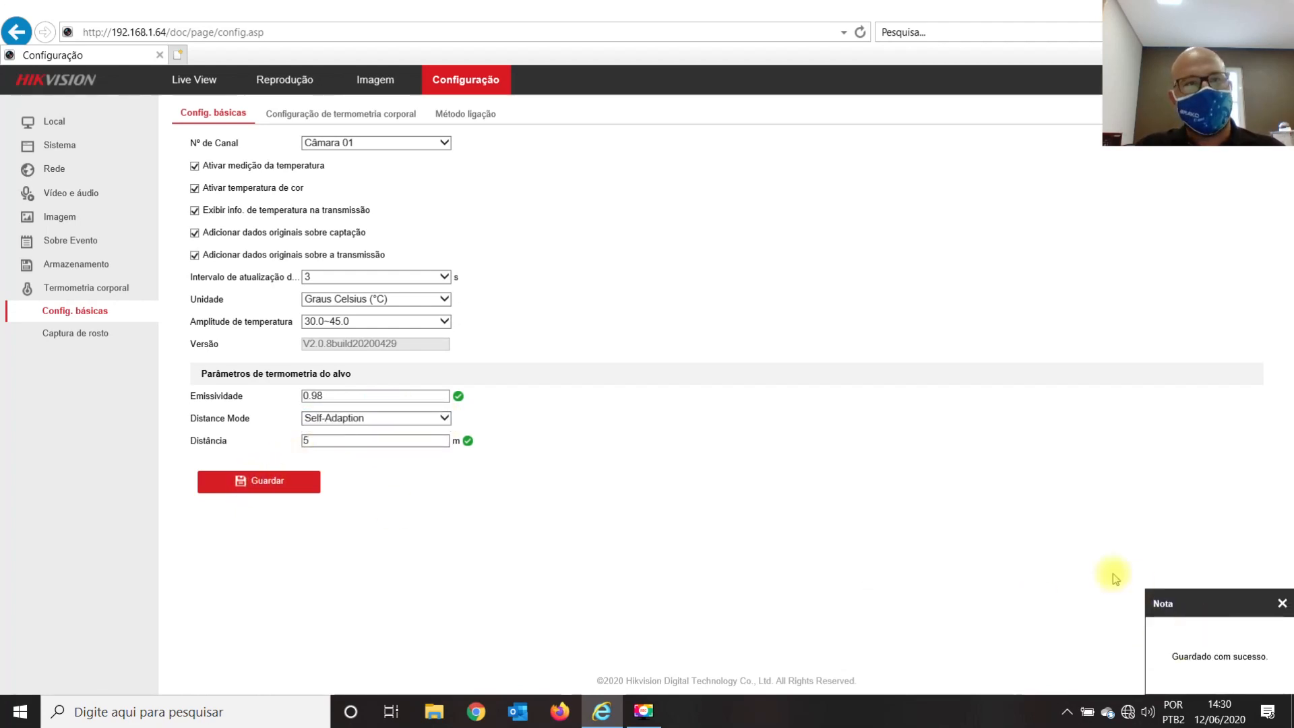
{"action": "left_click", "coordinate": [445, 143]}
{"action": "left_click", "coordinate": [399, 157]}
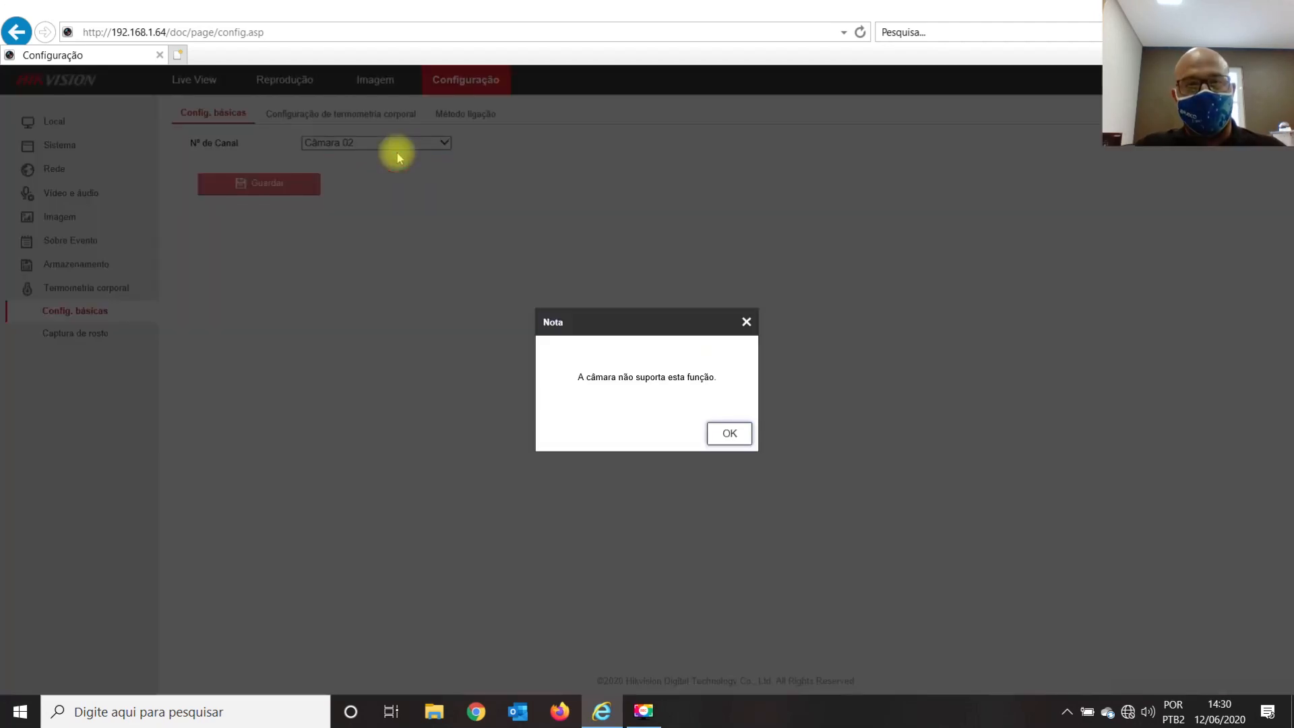
{"action": "left_click", "coordinate": [723, 435]}
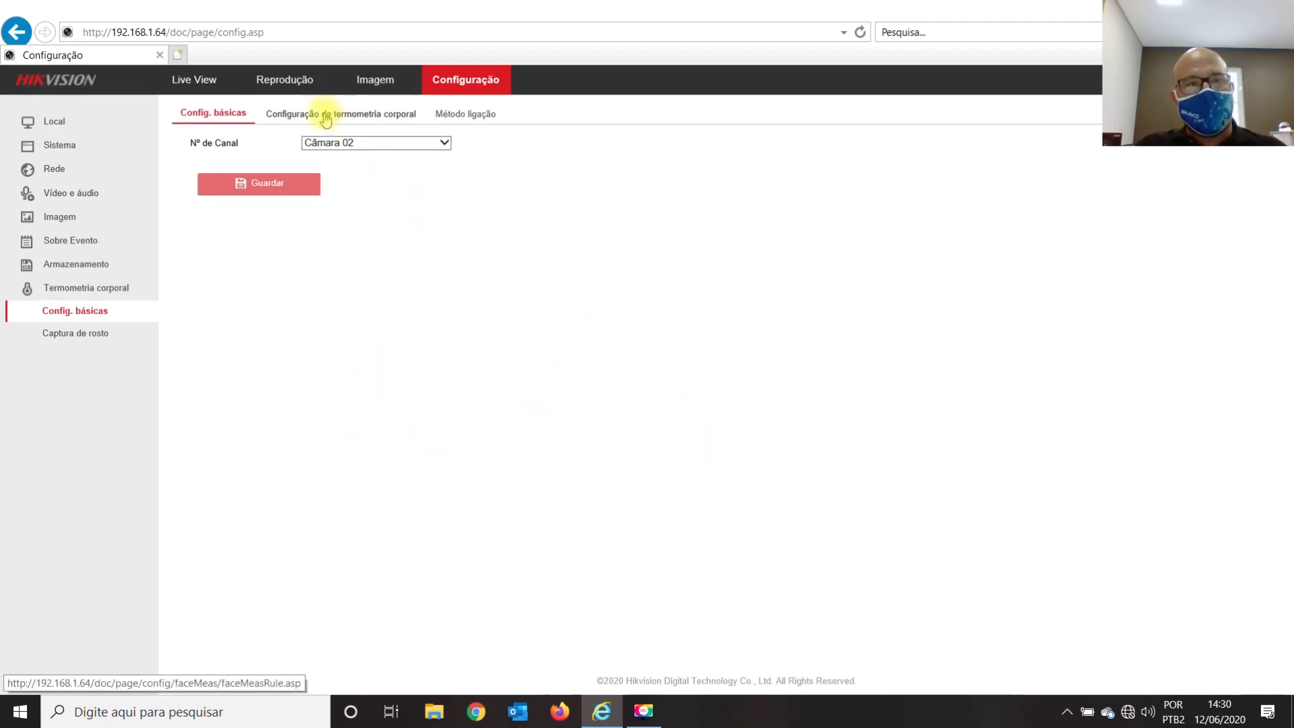
Step: In body thermometry configuration, turn off face upload, temperature position and face detection, save, then re-enable face detection
{"action": "left_click", "coordinate": [368, 116]}
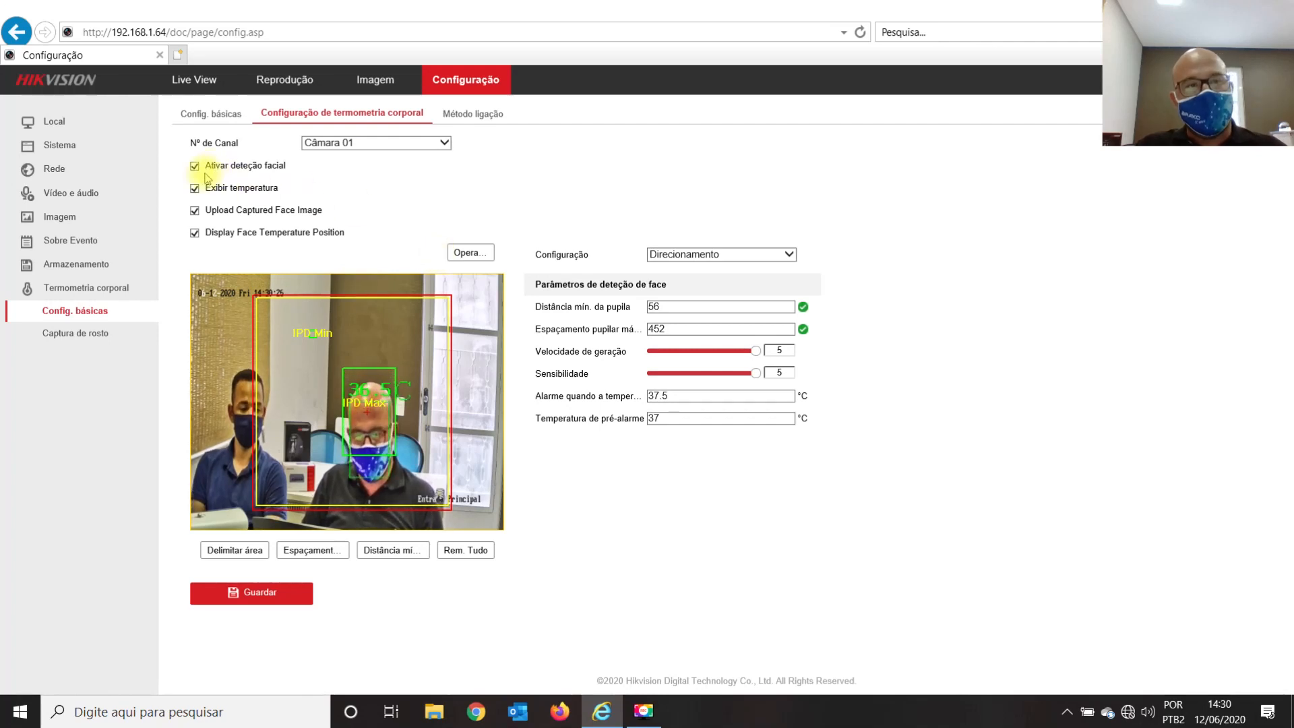
{"action": "left_click", "coordinate": [194, 211]}
{"action": "left_click", "coordinate": [194, 233]}
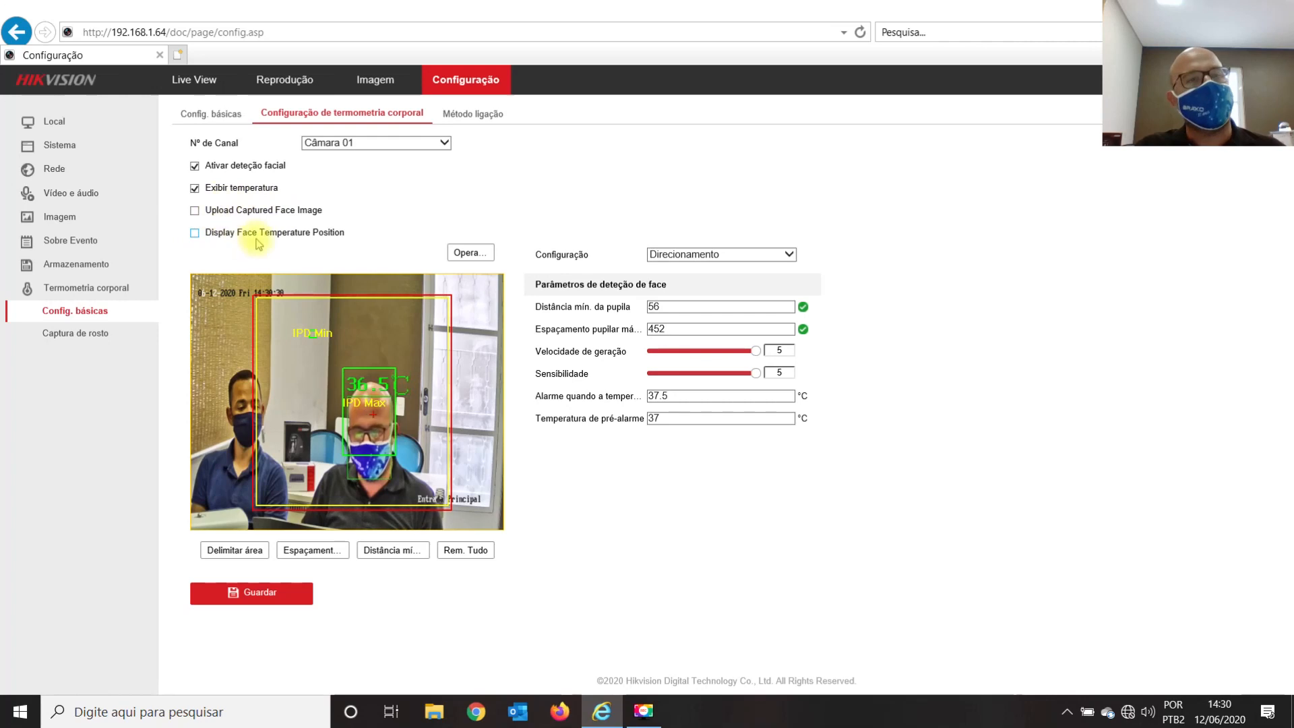
{"action": "left_click", "coordinate": [195, 166]}
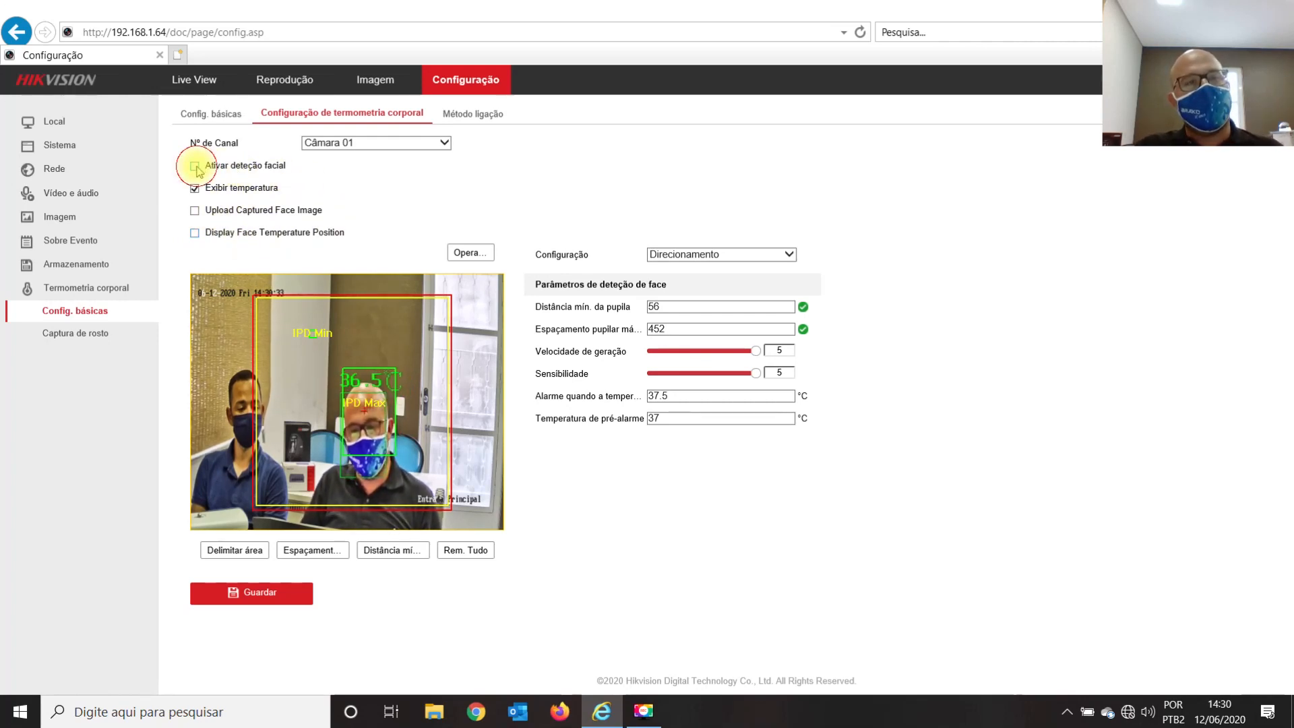
{"action": "left_click", "coordinate": [250, 593]}
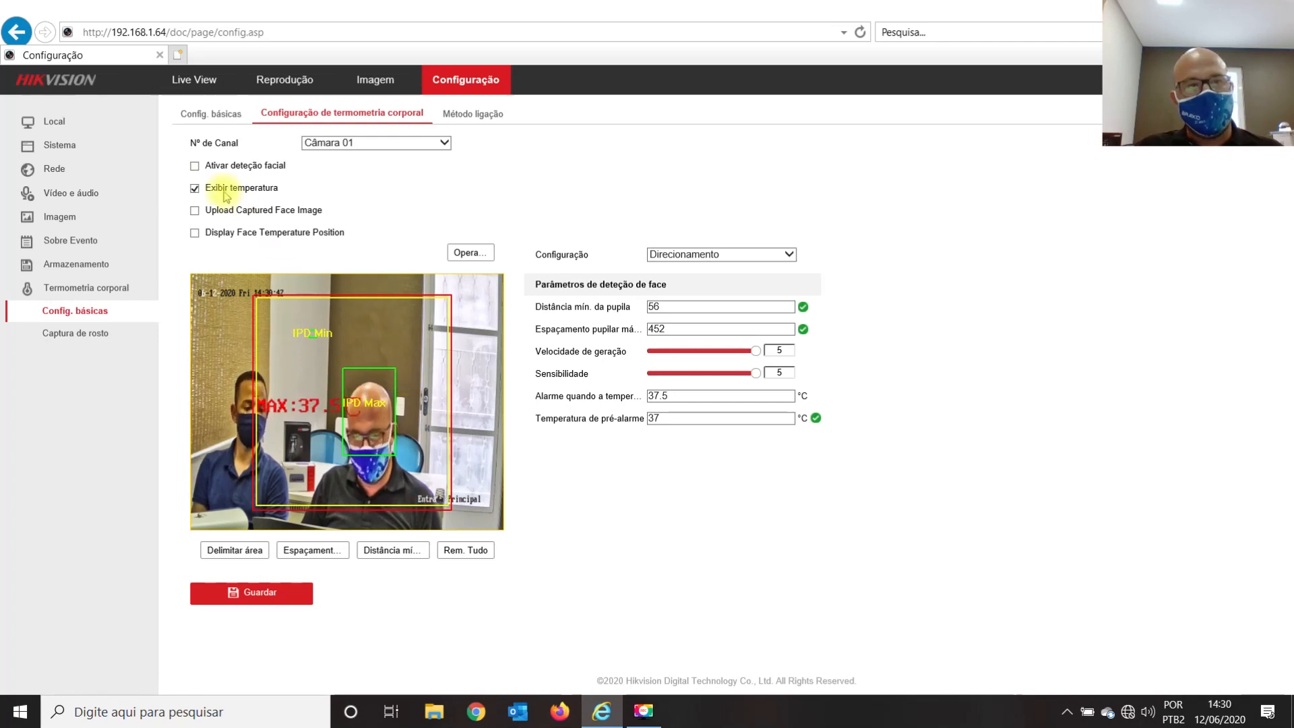
{"action": "left_click", "coordinate": [195, 167]}
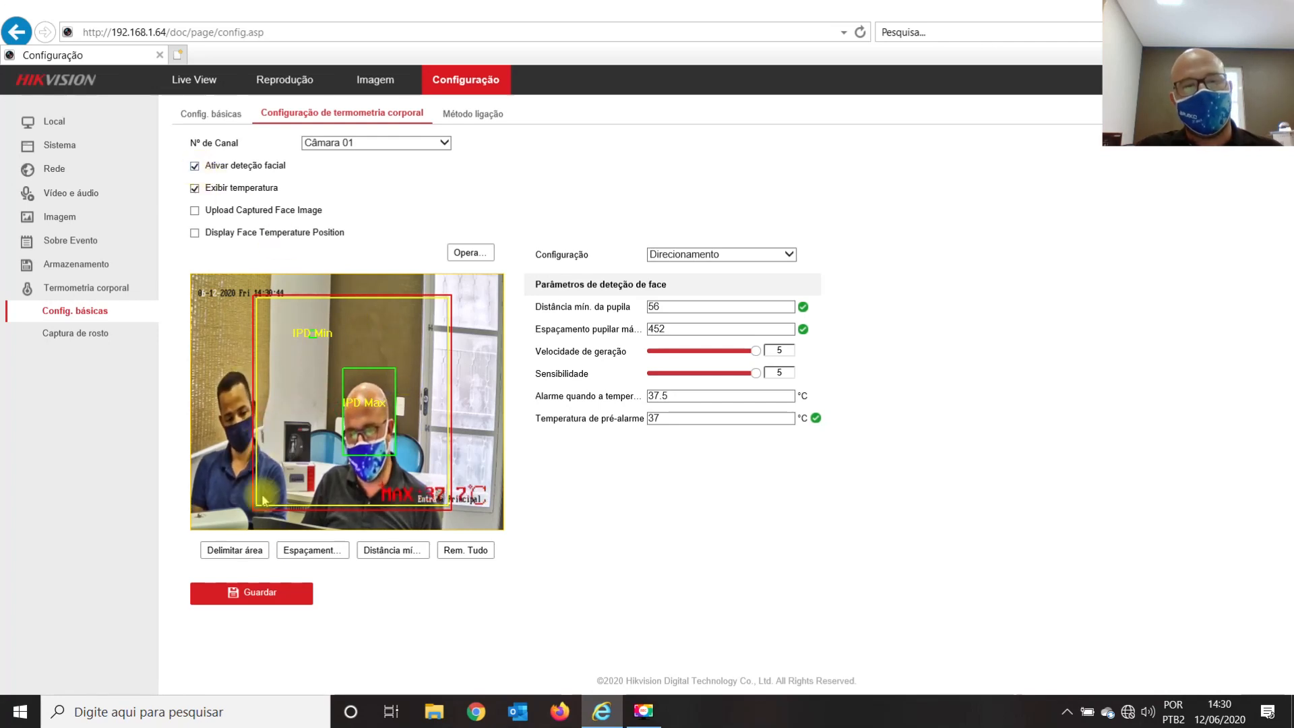
{"action": "left_click", "coordinate": [263, 596]}
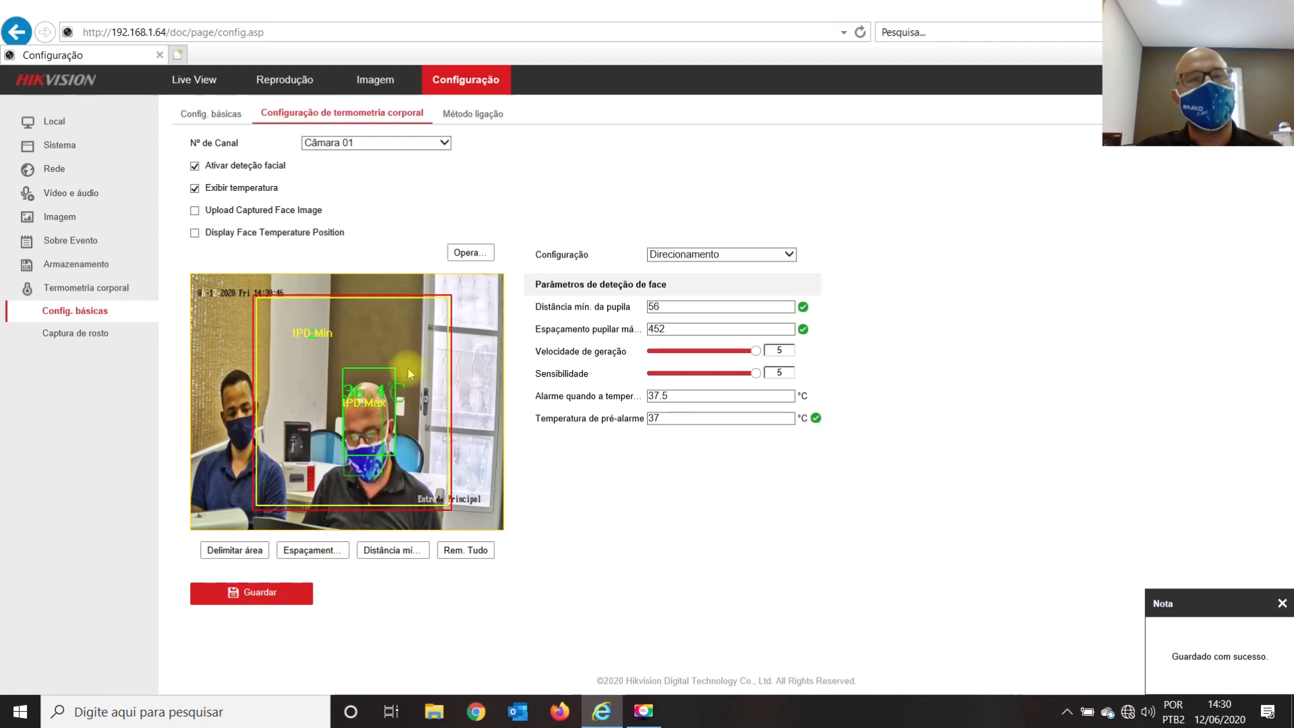
Step: Re-enable temperature display, captured face image upload and face temperature position
{"action": "left_click", "coordinate": [270, 188]}
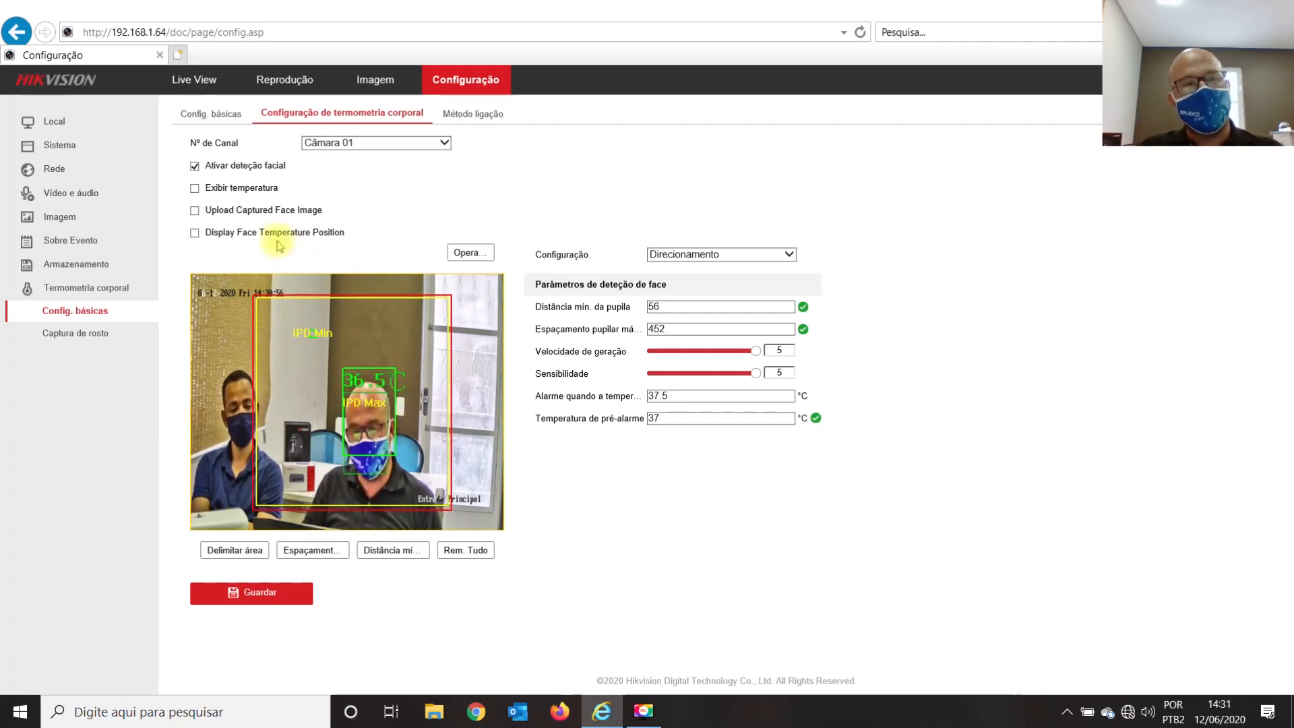
{"action": "left_click", "coordinate": [195, 187]}
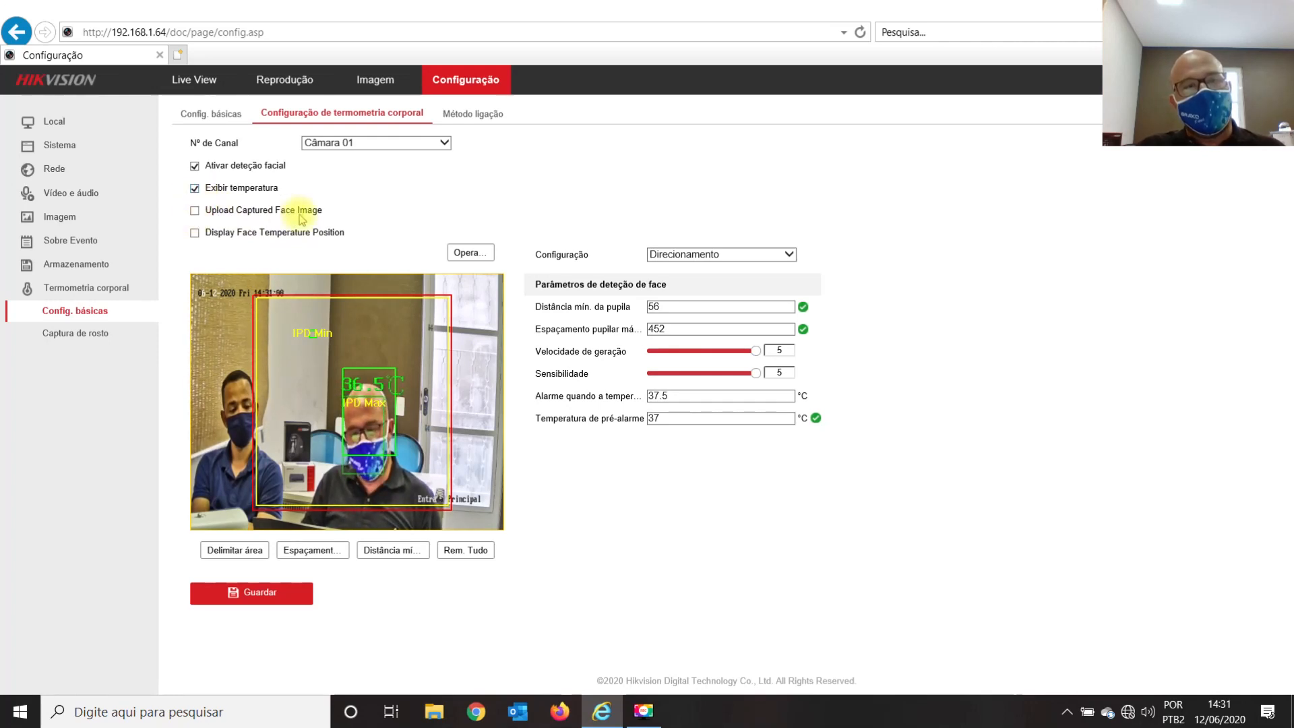
{"action": "left_click", "coordinate": [195, 211]}
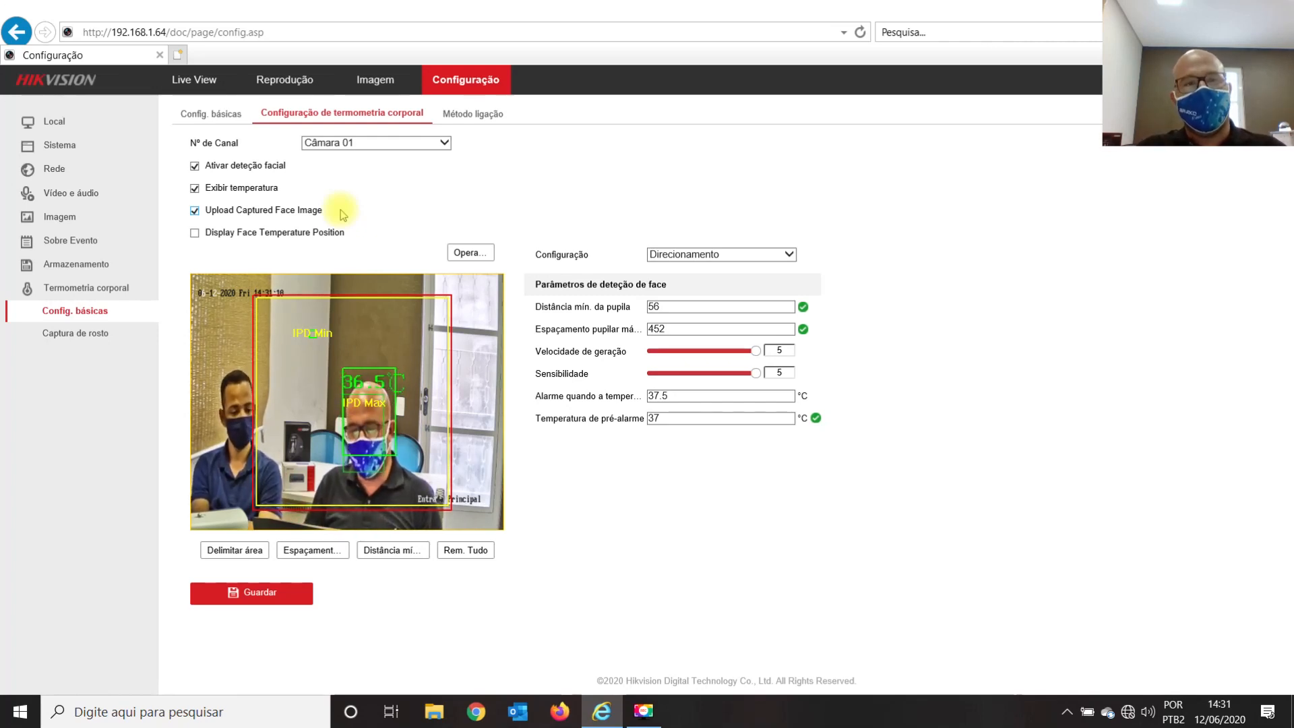
{"action": "left_click", "coordinate": [196, 233]}
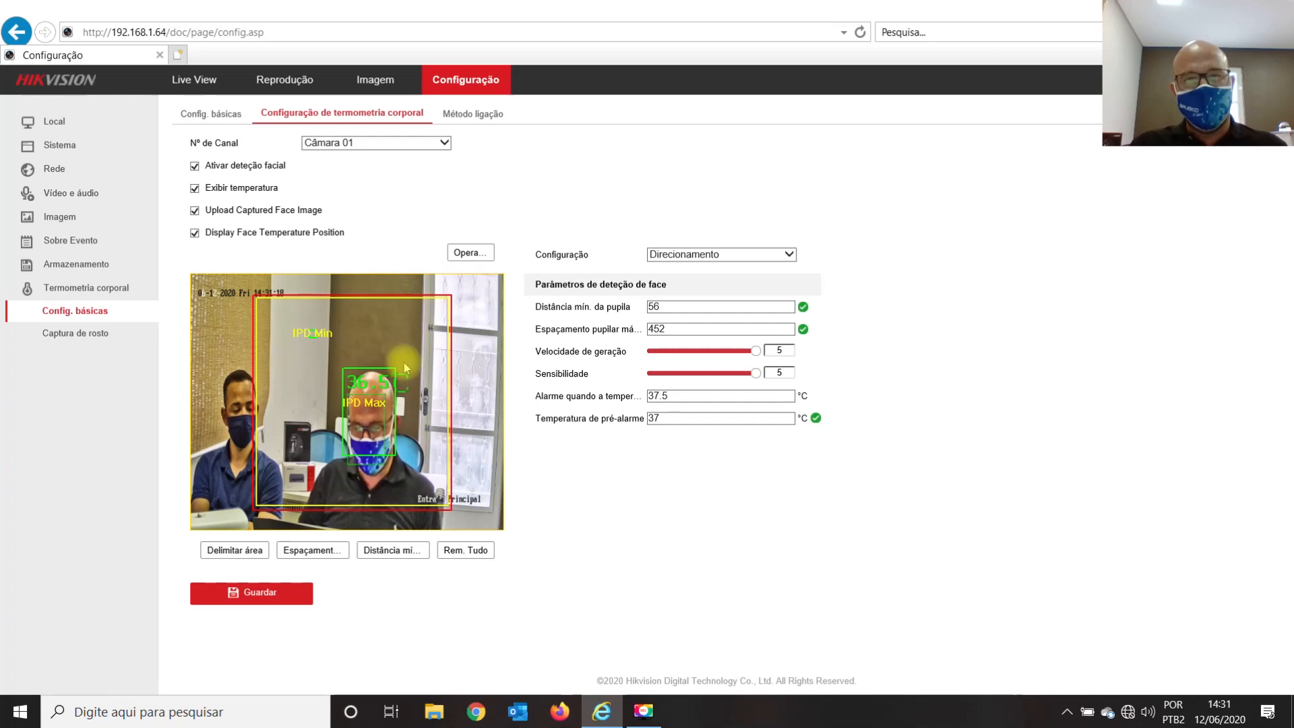
Step: Resize the IPD Min and IPD Max boxes on the preview, bringing maximum pupil spacing to 403
{"action": "left_click", "coordinate": [248, 594]}
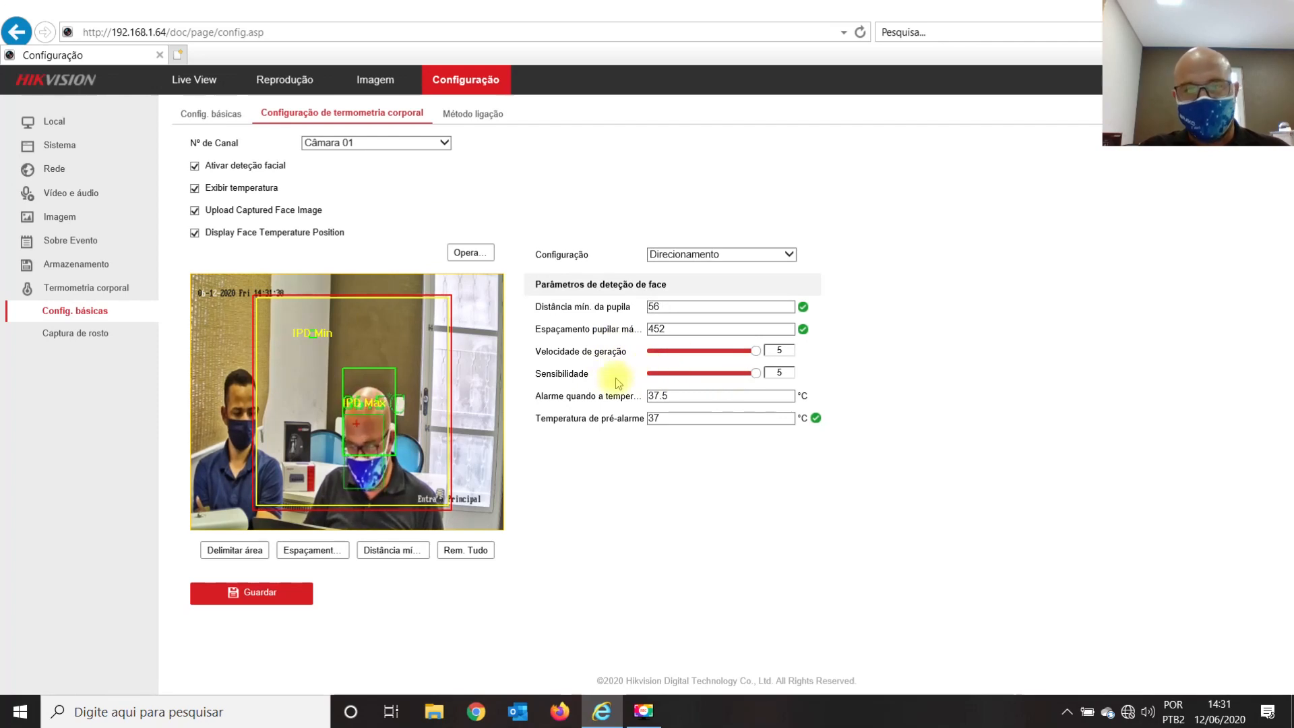
{"action": "left_click_drag", "start_coordinate": [567, 395], "coordinate": [593, 428]}
{"action": "left_click", "coordinate": [592, 457]}
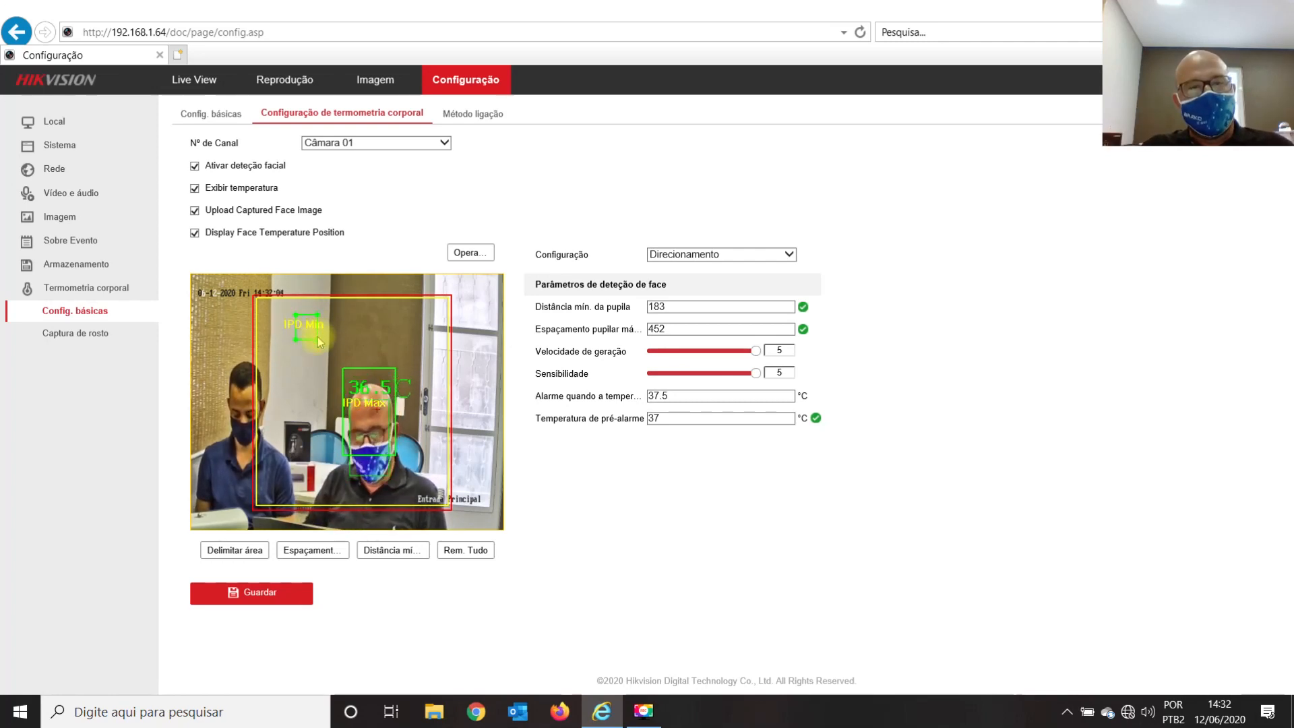
{"action": "left_click_drag", "start_coordinate": [316, 333], "coordinate": [345, 354]}
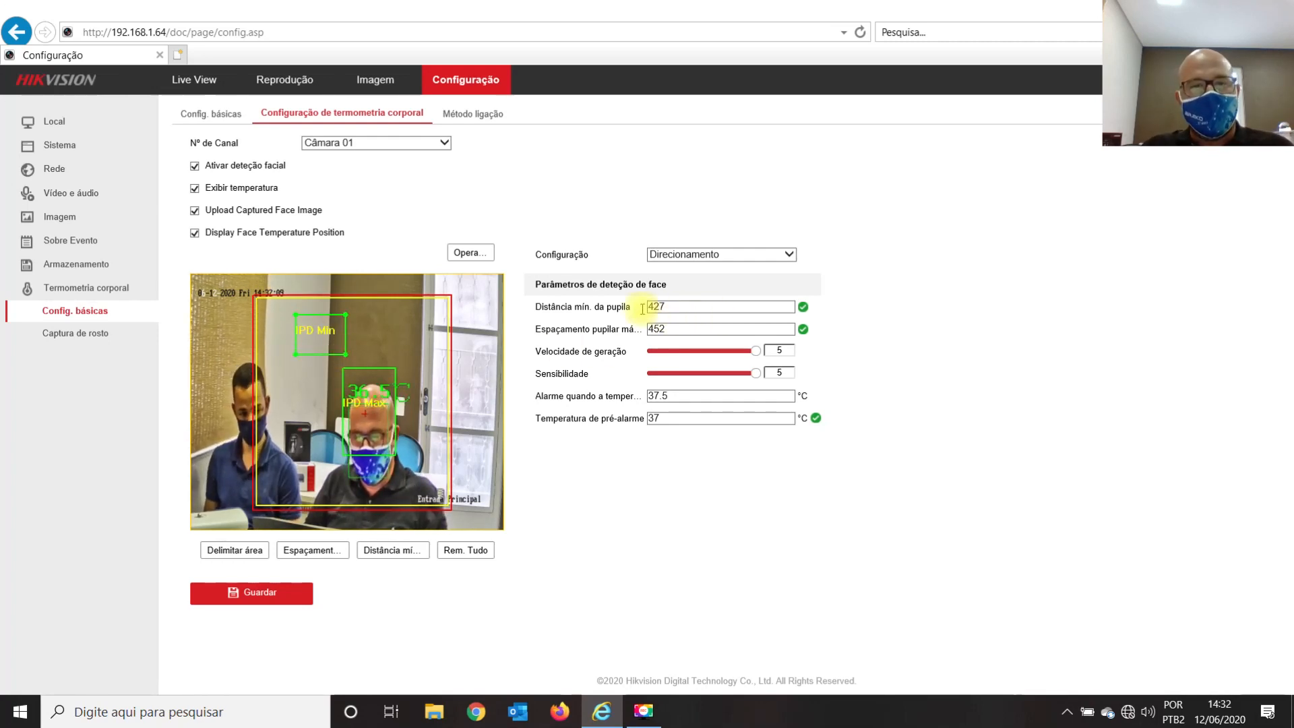
{"action": "left_click_drag", "start_coordinate": [346, 355], "coordinate": [300, 323]}
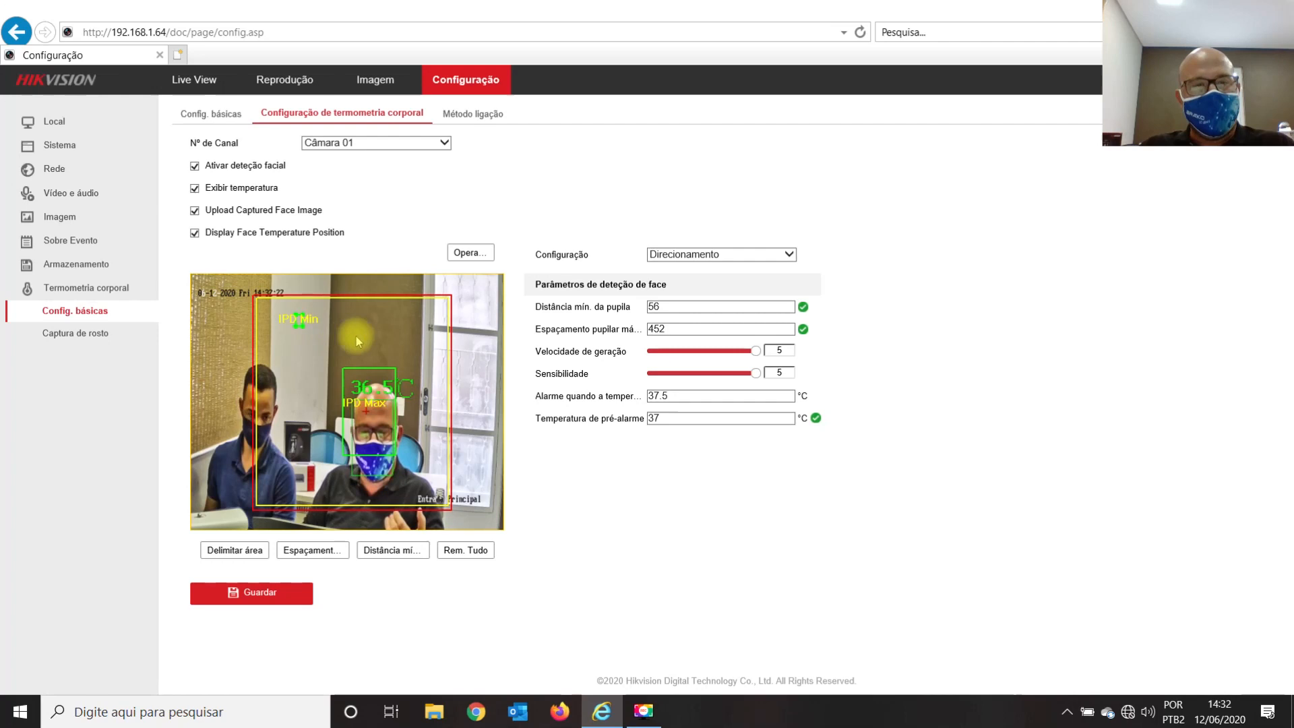
{"action": "left_click", "coordinate": [253, 593]}
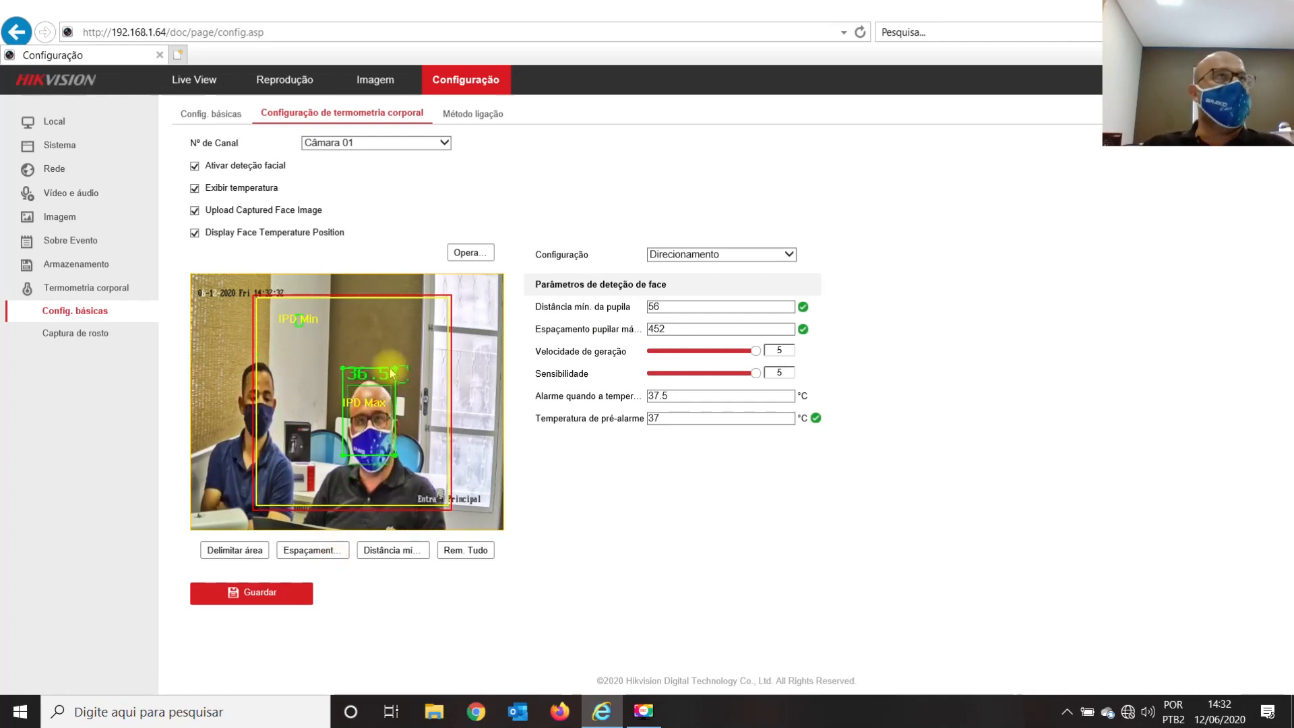
{"action": "left_click_drag", "start_coordinate": [394, 367], "coordinate": [376, 398]}
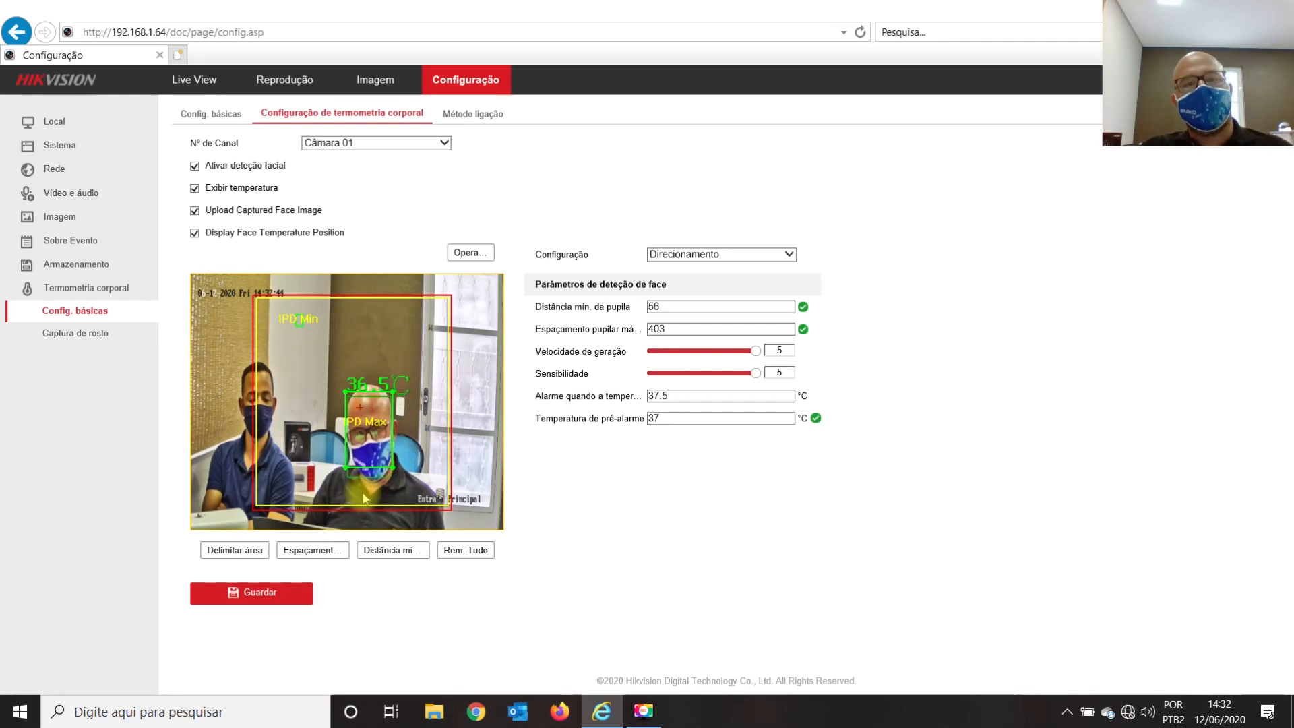
Step: Set the pre-alarm temperature to 36 and save
{"action": "left_click", "coordinate": [259, 594]}
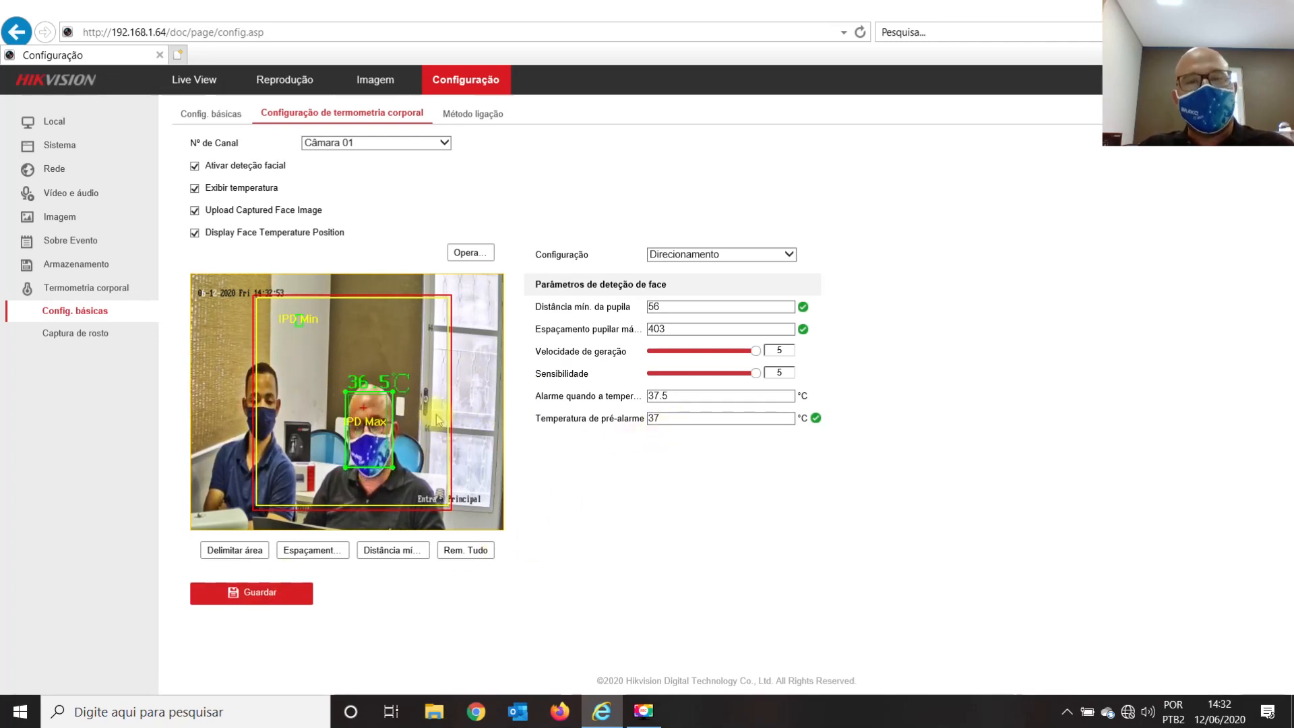
{"action": "left_click", "coordinate": [658, 419]}
{"action": "key", "text": "BackSpace"}
{"action": "key", "text": "BackSpace"}
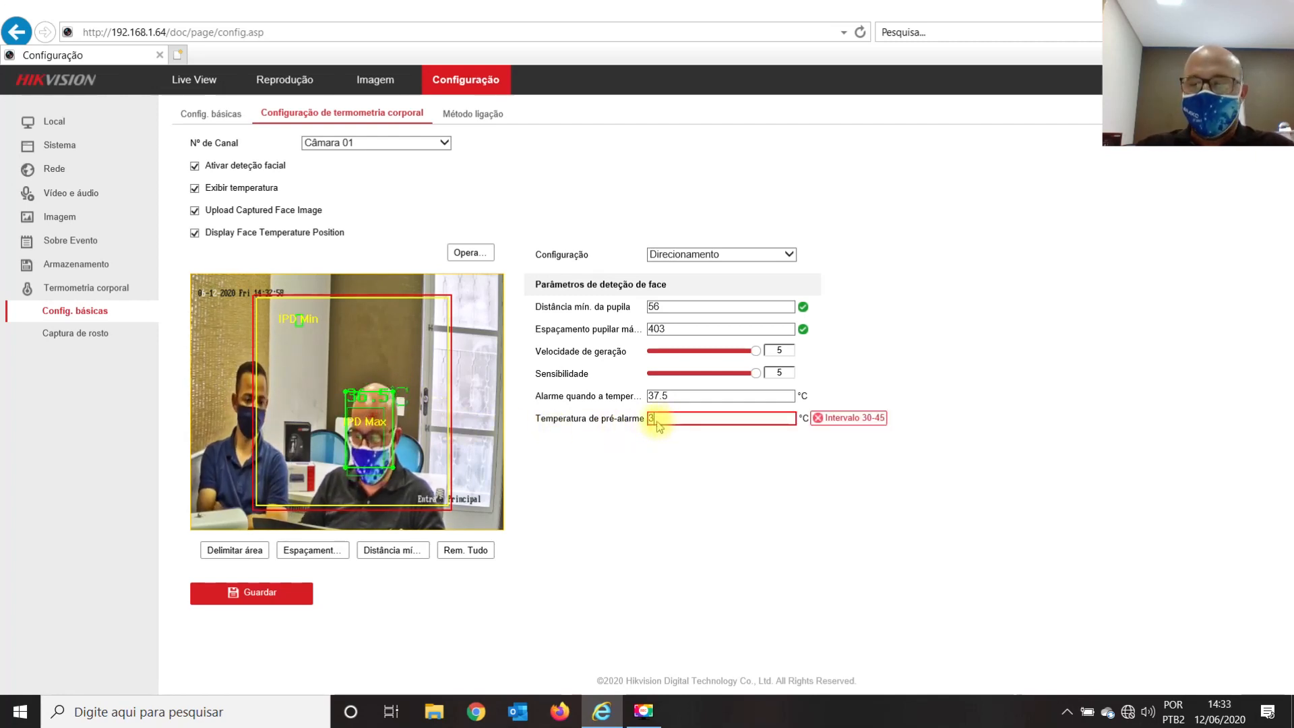
{"action": "type", "text": "36"}
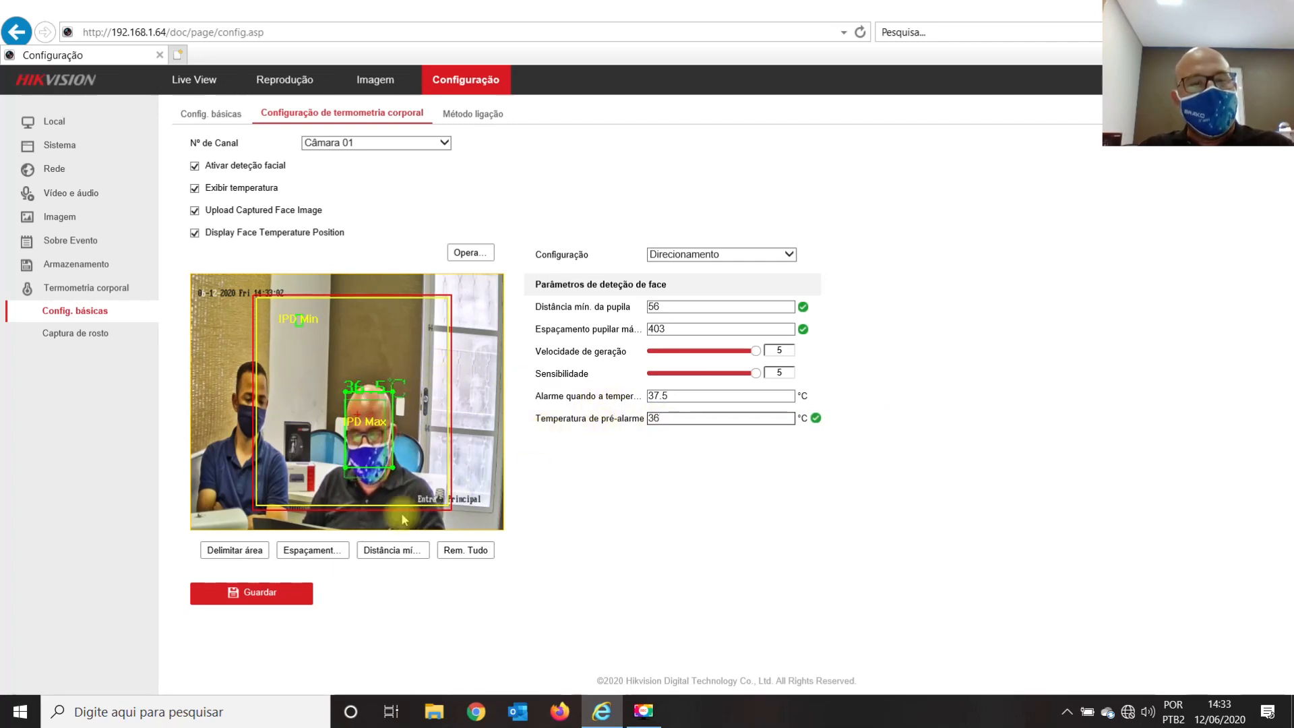
{"action": "left_click", "coordinate": [255, 596]}
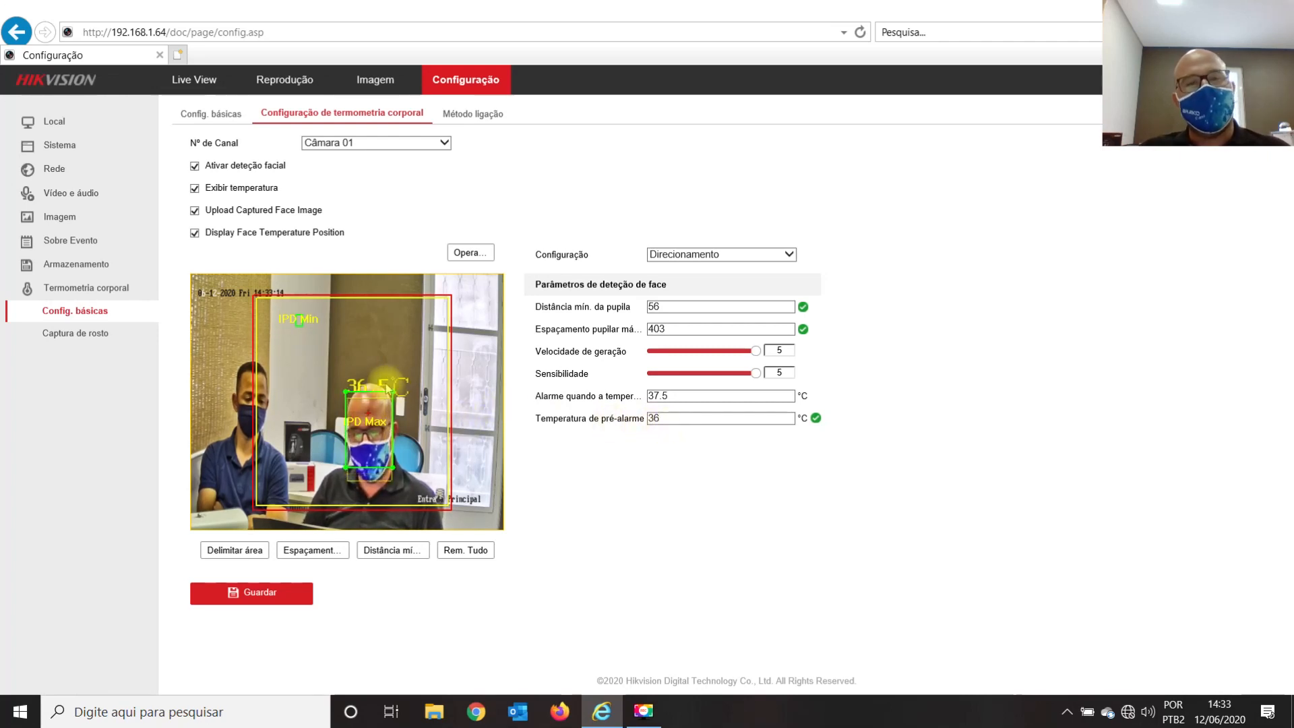
Step: Experiment with the alarm temperature value, finally saving it as 37.5 °C
{"action": "left_click", "coordinate": [680, 396]}
{"action": "key", "text": "BackSpace"}
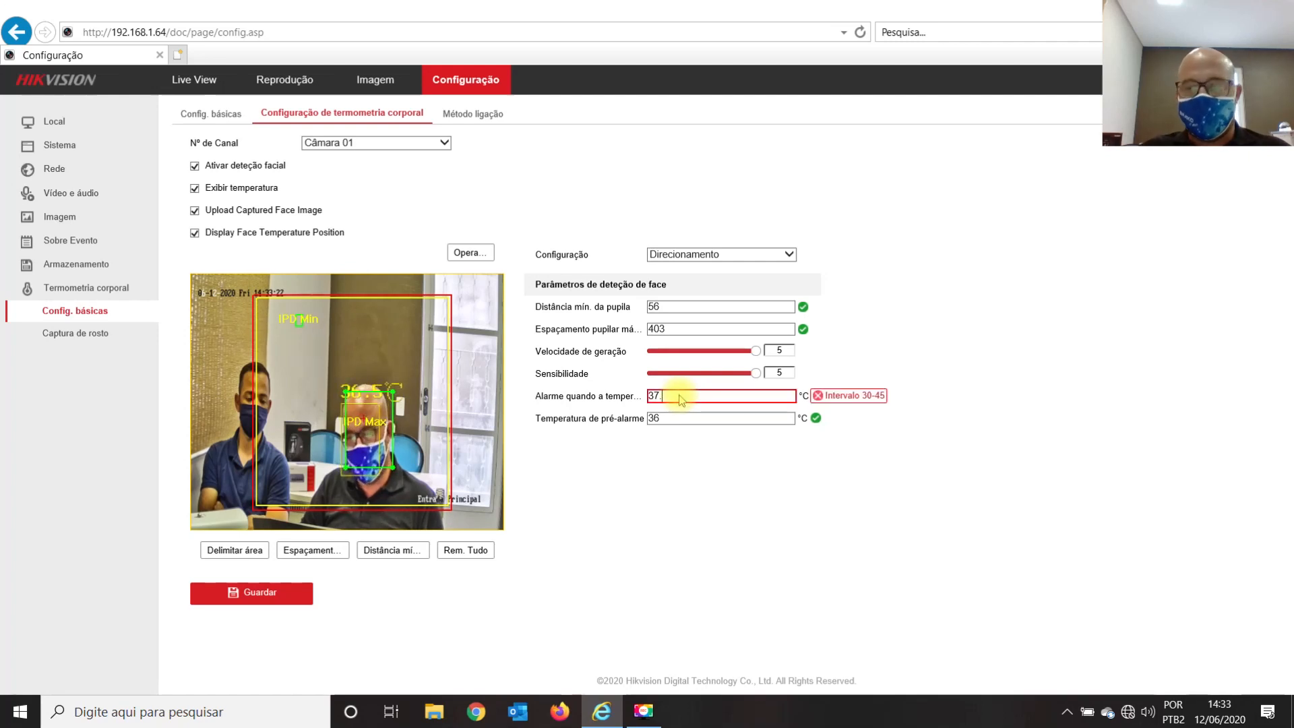
{"action": "type", "text": "2"}
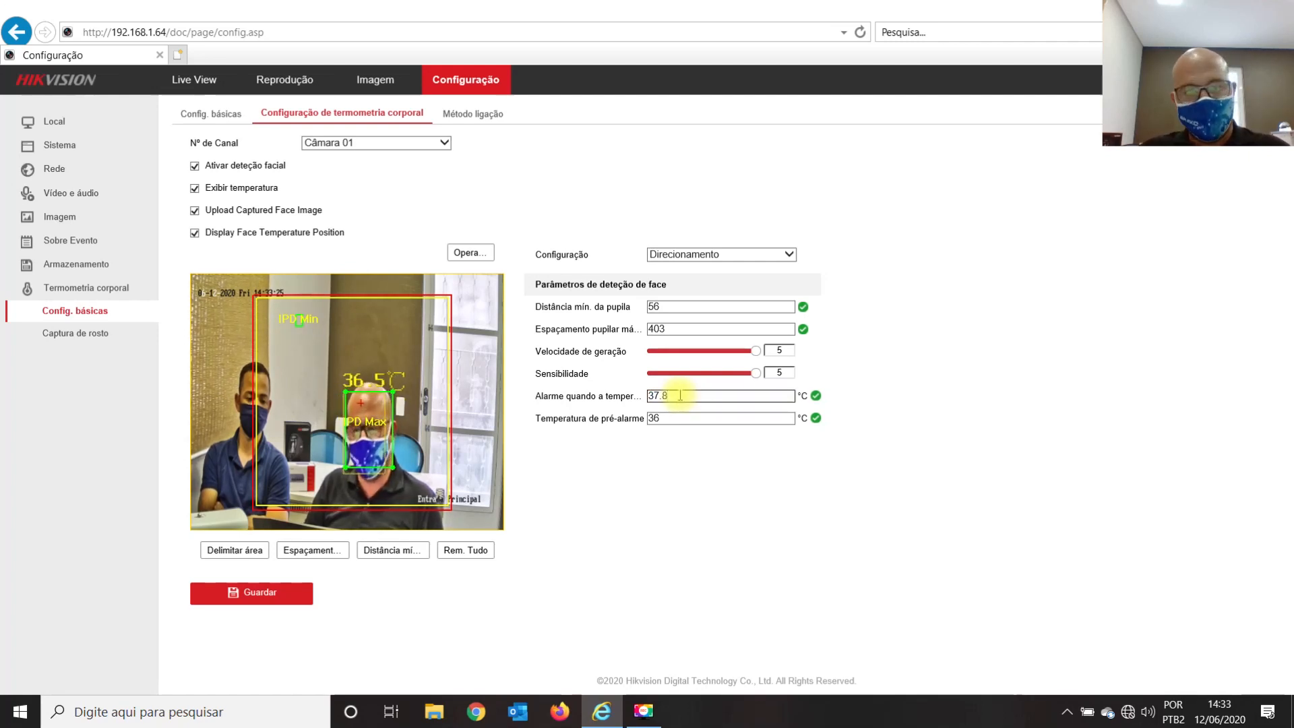
{"action": "type", "text": "3"}
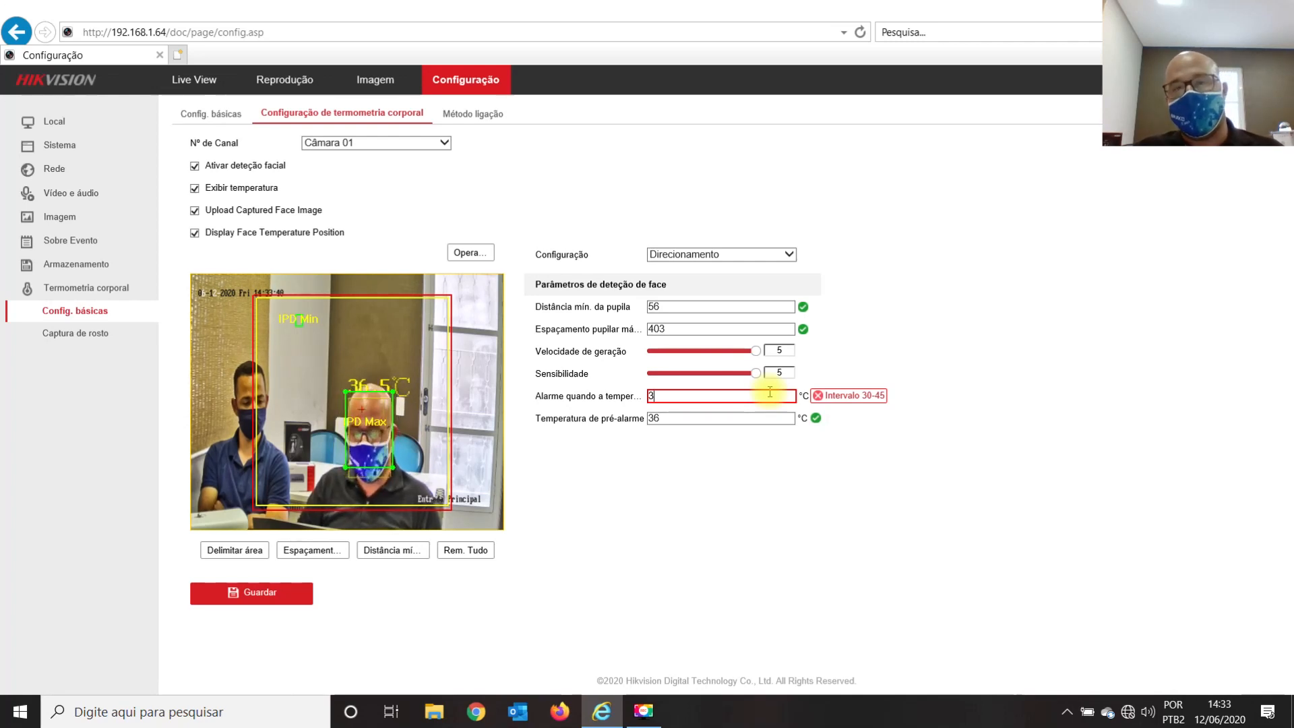
{"action": "type", "text": "7.5"}
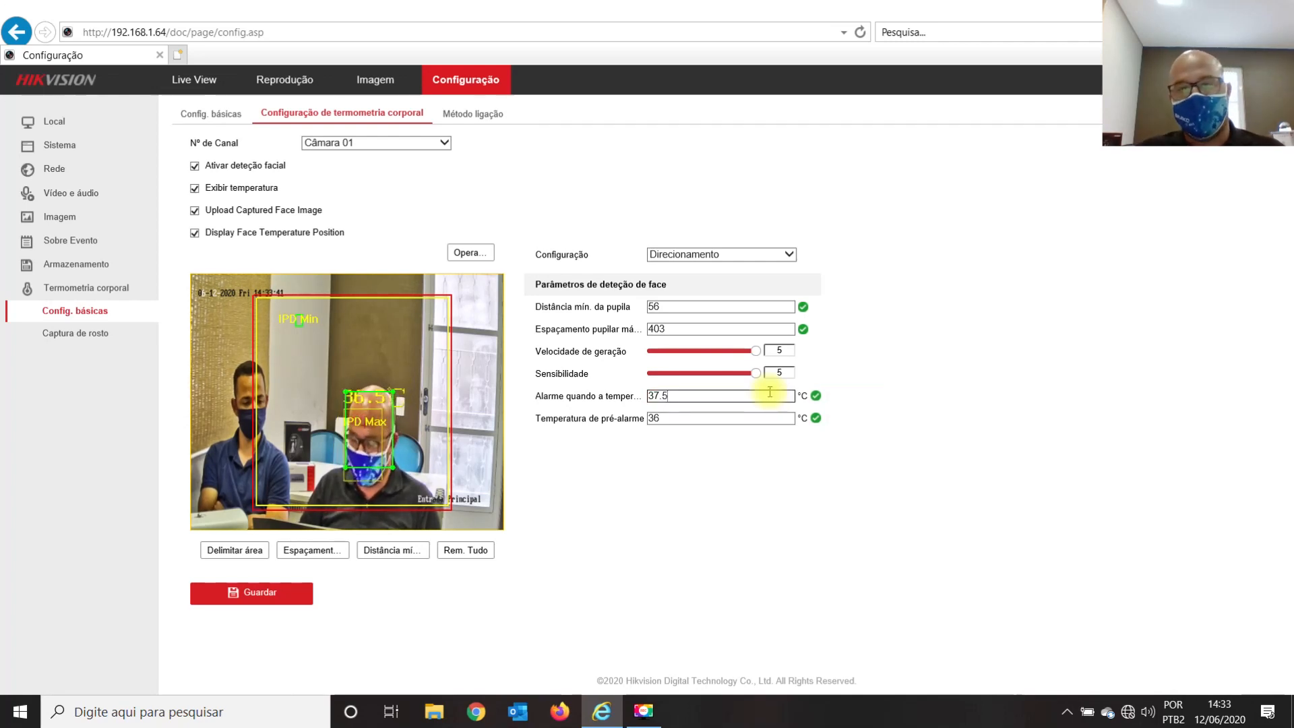
{"action": "left_click_drag", "start_coordinate": [751, 395], "coordinate": [641, 401]}
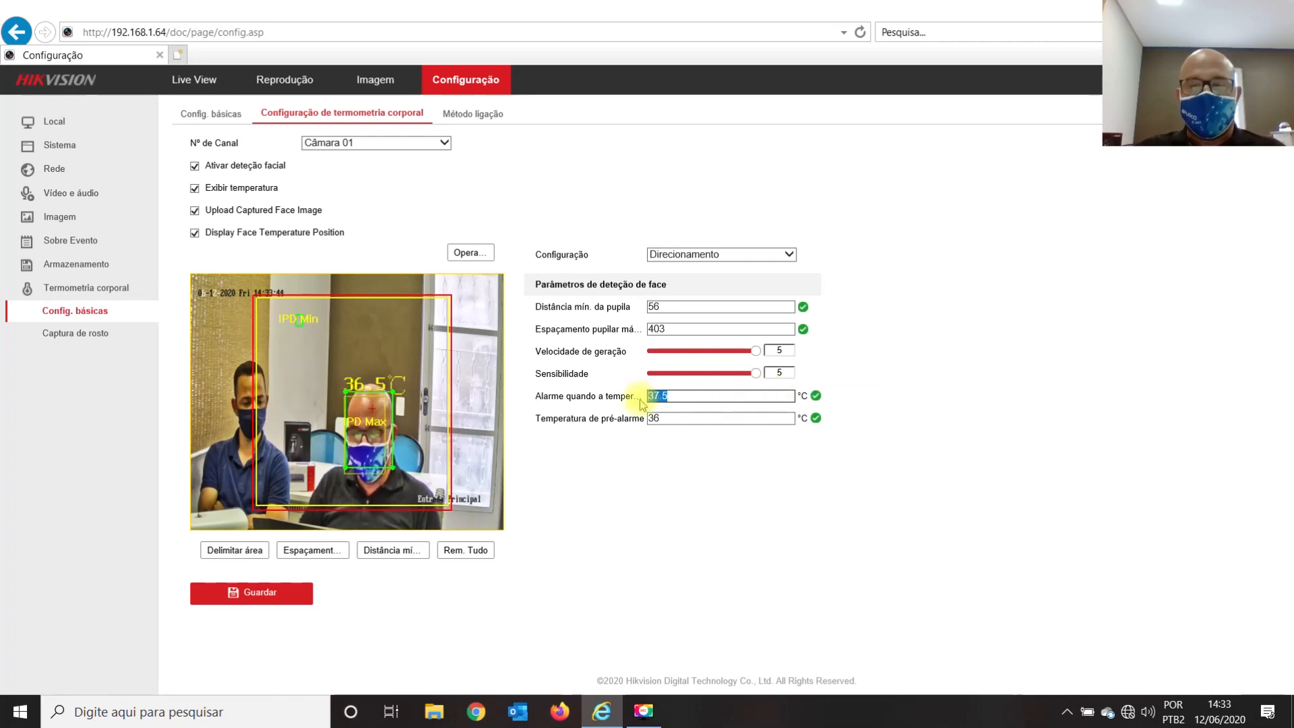
{"action": "type", "text": "36"}
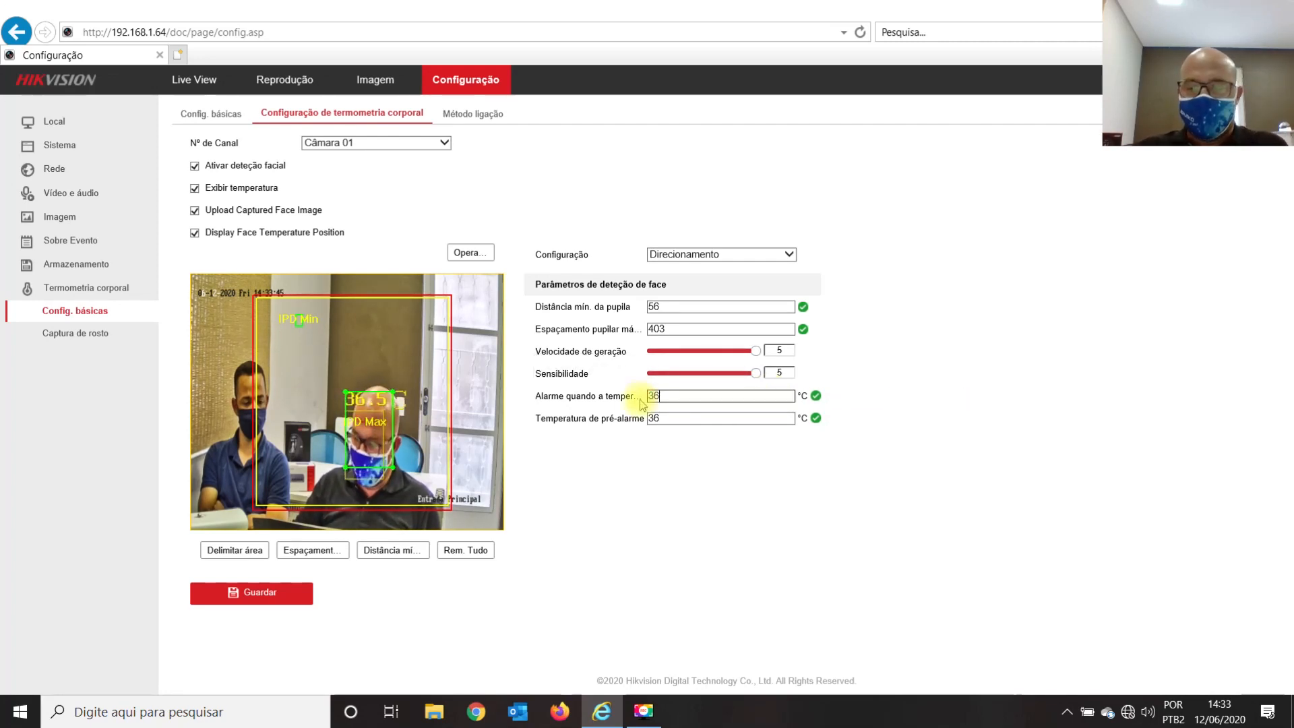
{"action": "type", "text": ".4"}
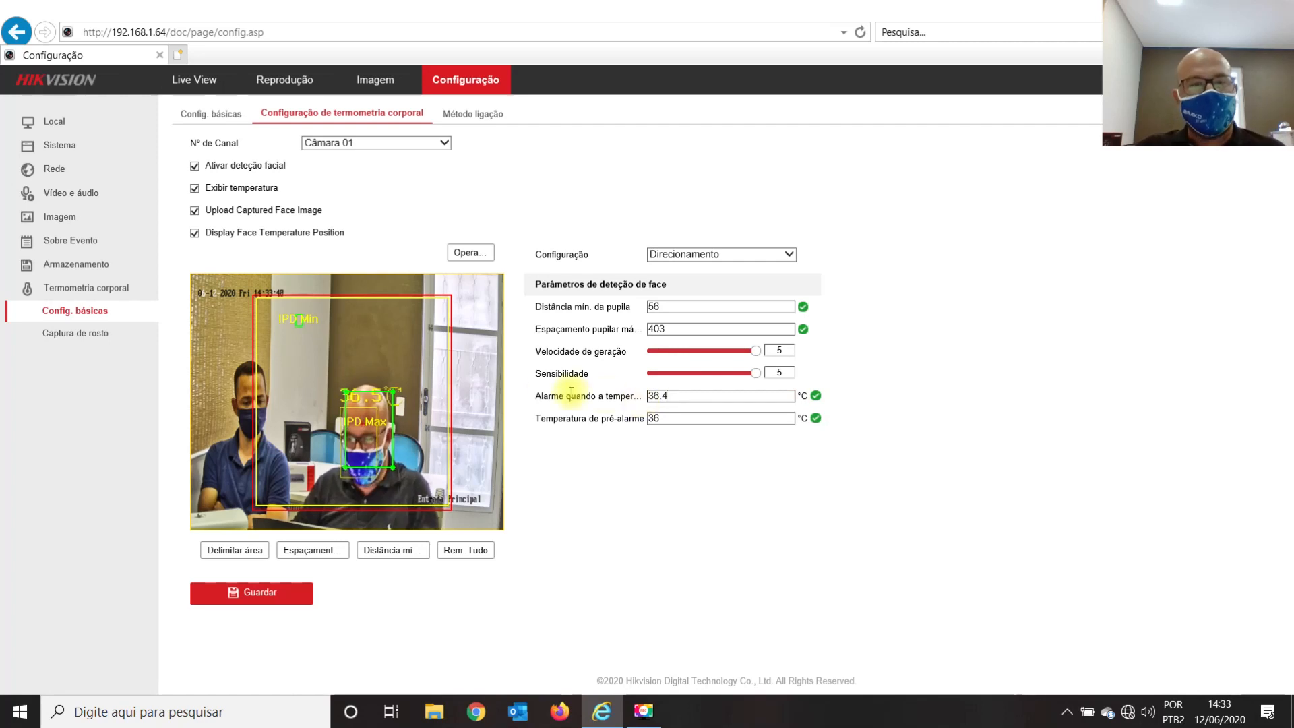
{"action": "left_click", "coordinate": [256, 596]}
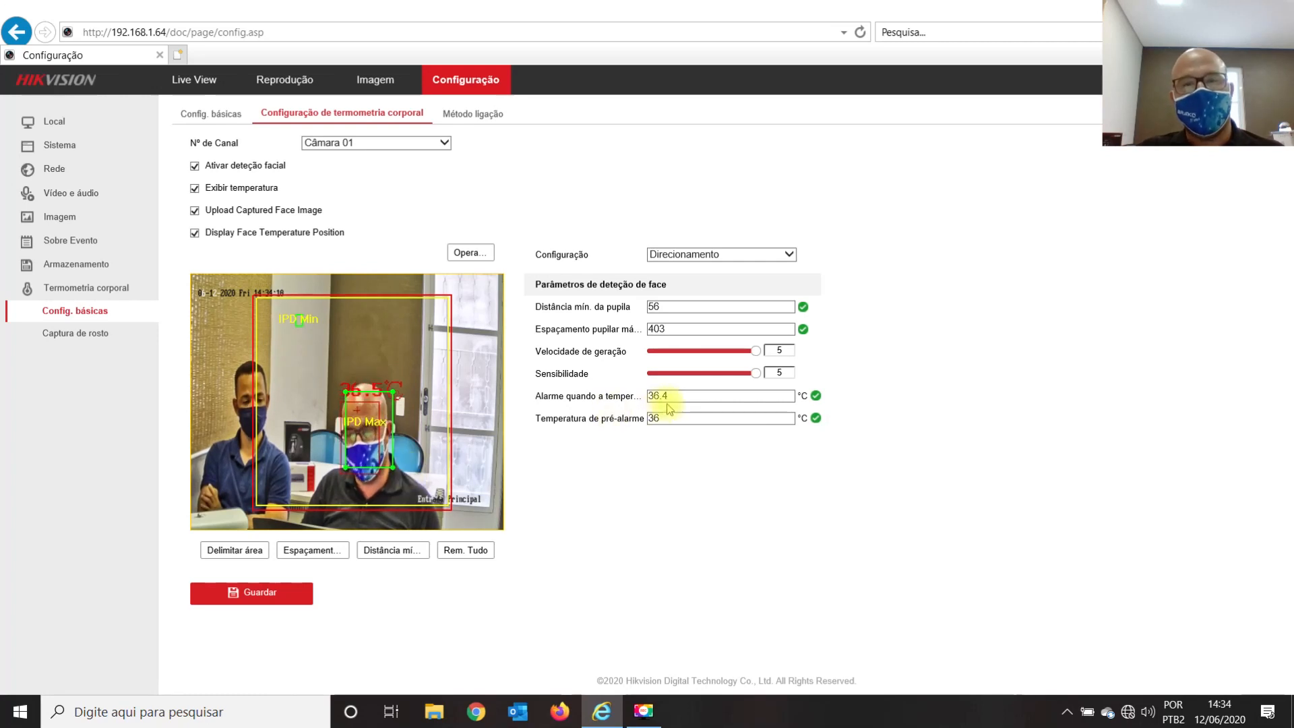
{"action": "type", "text": "37.5"}
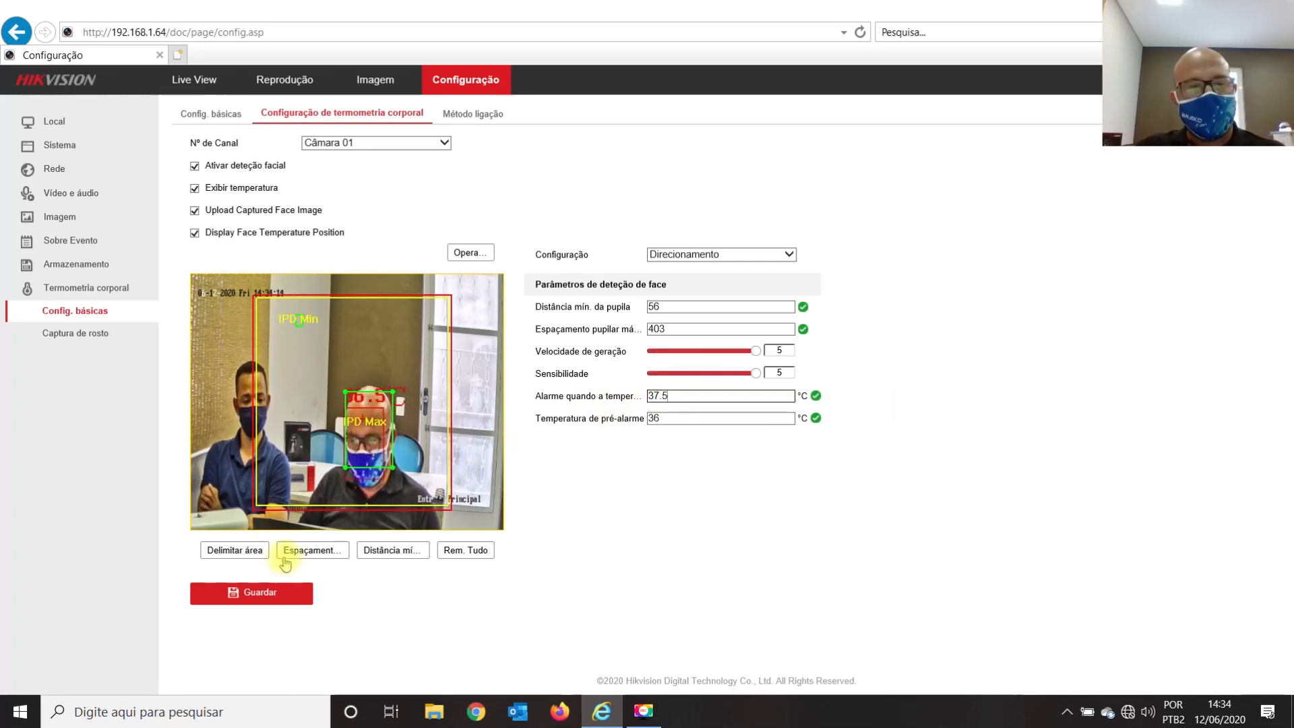
{"action": "left_click", "coordinate": [262, 592]}
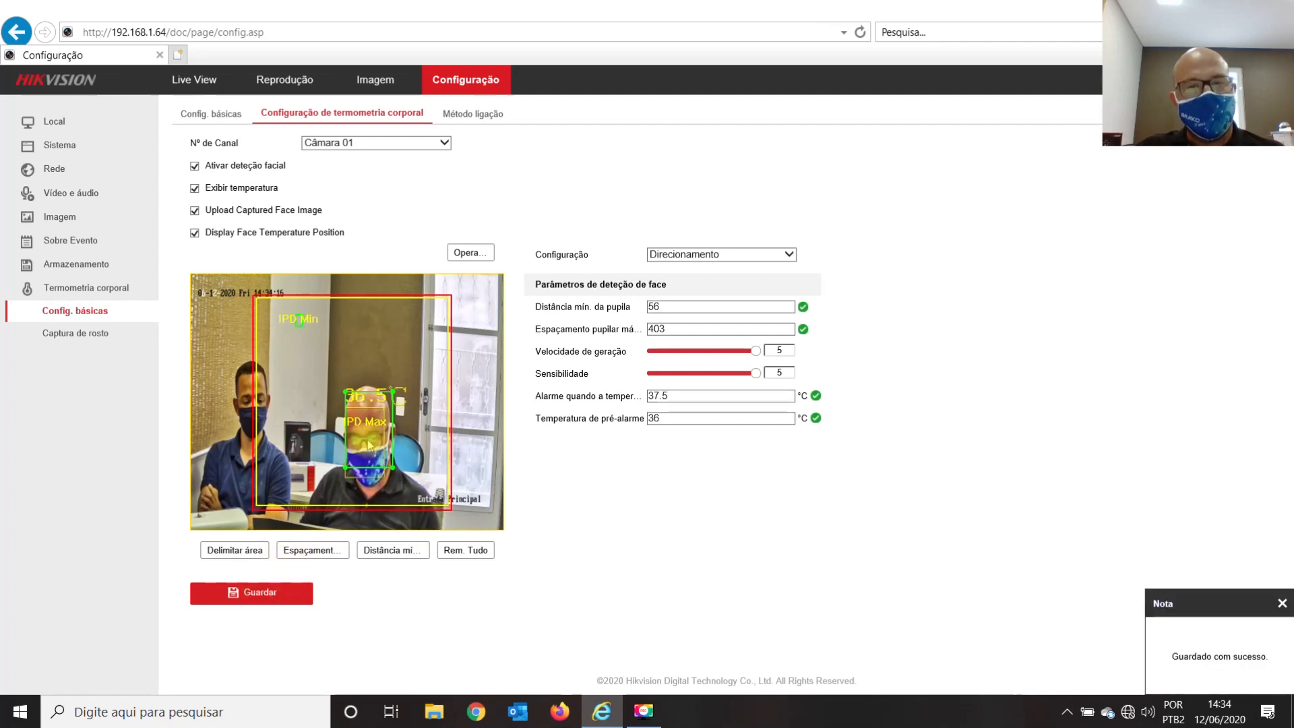
Step: Change the pre-alarm temperature from 36 to 37 °C and save, leaving the alarm at 37.5 °C
{"action": "double_click", "coordinate": [657, 419]}
{"action": "type", "text": "37"}
{"action": "left_click", "coordinate": [272, 592]}
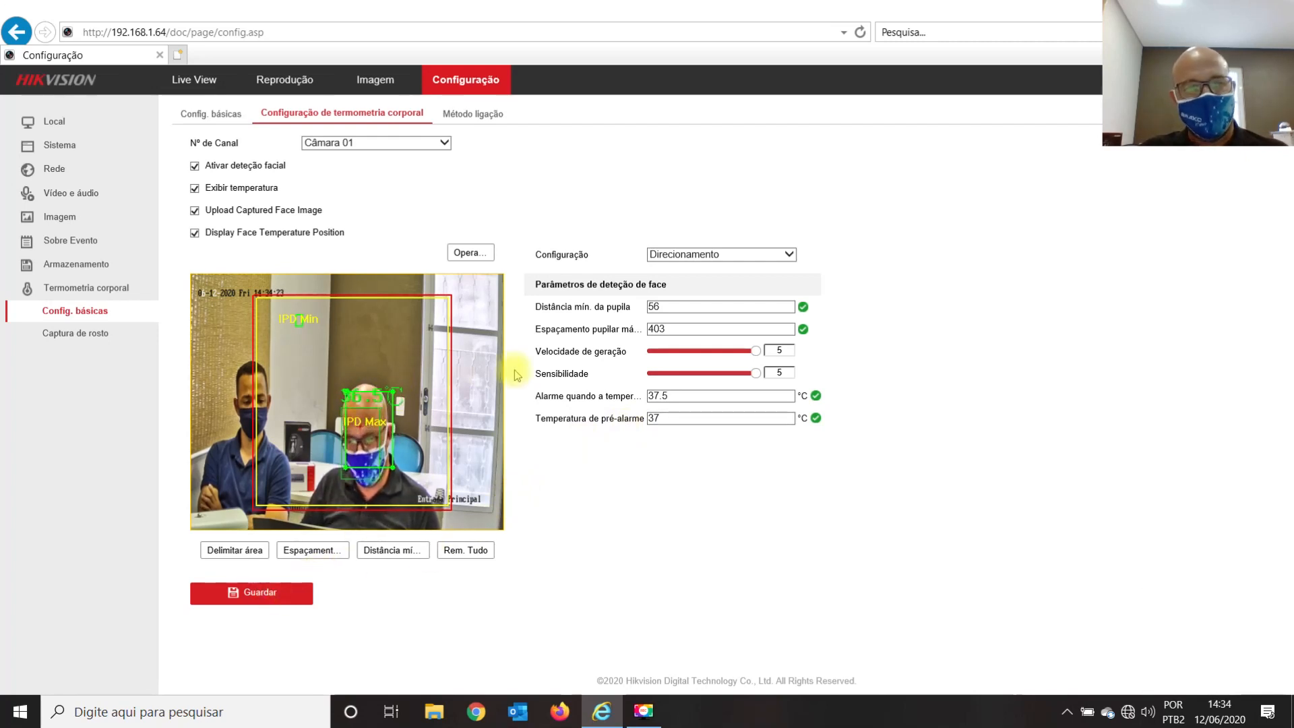
{"action": "left_click", "coordinate": [251, 591]}
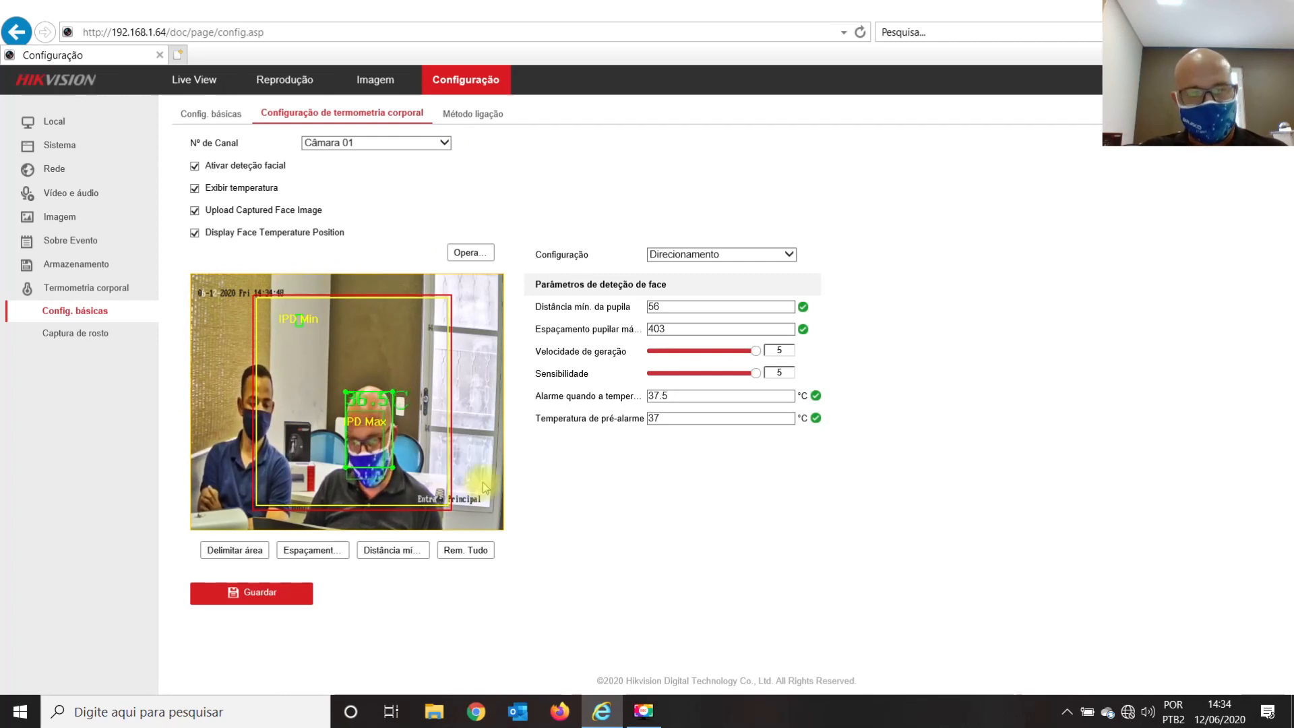
Step: Briefly view thermal Câmara 02, return to Câmara 01, and shrink its yellow measurement area
{"action": "left_click", "coordinate": [444, 144]}
{"action": "left_click", "coordinate": [385, 159]}
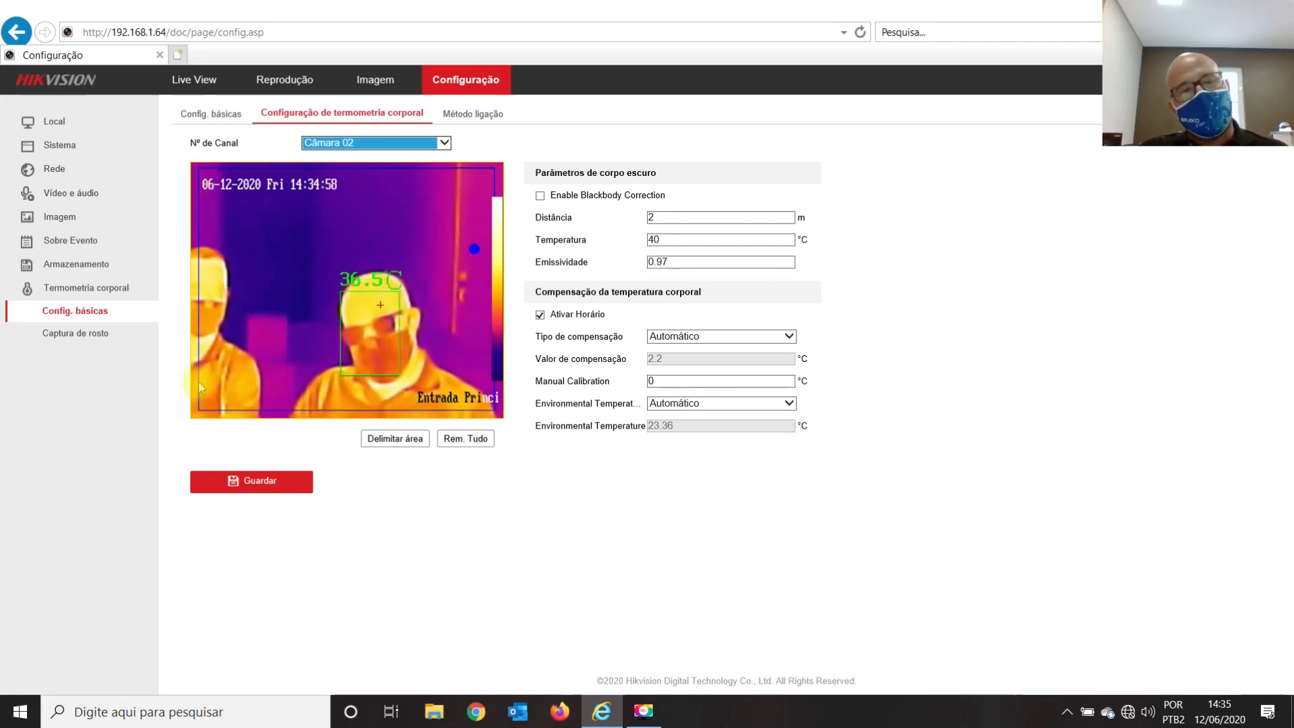
{"action": "left_click", "coordinate": [444, 143]}
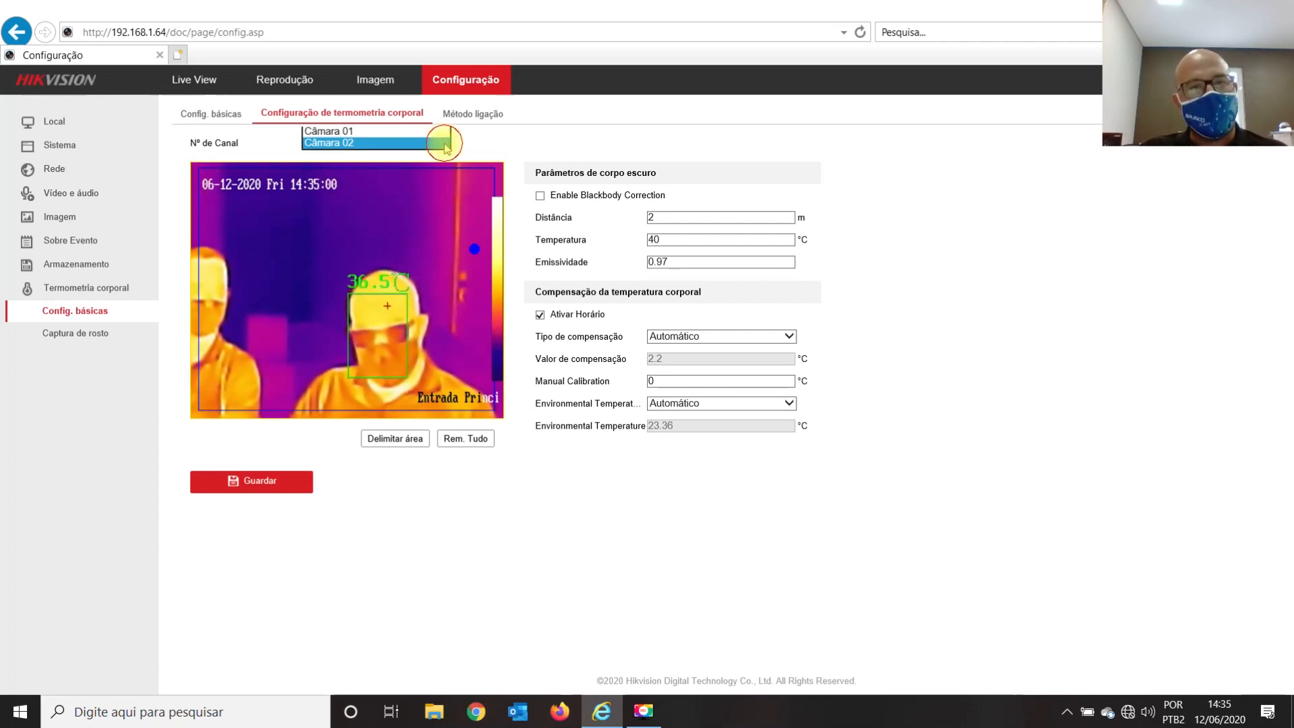
{"action": "left_click", "coordinate": [394, 133]}
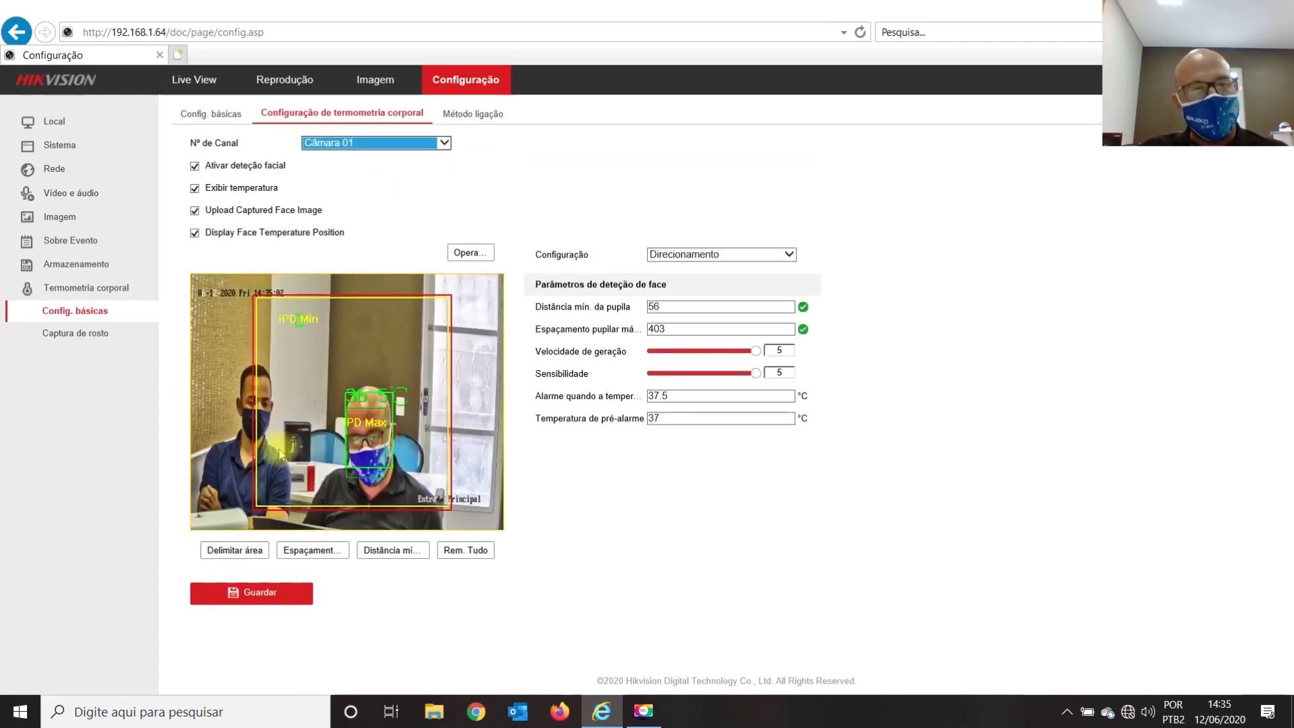
{"action": "left_click", "coordinate": [244, 555]}
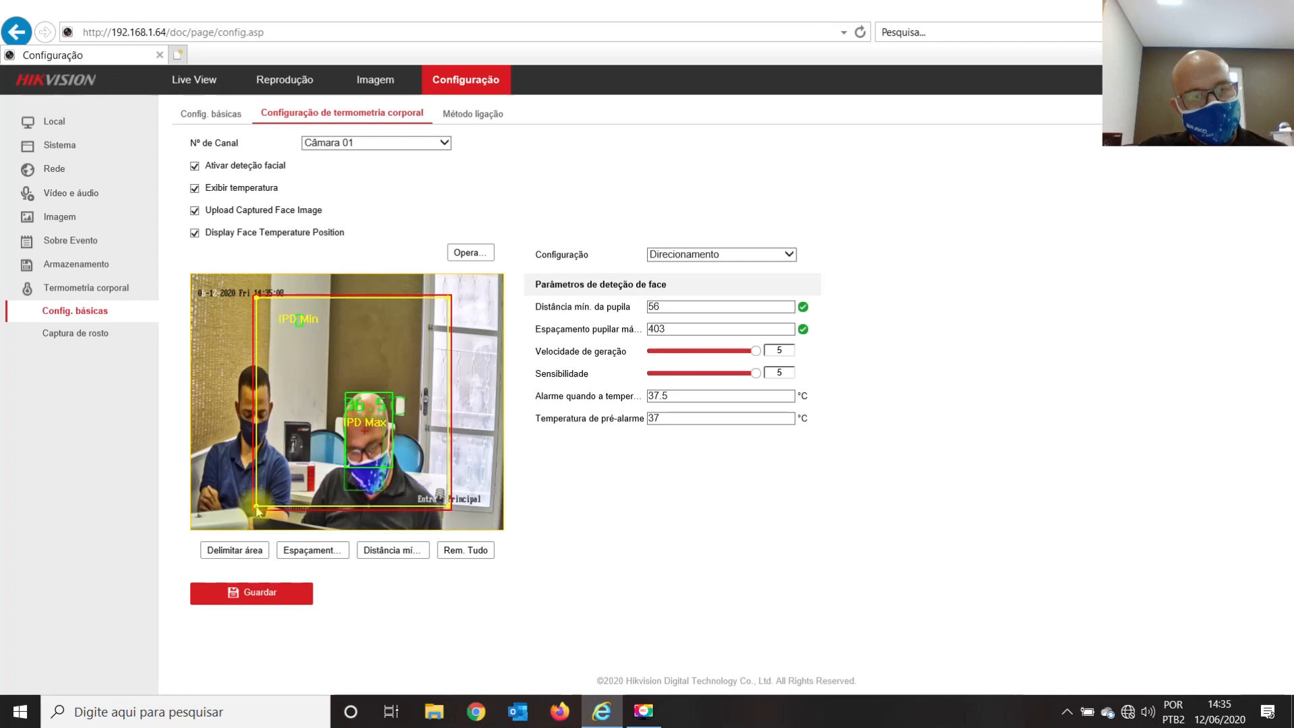
{"action": "left_click_drag", "start_coordinate": [258, 498], "coordinate": [307, 401]}
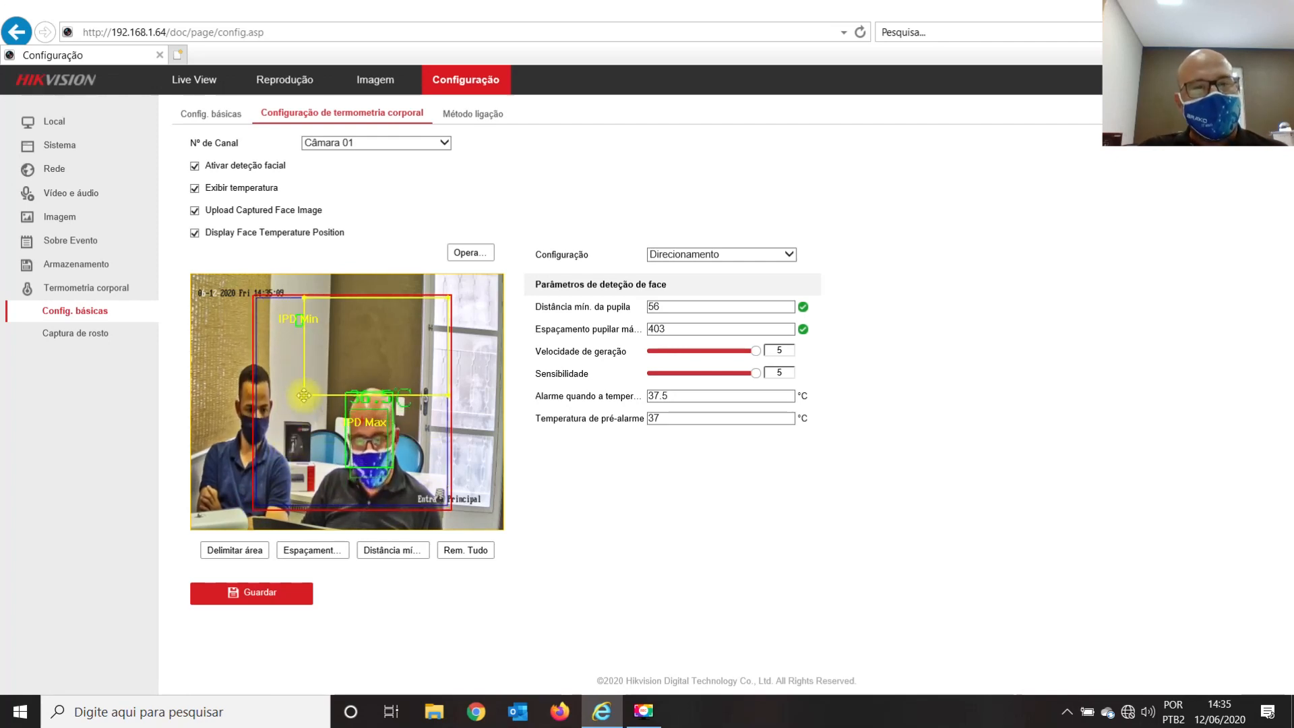
Step: Enlarge the yellow area toward the bottom-left, pull it back inside the red frame, and save
{"action": "left_click", "coordinate": [269, 592]}
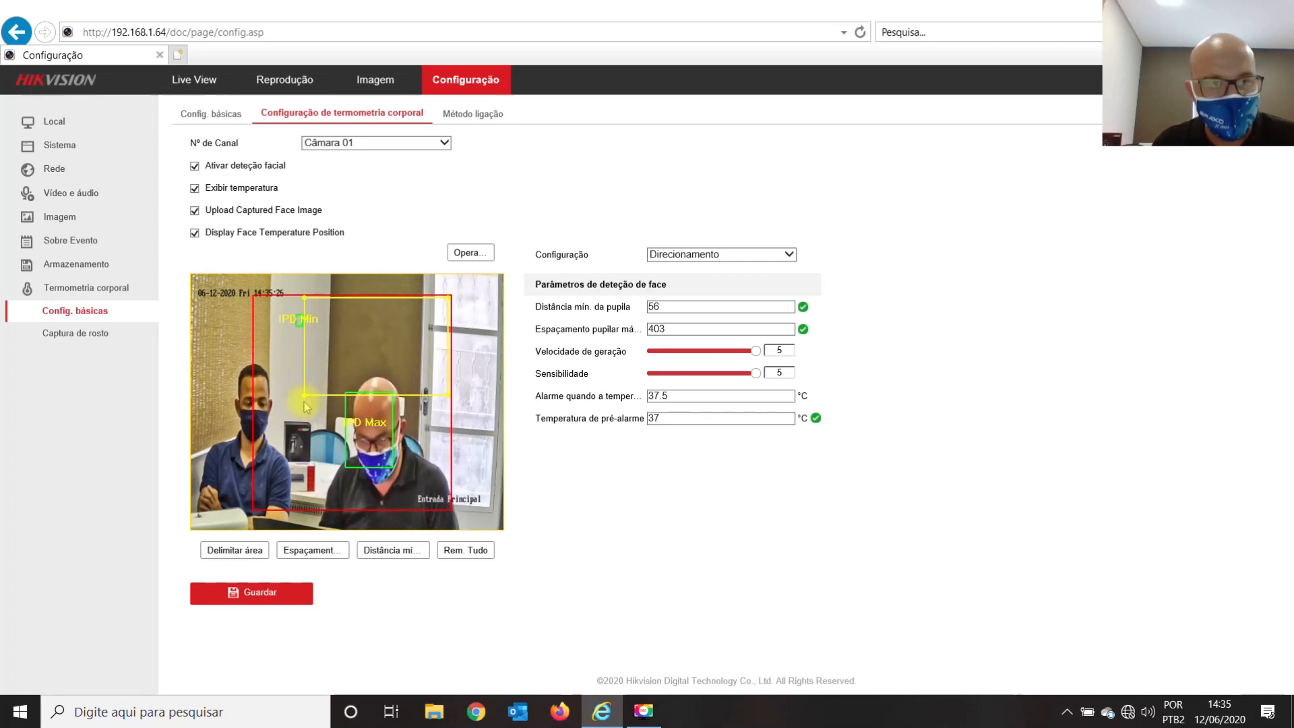
{"action": "left_click_drag", "start_coordinate": [308, 399], "coordinate": [223, 522]}
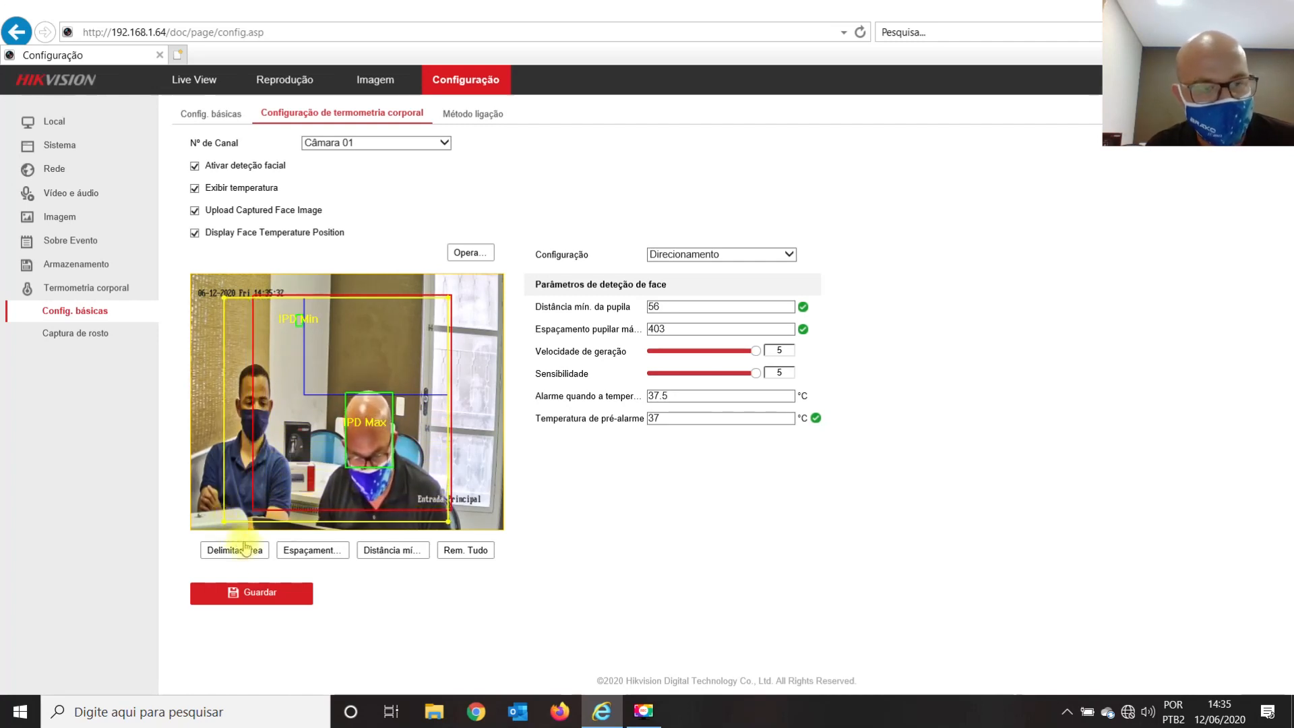
{"action": "left_click", "coordinate": [258, 593]}
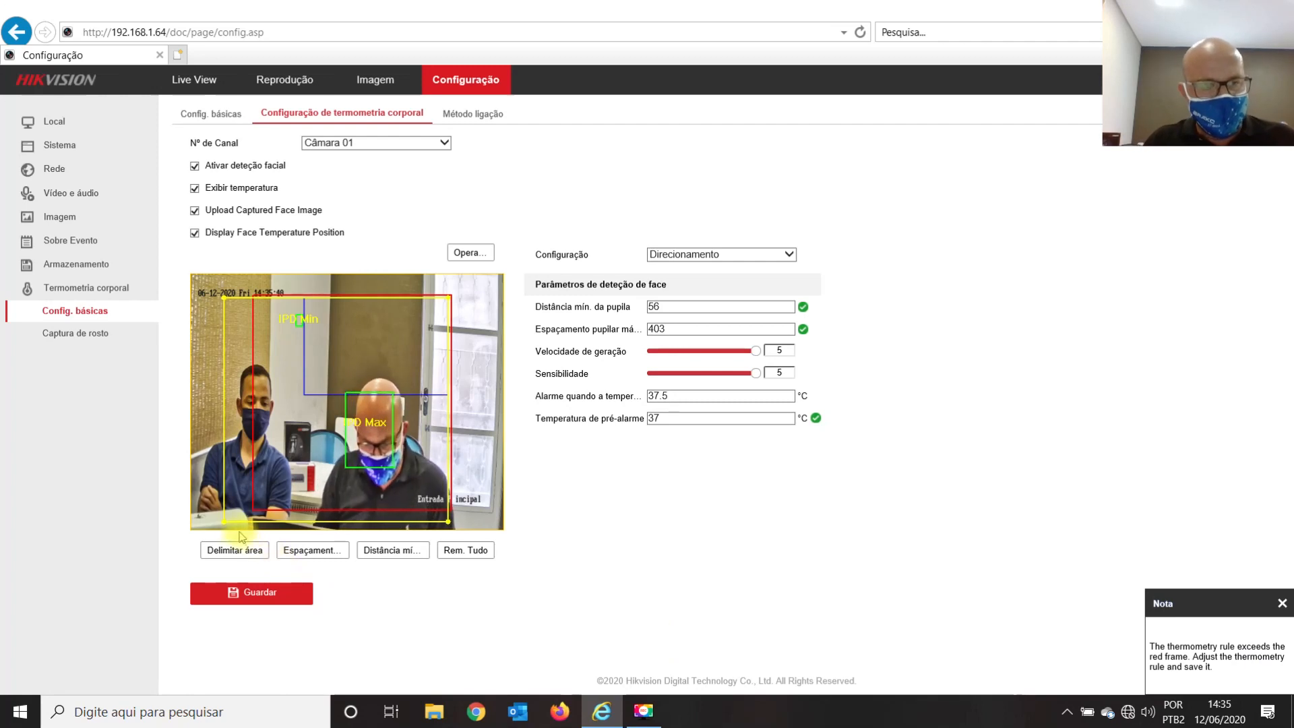
{"action": "left_click_drag", "start_coordinate": [224, 522], "coordinate": [321, 497]}
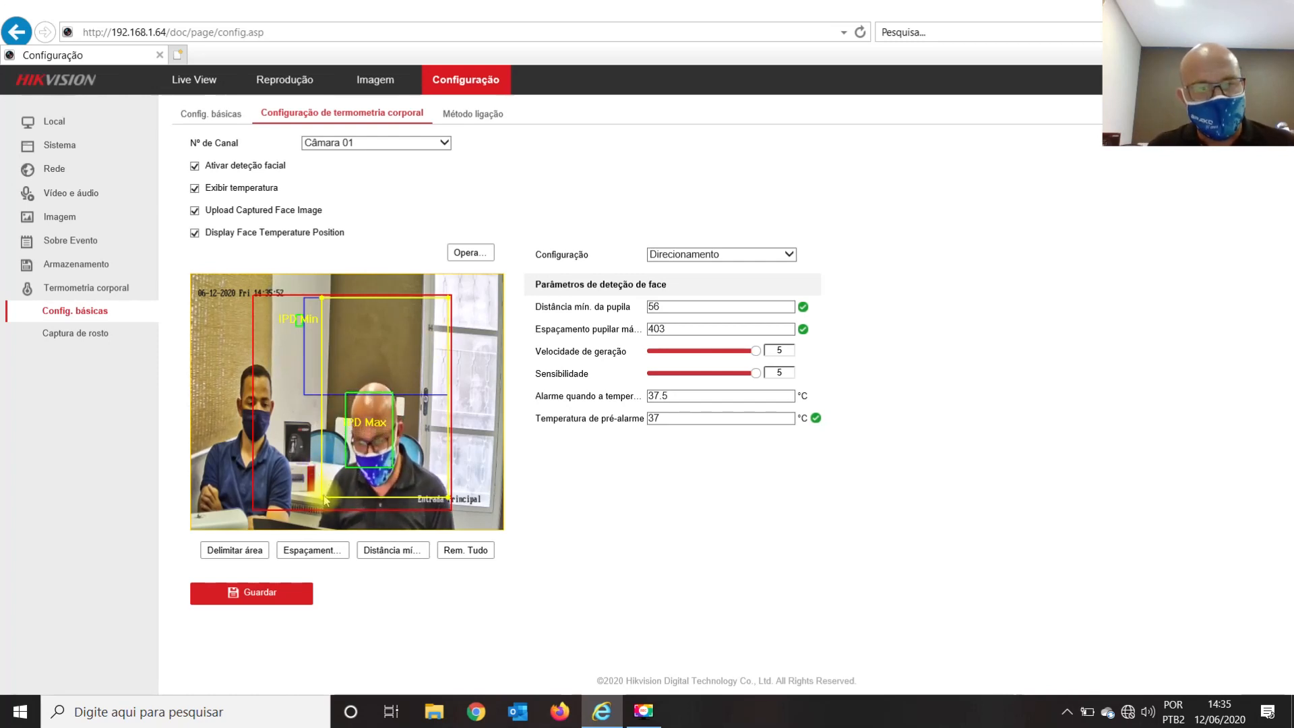
{"action": "left_click", "coordinate": [258, 593]}
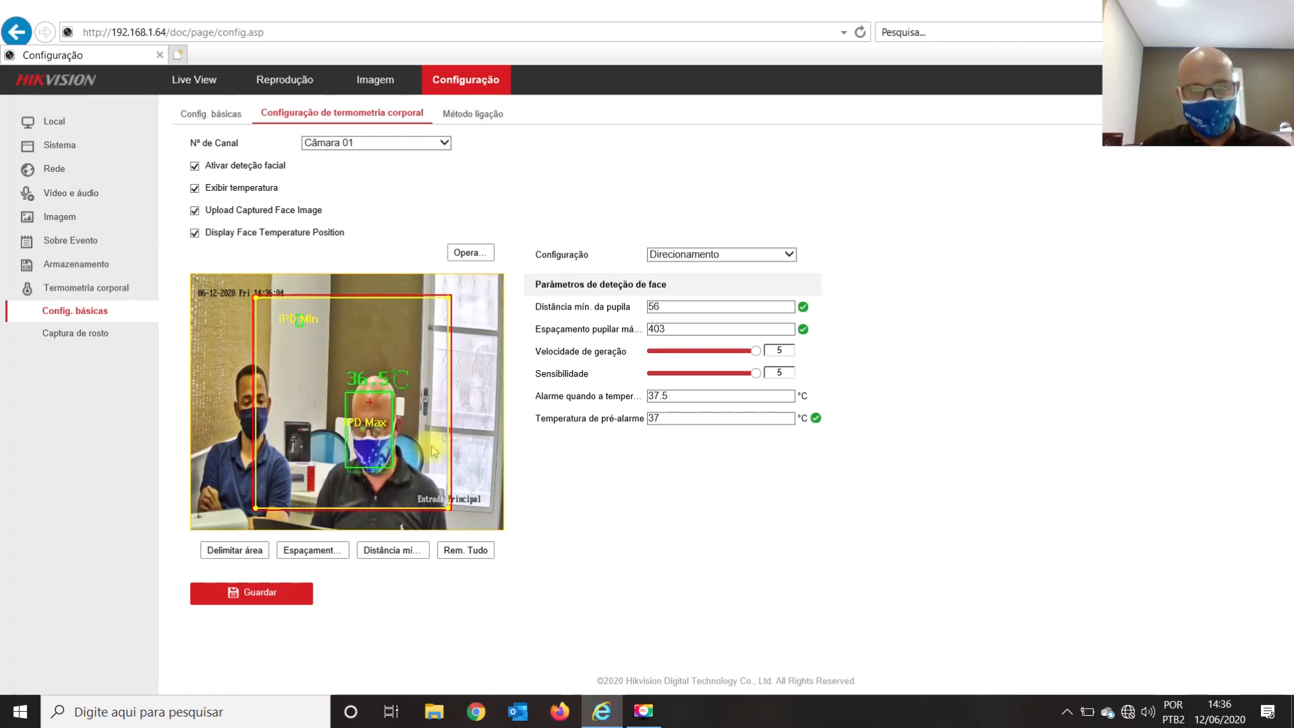
Step: Switch to thermal Câmara 02 and review its blackbody settings: 2 m, 40 °C, emissivity 0.97
{"action": "left_click", "coordinate": [447, 144]}
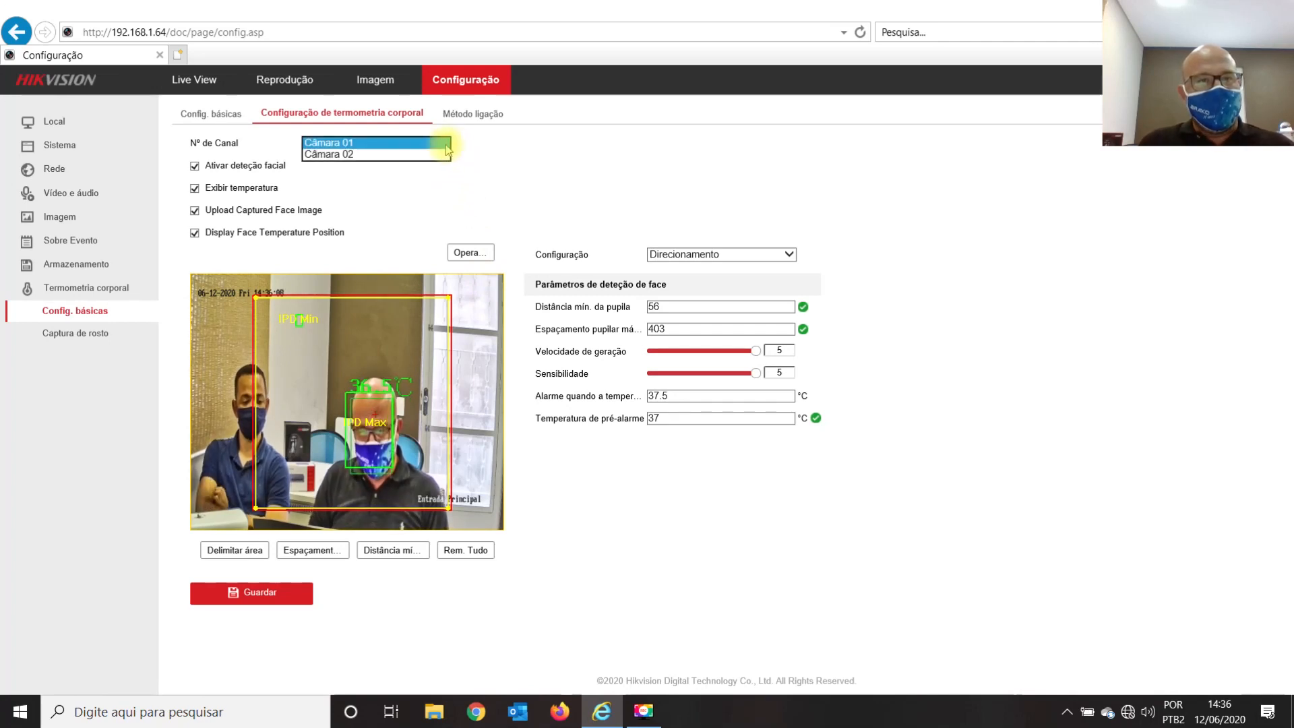
{"action": "left_click", "coordinate": [374, 153]}
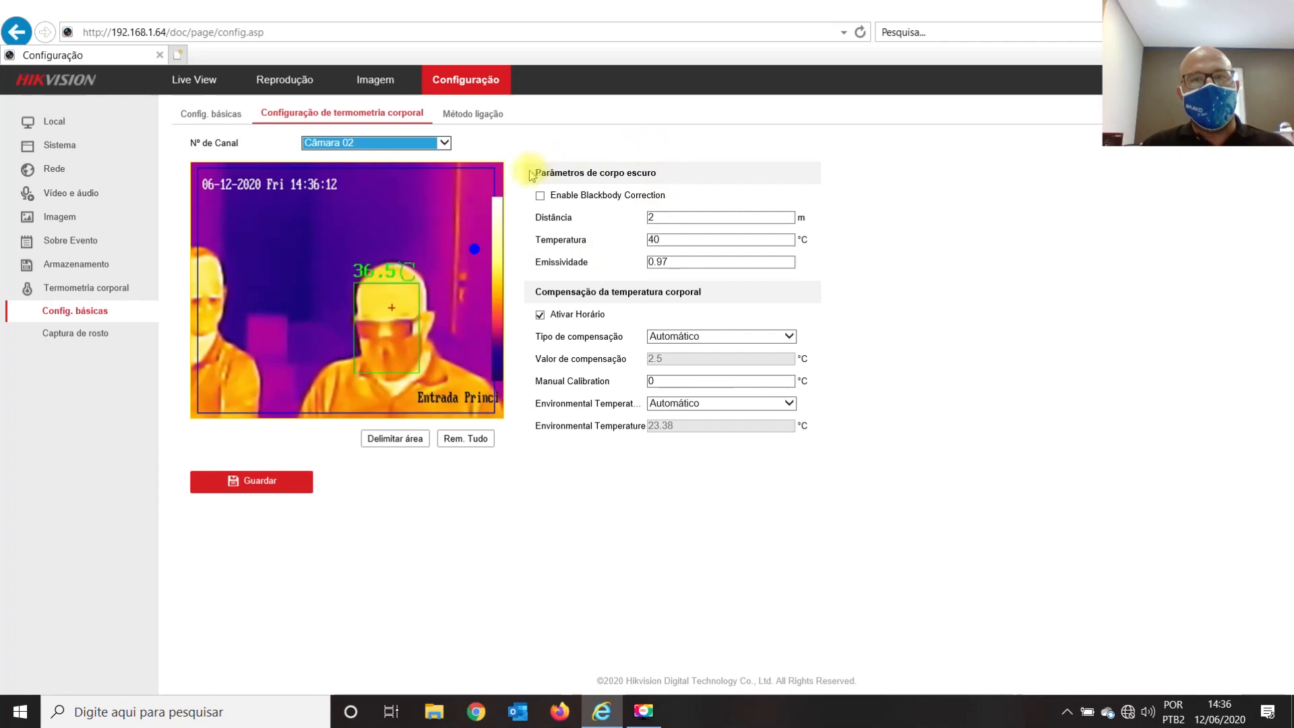
{"action": "left_click", "coordinate": [652, 175]}
{"action": "left_click_drag", "start_coordinate": [652, 175], "coordinate": [535, 174]}
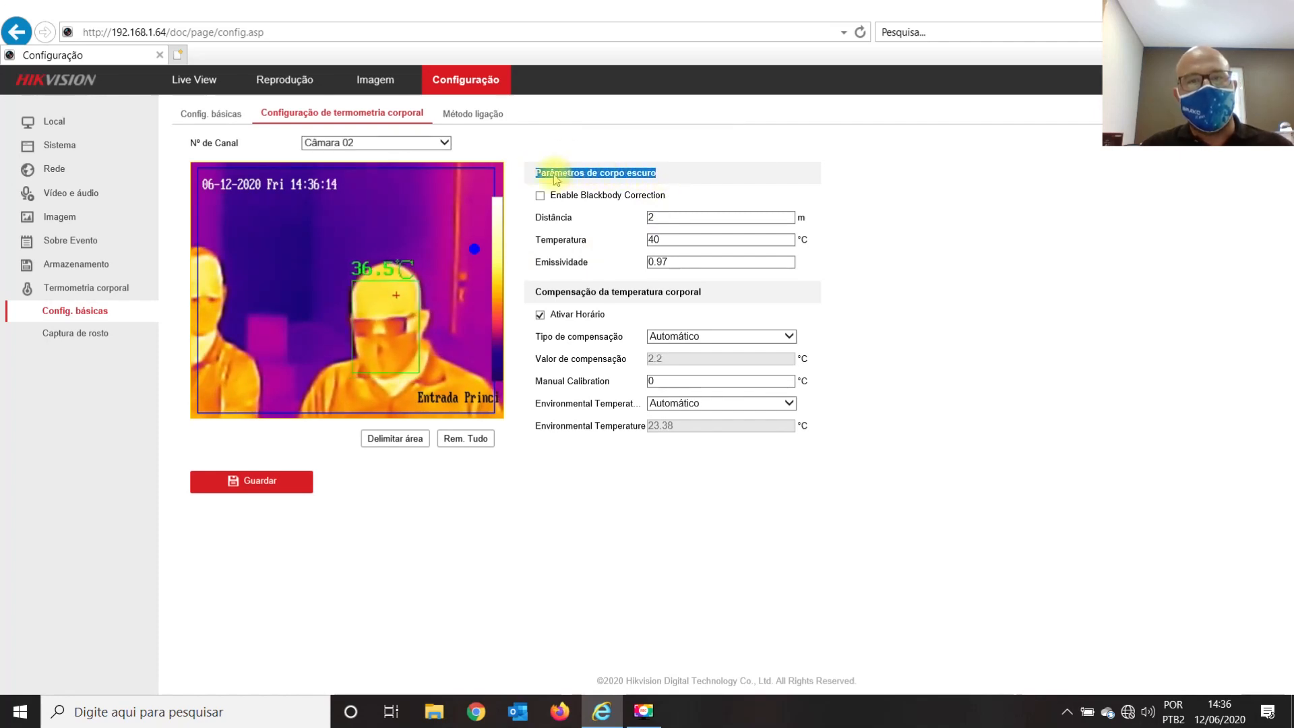
{"action": "left_click", "coordinate": [664, 188]}
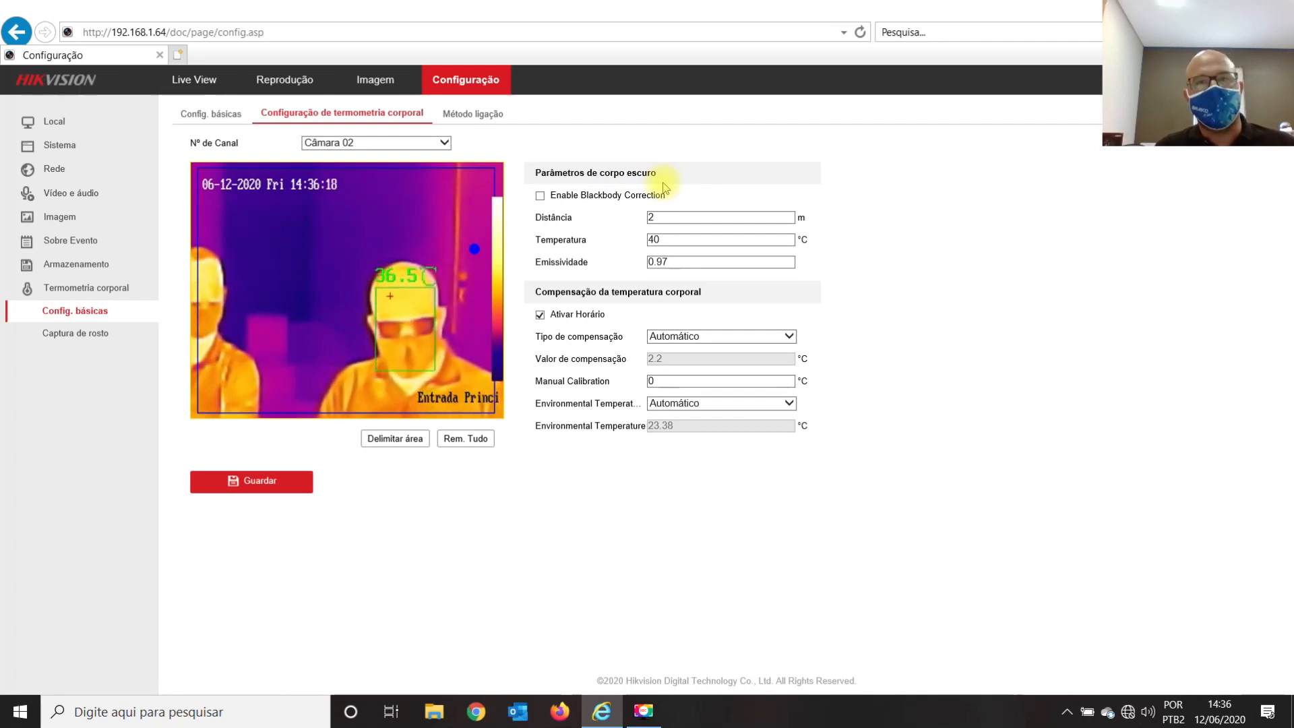
{"action": "left_click_drag", "start_coordinate": [656, 174], "coordinate": [598, 174]}
{"action": "left_click", "coordinate": [688, 172]}
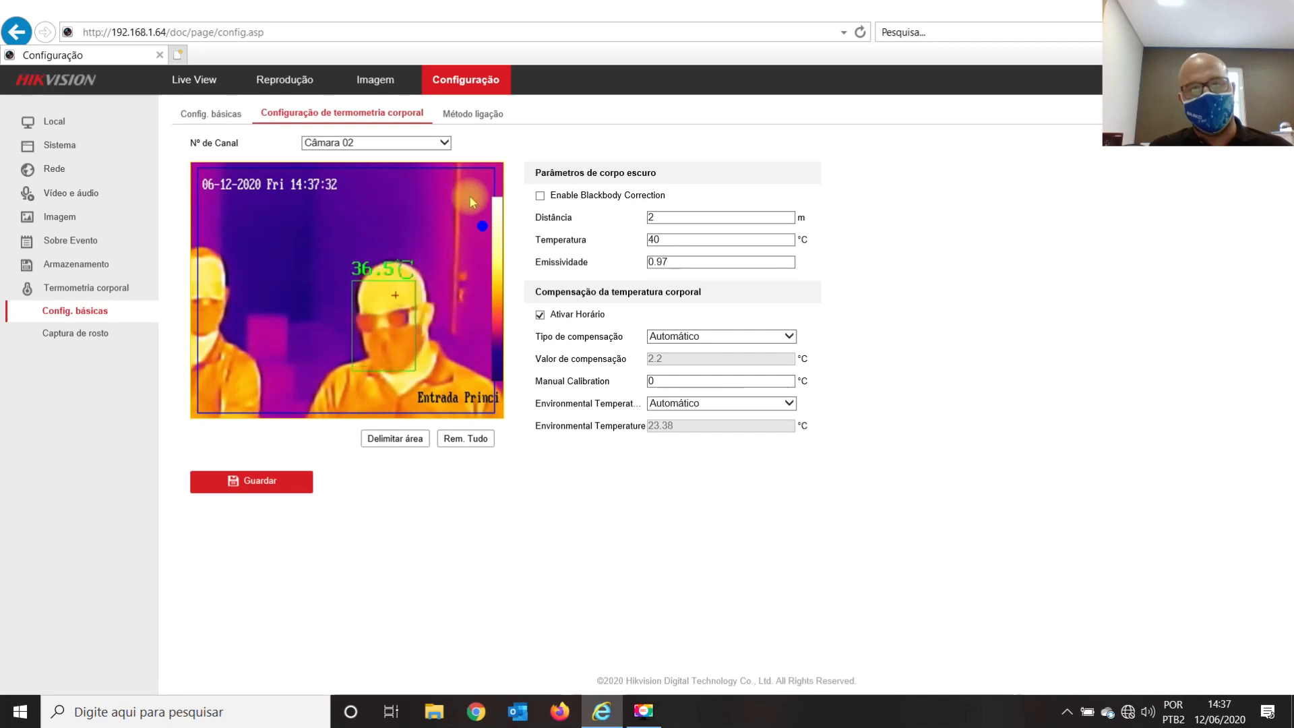
{"action": "double_click", "coordinate": [655, 240]}
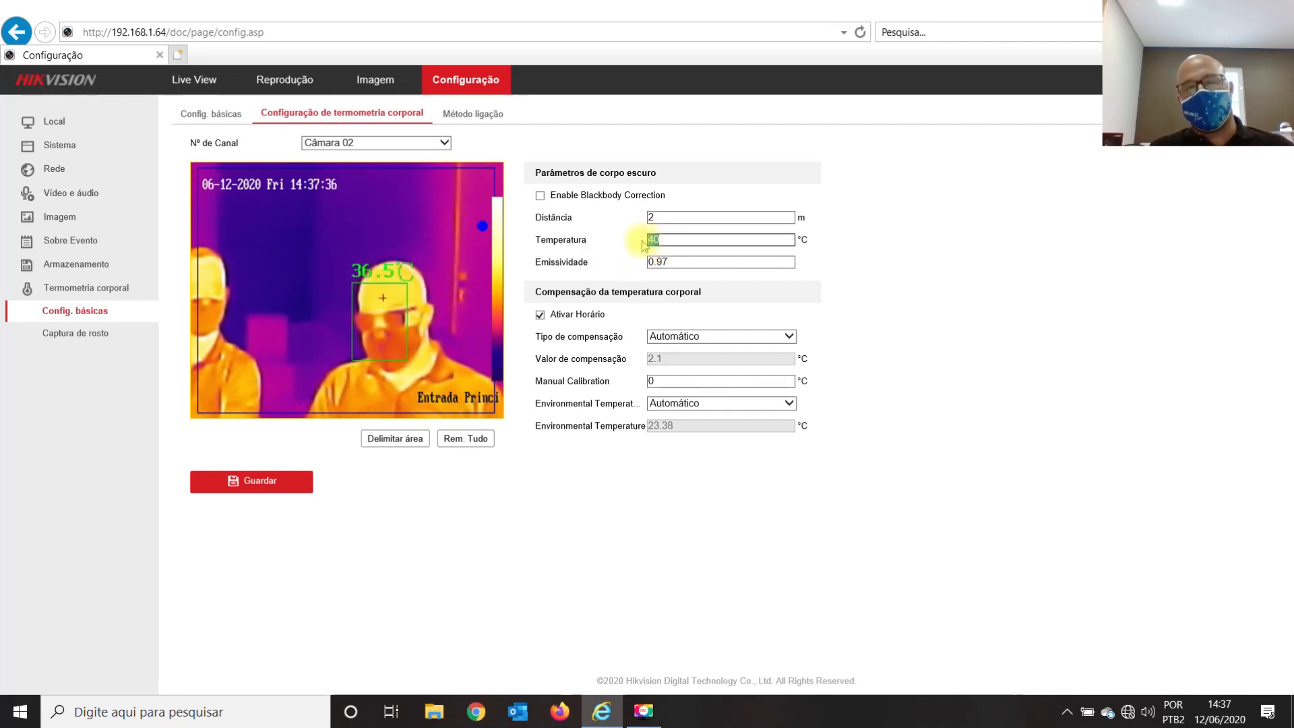
{"action": "left_click", "coordinate": [681, 240]}
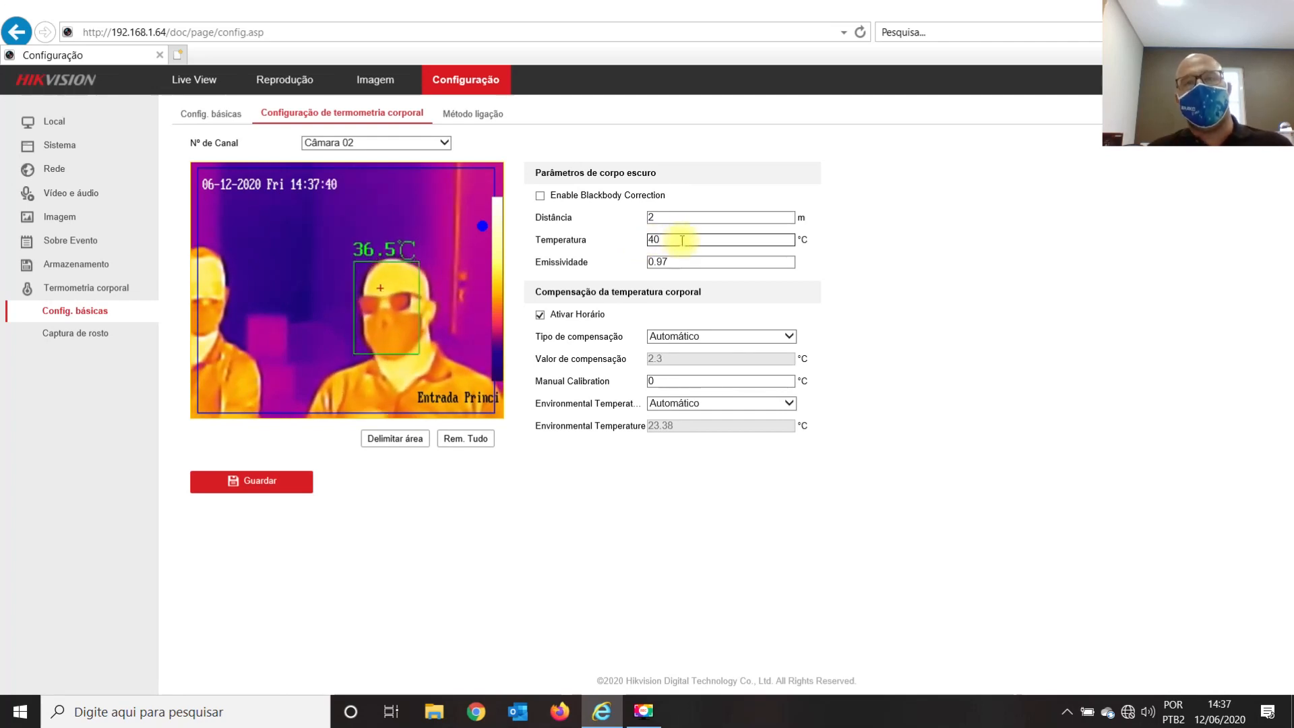
{"action": "left_click_drag", "start_coordinate": [682, 240], "coordinate": [644, 236]}
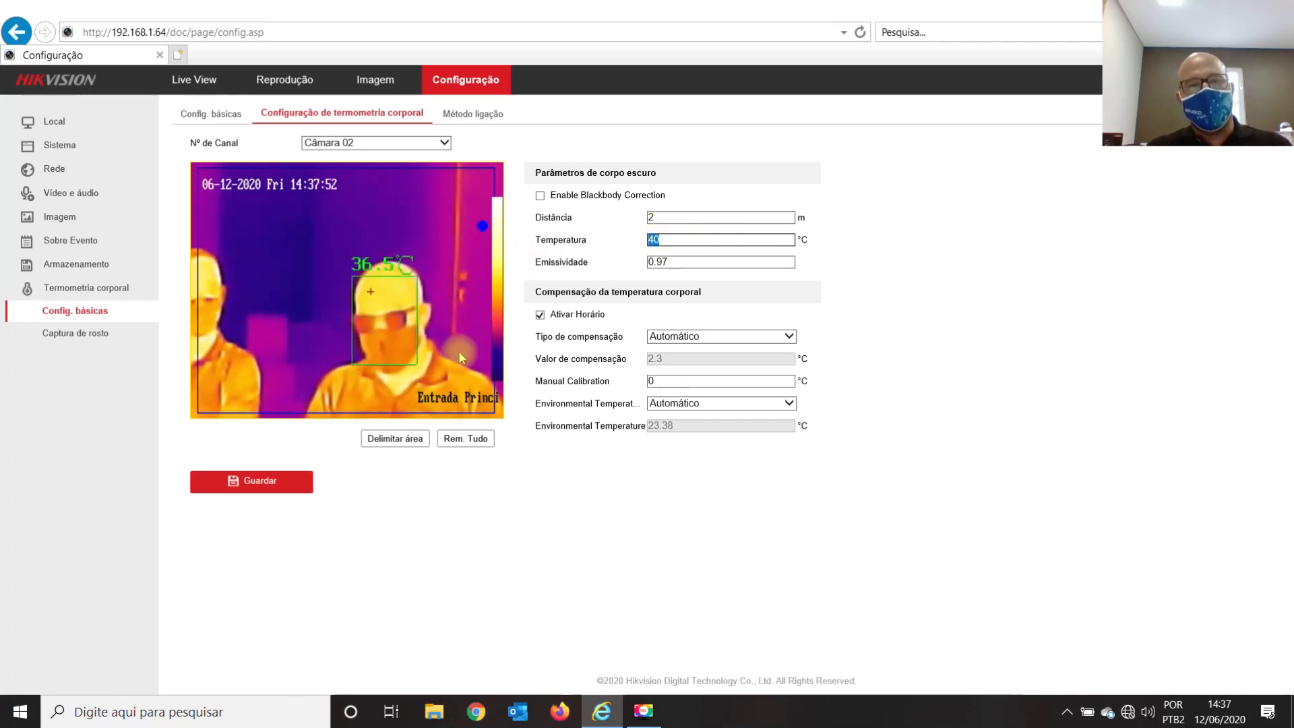
{"action": "left_click", "coordinate": [413, 440]}
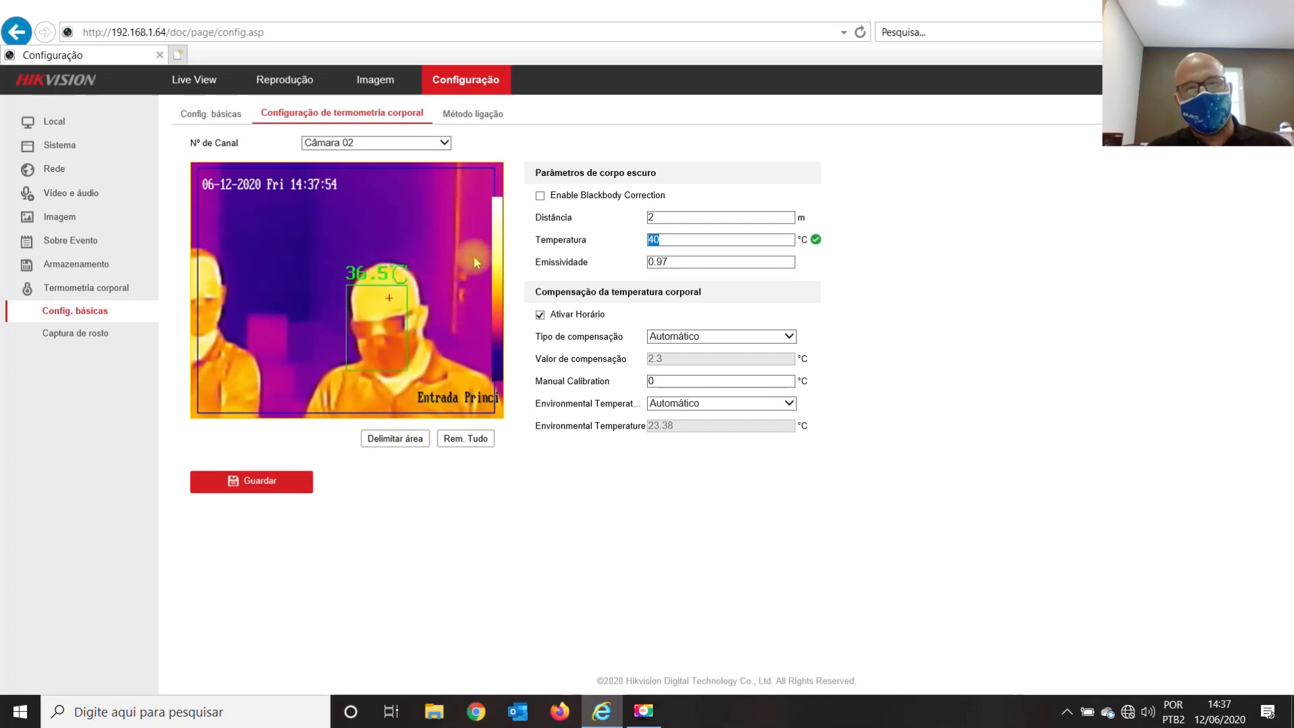
{"action": "double_click", "coordinate": [669, 218]}
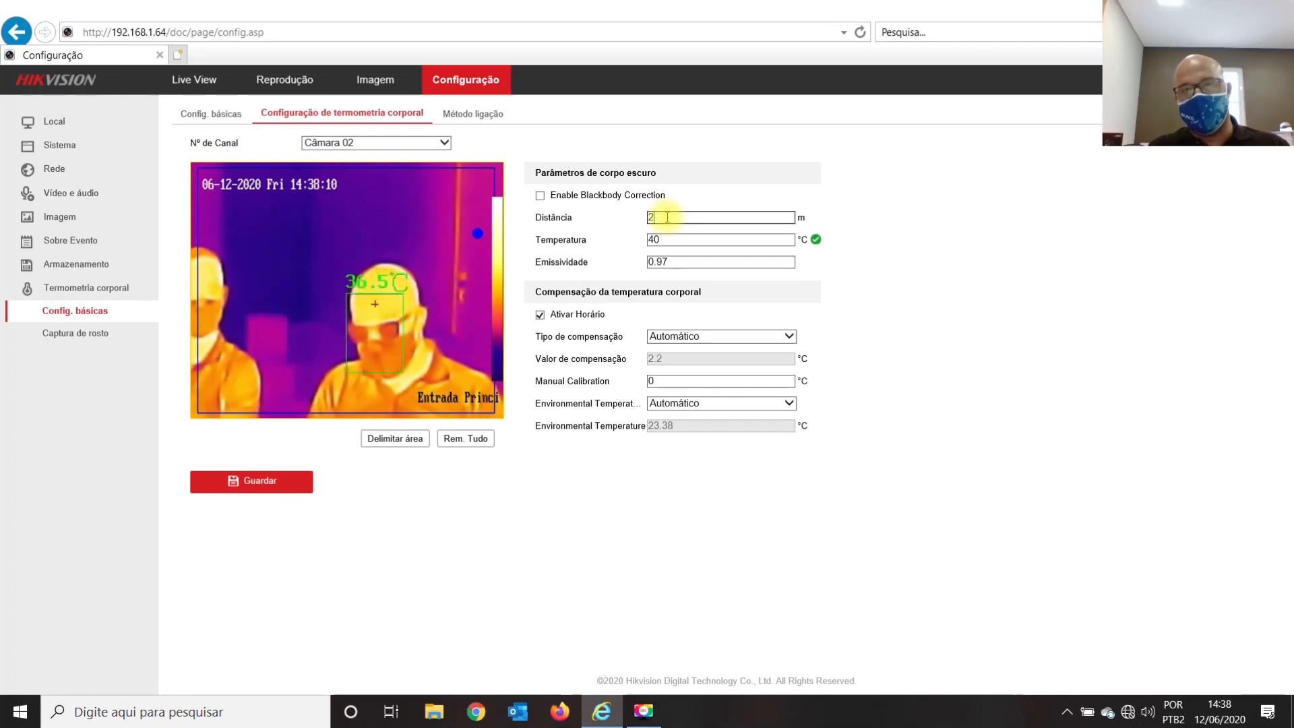
{"action": "double_click", "coordinate": [665, 238]}
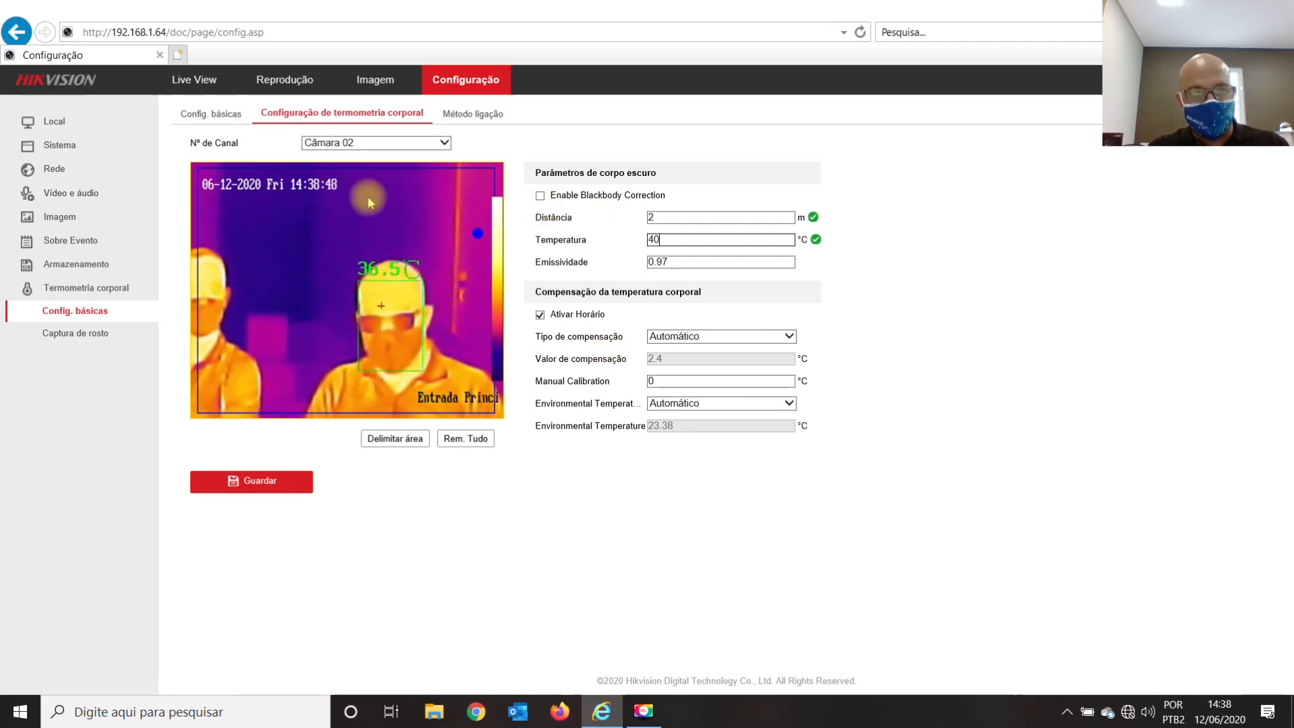
Step: Open Captura de rosto and choose Foto de rosto as the target image type
{"action": "left_click", "coordinate": [97, 337]}
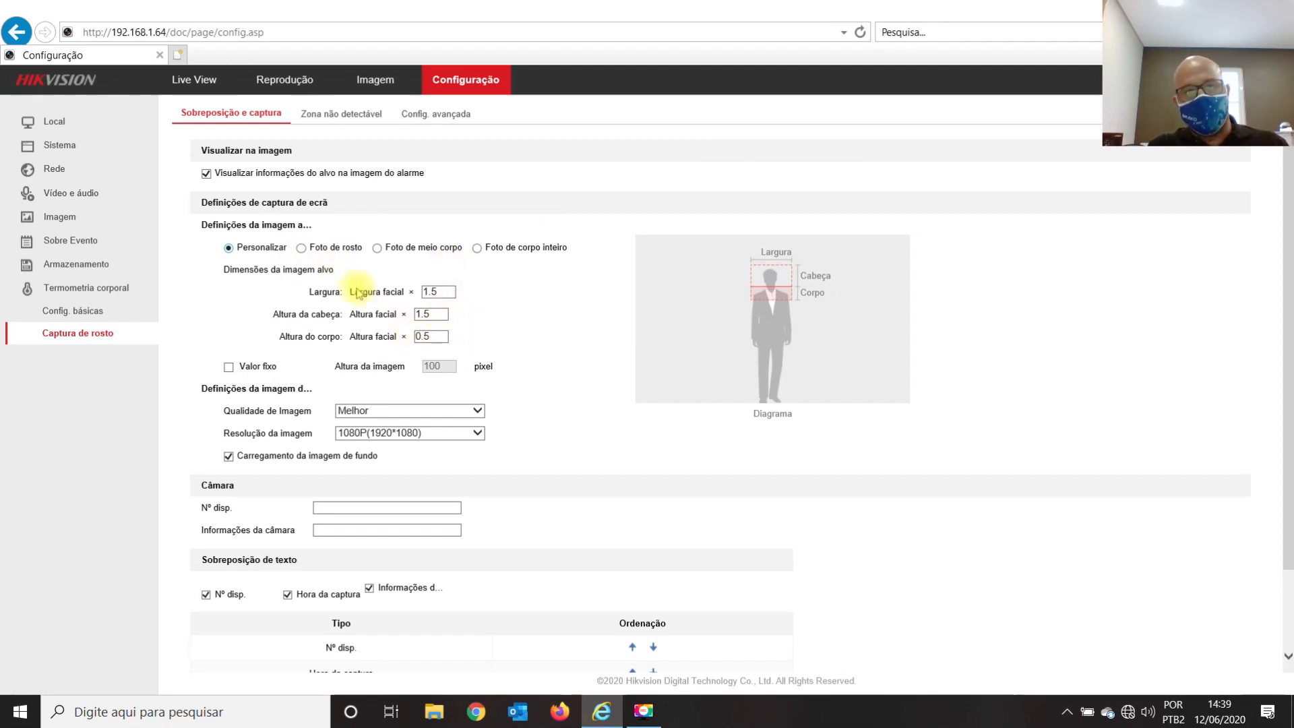
{"action": "left_click", "coordinate": [301, 249]}
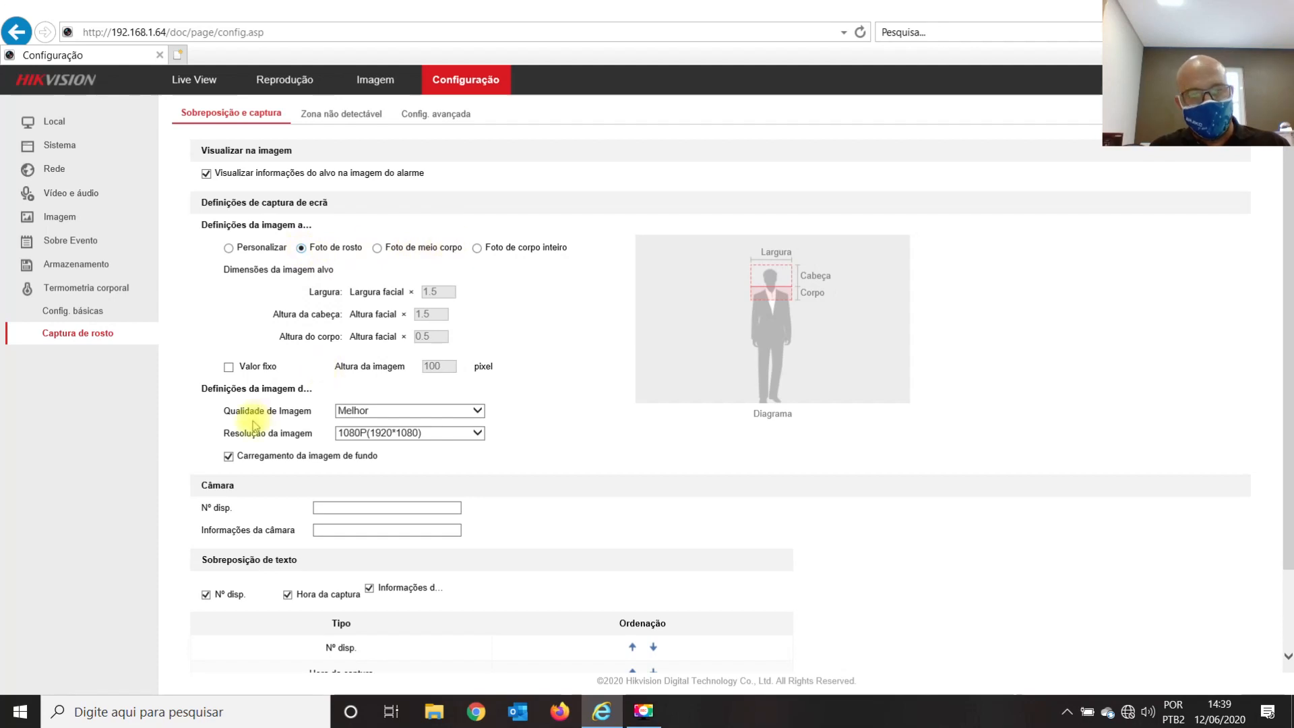
Step: Set image quality to Melhor, tick Nº disp., Hora da captura and Informações da câmara, and save
{"action": "left_click", "coordinate": [362, 413]}
{"action": "left_click", "coordinate": [367, 423]}
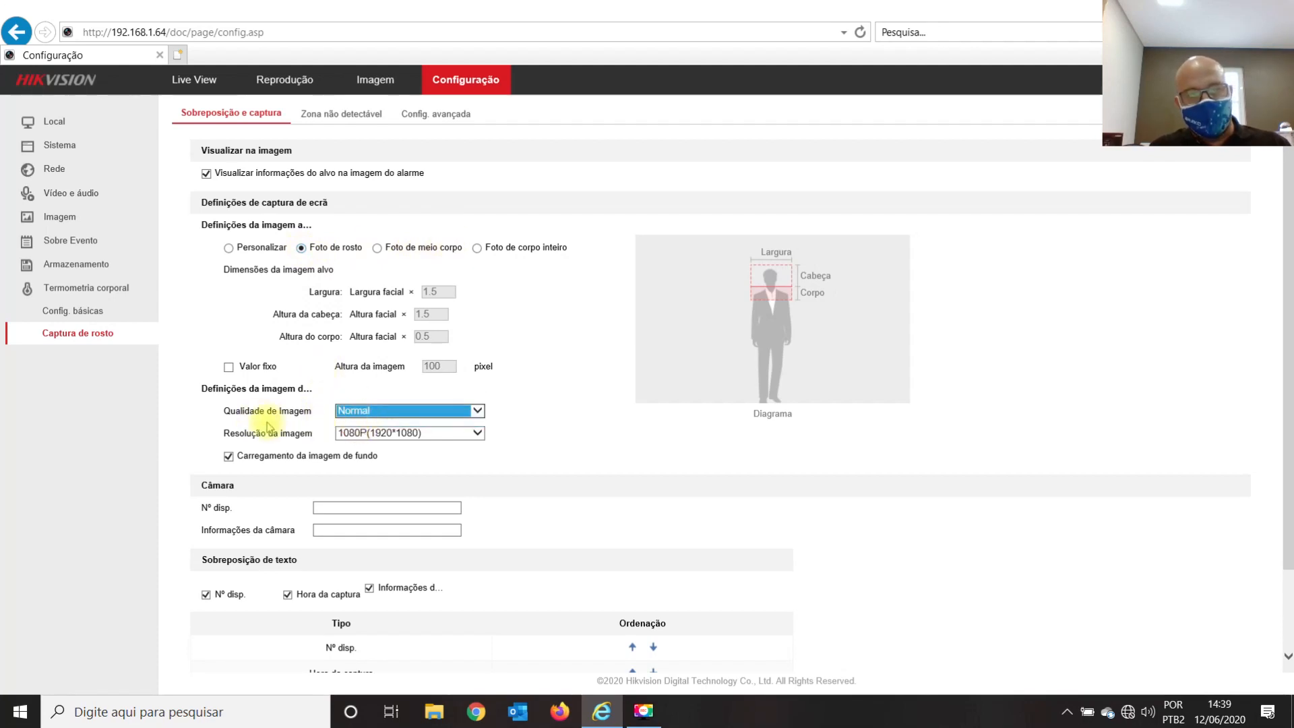
{"action": "left_click", "coordinate": [379, 416]}
{"action": "left_click", "coordinate": [367, 410]}
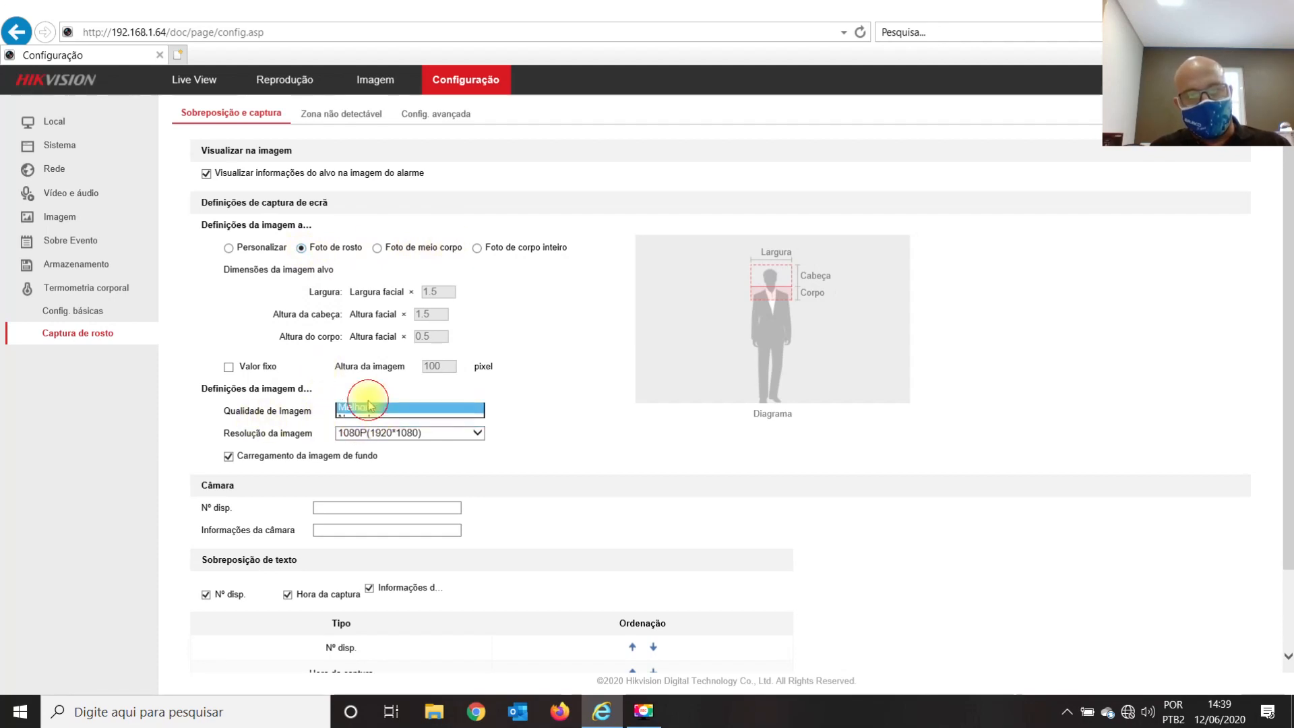
{"action": "left_click", "coordinate": [565, 464]}
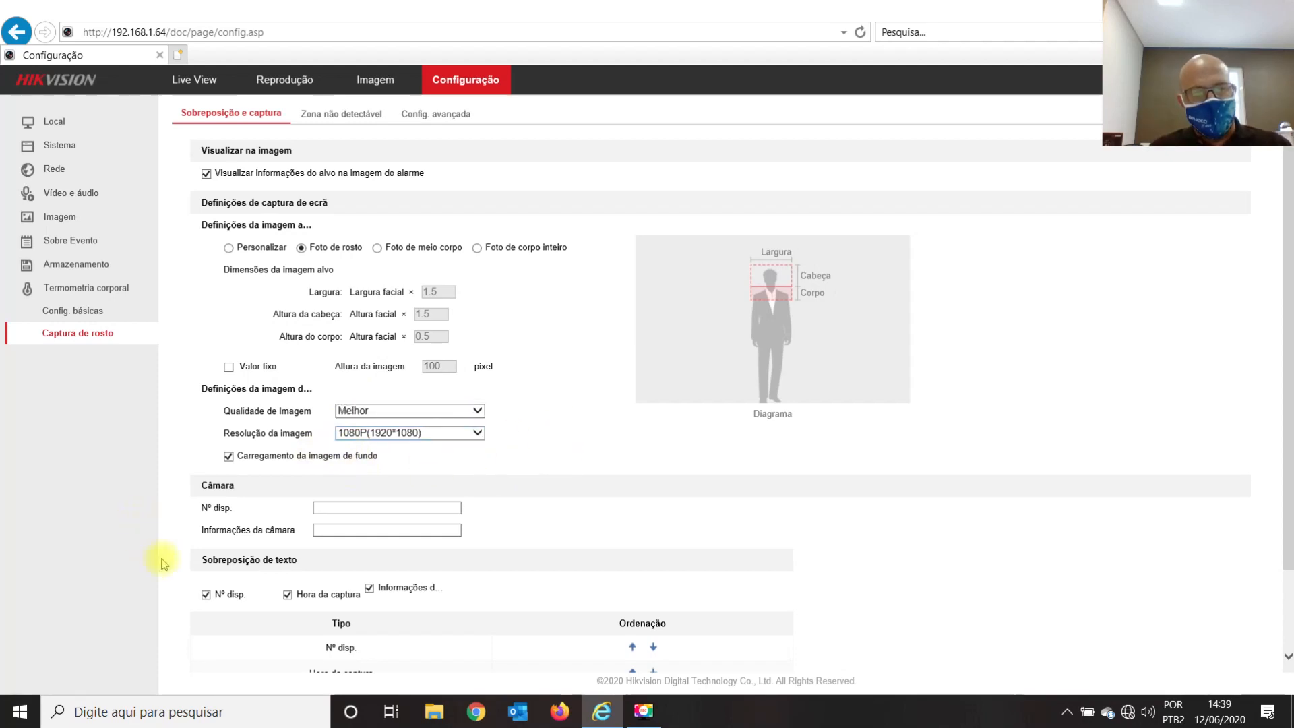
{"action": "left_click", "coordinate": [205, 595]}
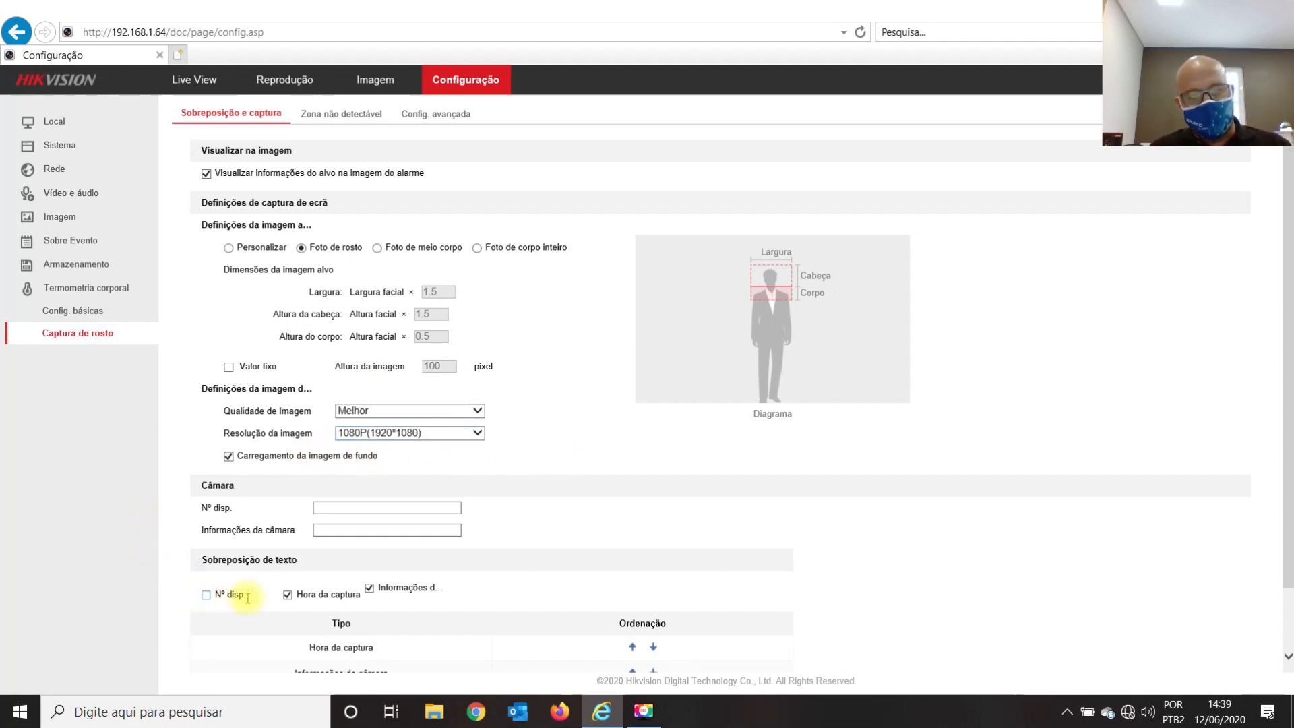
{"action": "left_click", "coordinate": [288, 594]}
{"action": "left_click", "coordinate": [369, 588]}
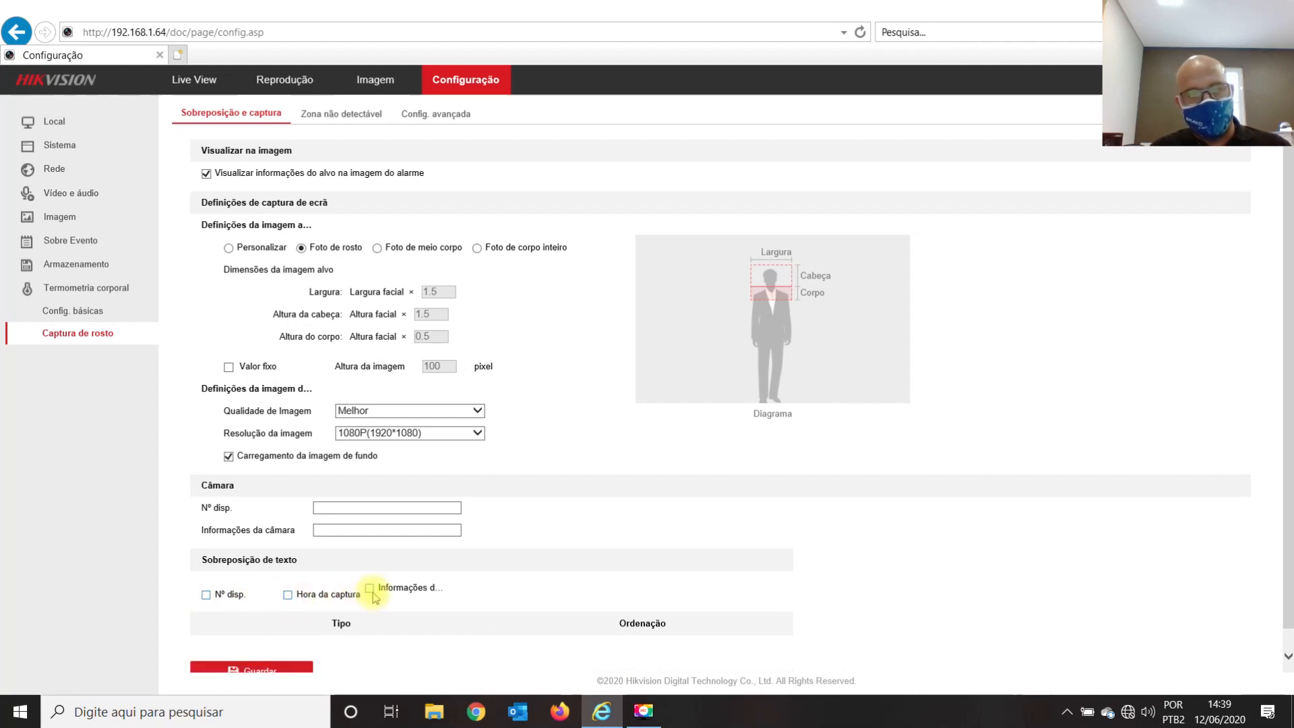
{"action": "left_click", "coordinate": [204, 595]}
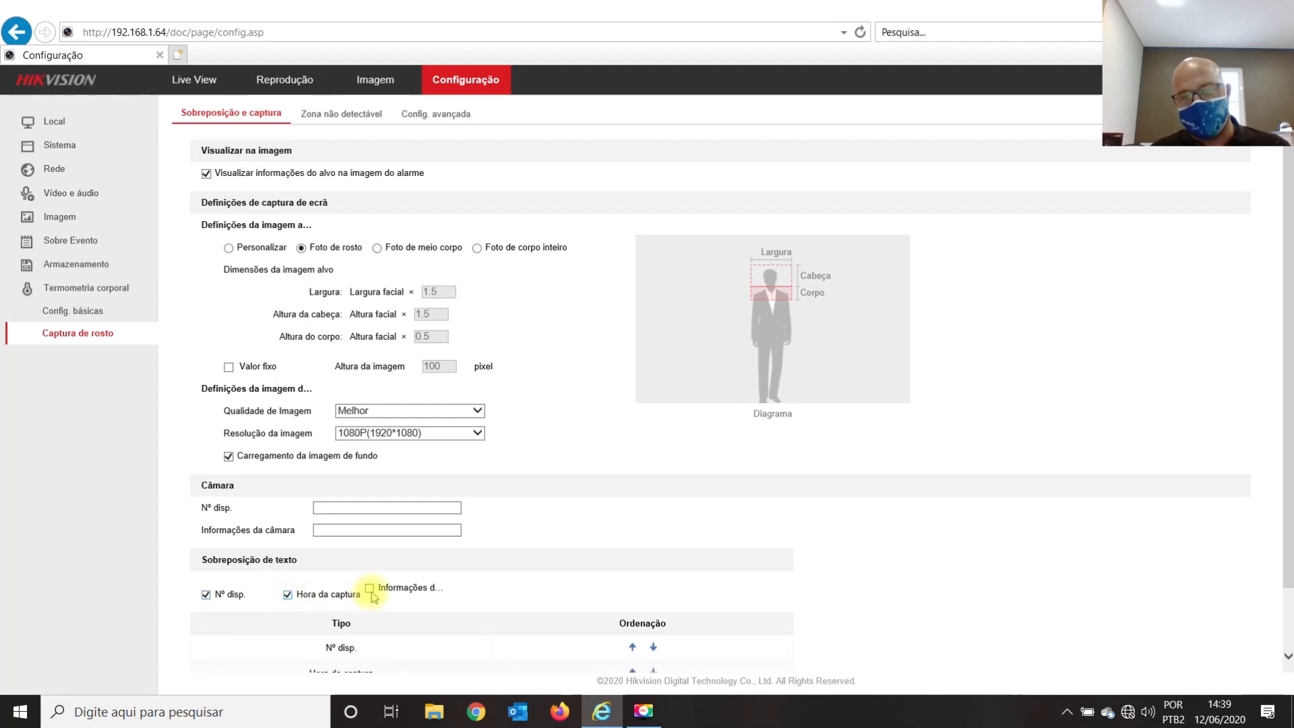
{"action": "scroll", "coordinate": [530, 602], "scroll_direction": "down", "scroll_amount": 3}
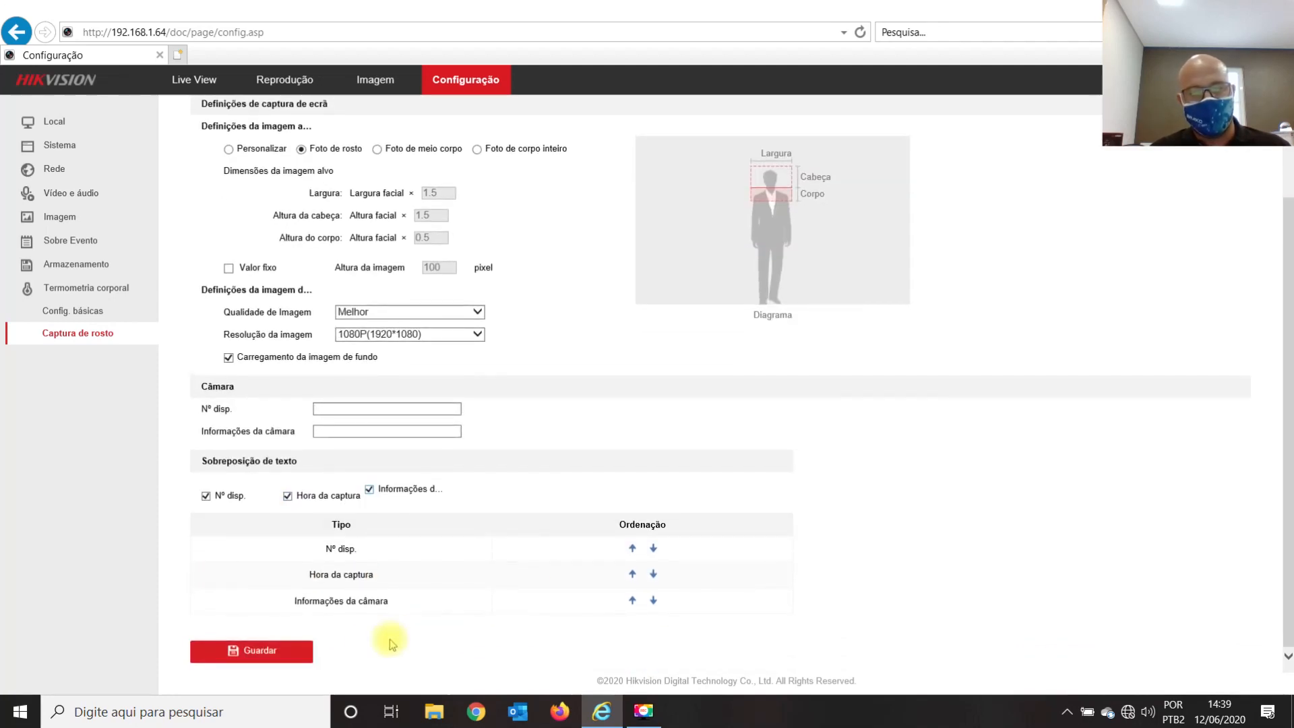
{"action": "left_click", "coordinate": [258, 652]}
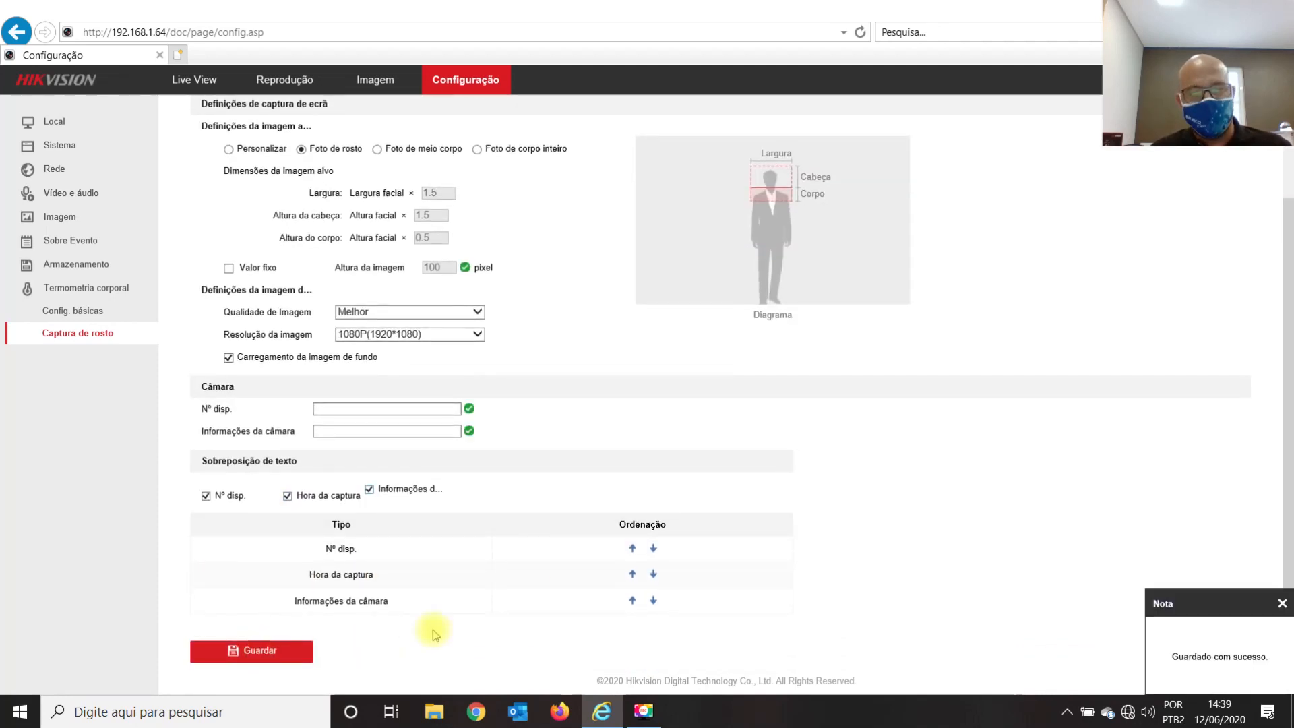
{"action": "scroll", "coordinate": [544, 418], "scroll_direction": "up", "scroll_amount": 3}
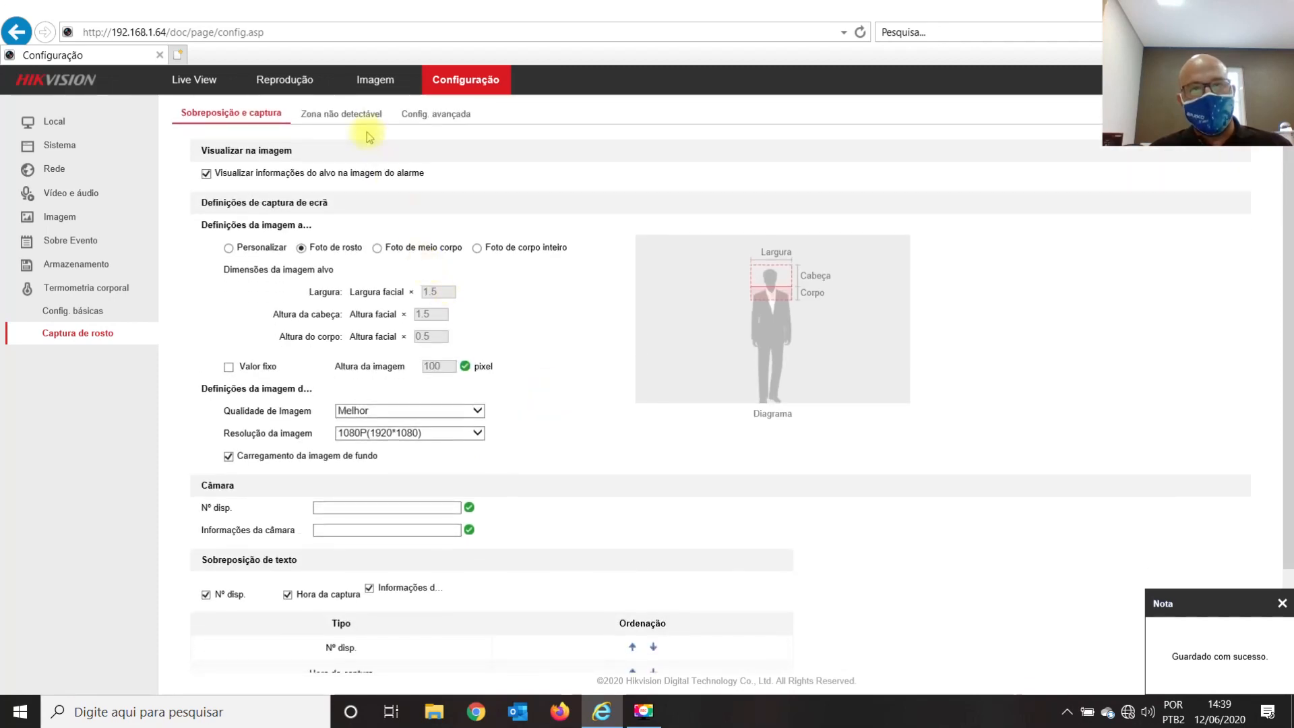
Step: Switch to the Zona não detectável sub-tab to show the live camera image
{"action": "left_click", "coordinate": [351, 112]}
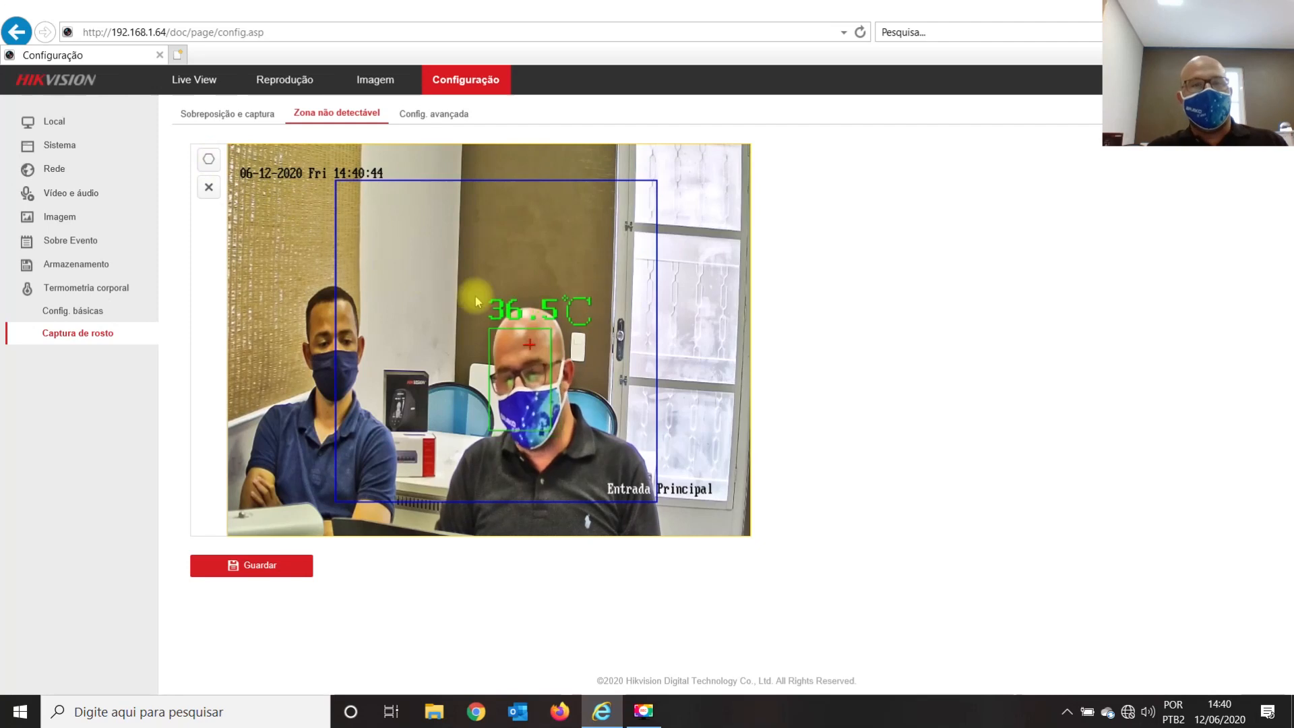
Step: Draw a non-detectable zone polygon on the video and save it
{"action": "left_click", "coordinate": [351, 194]}
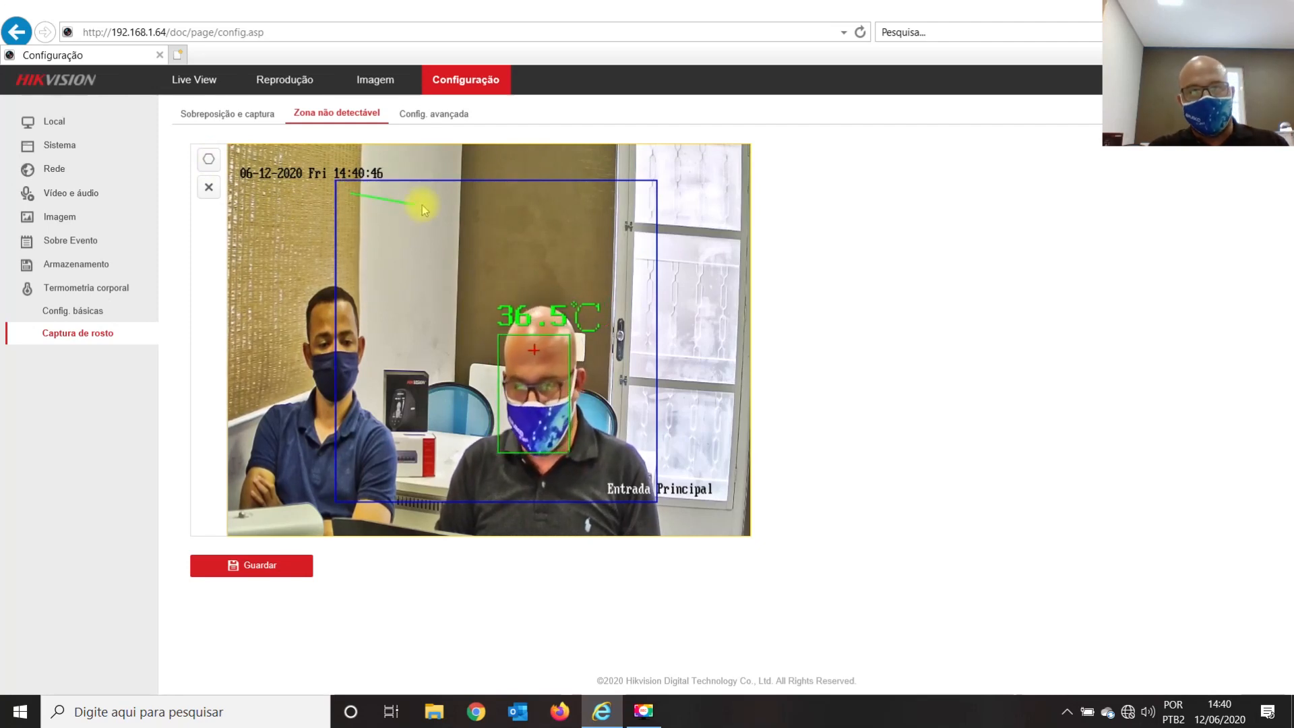
{"action": "left_click", "coordinate": [454, 197]}
{"action": "left_click", "coordinate": [460, 352]}
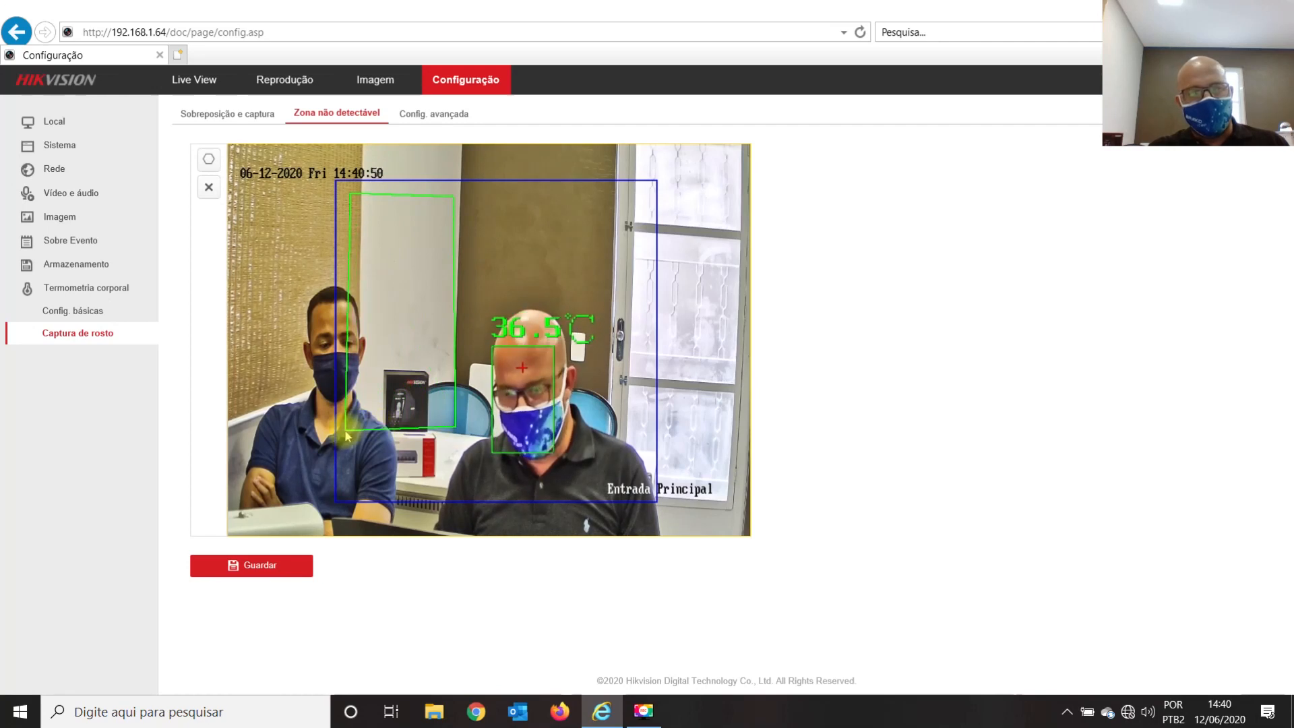
{"action": "right_click", "coordinate": [365, 411]}
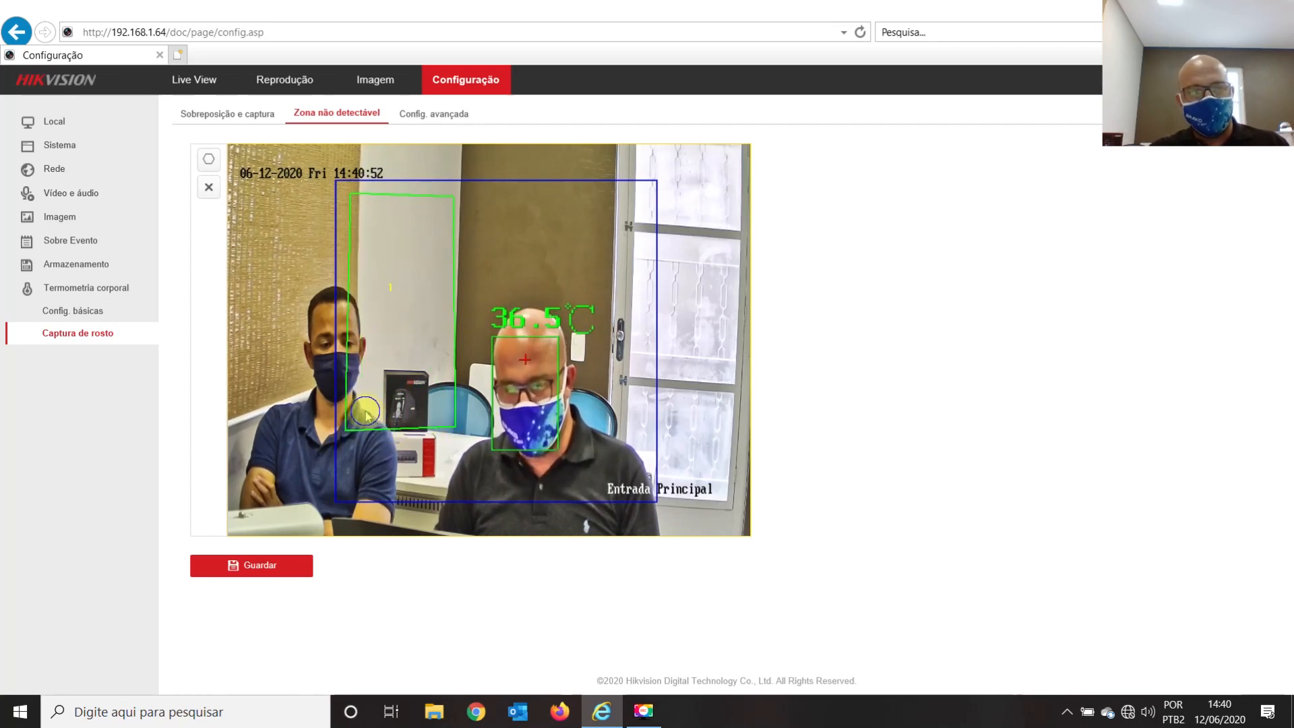
{"action": "left_click", "coordinate": [244, 567]}
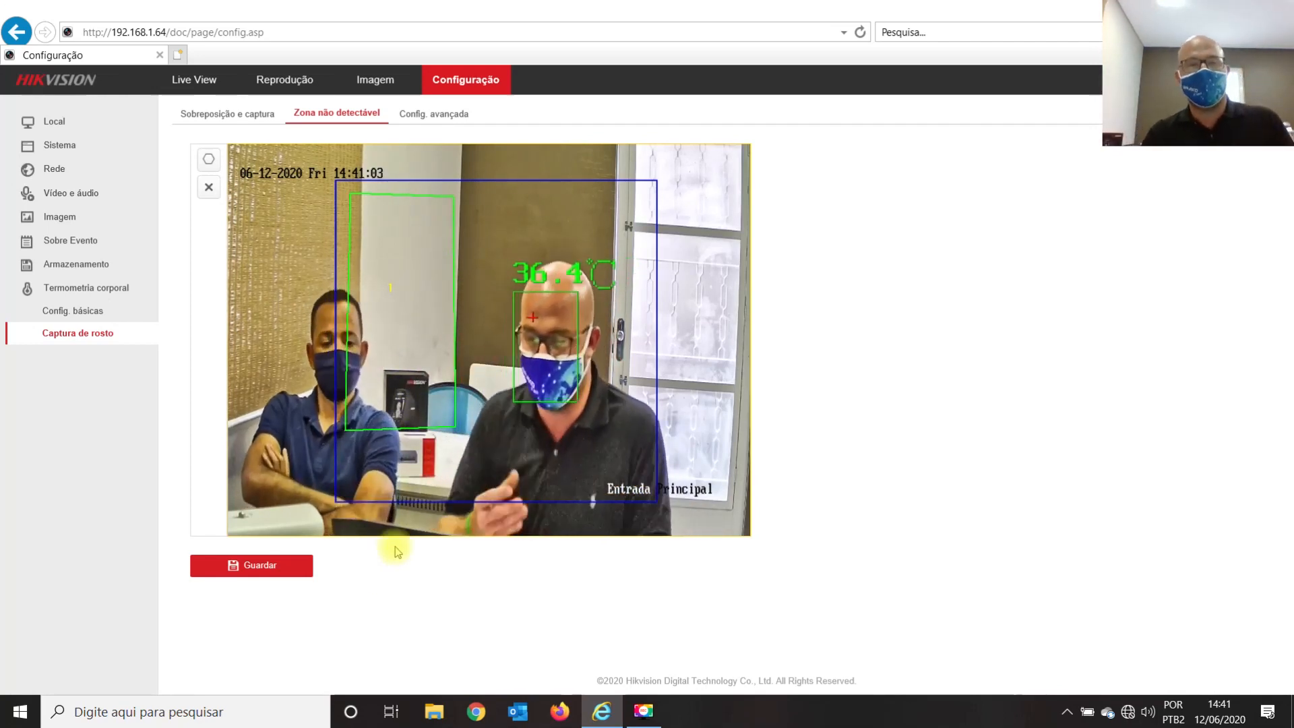
Step: Clear the zone, save with no zone, and bring up Config. avançada
{"action": "left_click", "coordinate": [213, 192]}
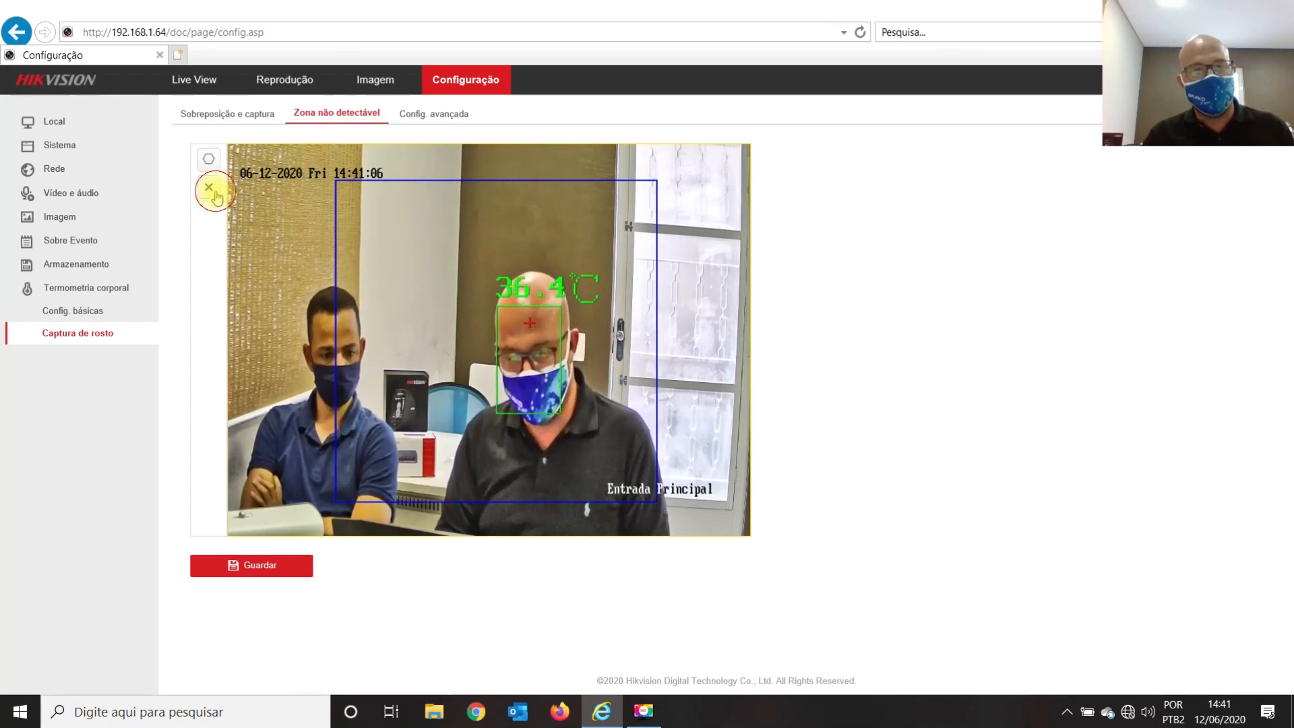
{"action": "left_click", "coordinate": [254, 568]}
{"action": "left_click", "coordinate": [423, 122]}
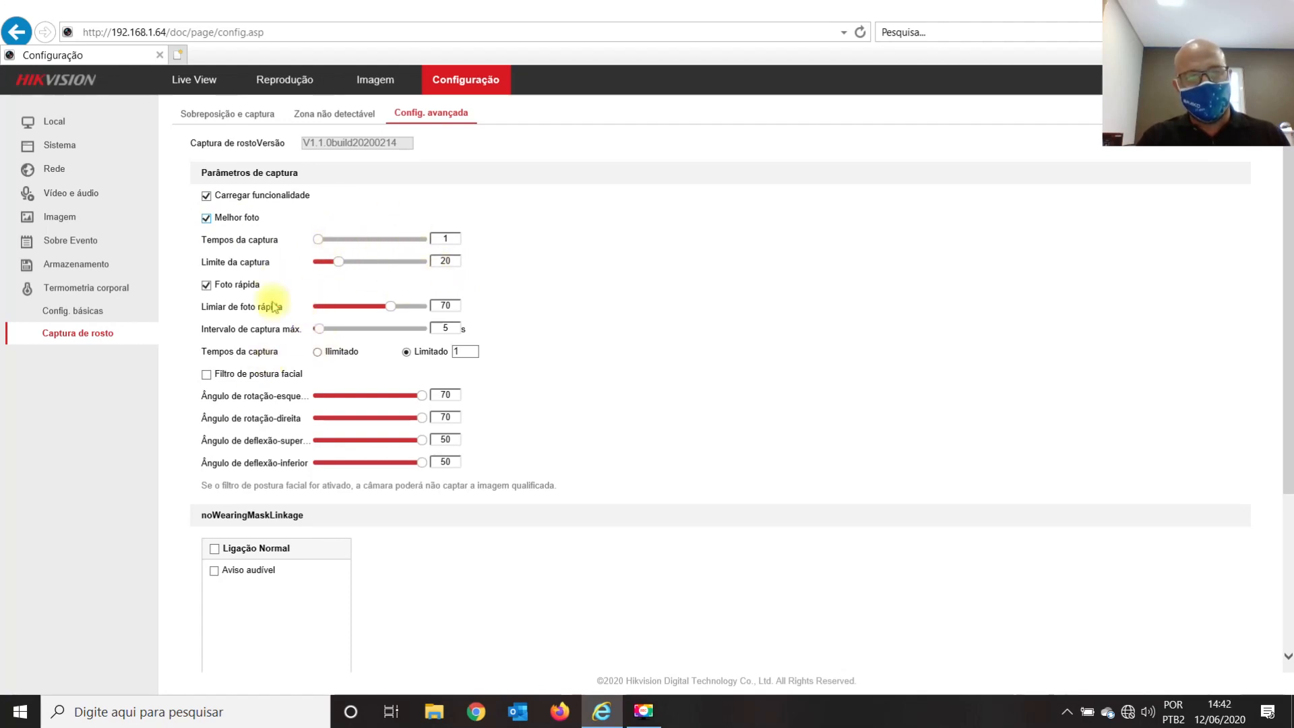
Step: Save the advanced capture parameters with Melhor foto enabled and capture times Limitado 1
{"action": "scroll", "coordinate": [226, 418], "scroll_direction": "down", "scroll_amount": 4}
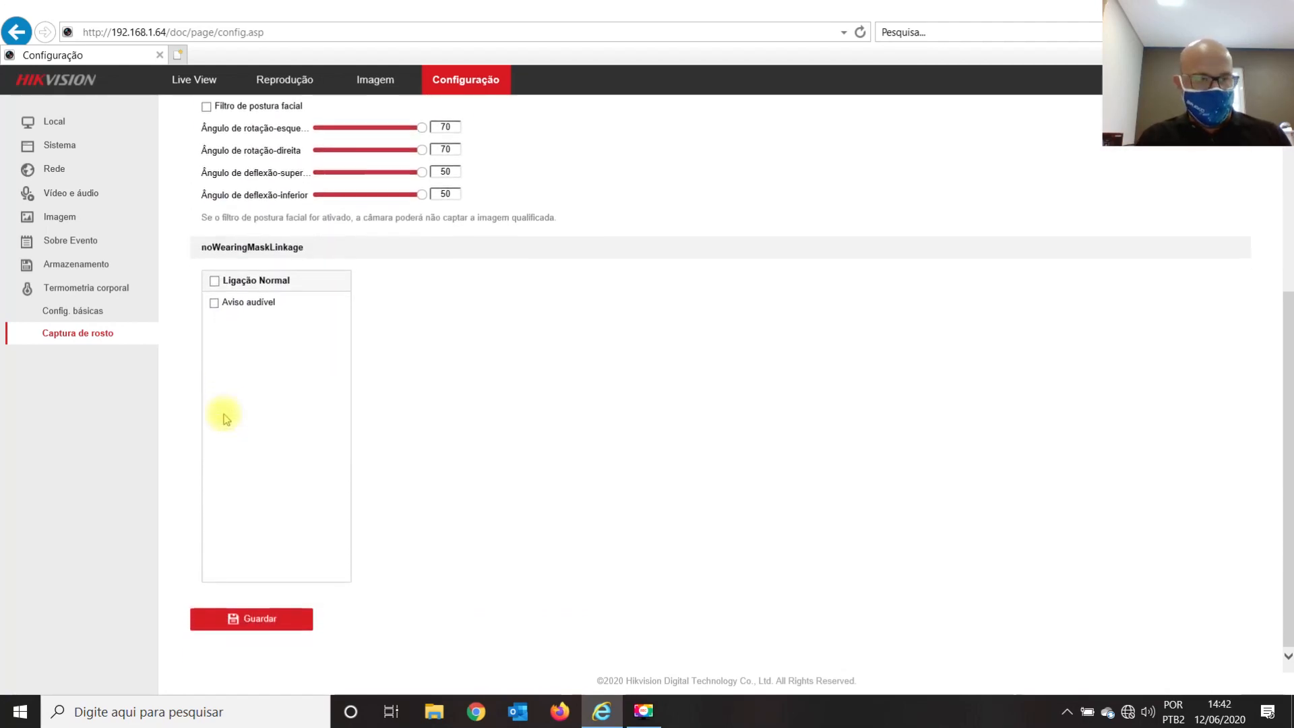
{"action": "left_click", "coordinate": [260, 652]}
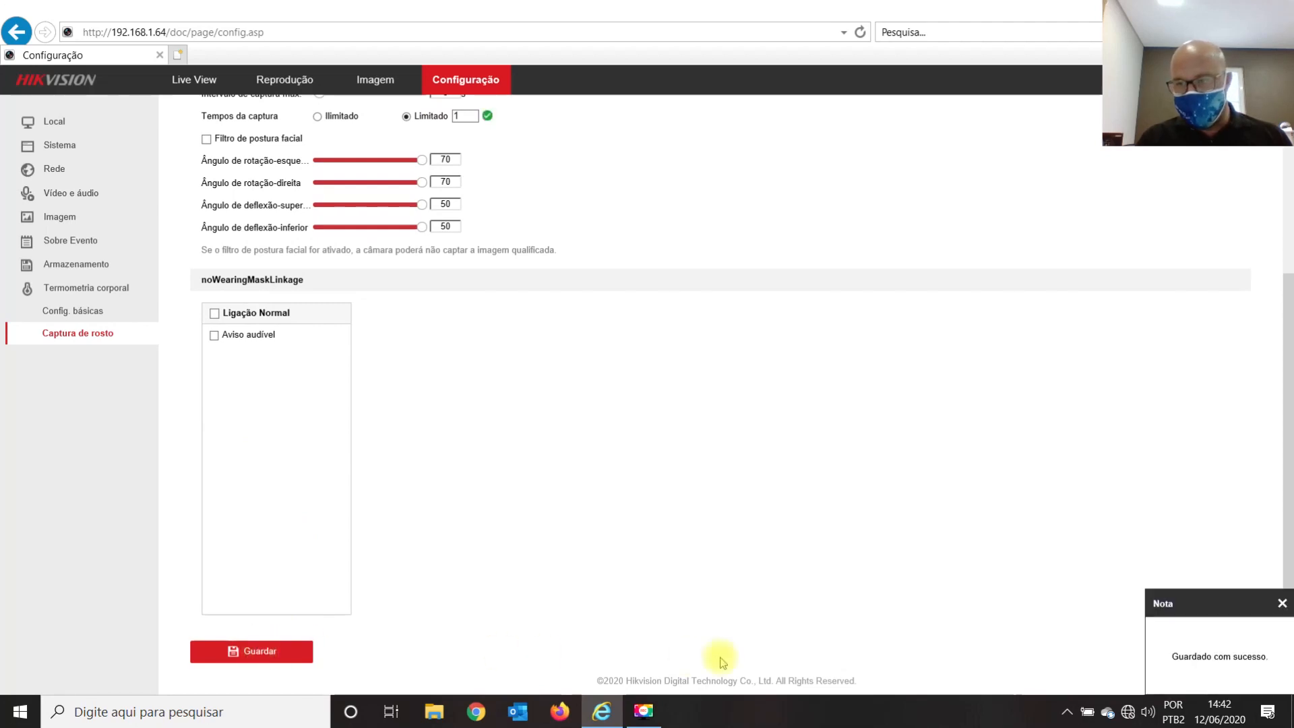
{"action": "scroll", "coordinate": [850, 512], "scroll_direction": "up", "scroll_amount": 4}
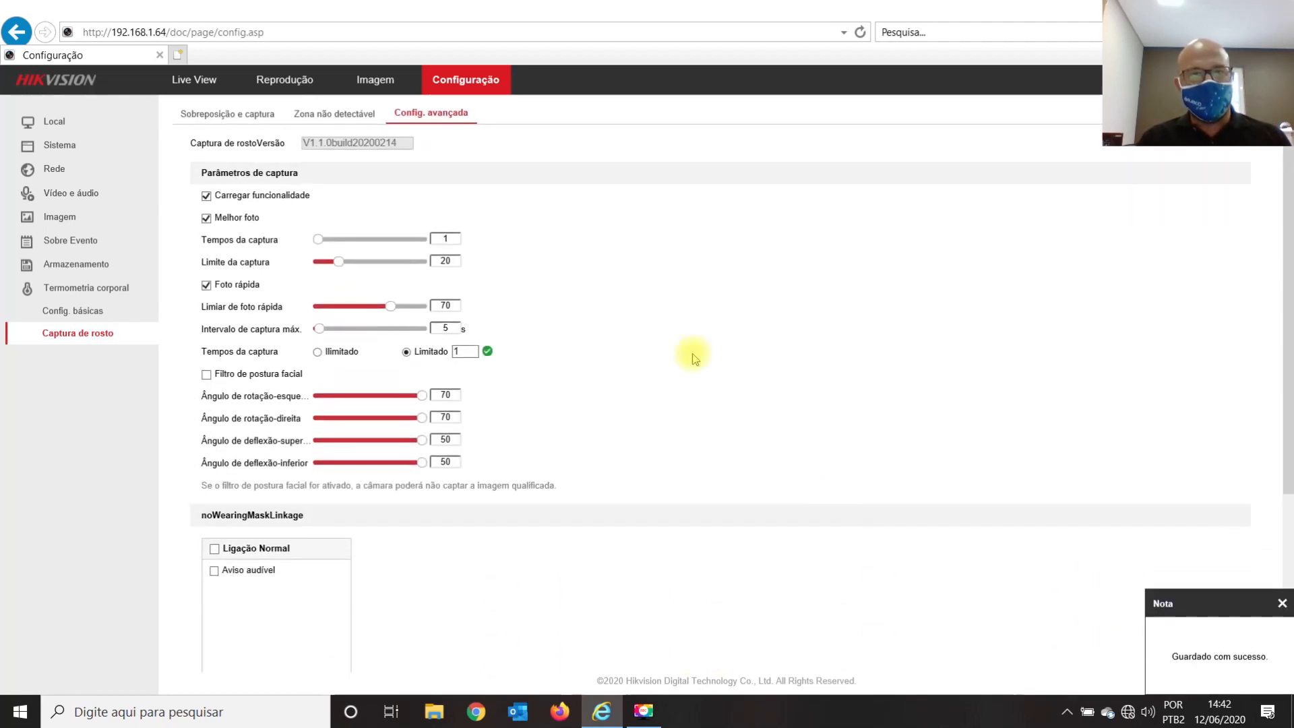
Step: Go to Live View and start both the visible and thermal camera streams
{"action": "left_click", "coordinate": [197, 79]}
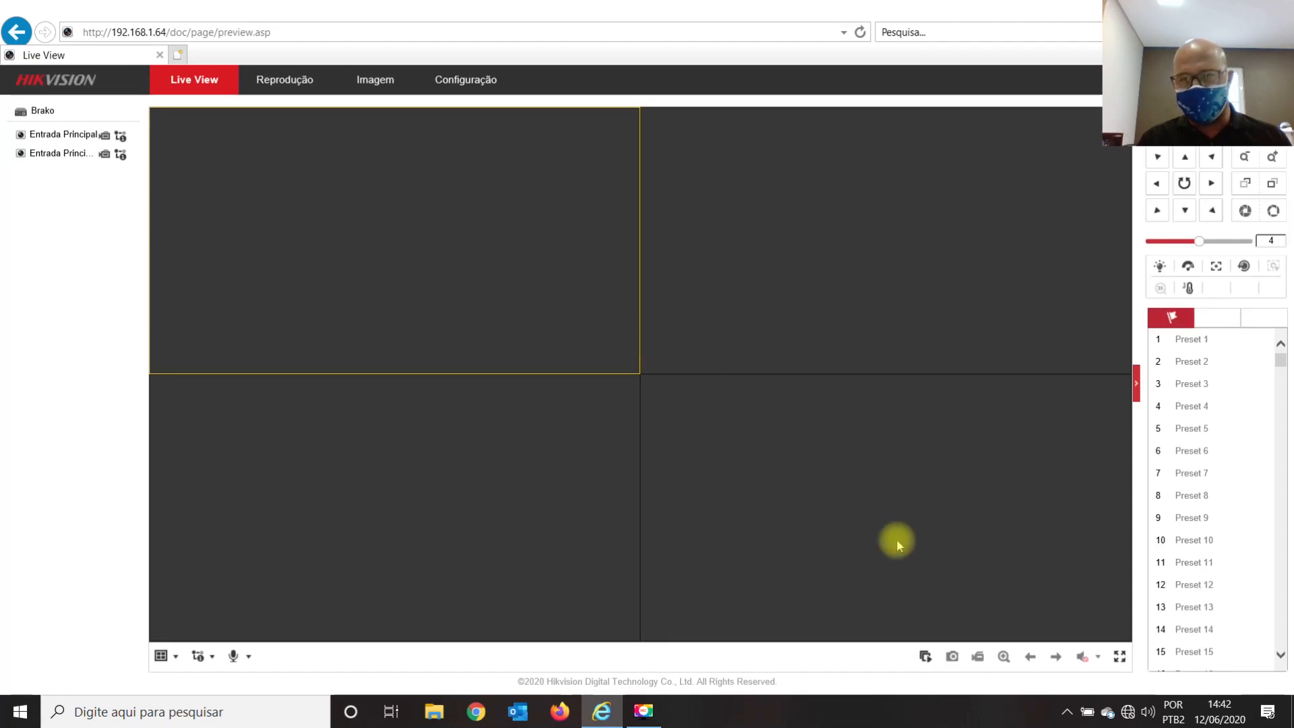
{"action": "left_click", "coordinate": [926, 656]}
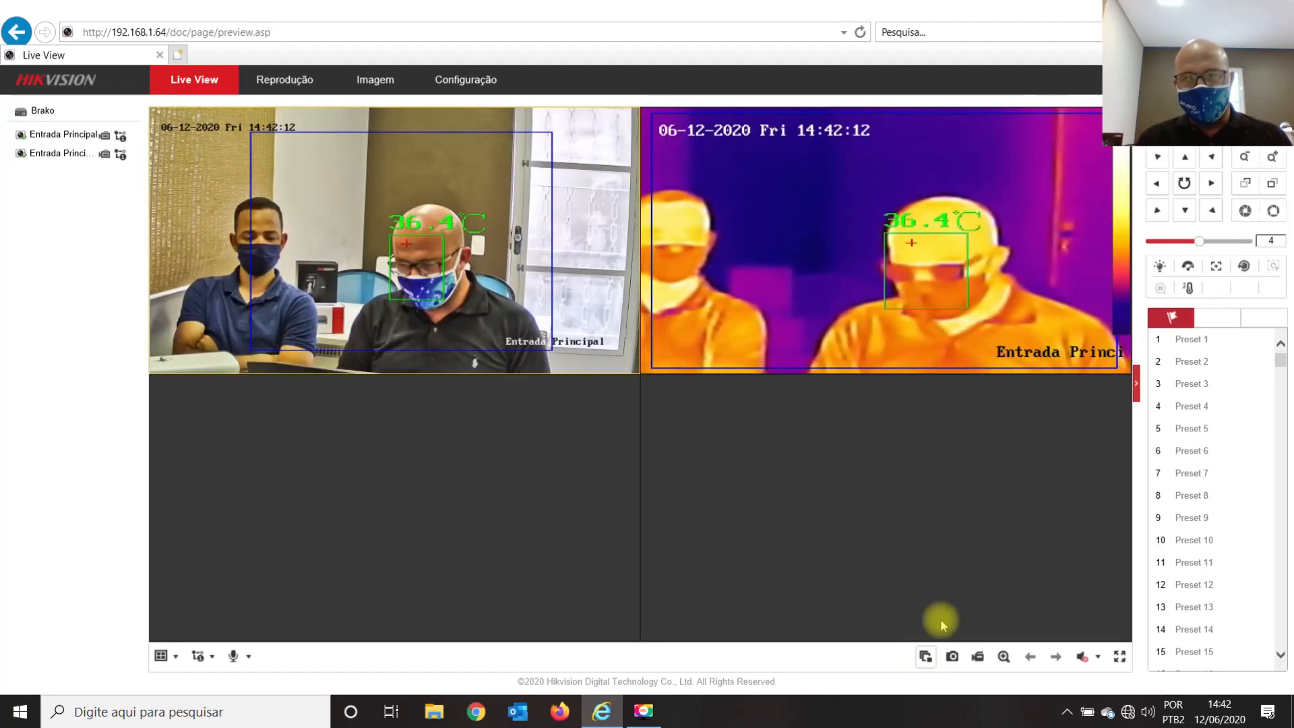
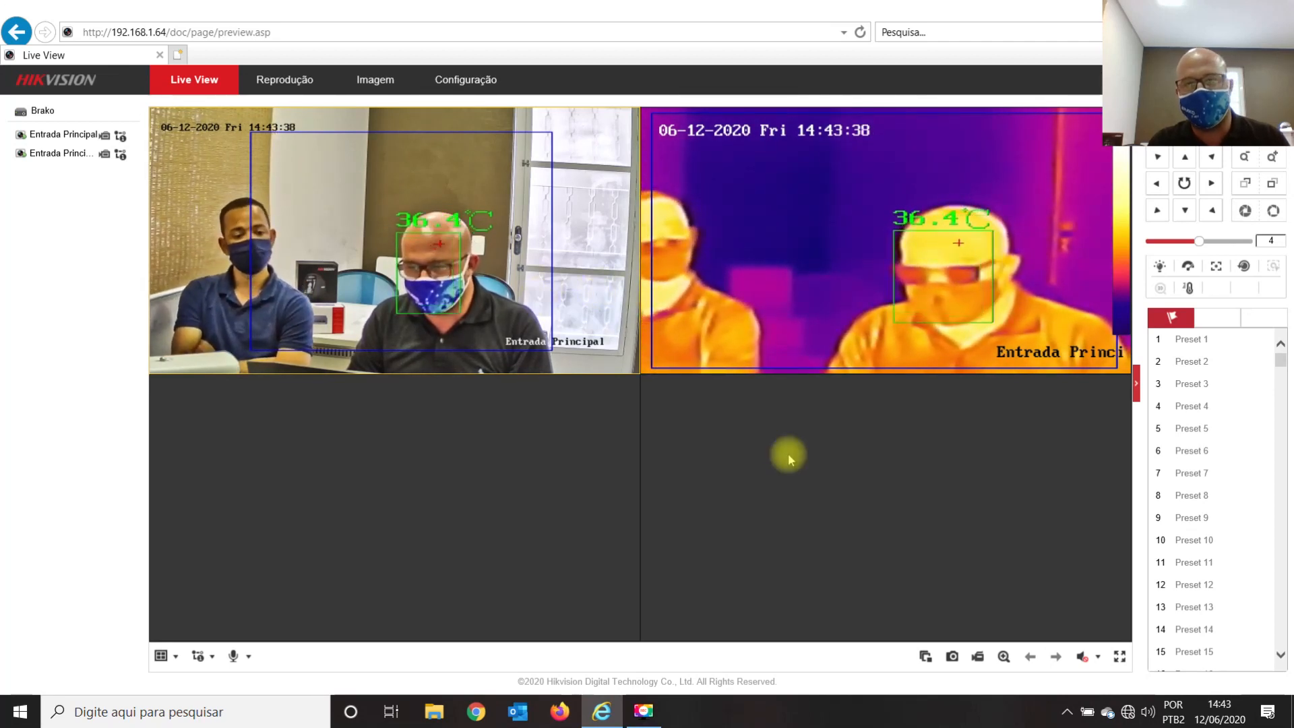
{"action": "left_click", "coordinate": [773, 308]}
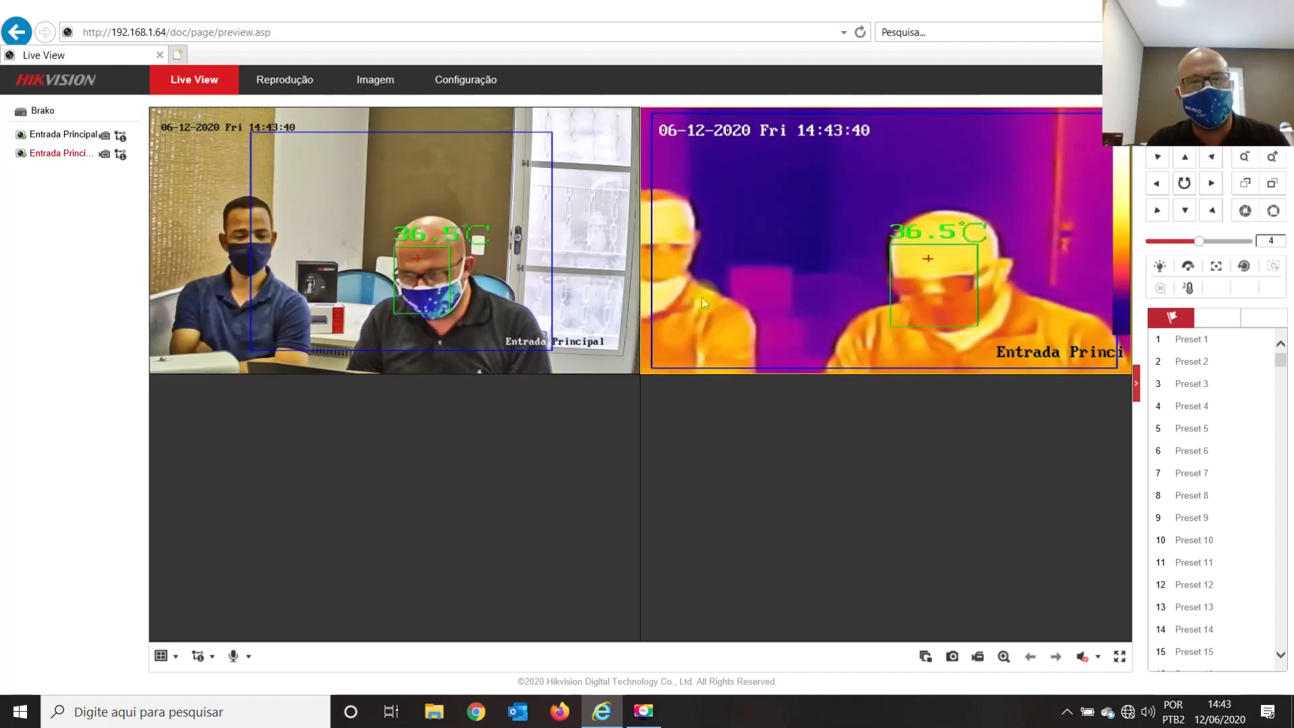
{"action": "left_click", "coordinate": [569, 289]}
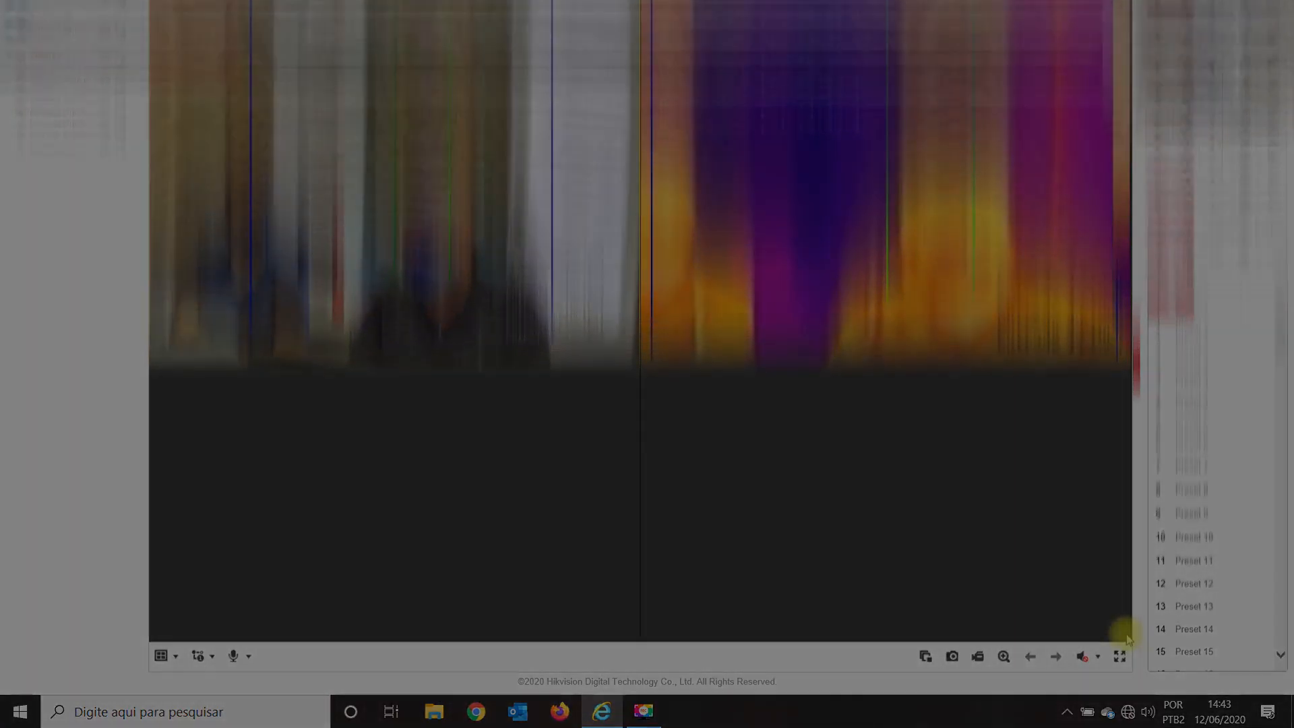